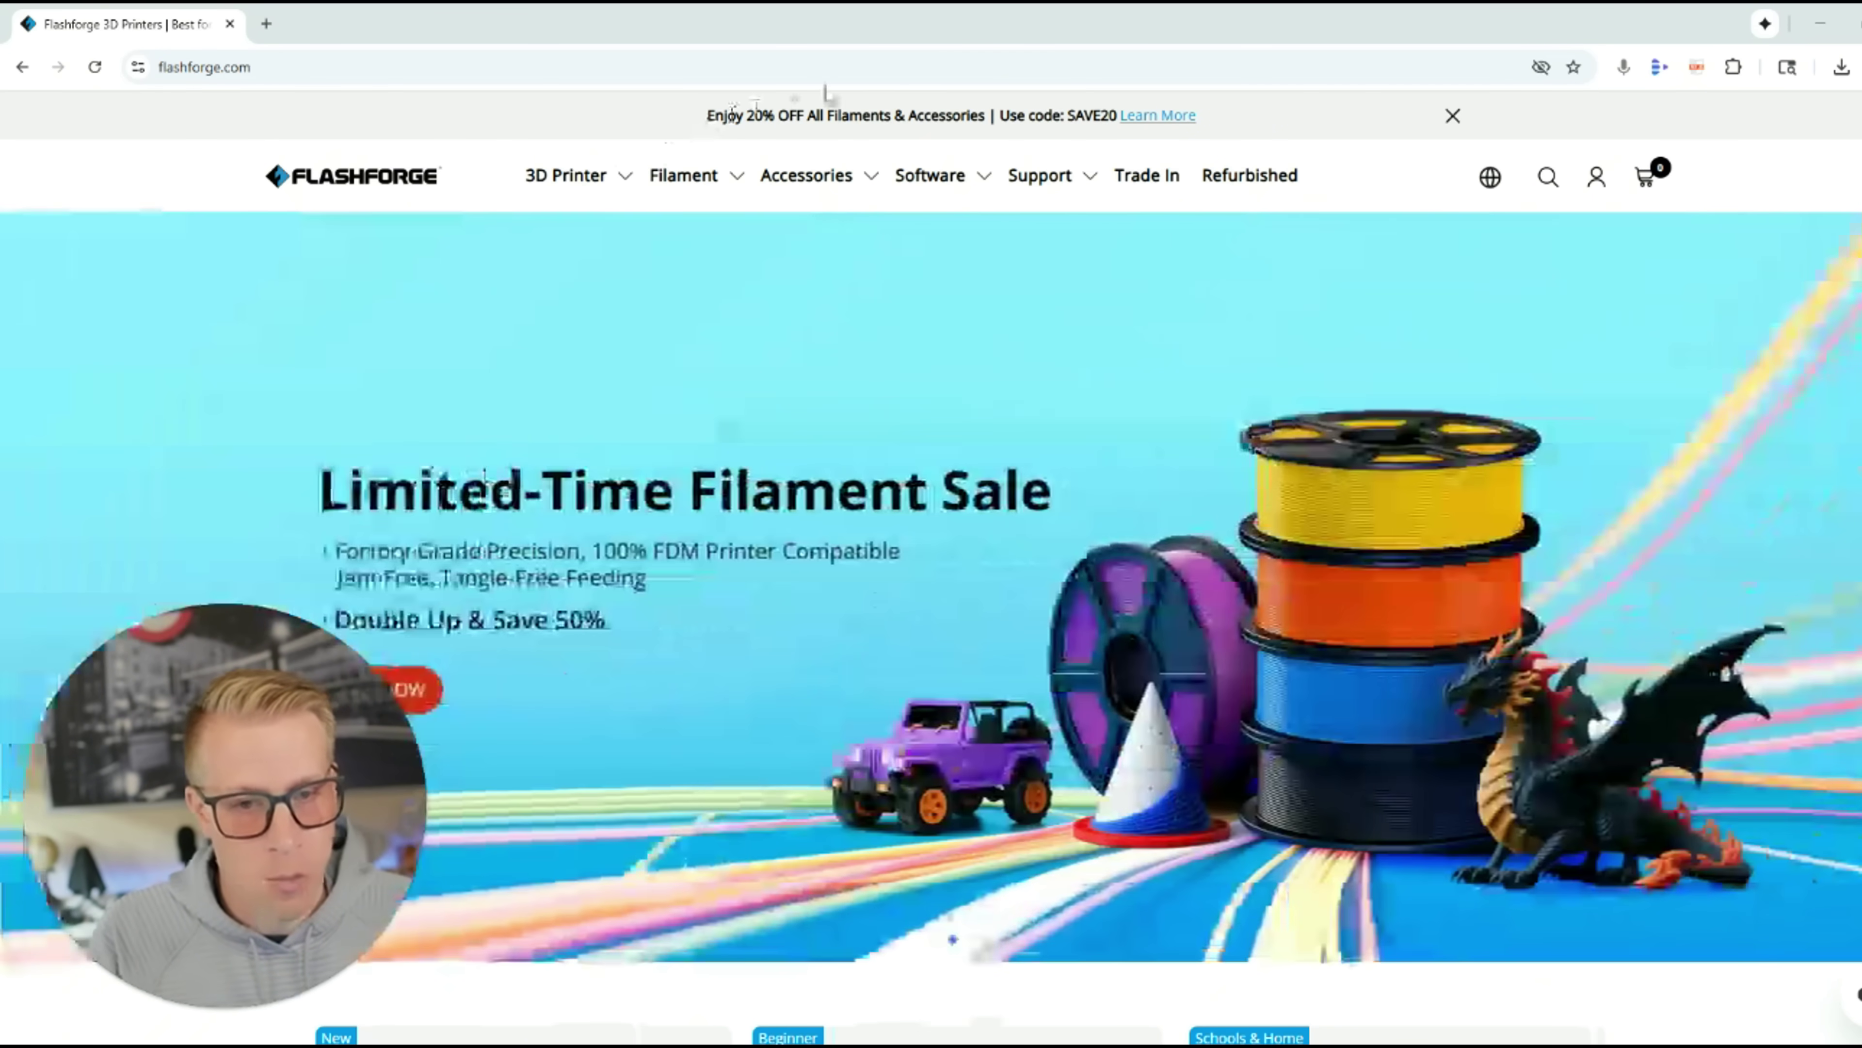
Show the Flashforge site's Software menu listing Orca-flashforge and Flashmaker.
{"action": "mouse_move", "coordinate": [950, 183]}
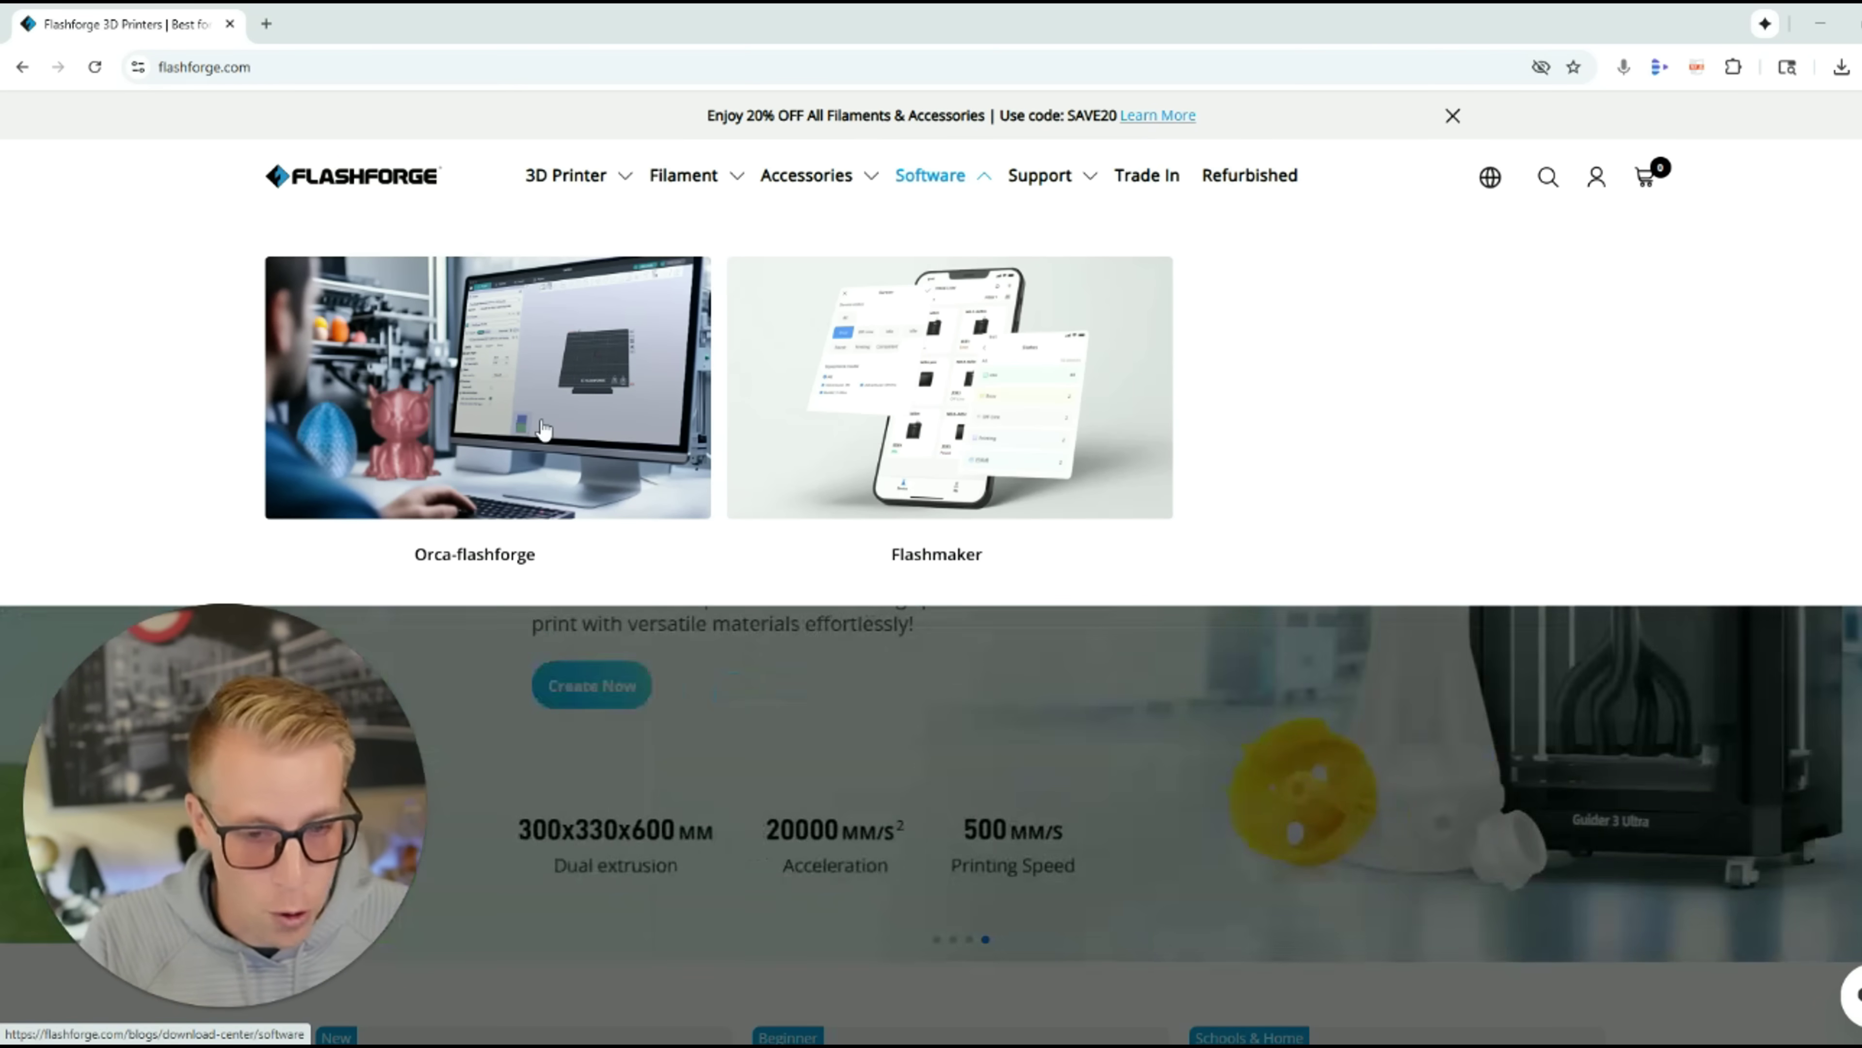
Download Orca-Flashforge_1.4.2_win64 from the Orca-flashforge page and confirm the download finished.
{"action": "left_click", "coordinate": [543, 429]}
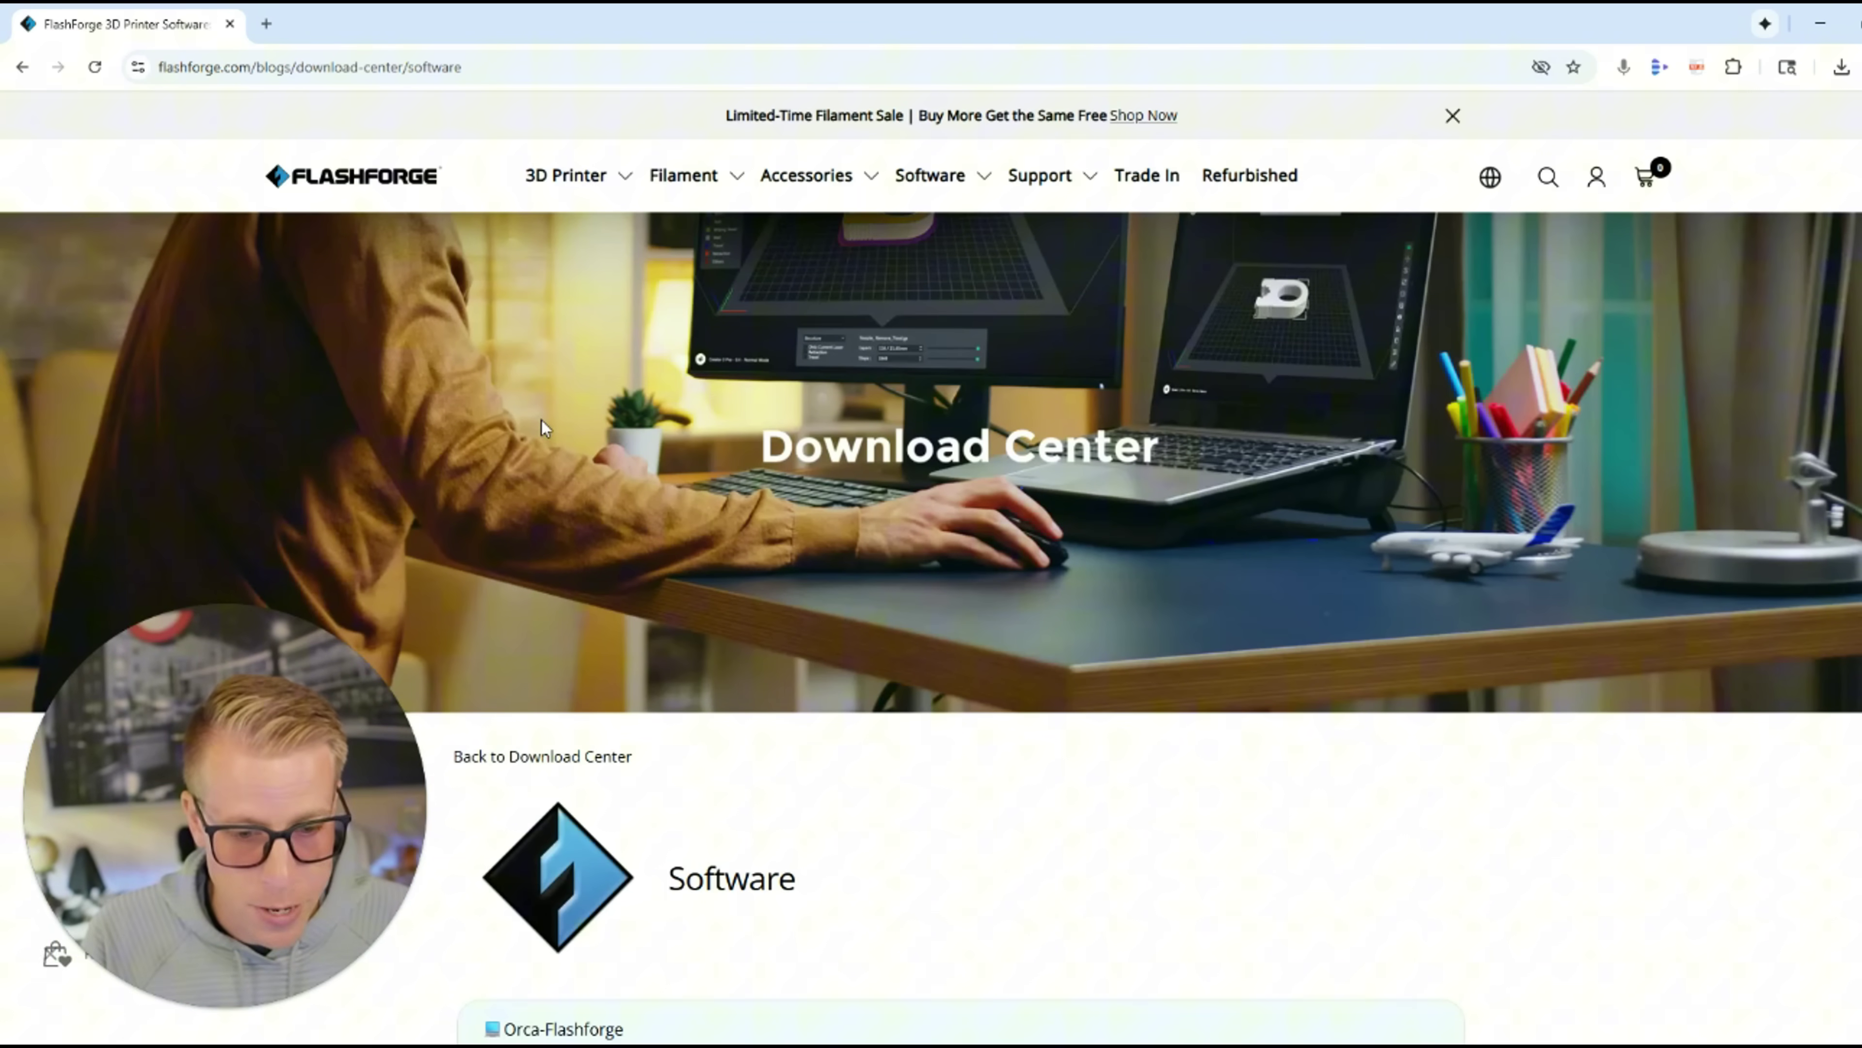
{"action": "scroll", "coordinate": [566, 597], "scroll_direction": "down", "scroll_amount": 5}
{"action": "scroll", "coordinate": [858, 395], "scroll_direction": "down", "scroll_amount": 4}
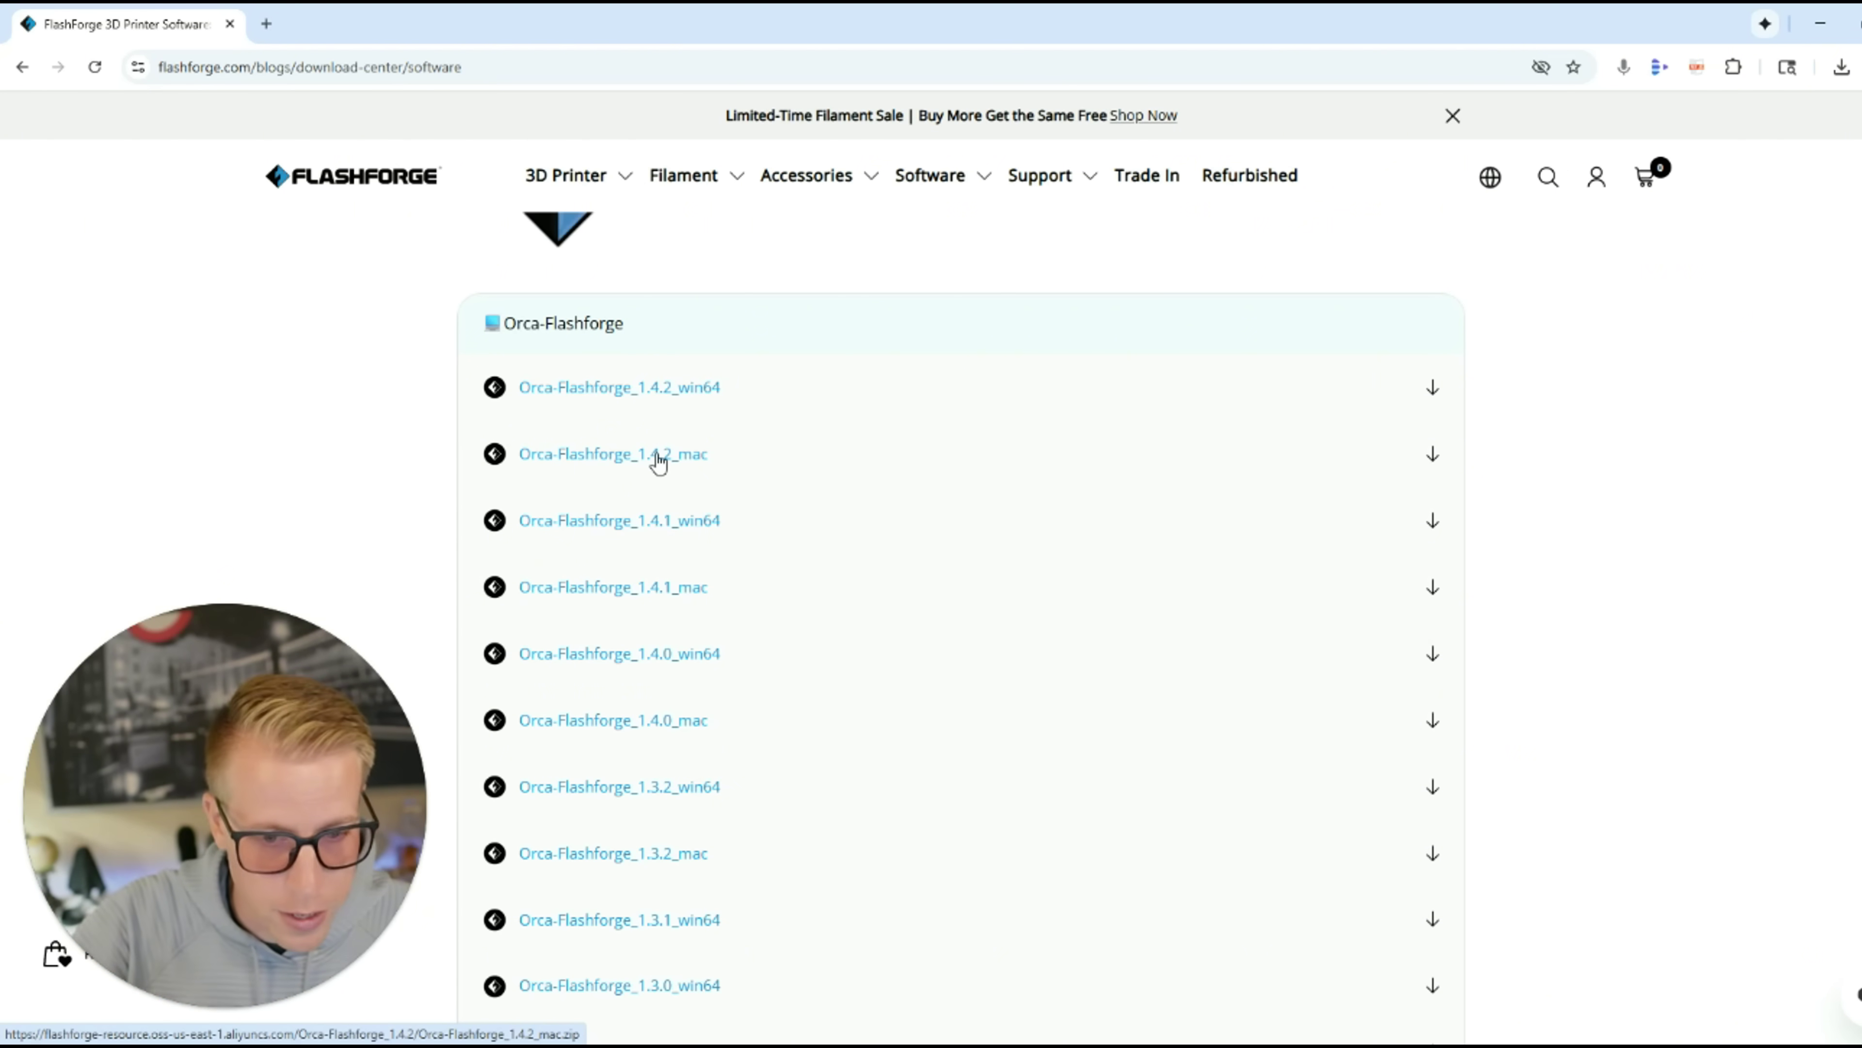
{"action": "left_click", "coordinate": [693, 394]}
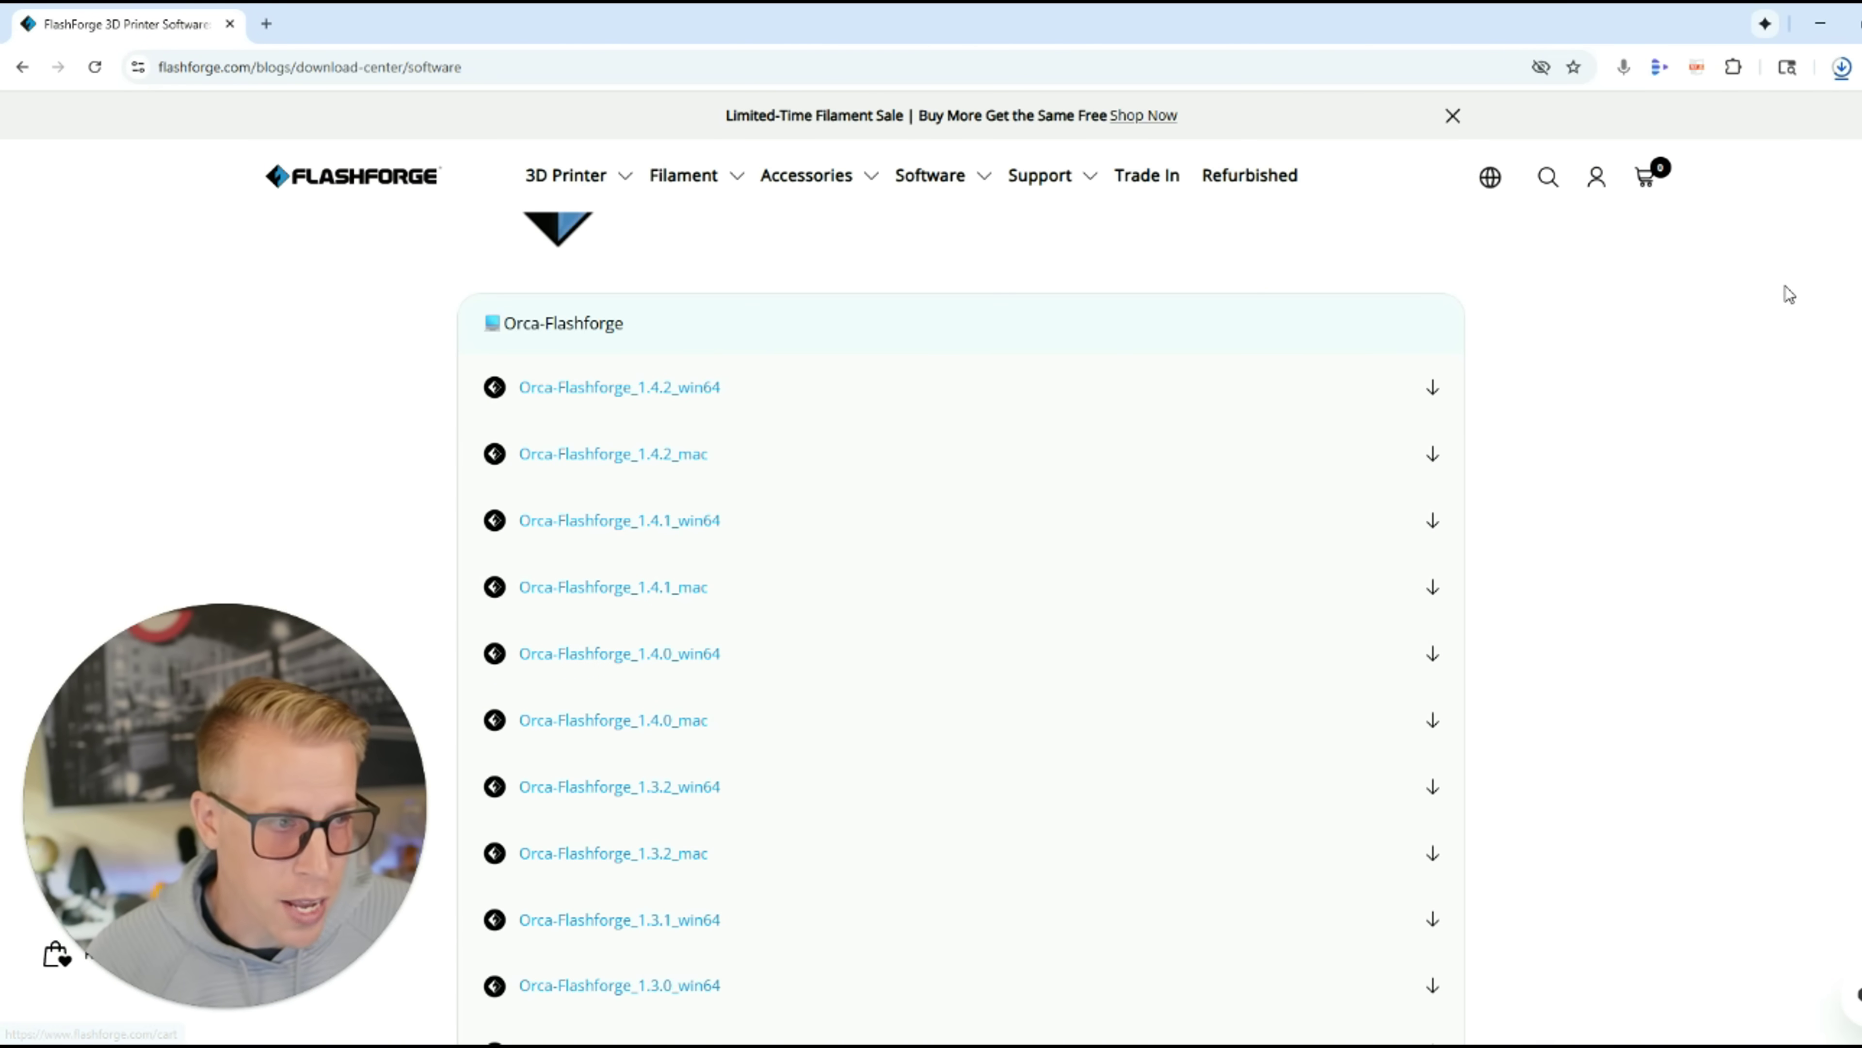
{"action": "left_click", "coordinate": [1843, 69]}
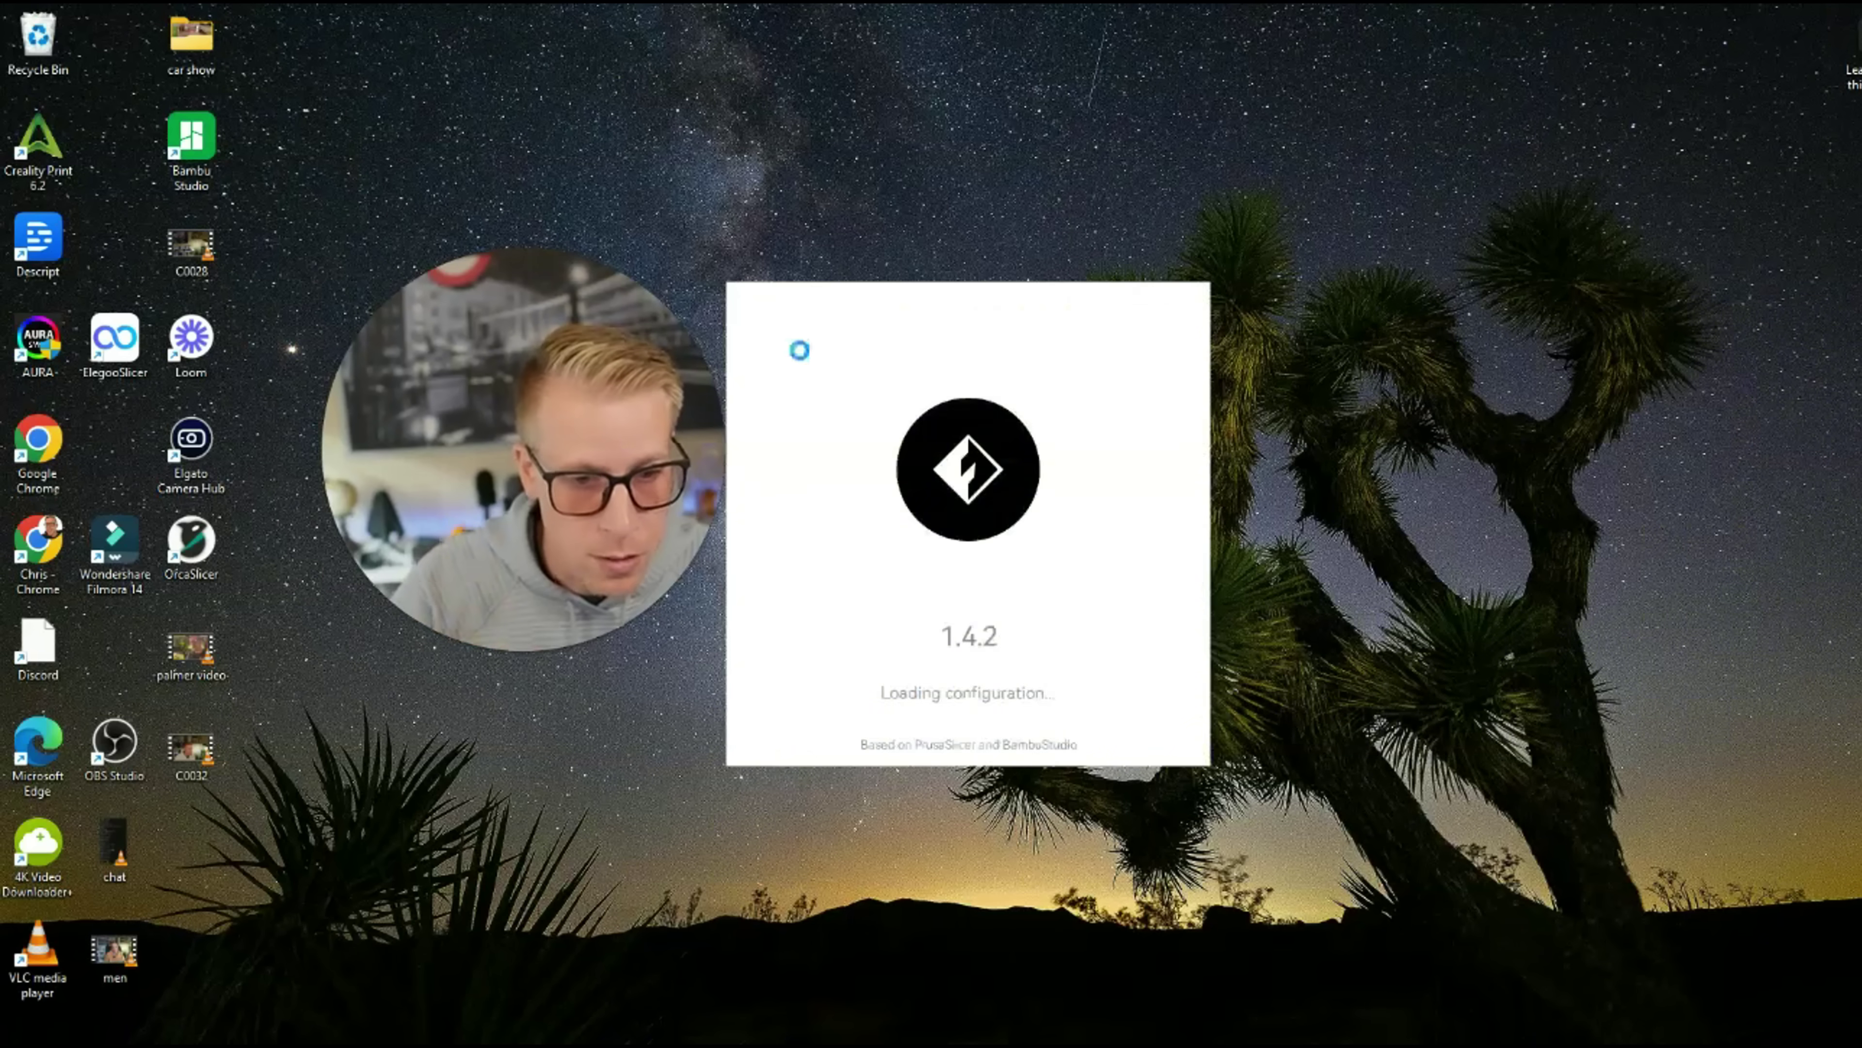
Dismiss the update notice and choose North America as the region in the setup wizard.
{"action": "left_click_drag", "start_coordinate": [600, 583], "coordinate": [408, 716]}
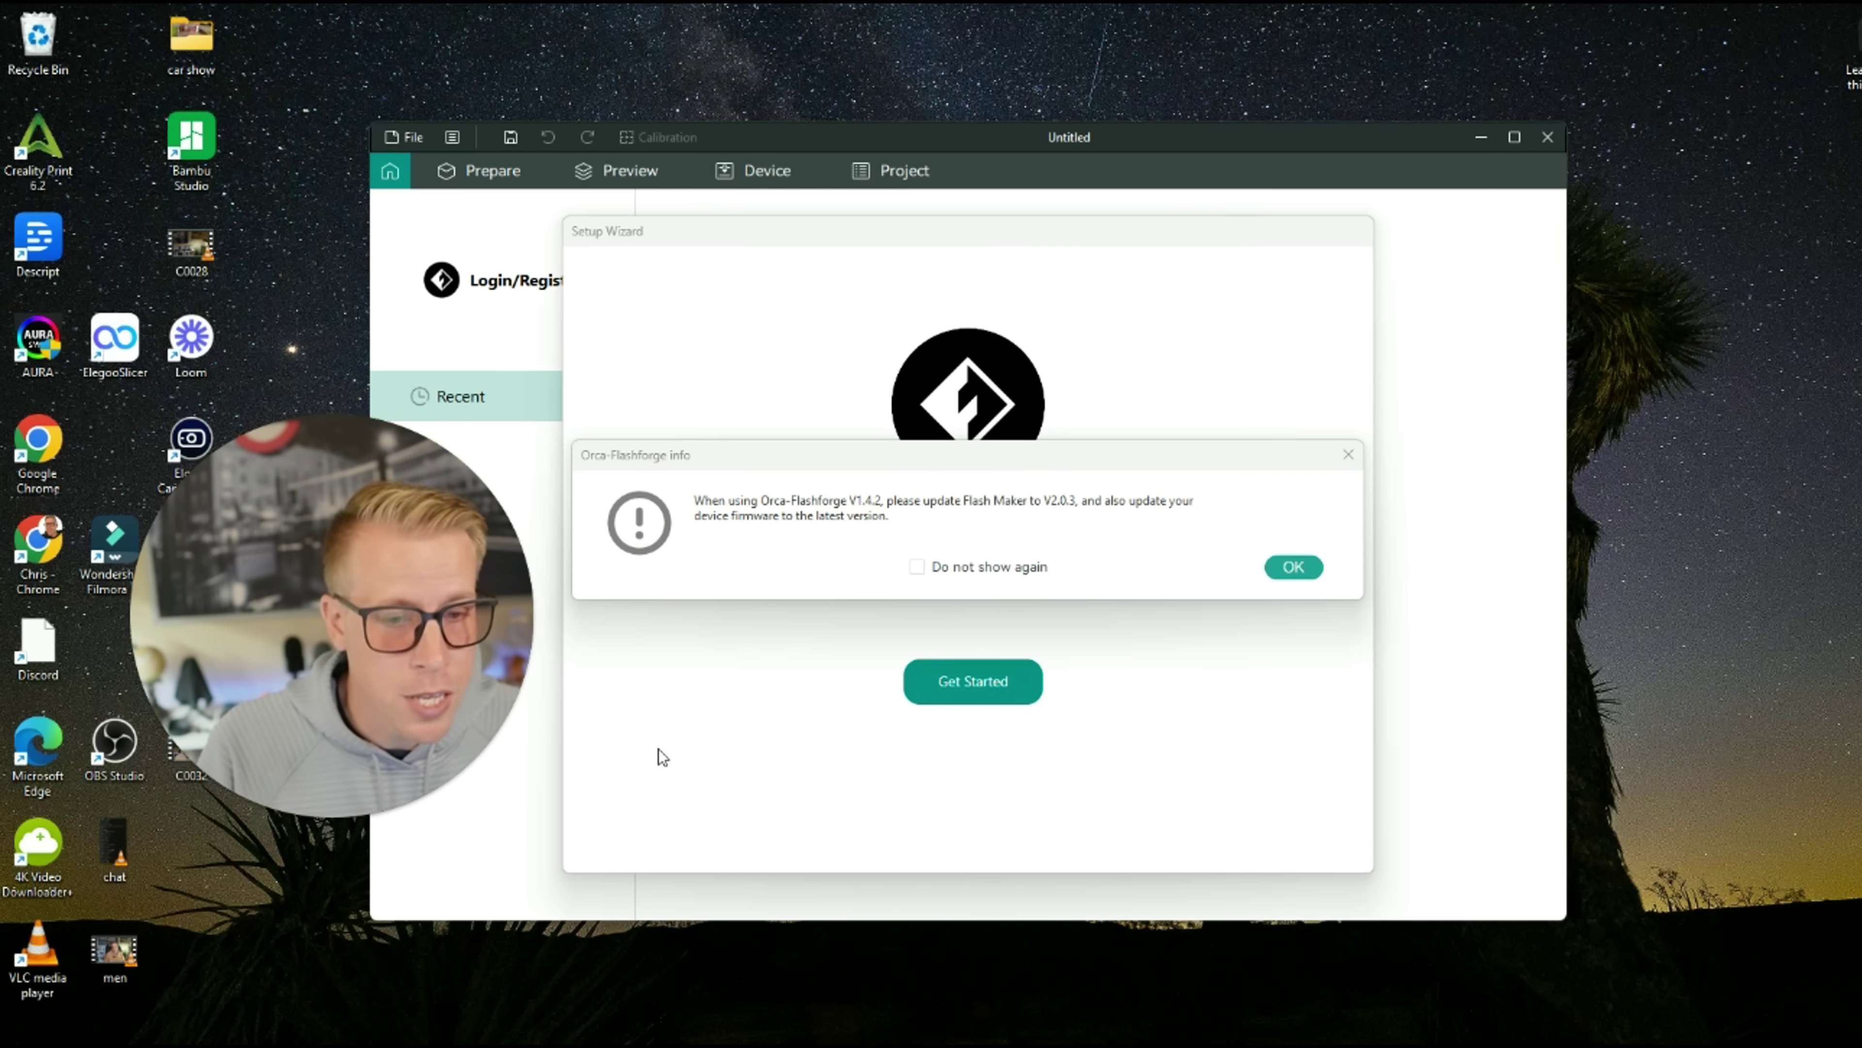
{"action": "key", "text": "Return"}
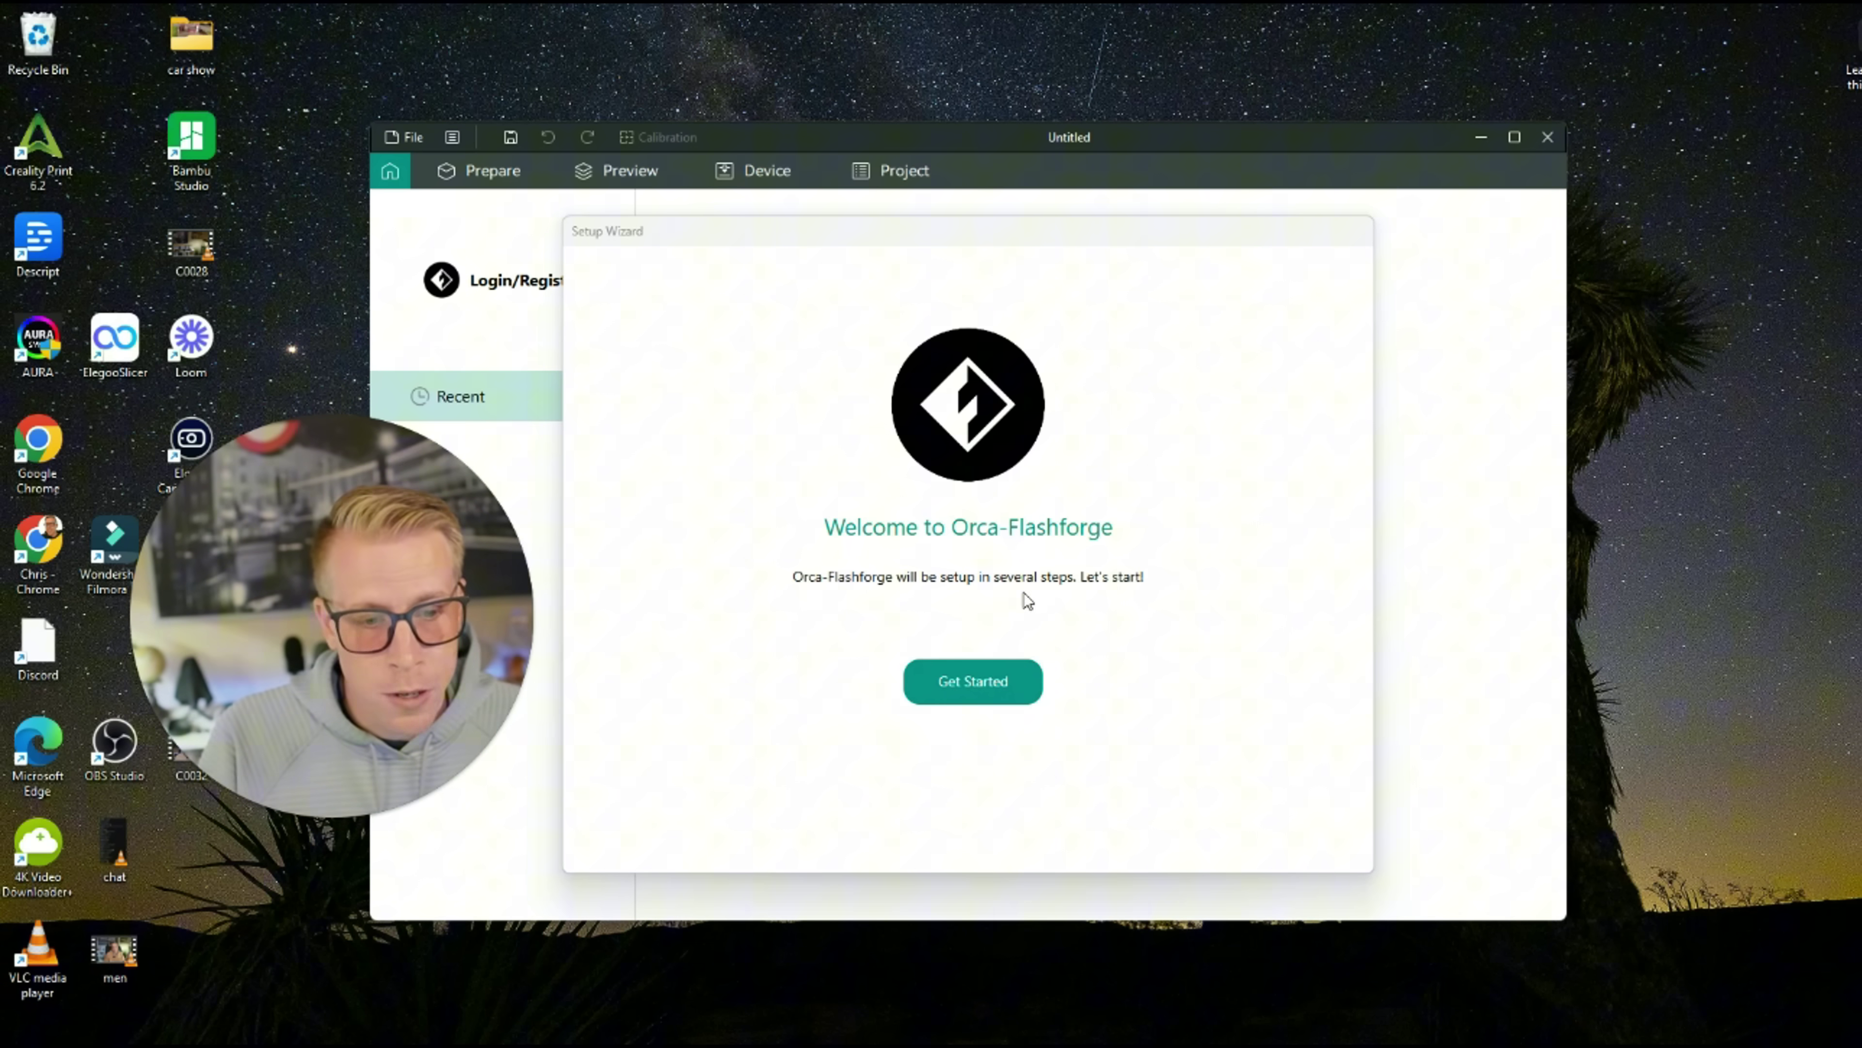
{"action": "left_click", "coordinate": [966, 689]}
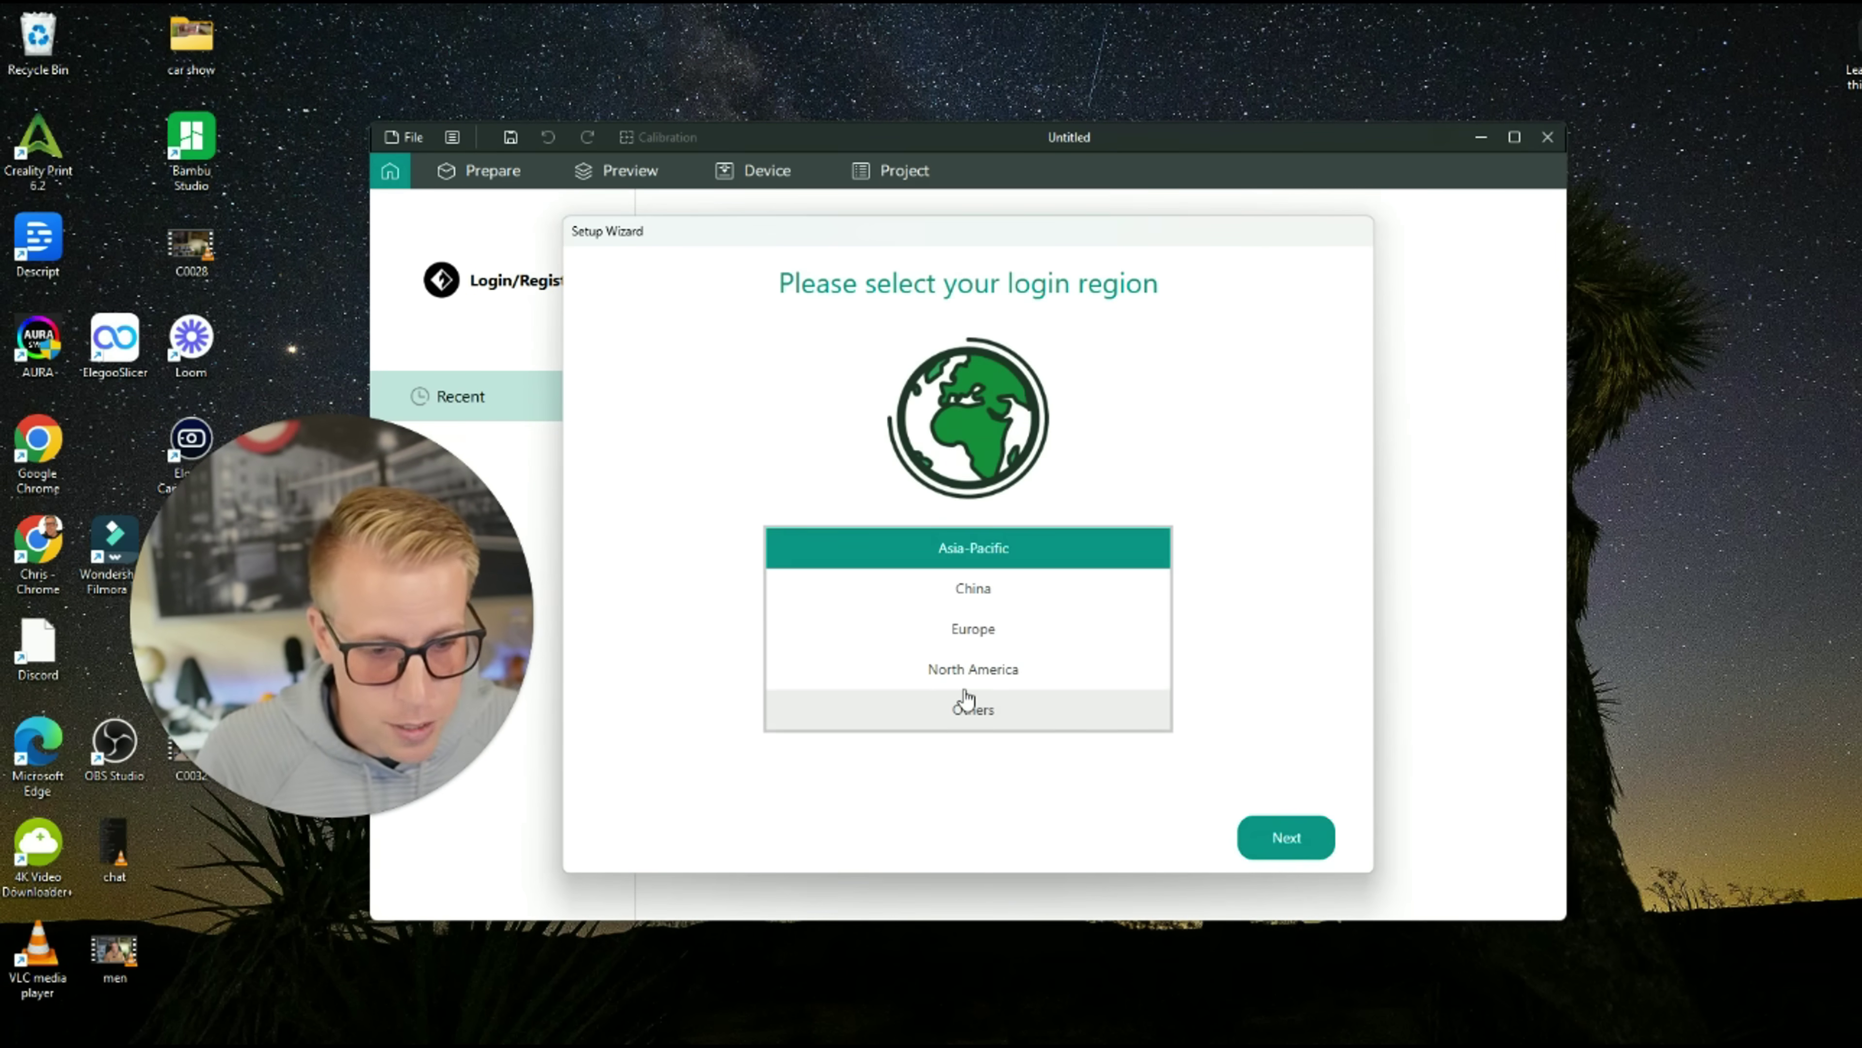
{"action": "left_click", "coordinate": [985, 683]}
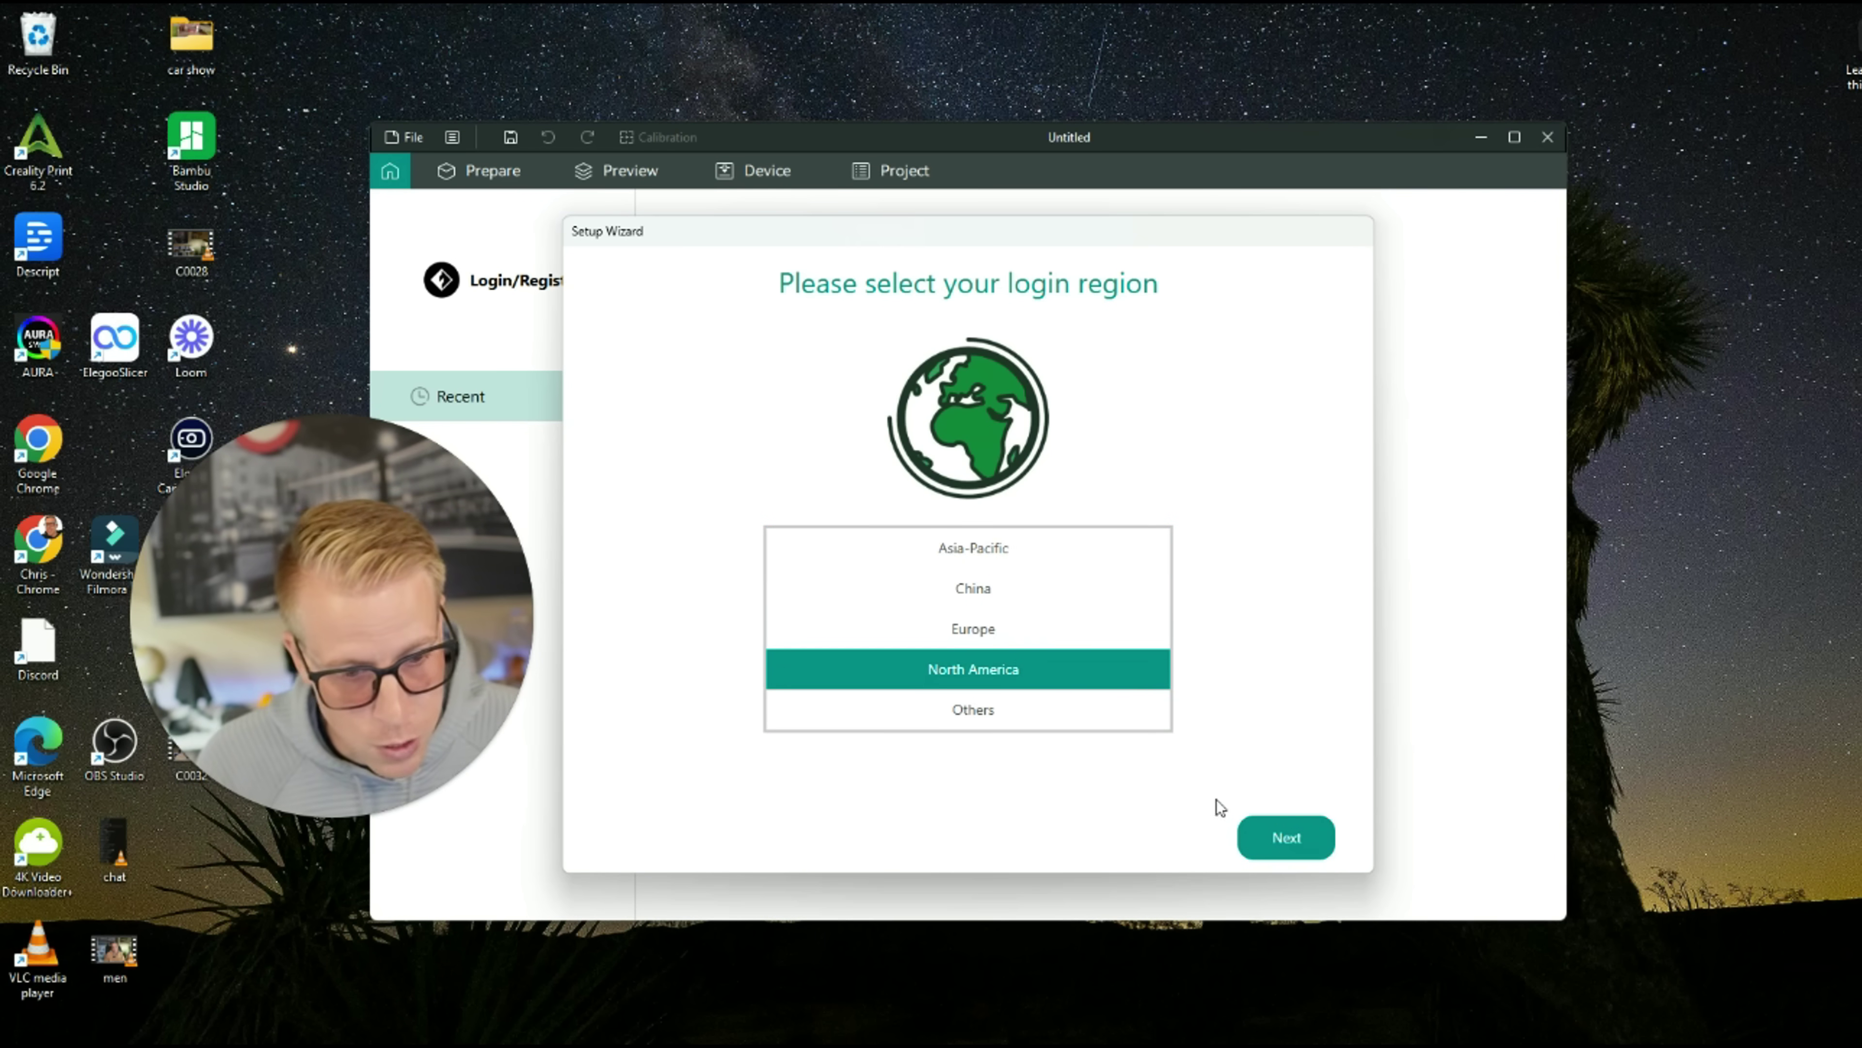
{"action": "left_click", "coordinate": [1267, 838]}
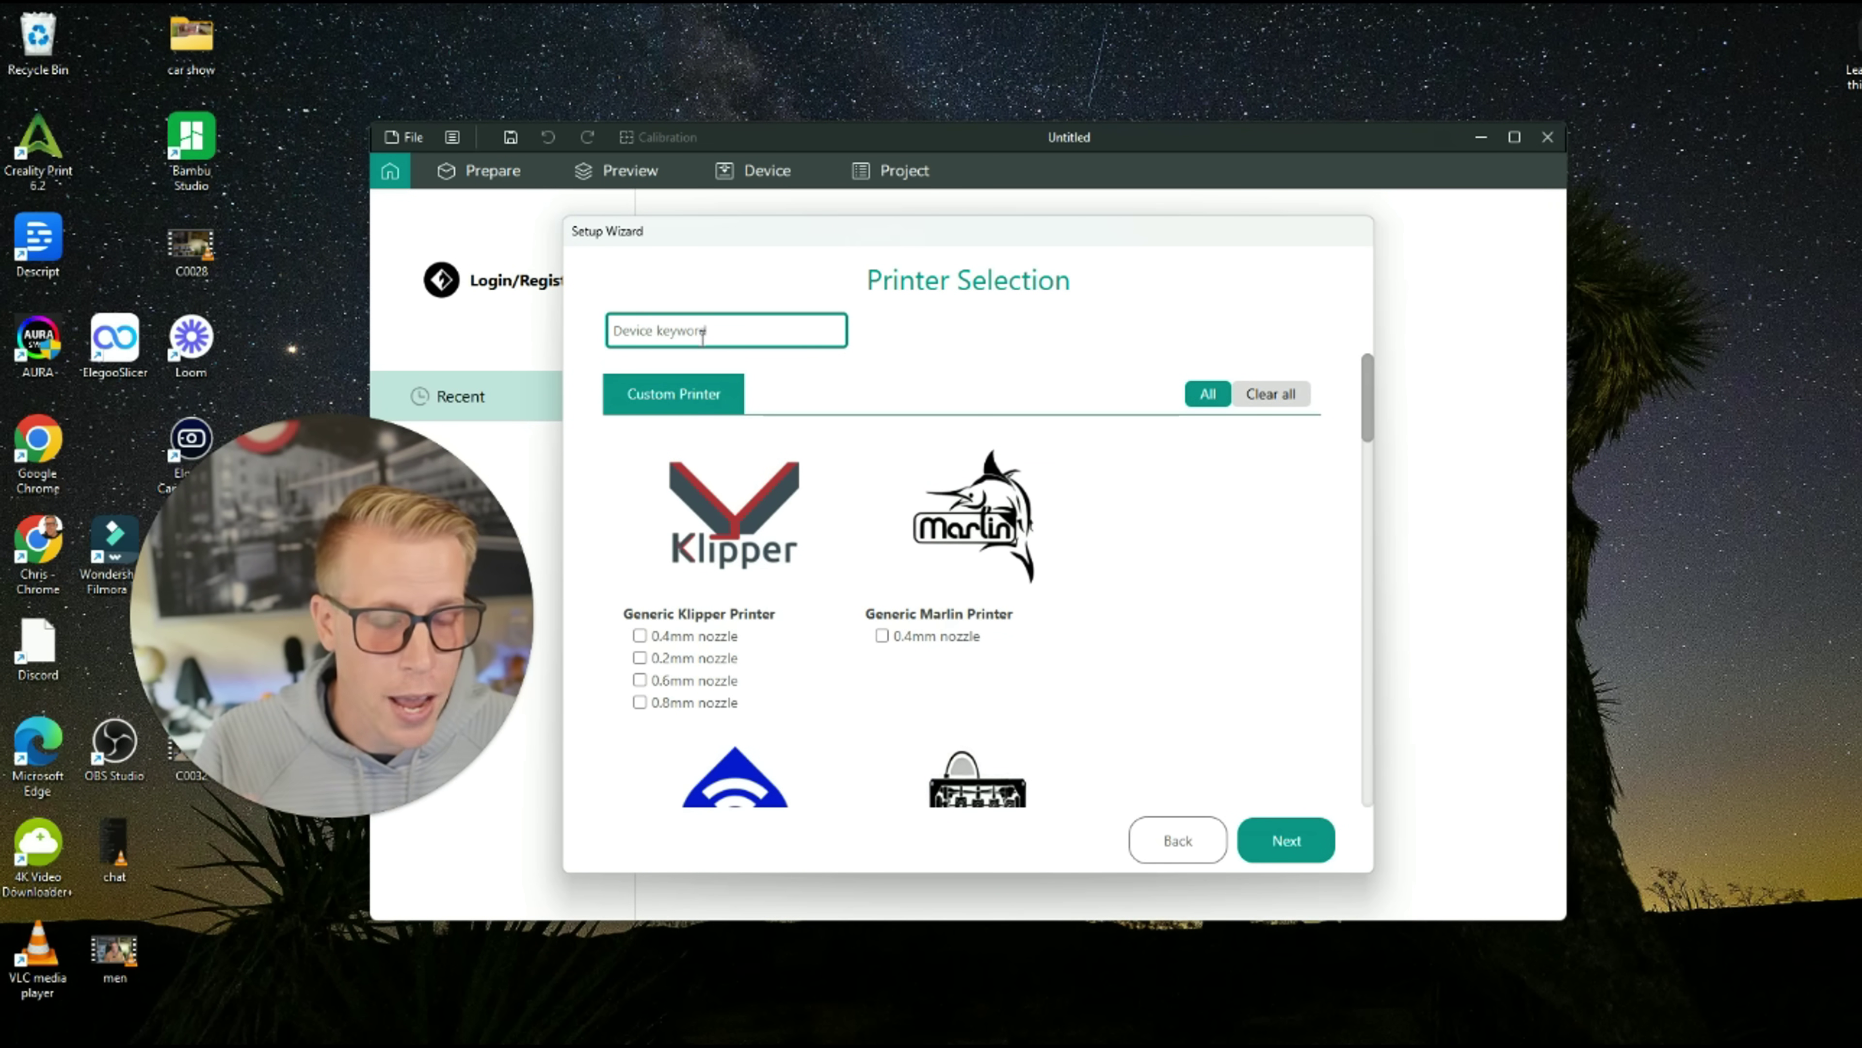
Add the Flashforge AD5X 0.4mm nozzle printer, finish setup, and bring up the login form.
{"action": "type", "text": "flashforge"}
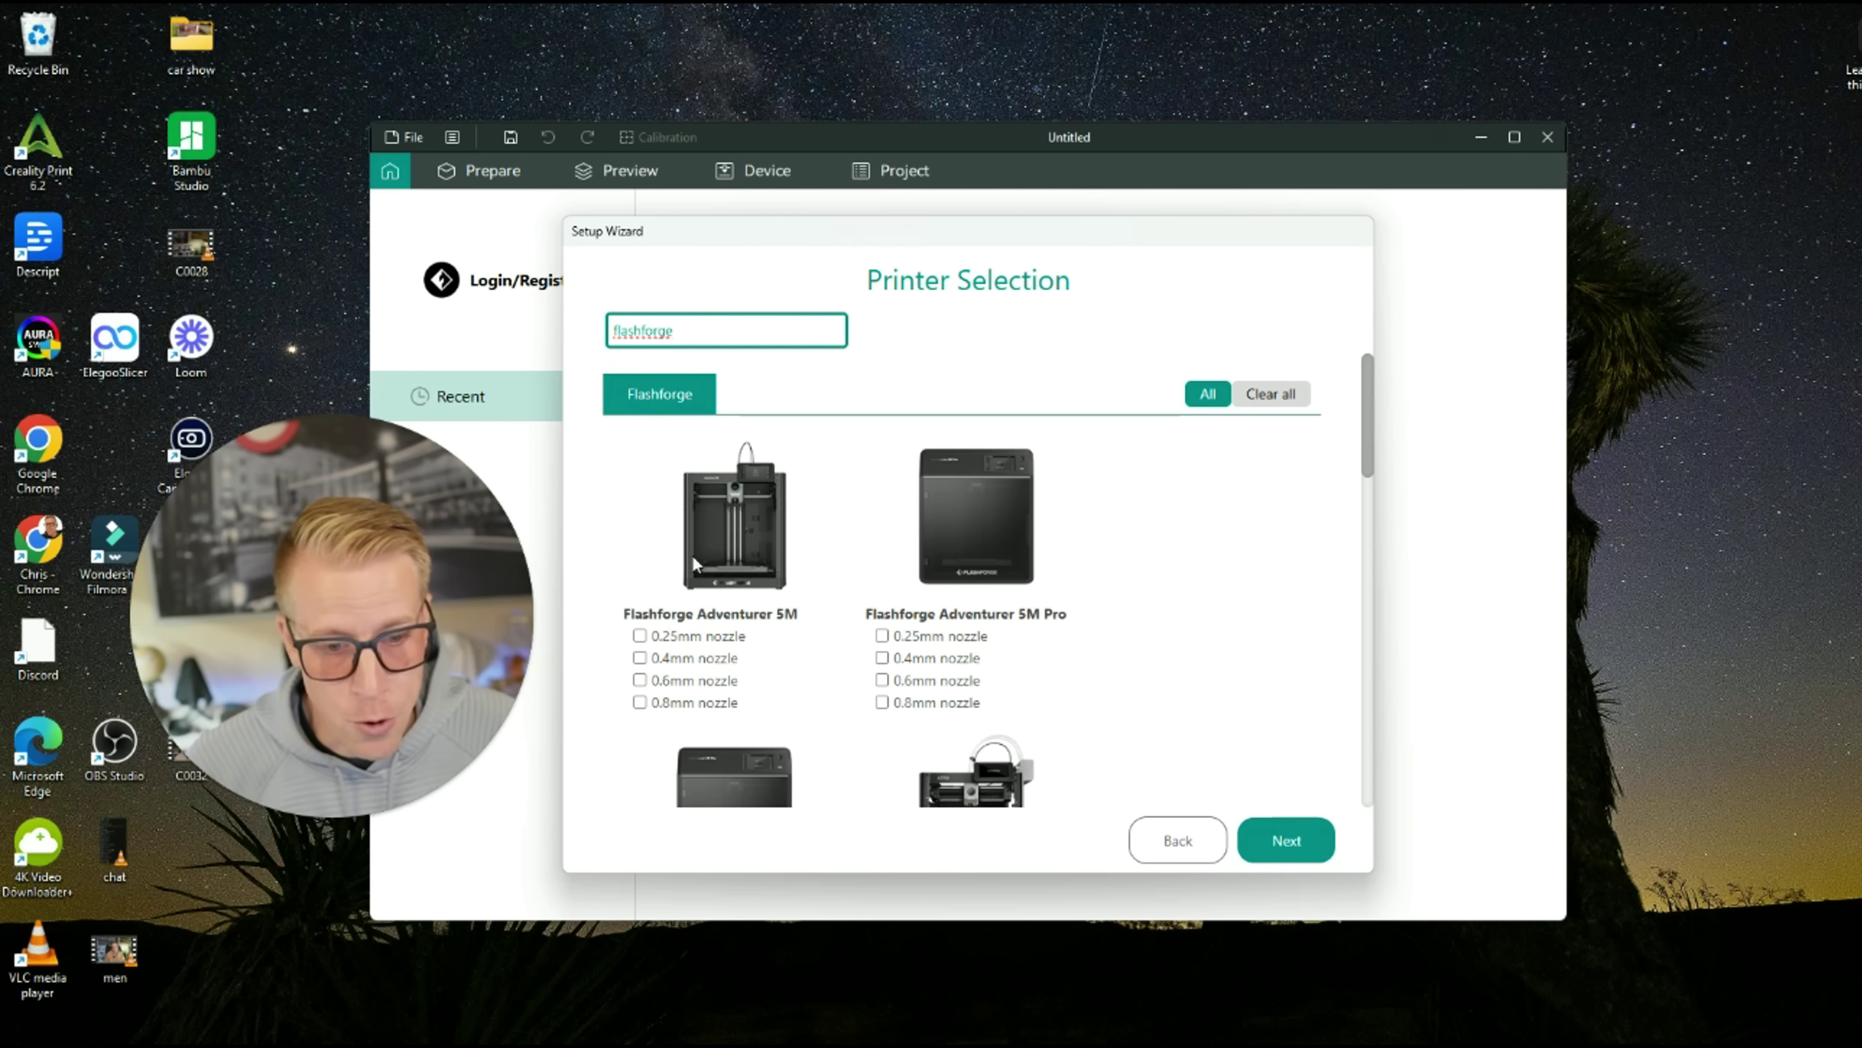
{"action": "scroll", "coordinate": [753, 591], "scroll_direction": "down", "scroll_amount": 3}
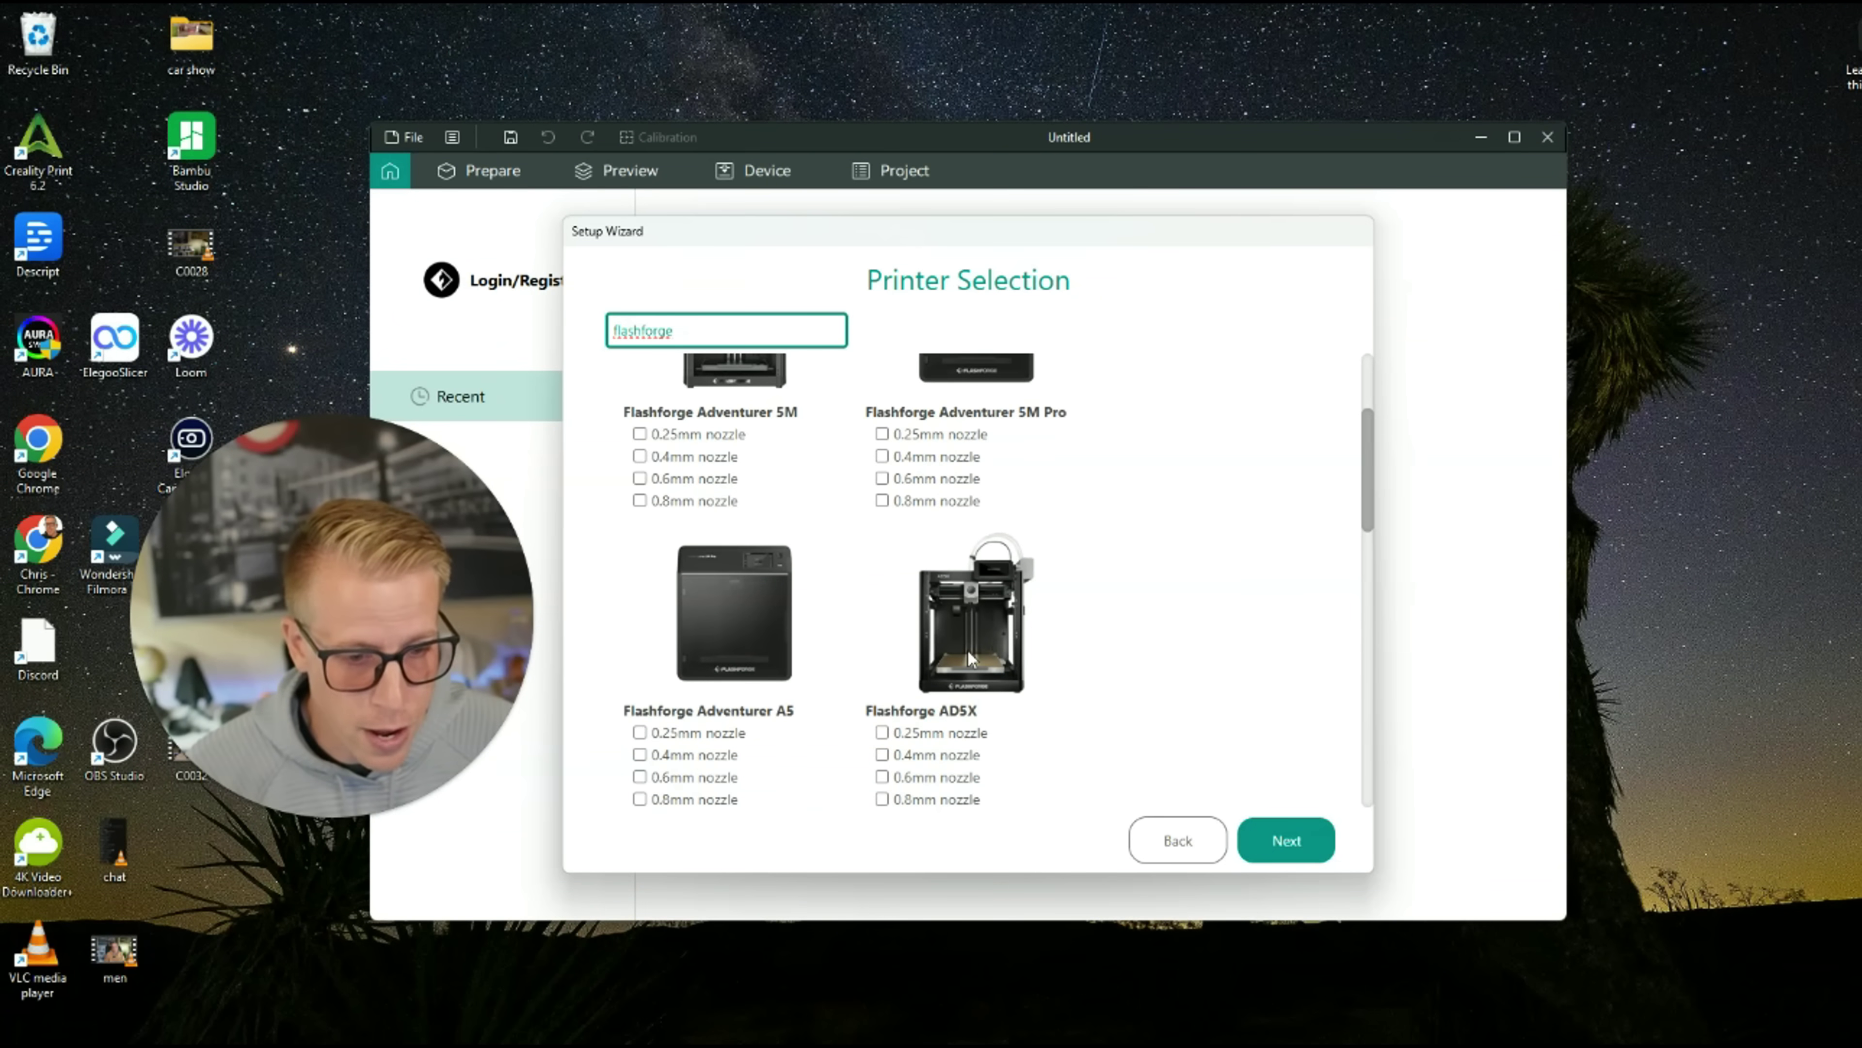
{"action": "left_click", "coordinate": [883, 756]}
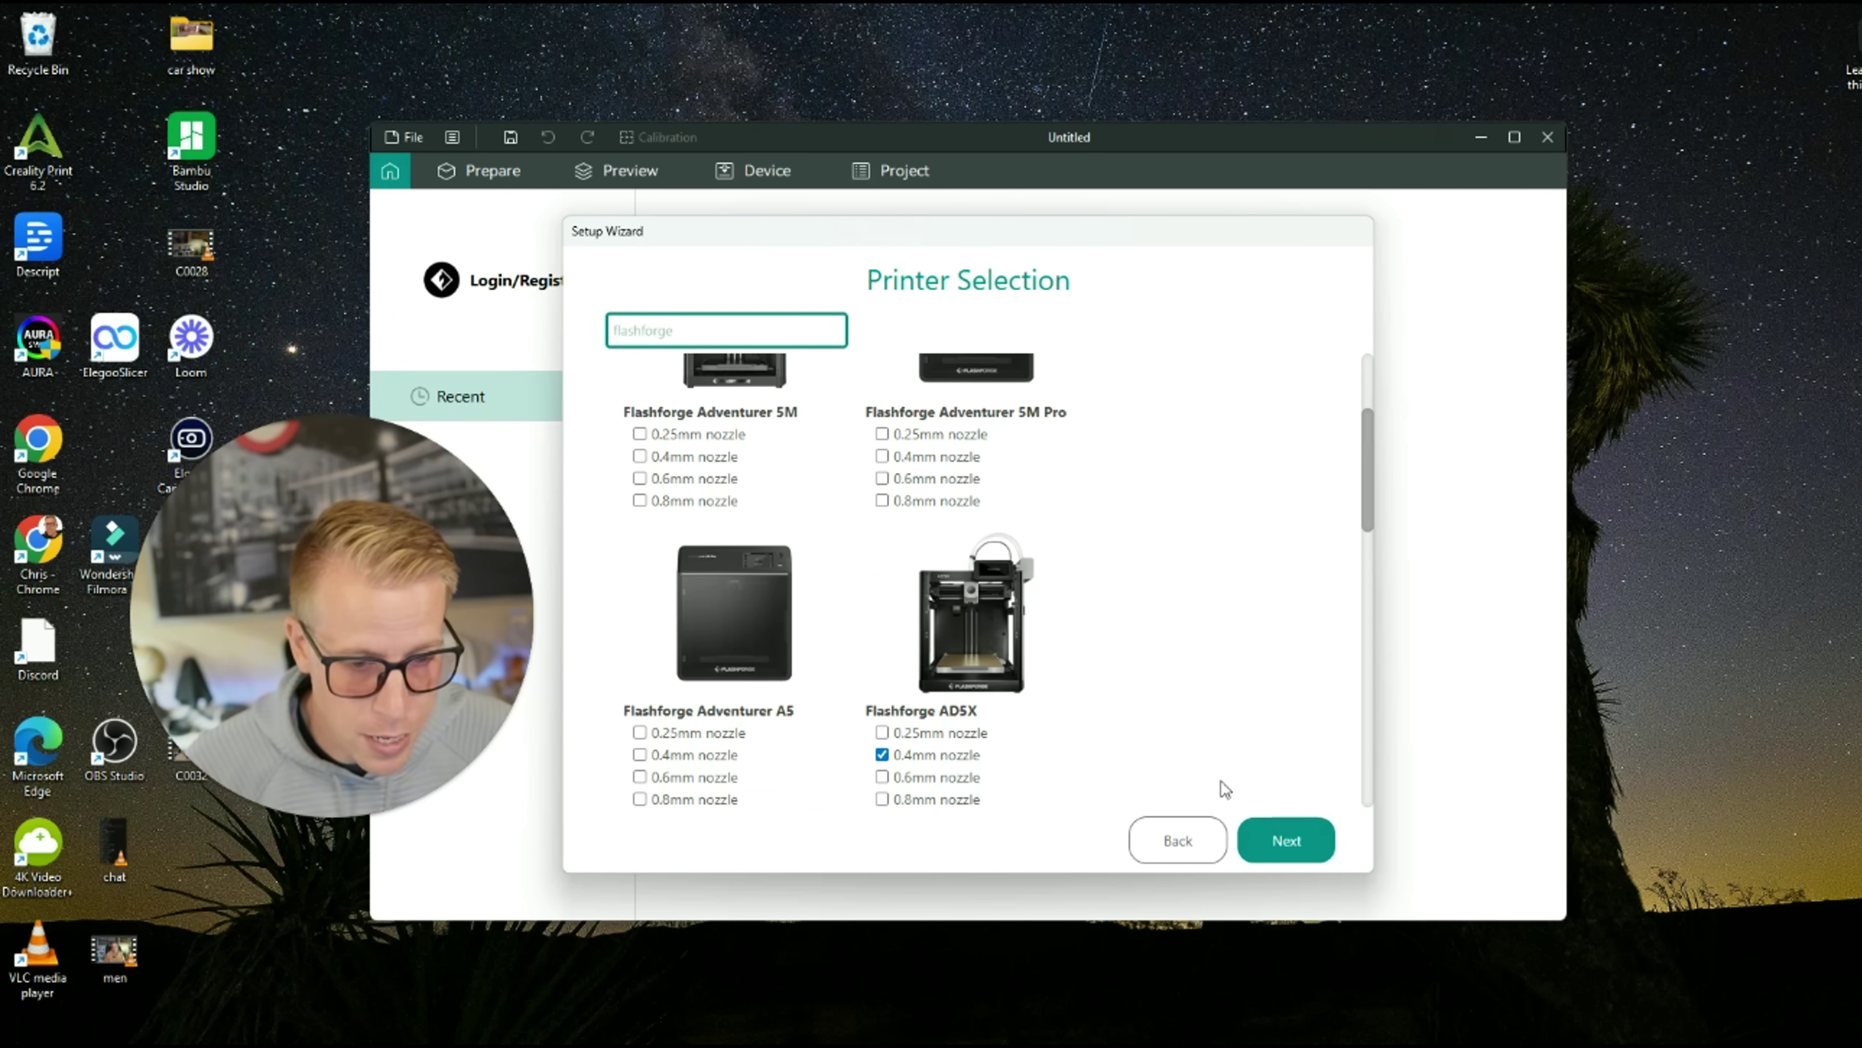
{"action": "left_click", "coordinate": [1279, 840]}
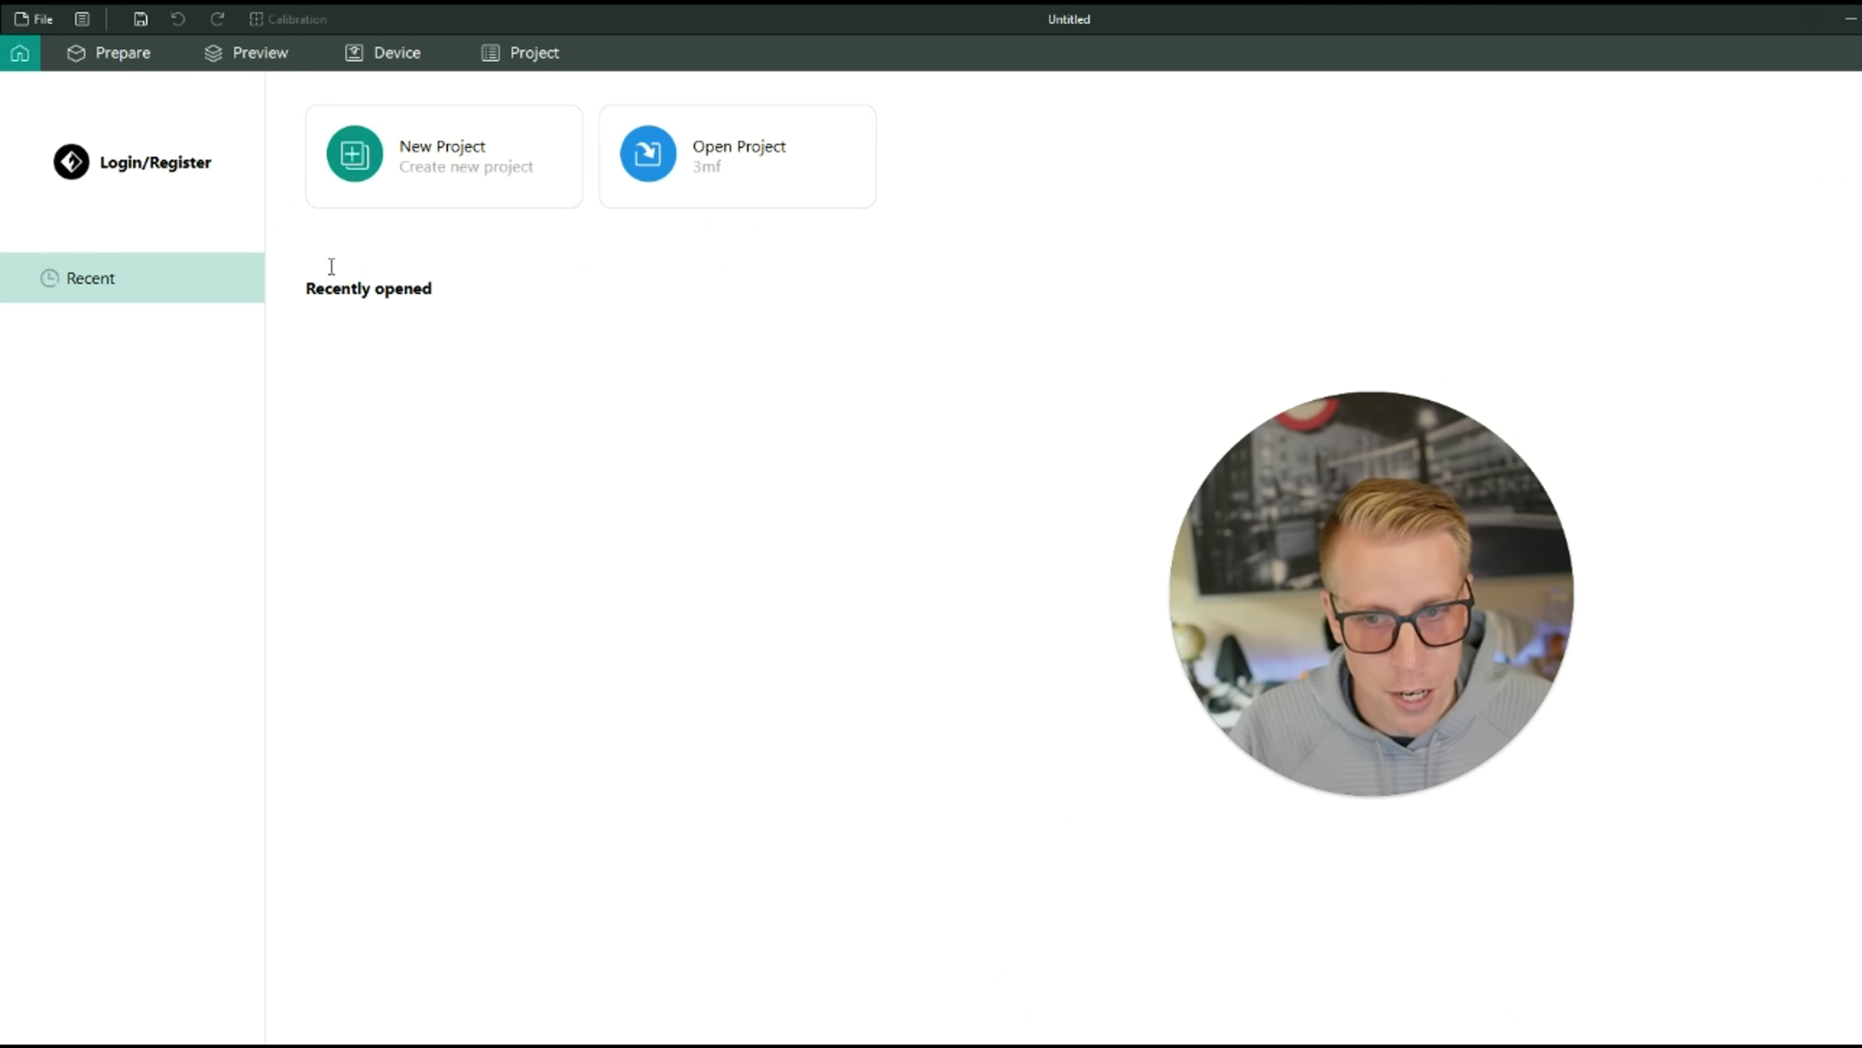
{"action": "left_click", "coordinate": [165, 167]}
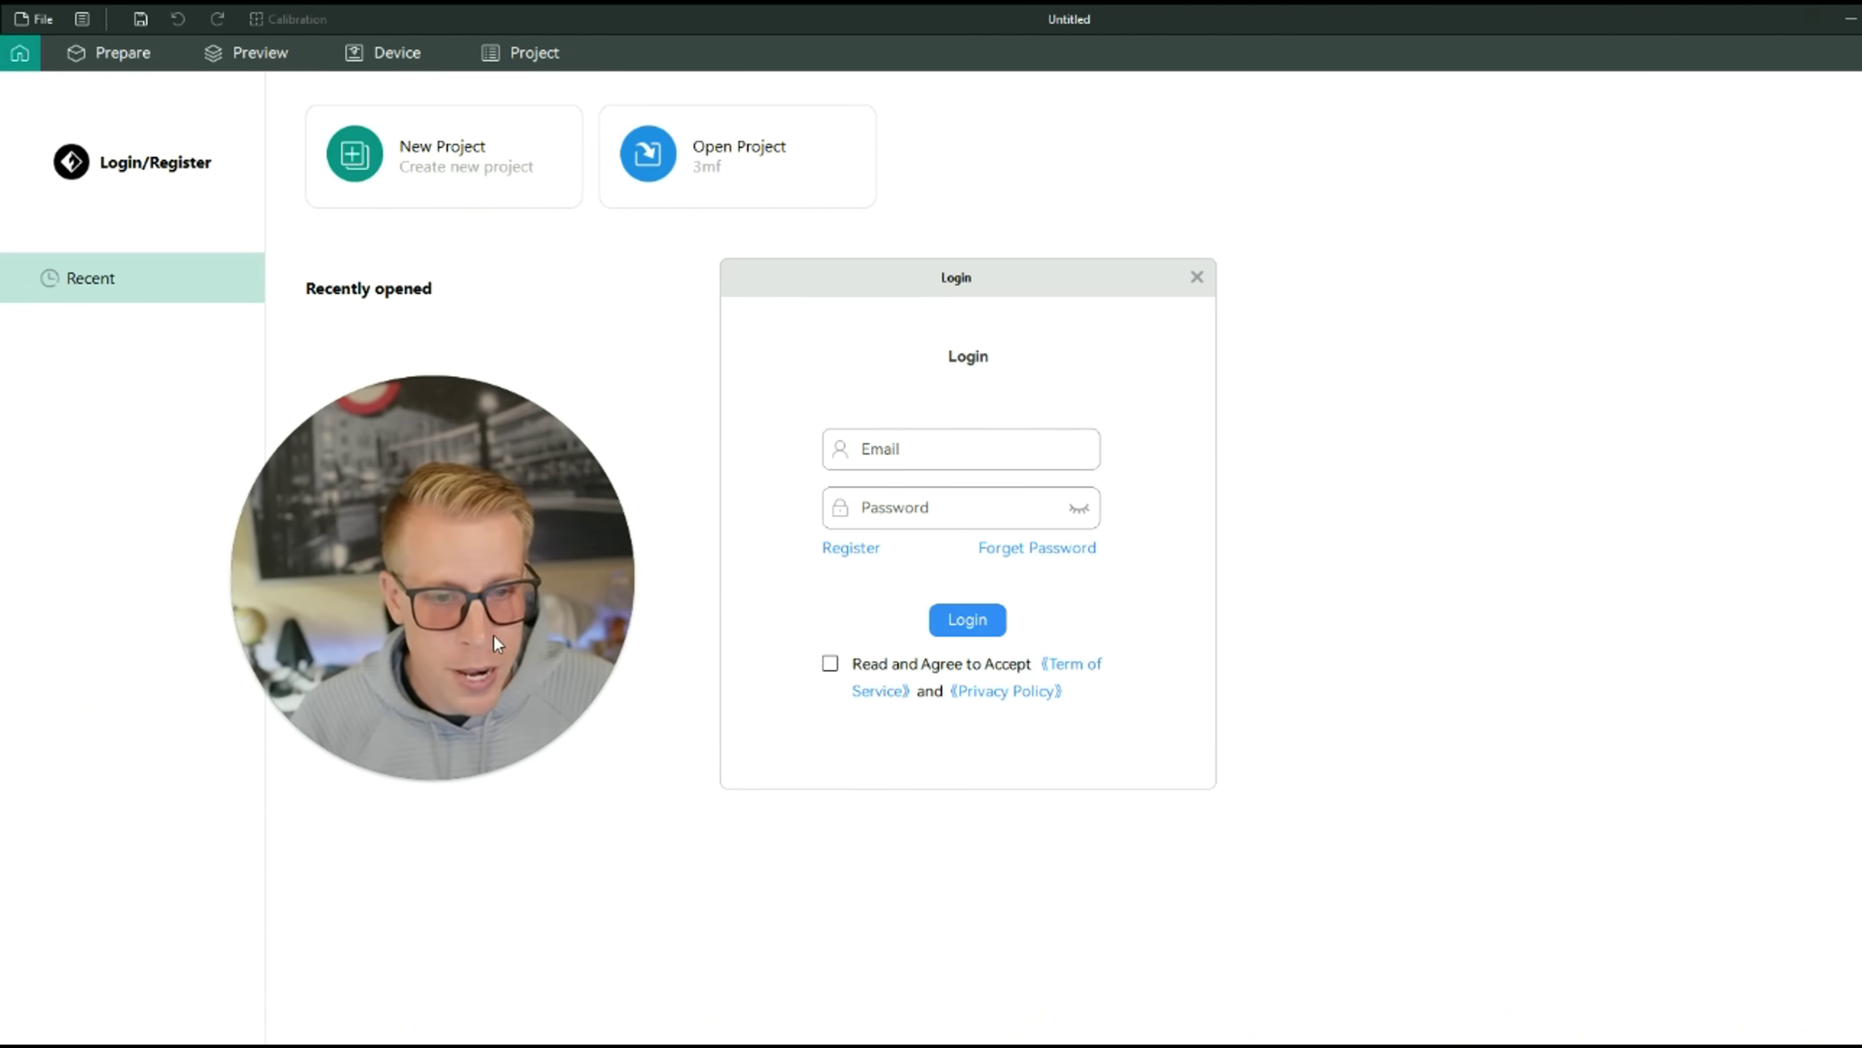
{"action": "mouse_move", "coordinate": [1173, 1042]}
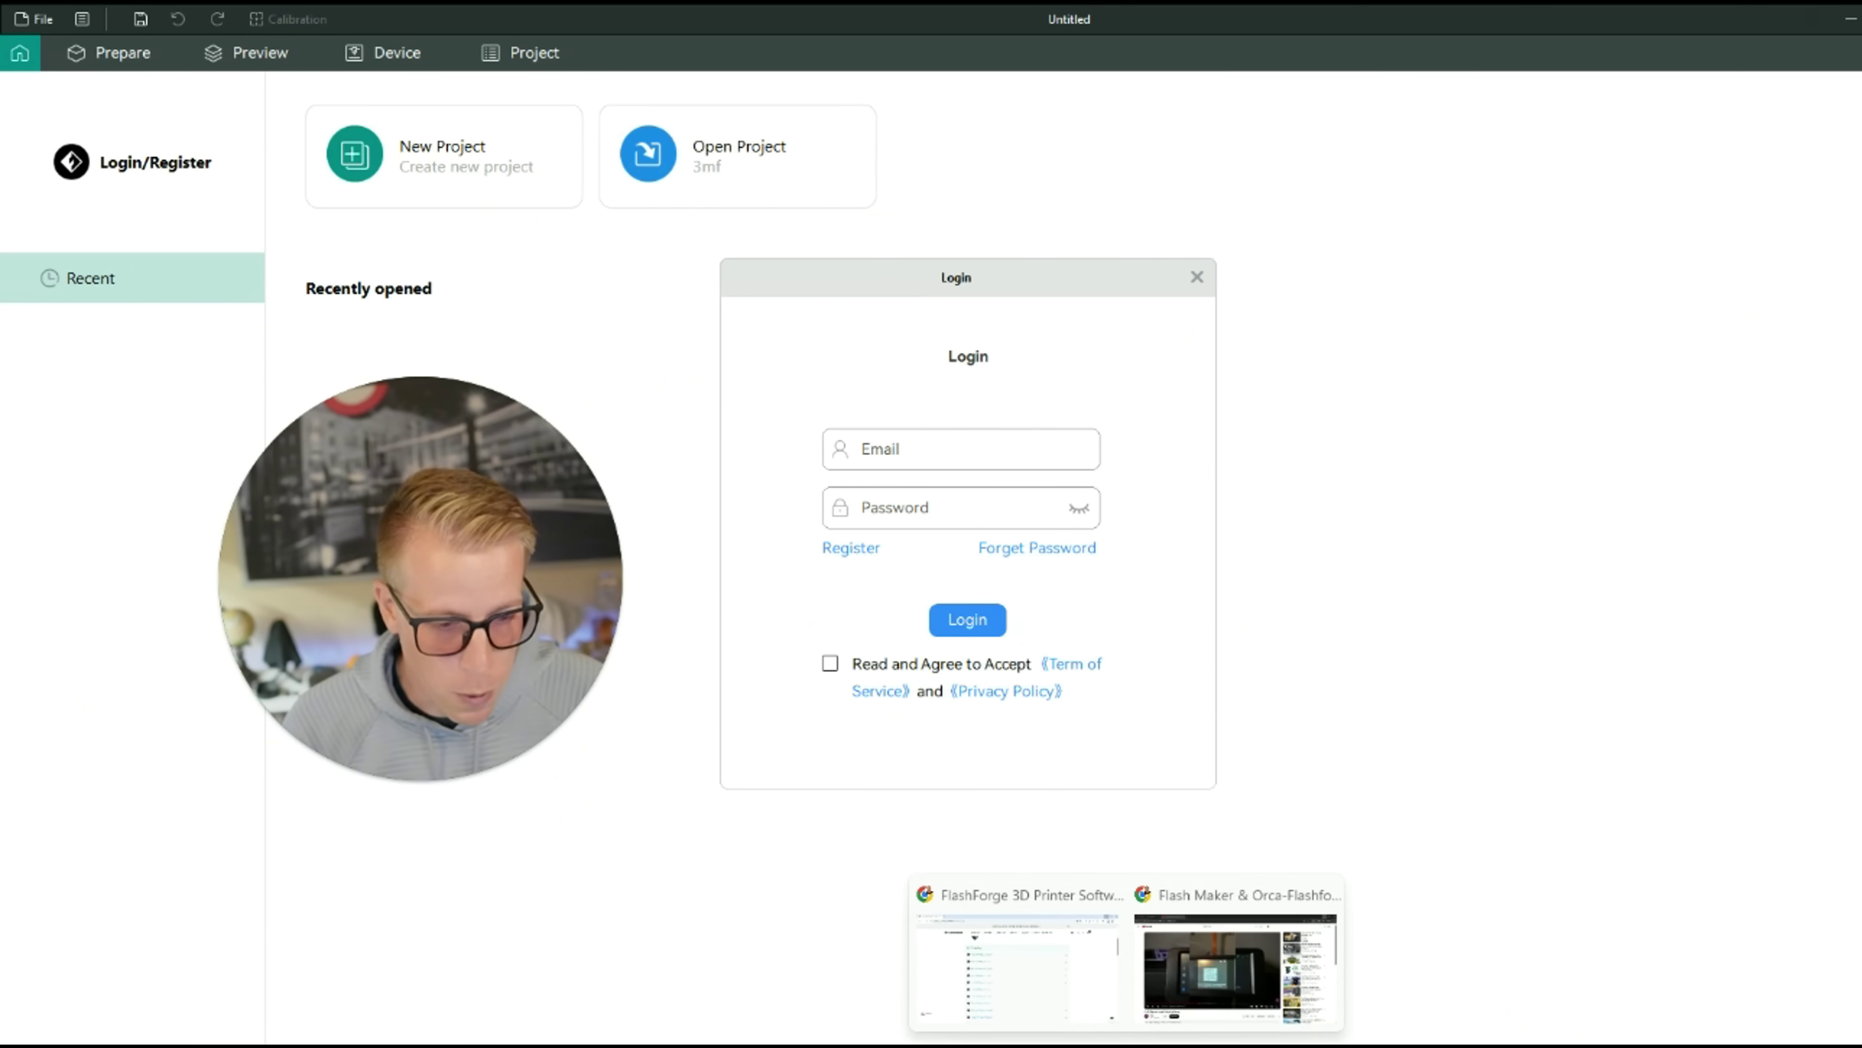
{"action": "left_click", "coordinate": [1093, 954]}
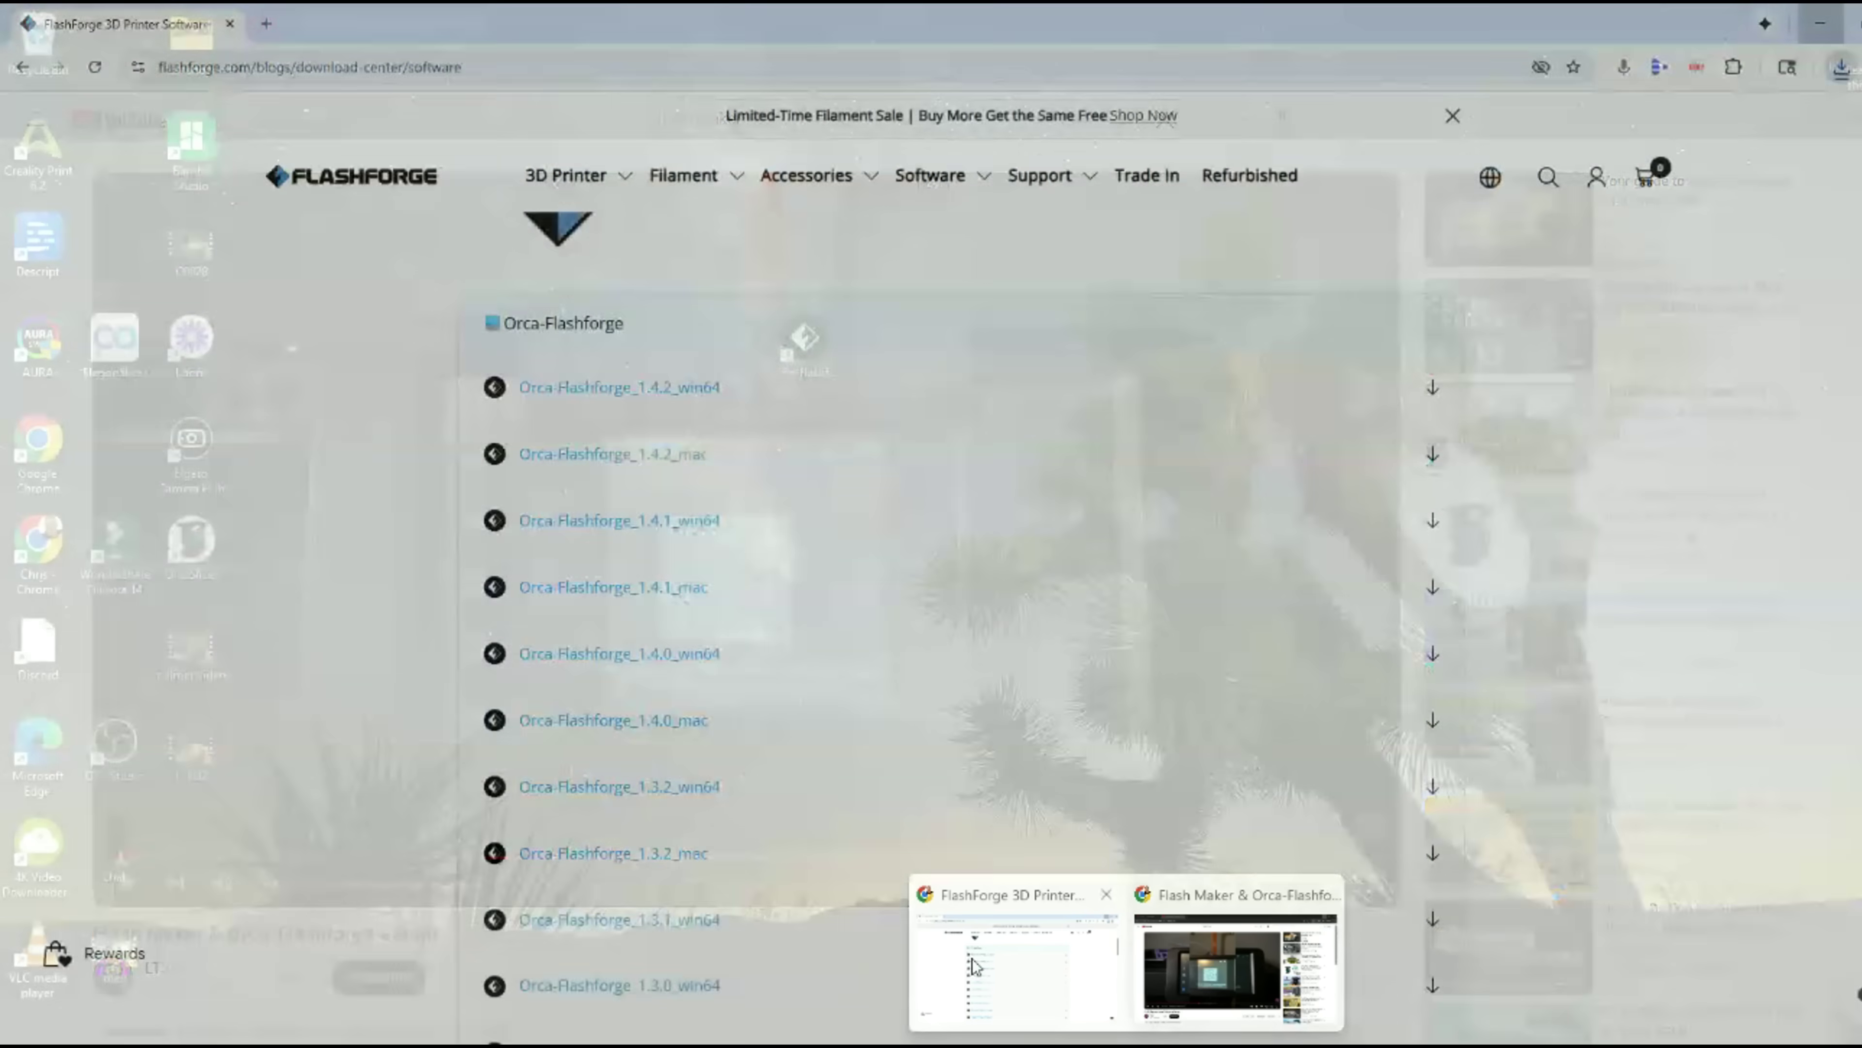
{"action": "left_click_drag", "start_coordinate": [463, 596], "coordinate": [247, 550]}
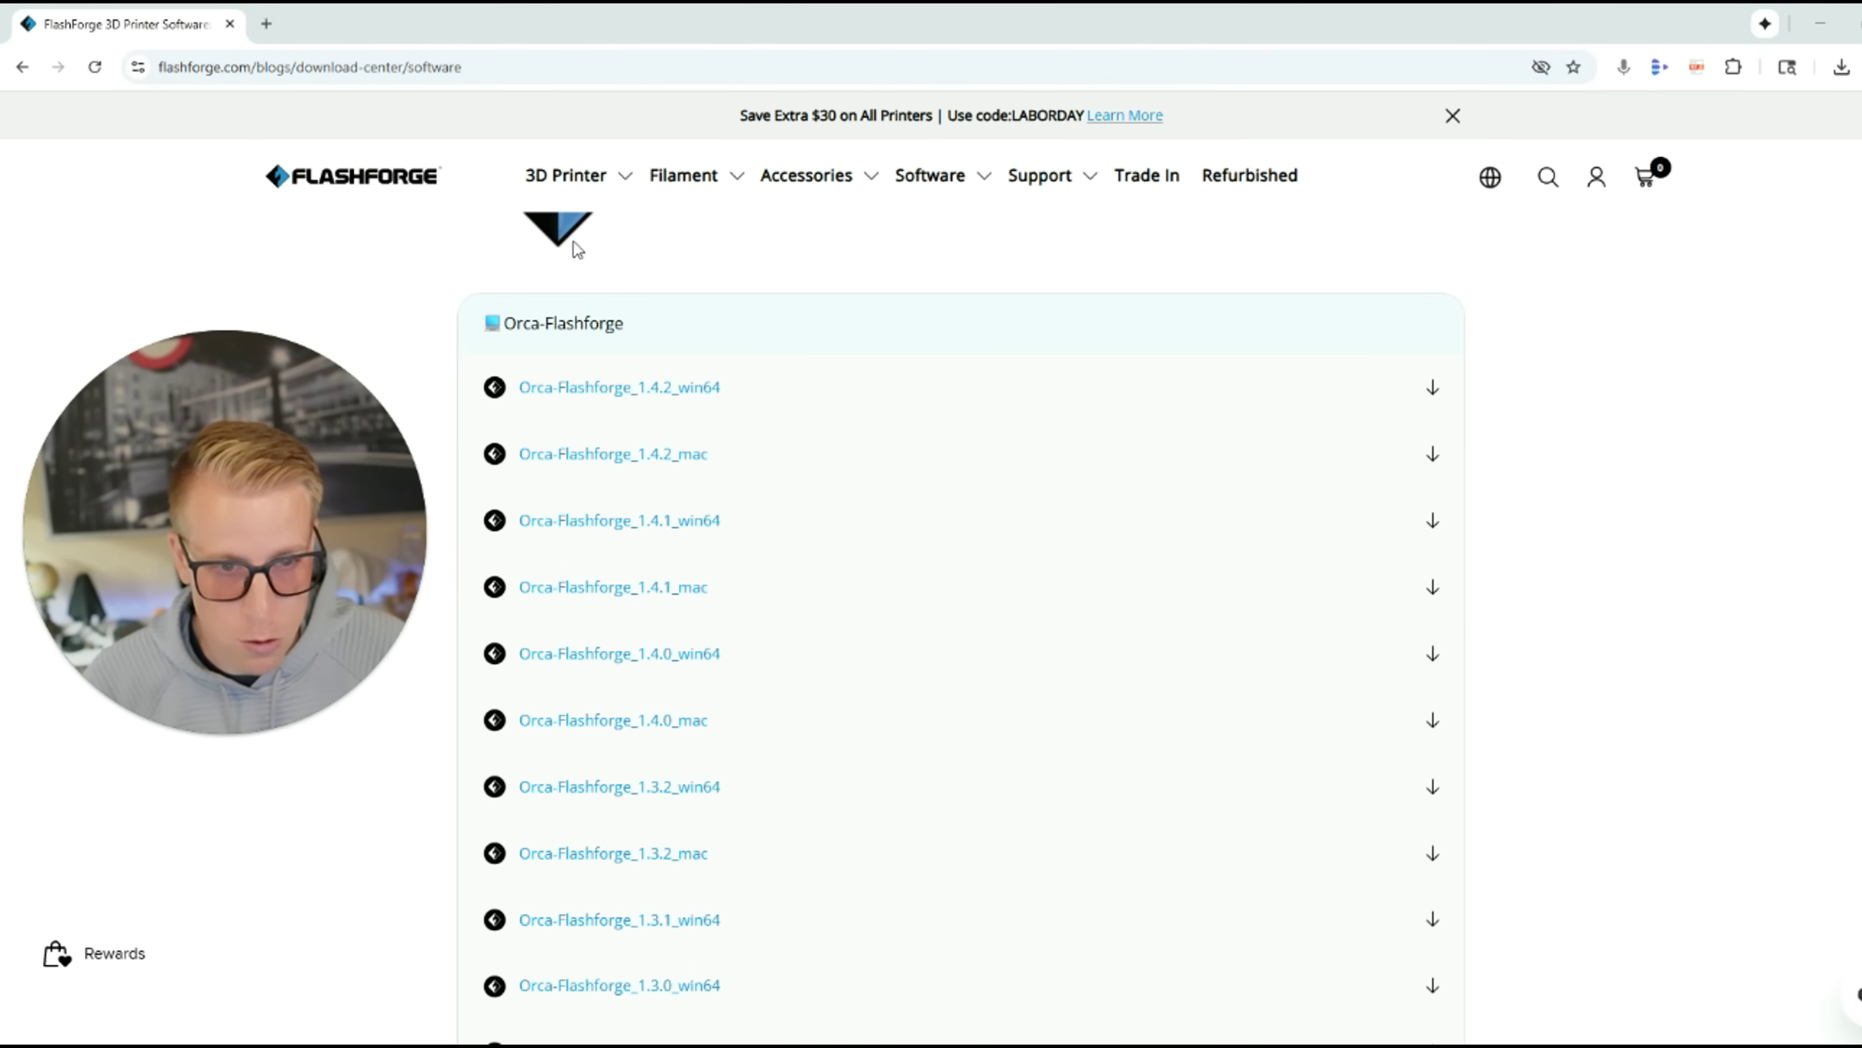
{"action": "mouse_move", "coordinate": [967, 186]}
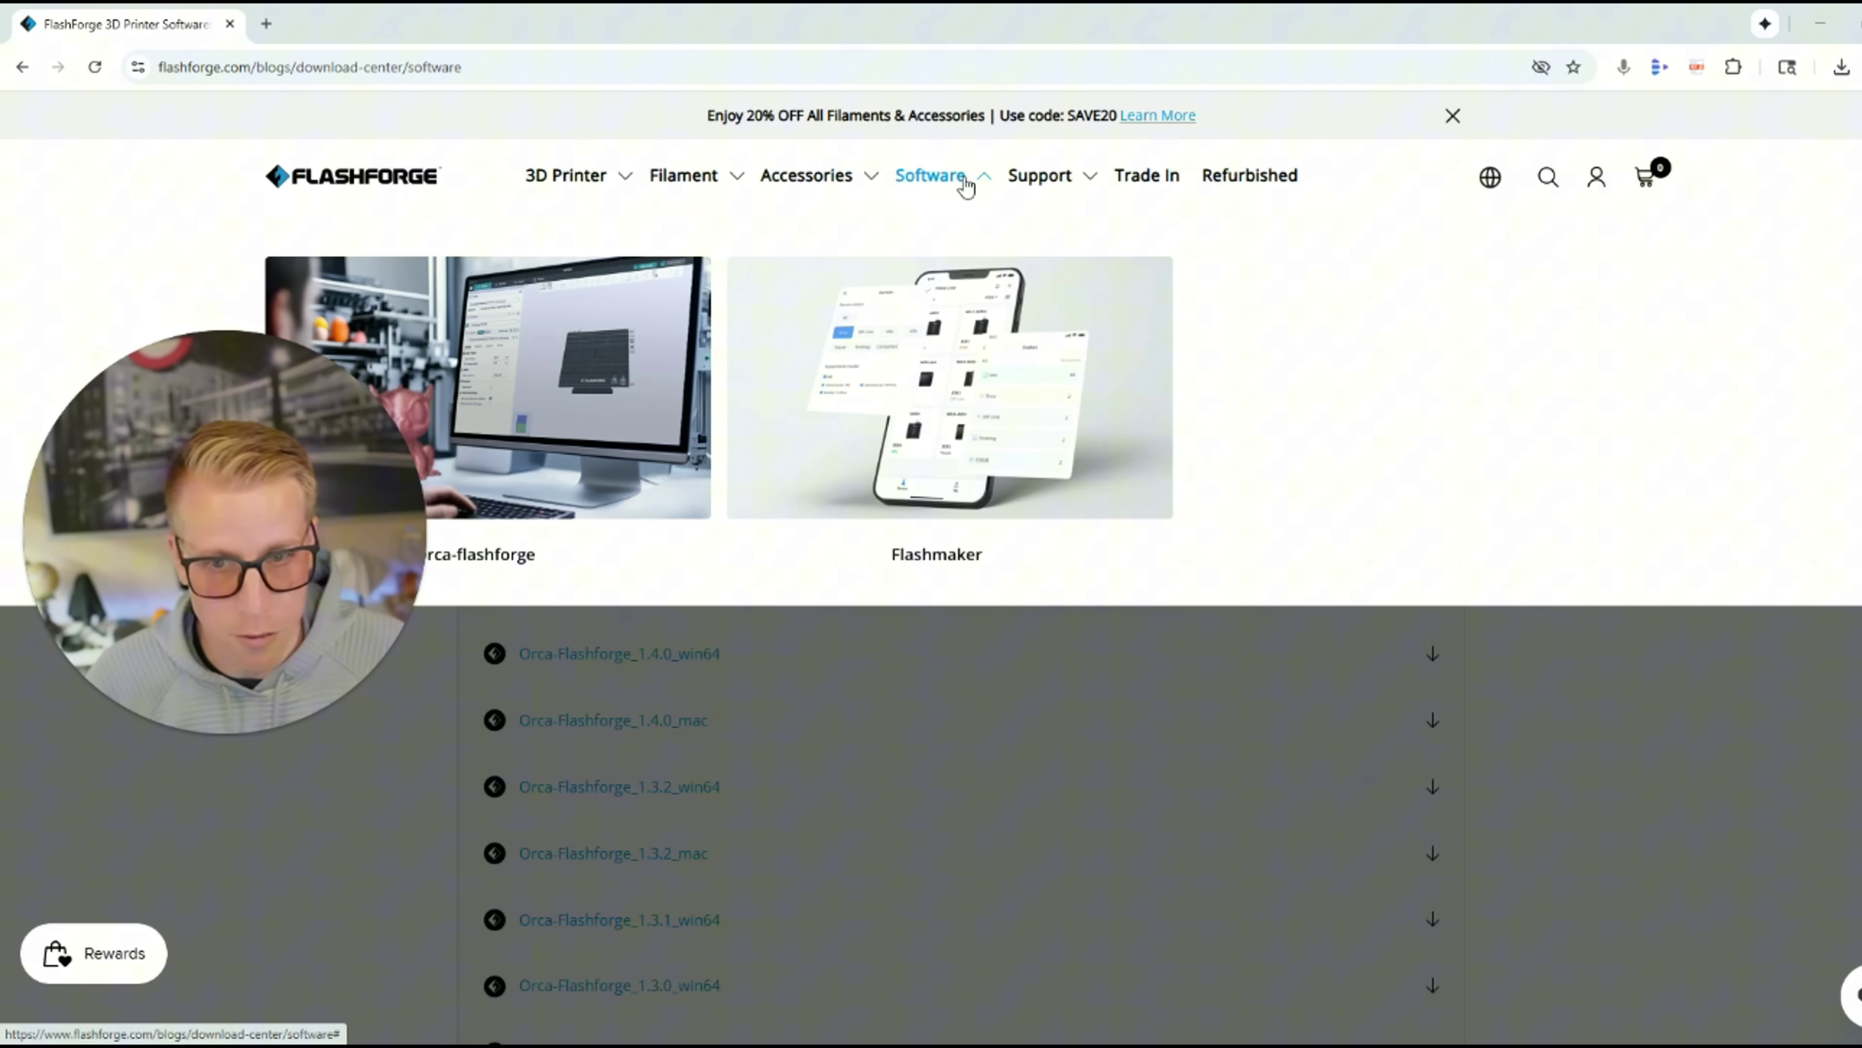
{"action": "left_click", "coordinate": [957, 403]}
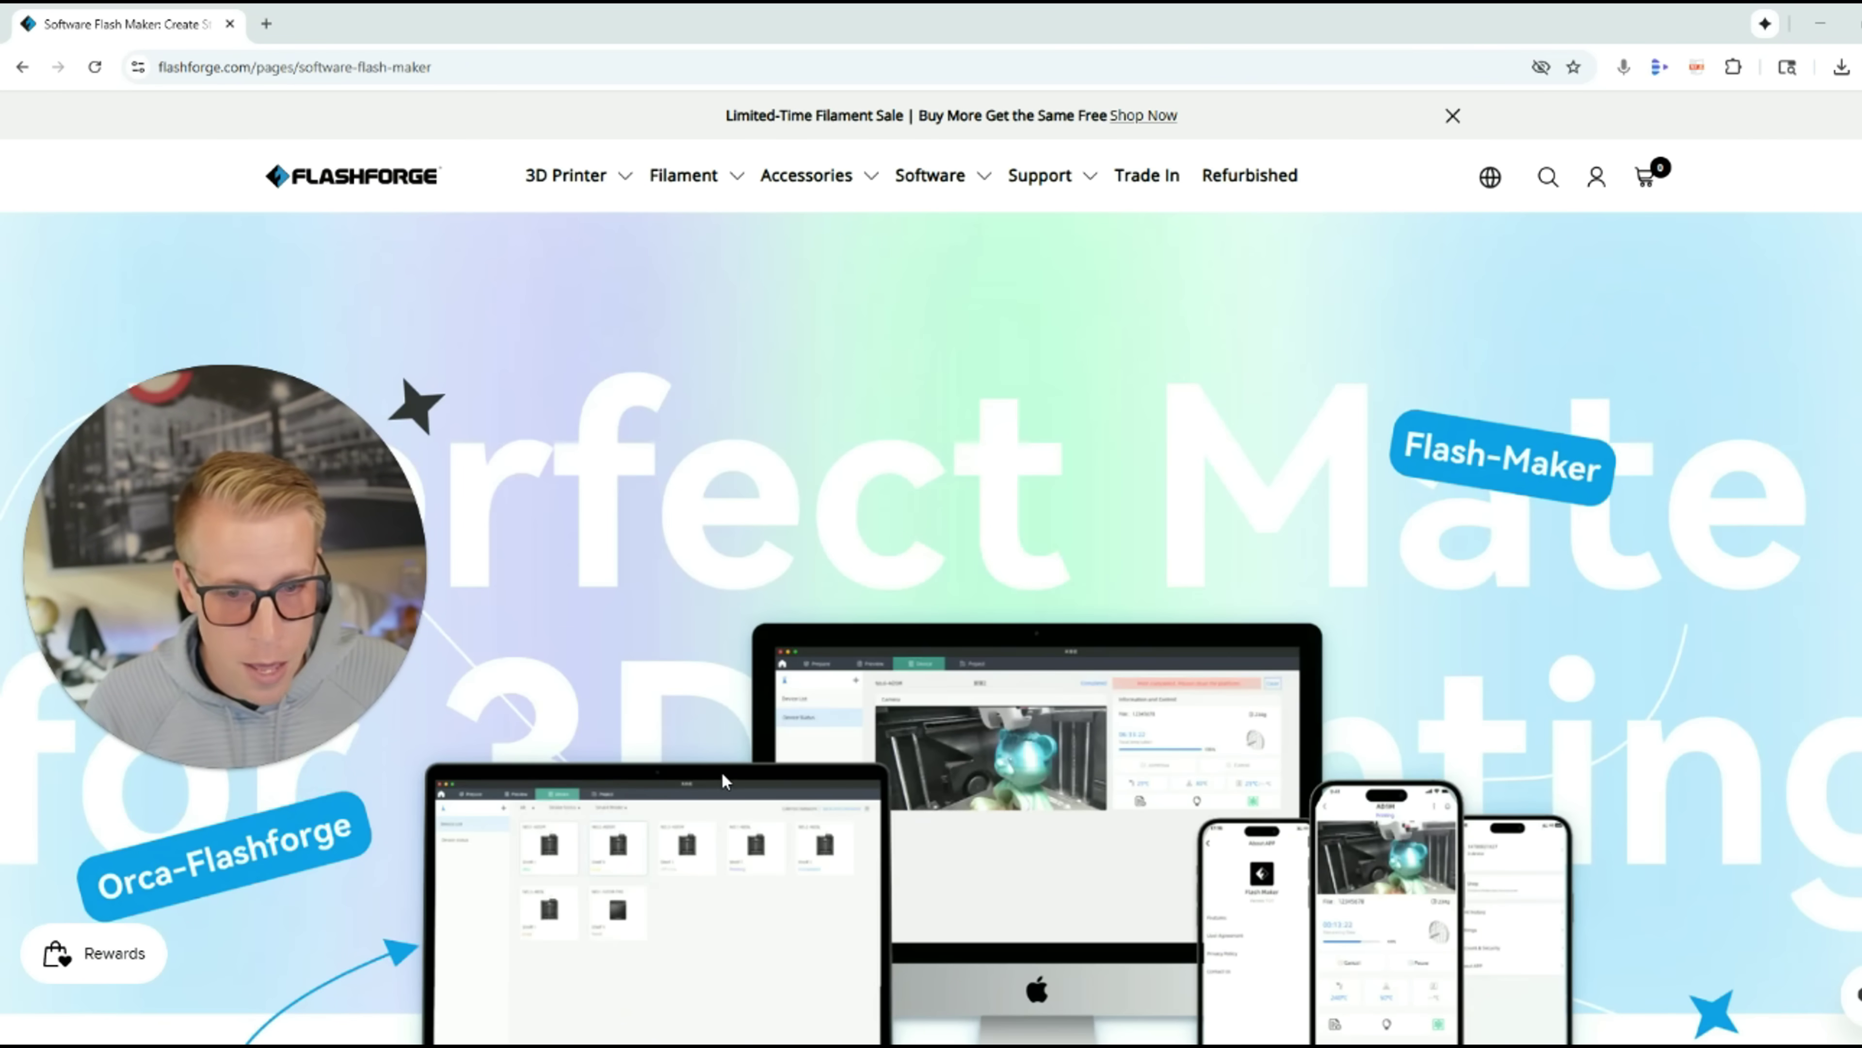
{"action": "scroll", "coordinate": [718, 775], "scroll_direction": "down", "scroll_amount": 10}
{"action": "scroll", "coordinate": [715, 777], "scroll_direction": "down", "scroll_amount": 5}
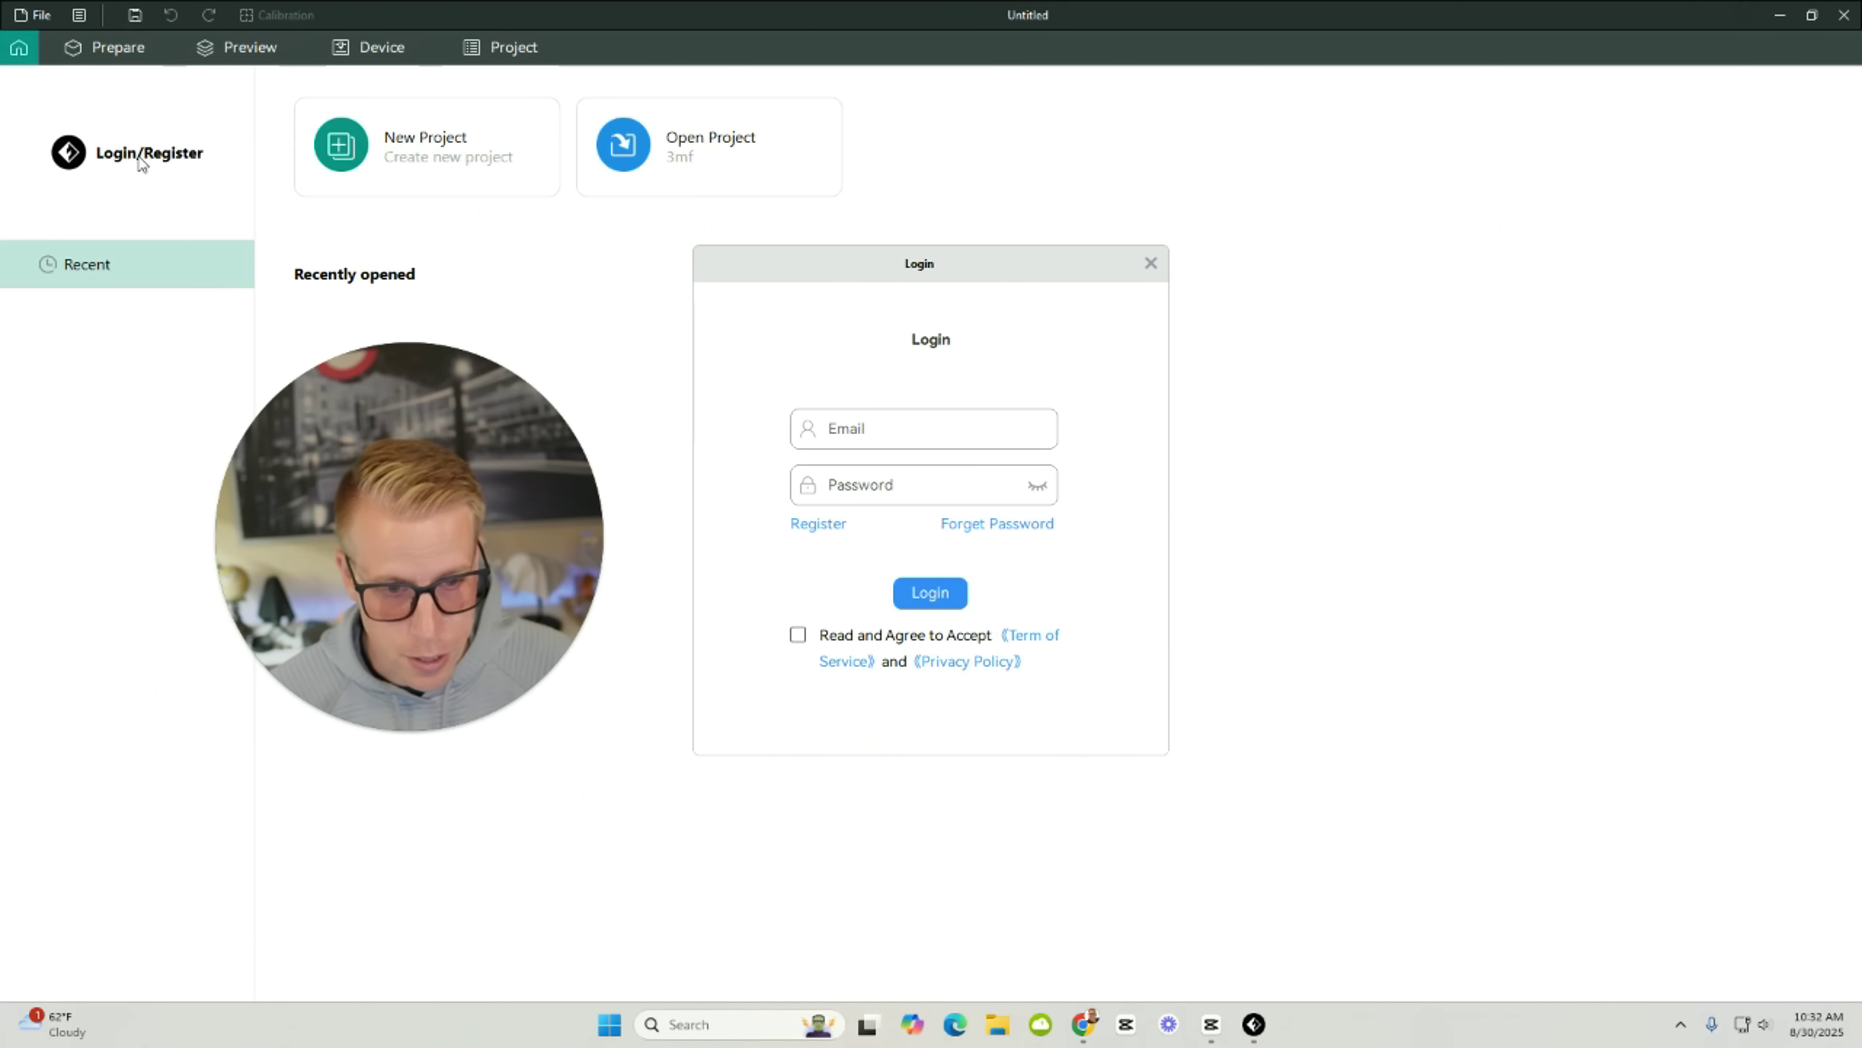
Start entering the account e-mail in the login form's Email field.
{"action": "left_click", "coordinate": [884, 429]}
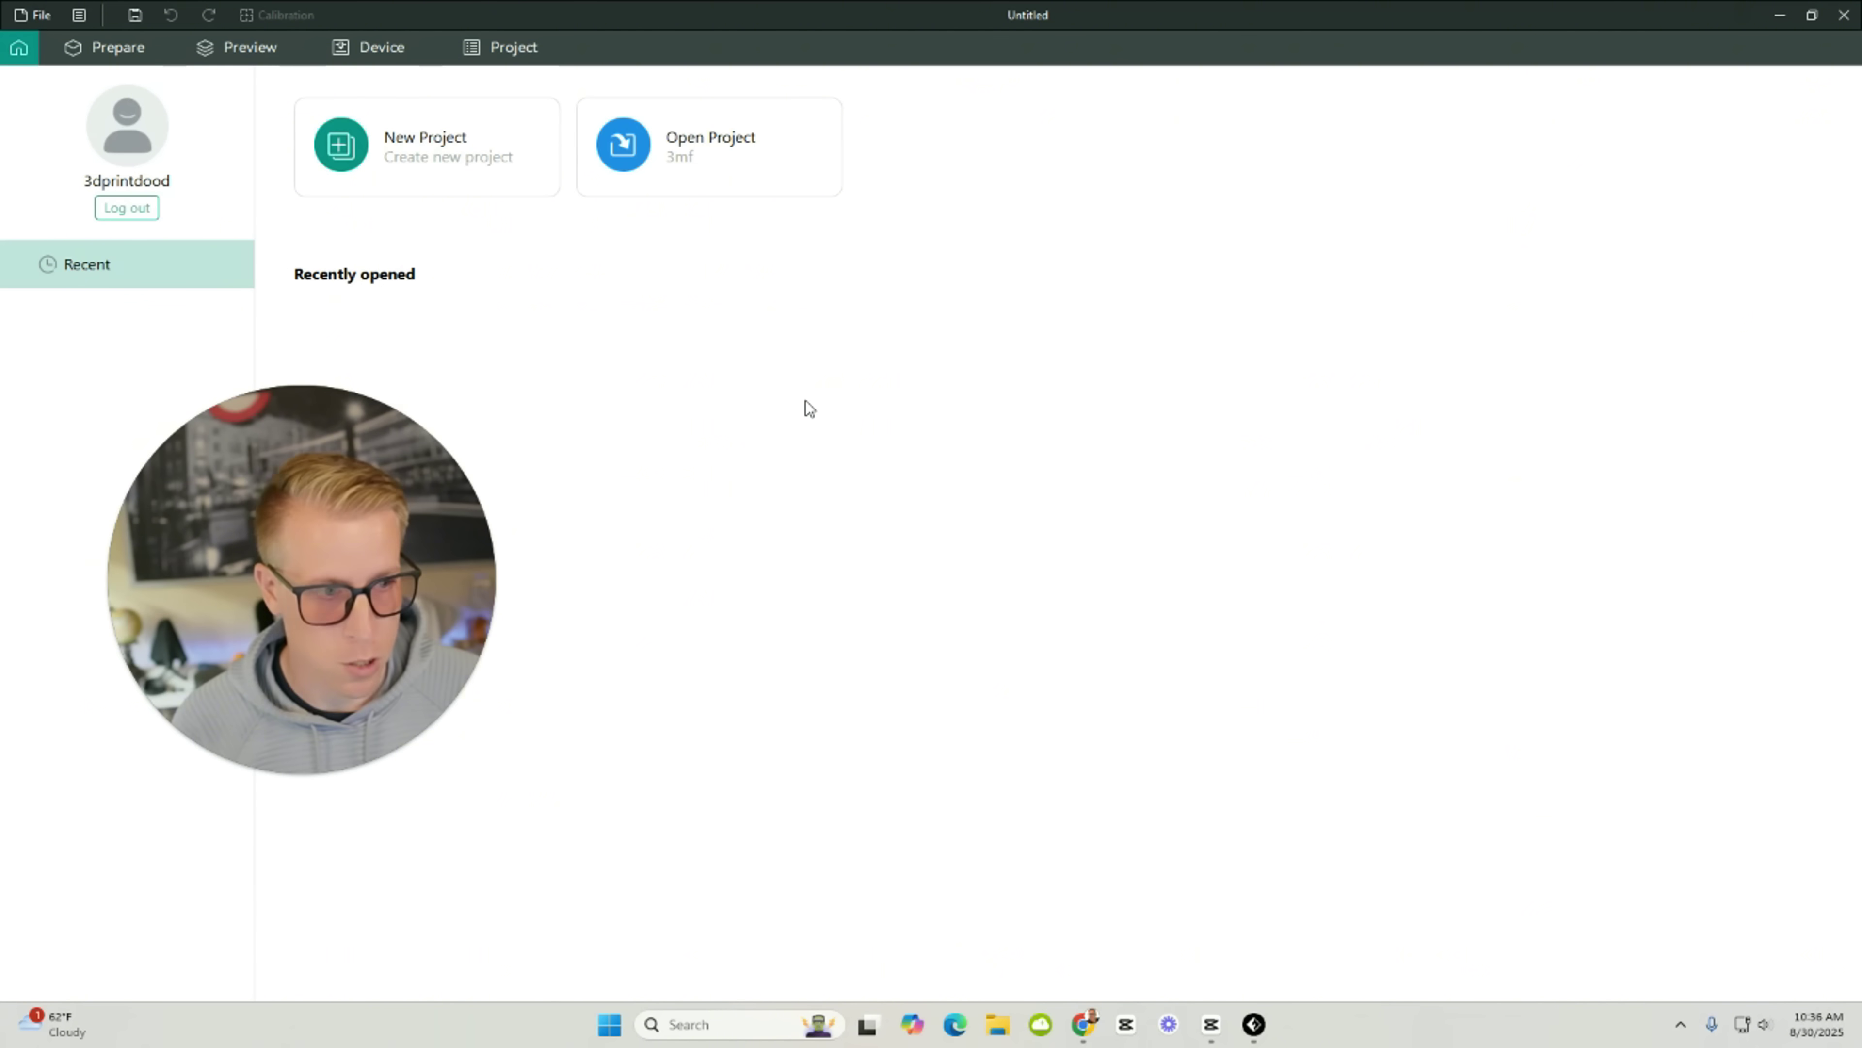
View the Device List showing the AD5X printer in Group A as Idle.
{"action": "left_click", "coordinate": [376, 47]}
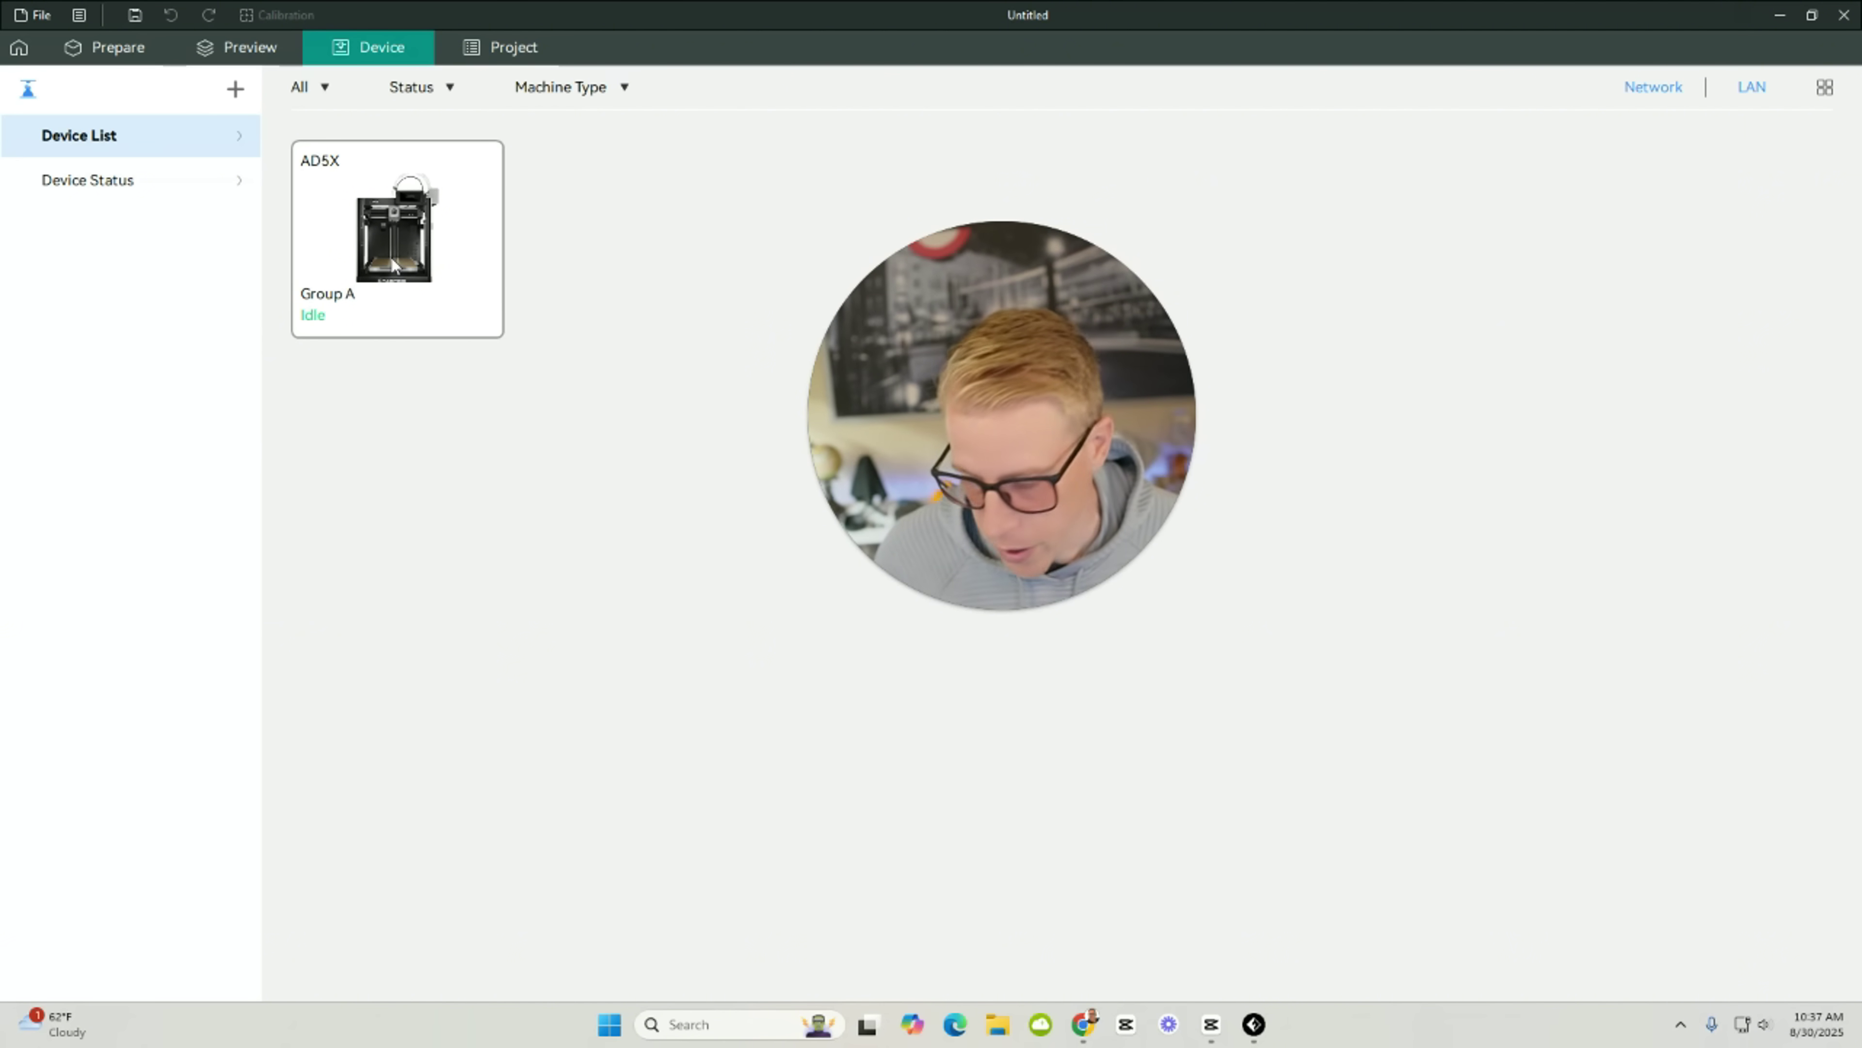
{"action": "mouse_move", "coordinate": [953, 613]}
{"action": "left_click", "coordinate": [1019, 610]}
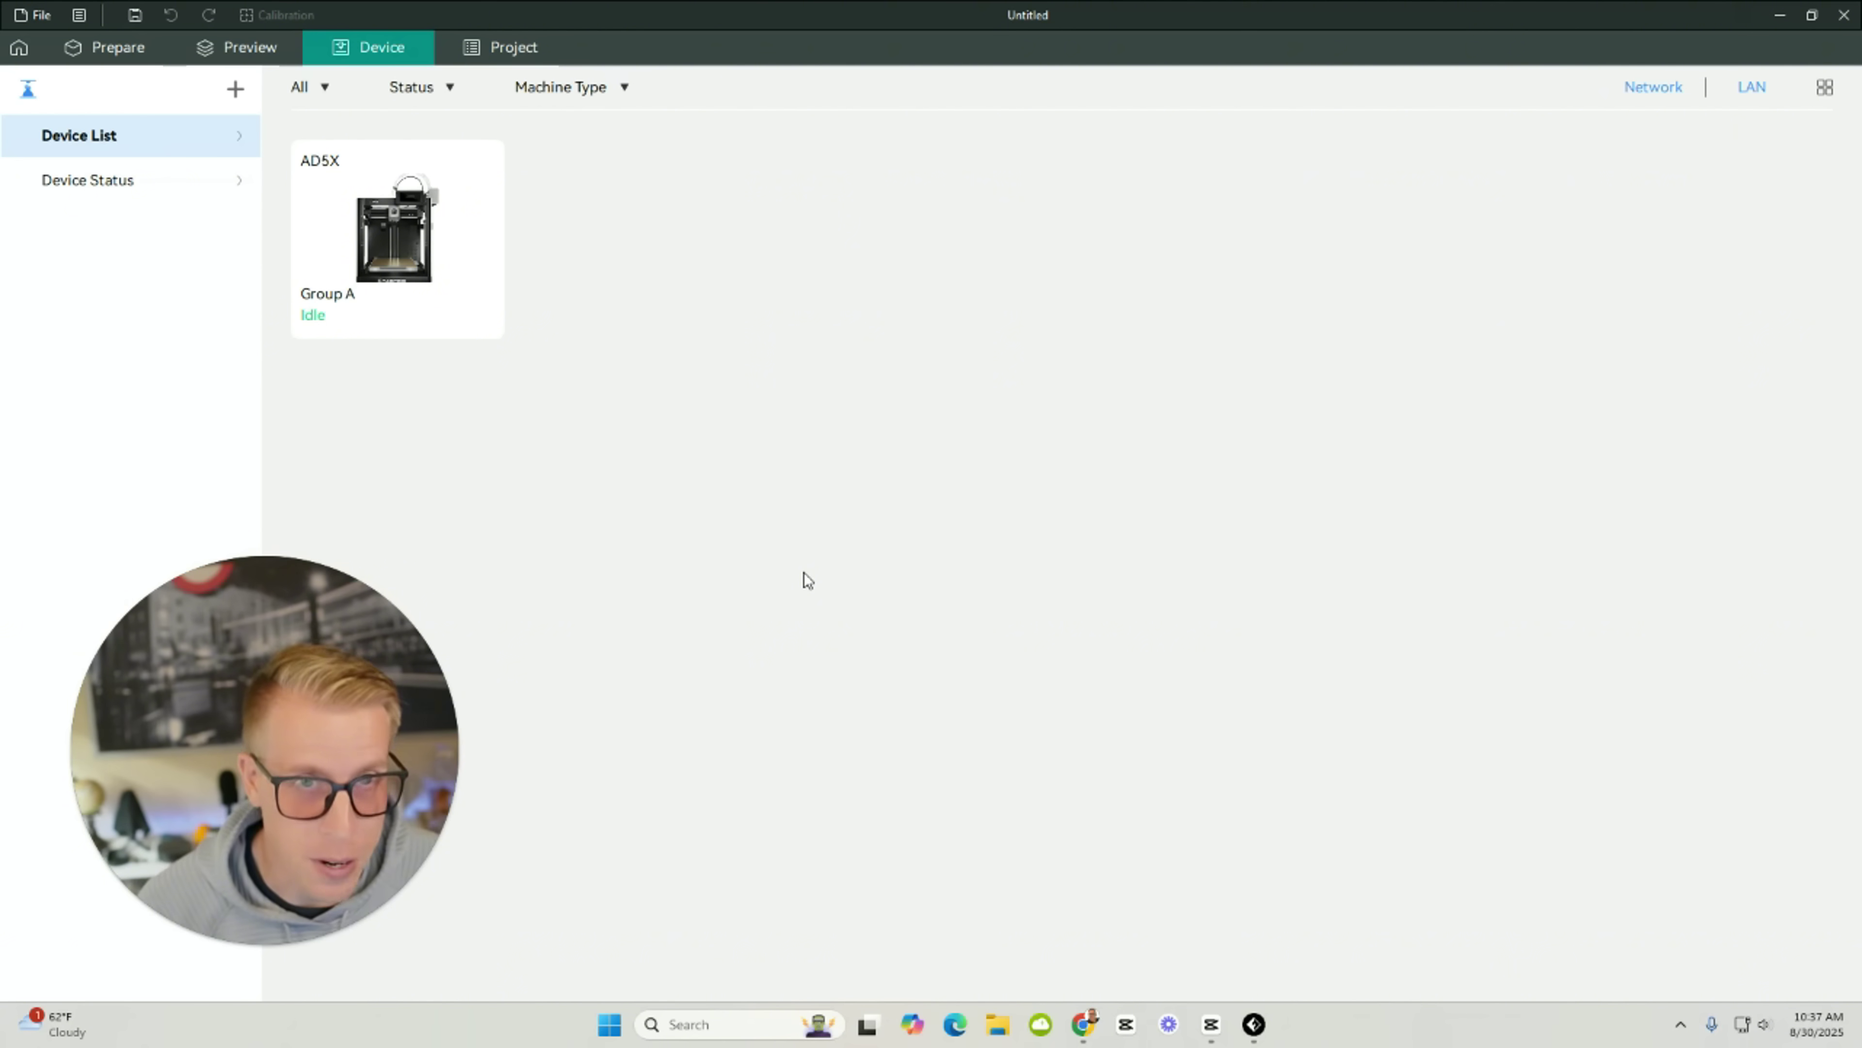
Create a new project from Home, check the AD5X 0.4 nozzle preset, and return to Prepare.
{"action": "left_click", "coordinate": [19, 49]}
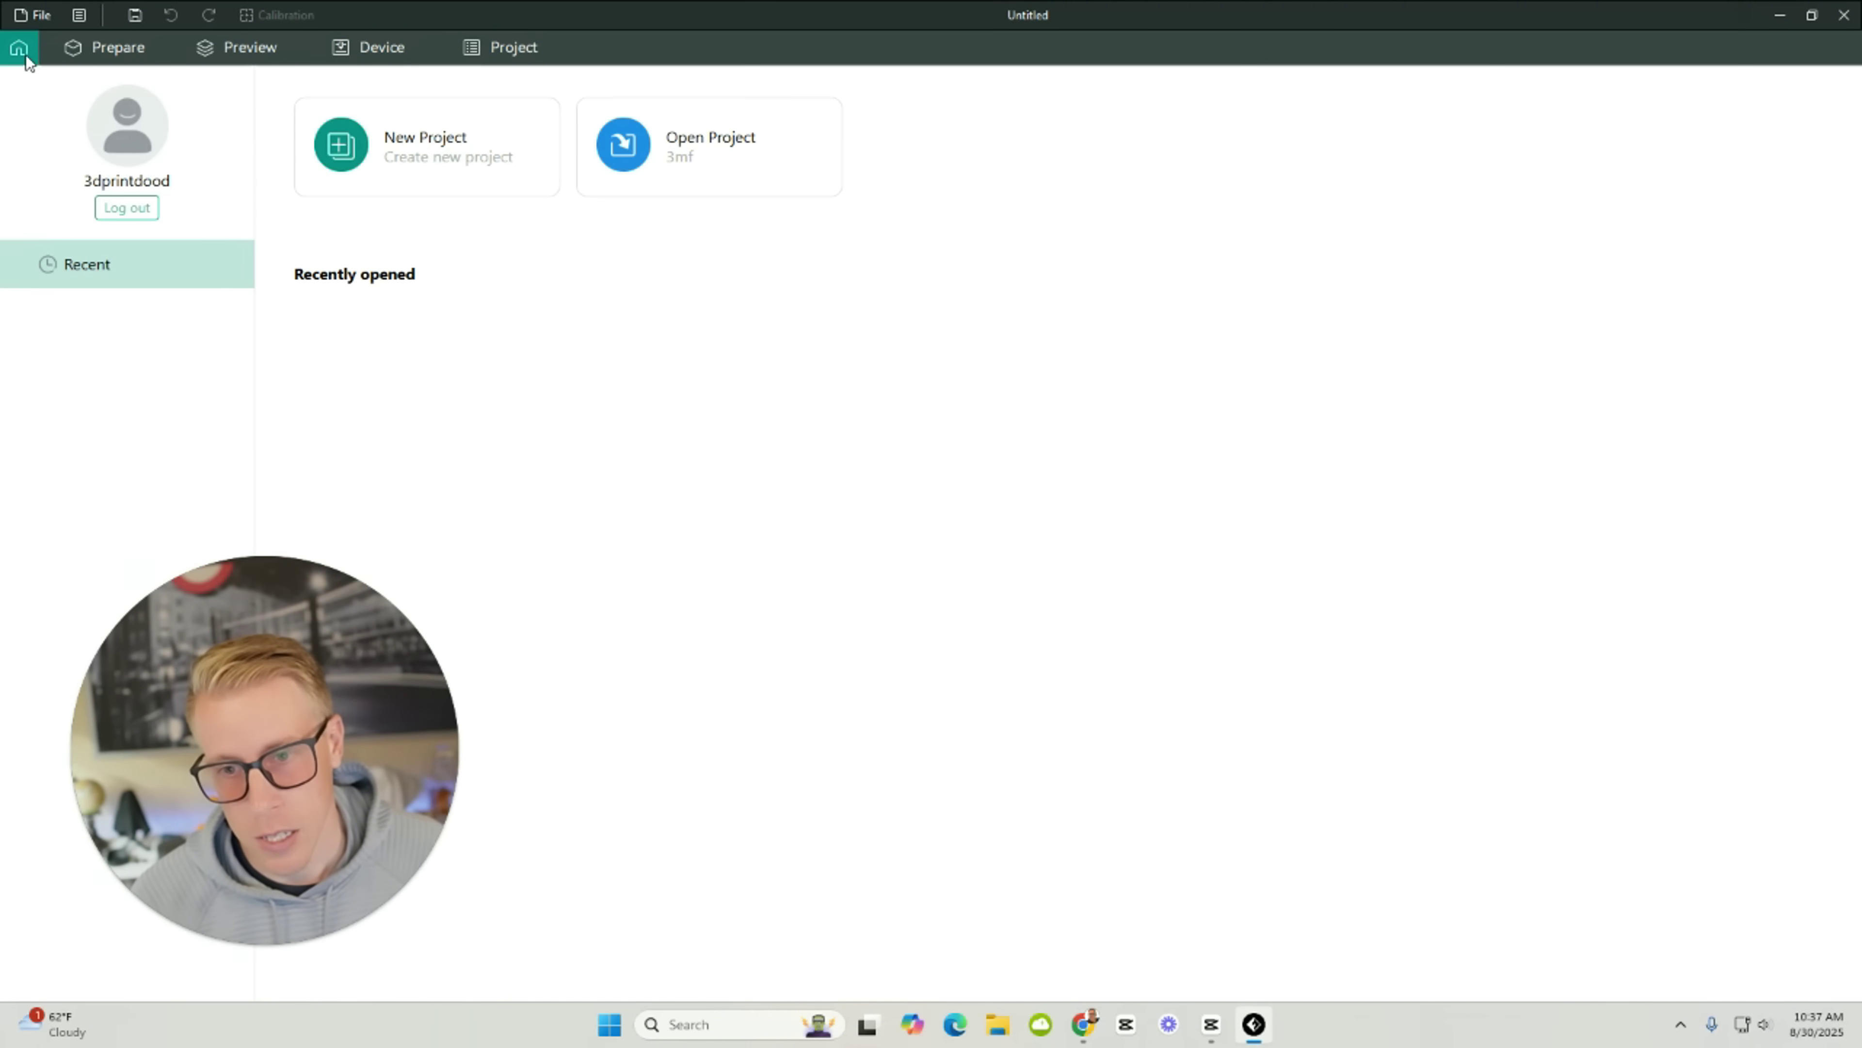
{"action": "left_click_drag", "start_coordinate": [318, 783], "coordinate": [1567, 338]}
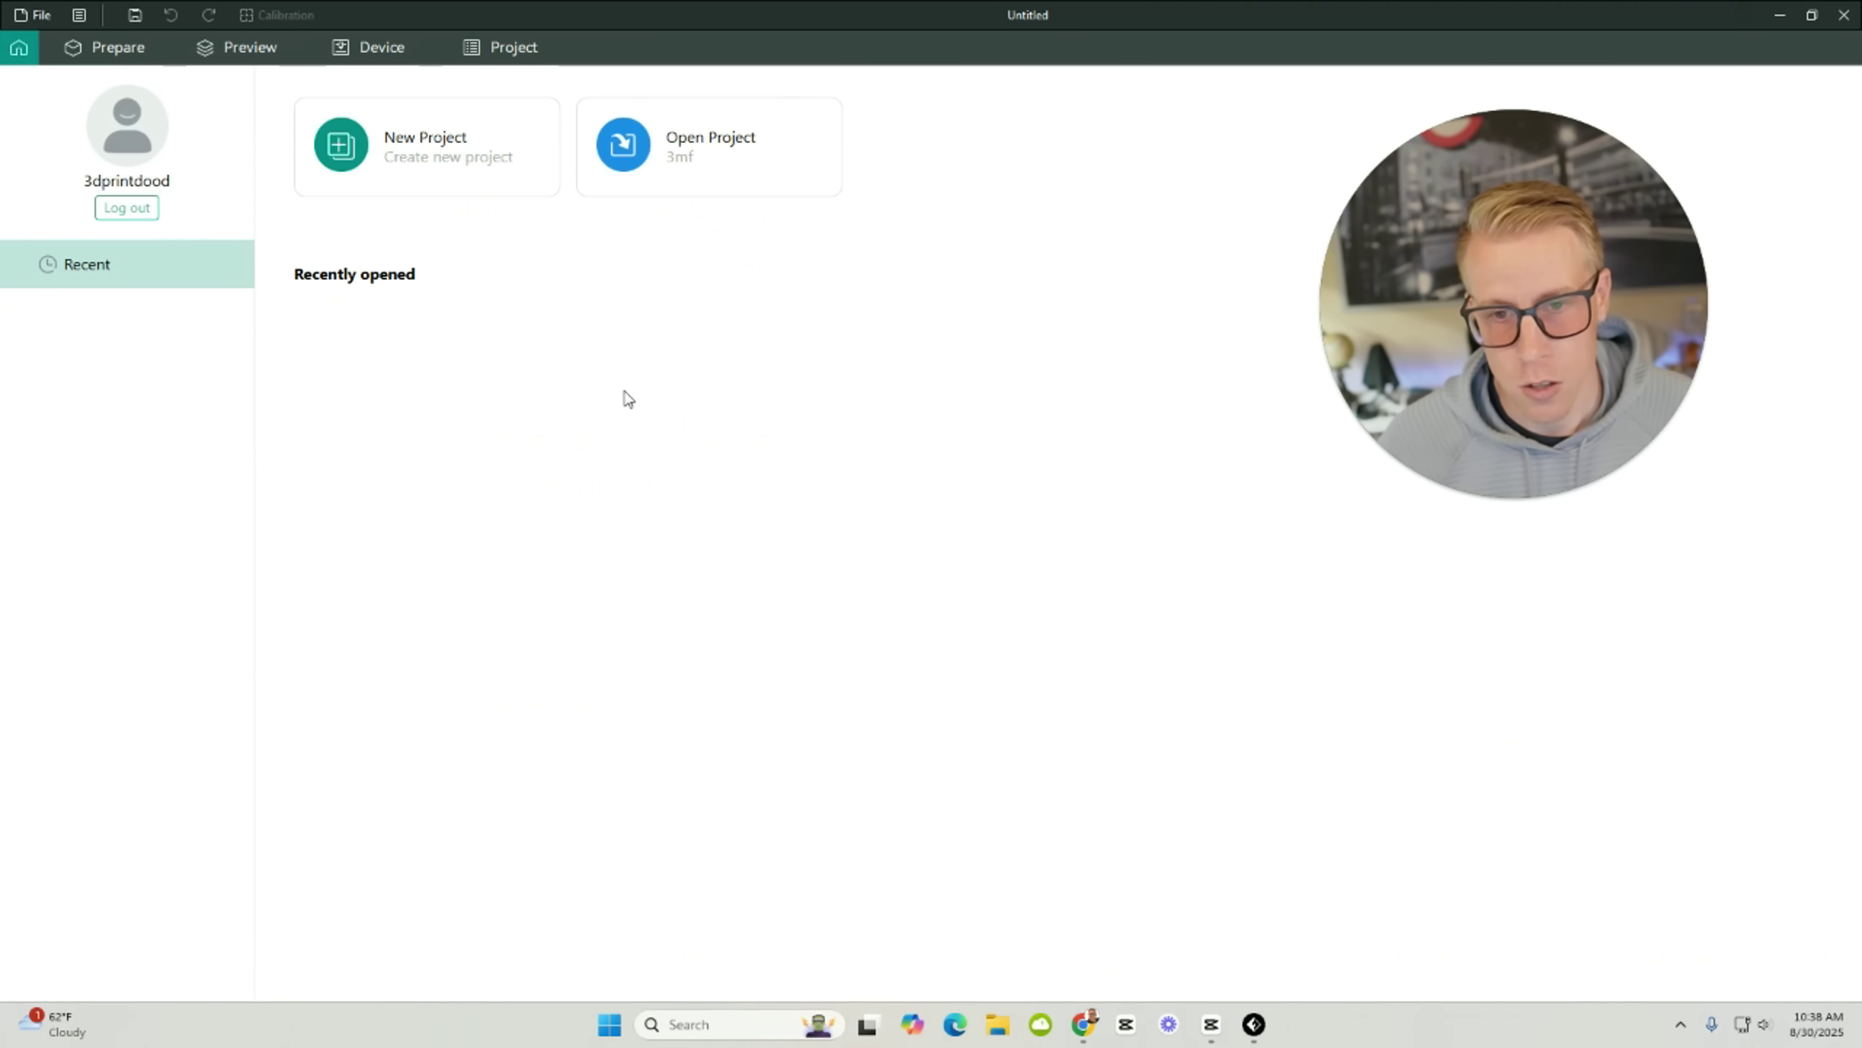
{"action": "left_click", "coordinate": [424, 158]}
{"action": "left_click_drag", "start_coordinate": [1404, 301], "coordinate": [426, 814]}
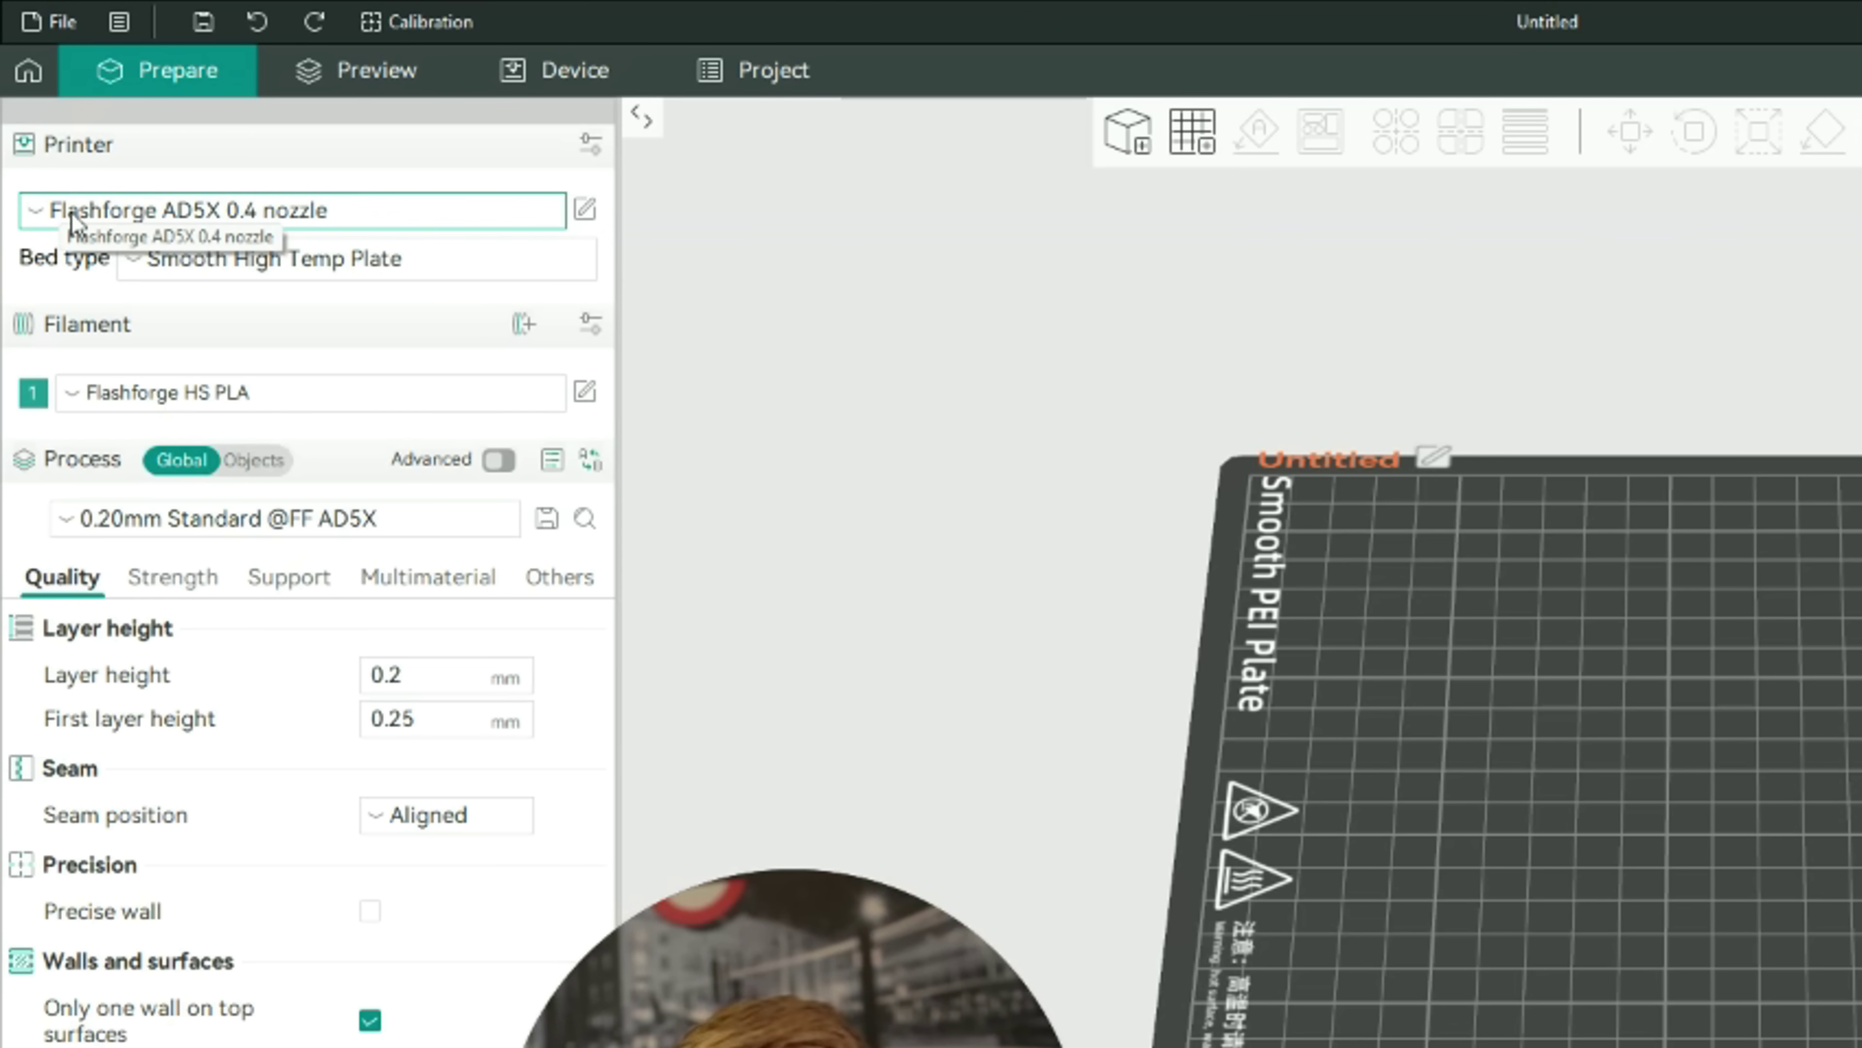
{"action": "left_click", "coordinate": [209, 218]}
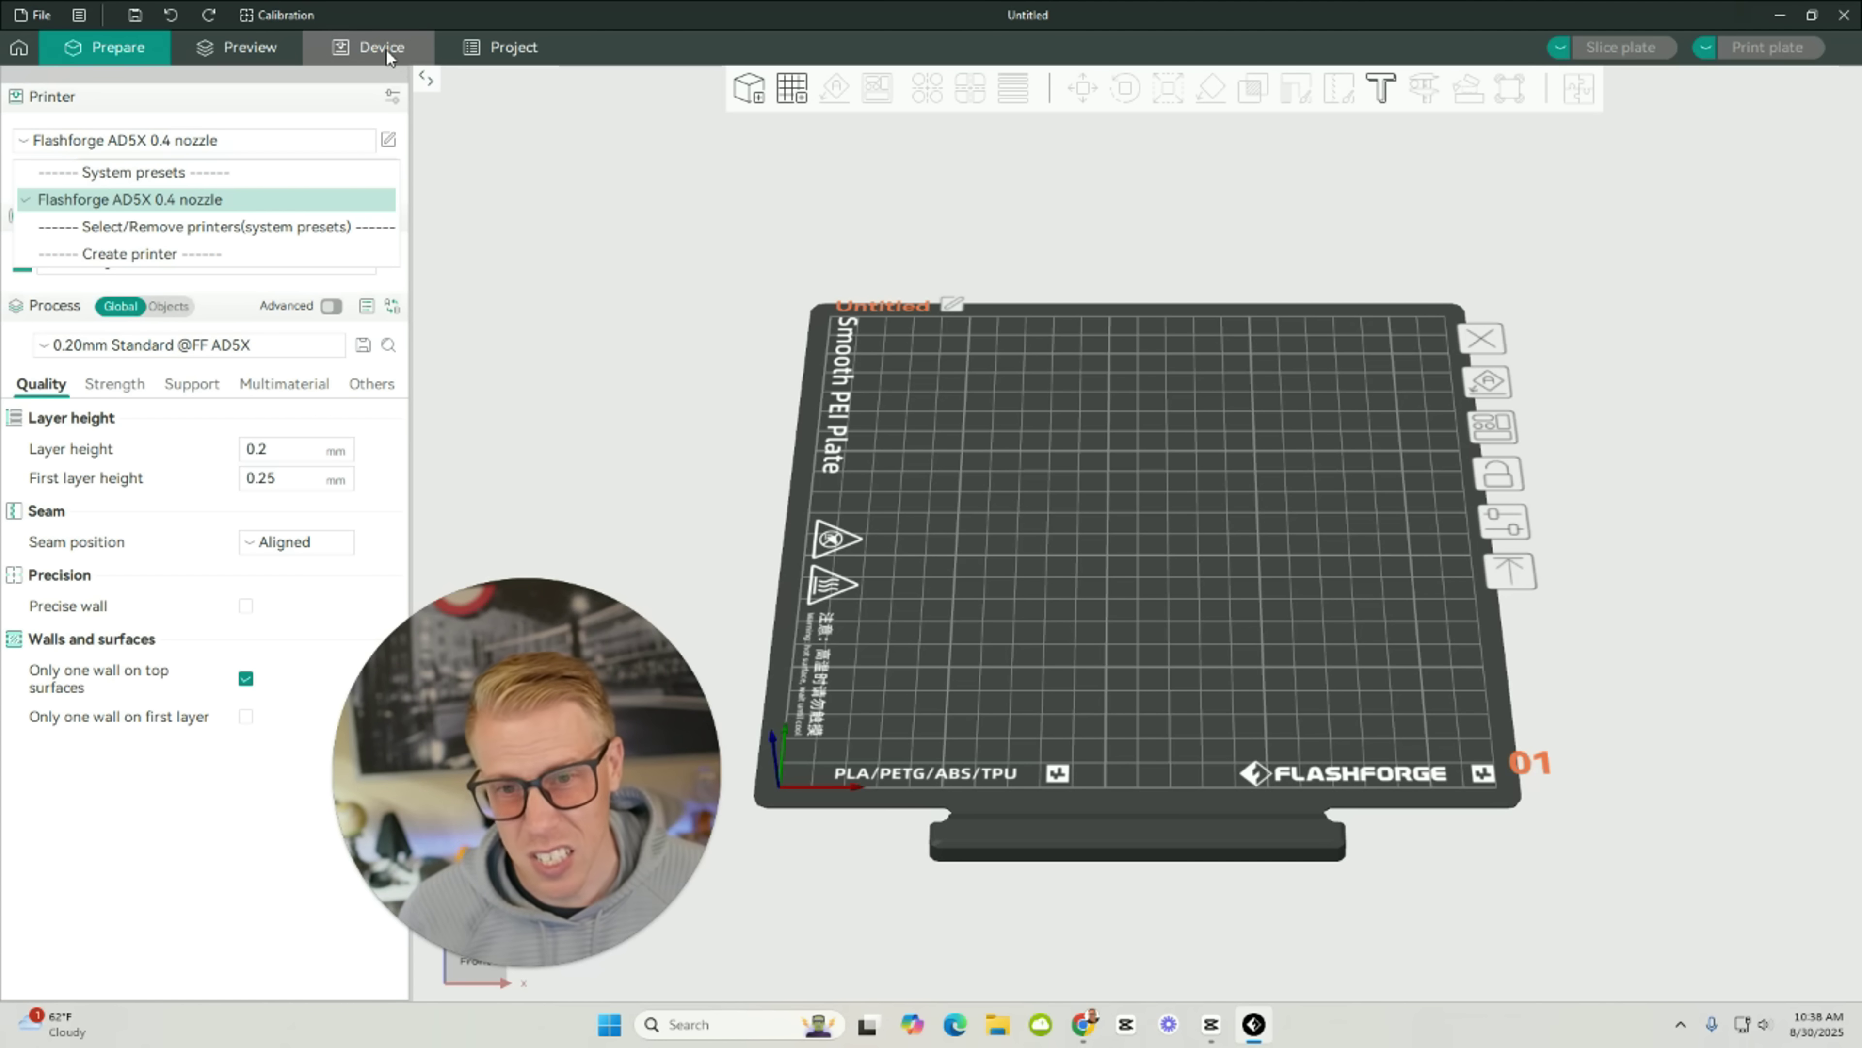
{"action": "left_click", "coordinate": [582, 73]}
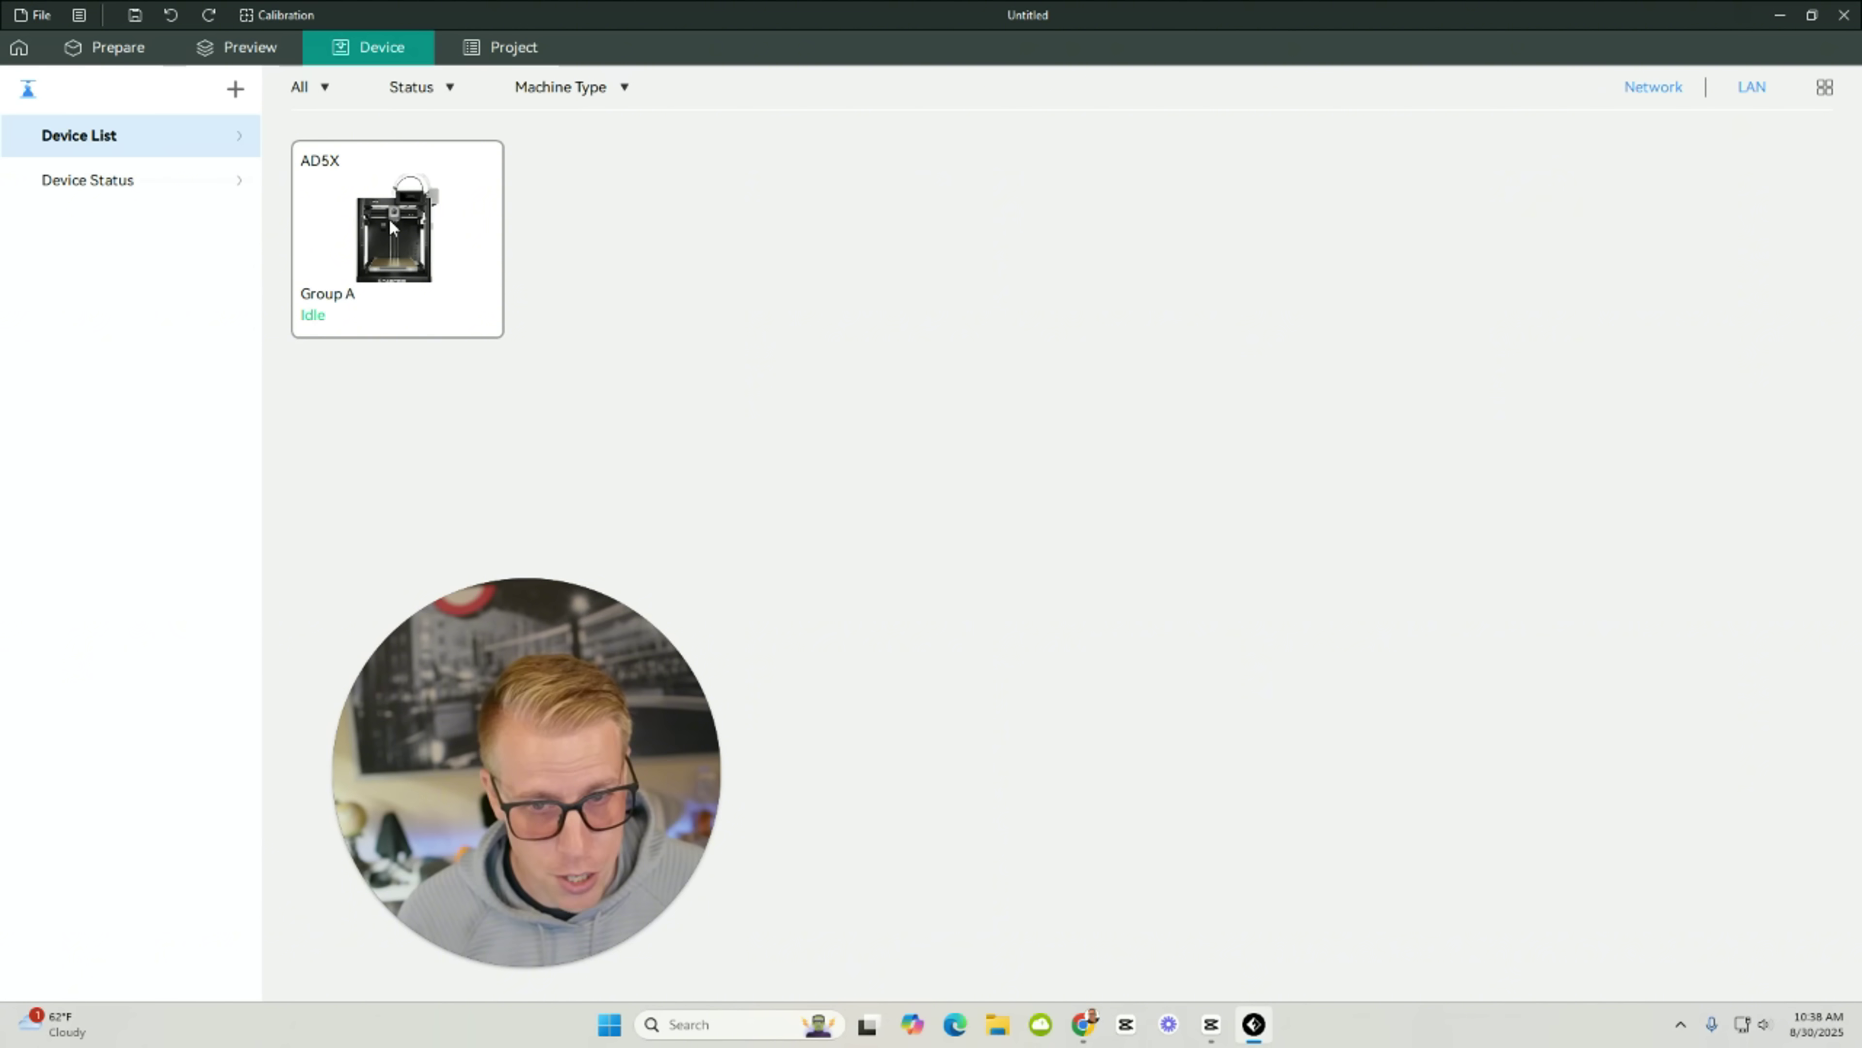
{"action": "left_click", "coordinate": [118, 47]}
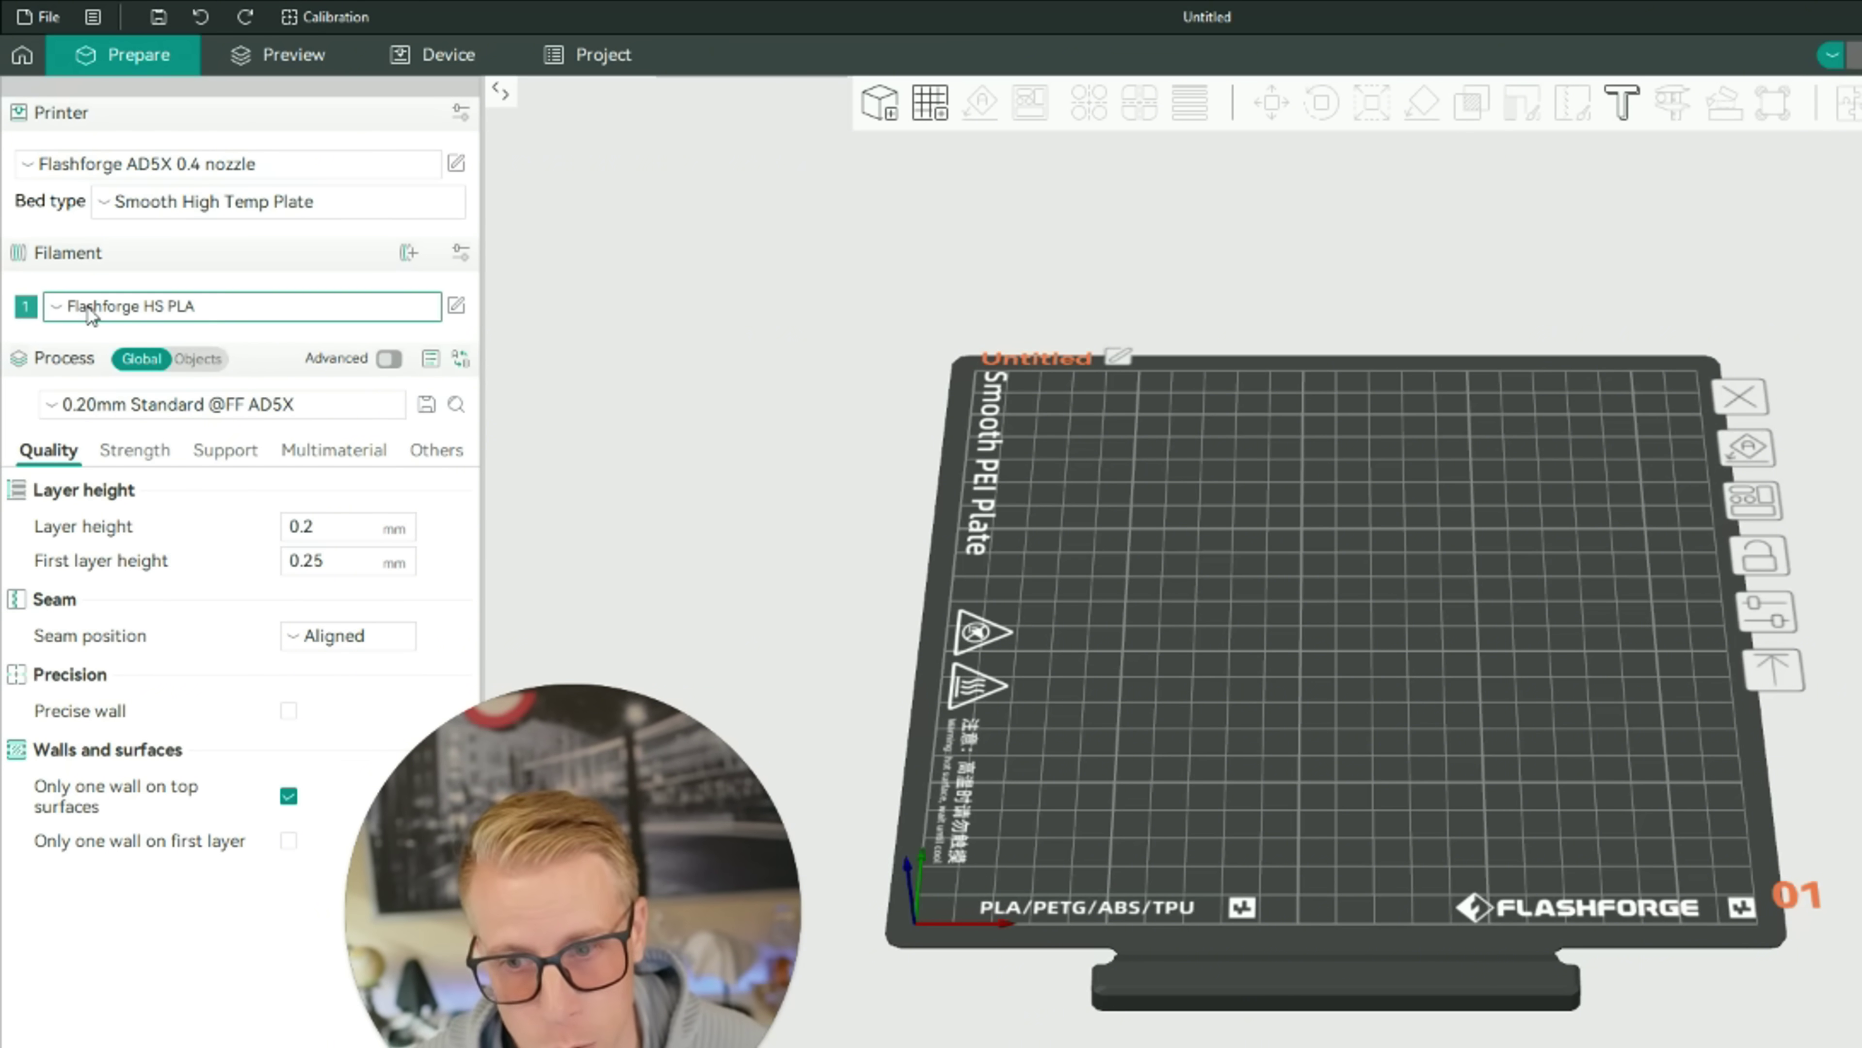
Review filament presets without changes, keeping Flashforge HS PLA, then close the YouTube tutorial window.
{"action": "left_click", "coordinate": [138, 307]}
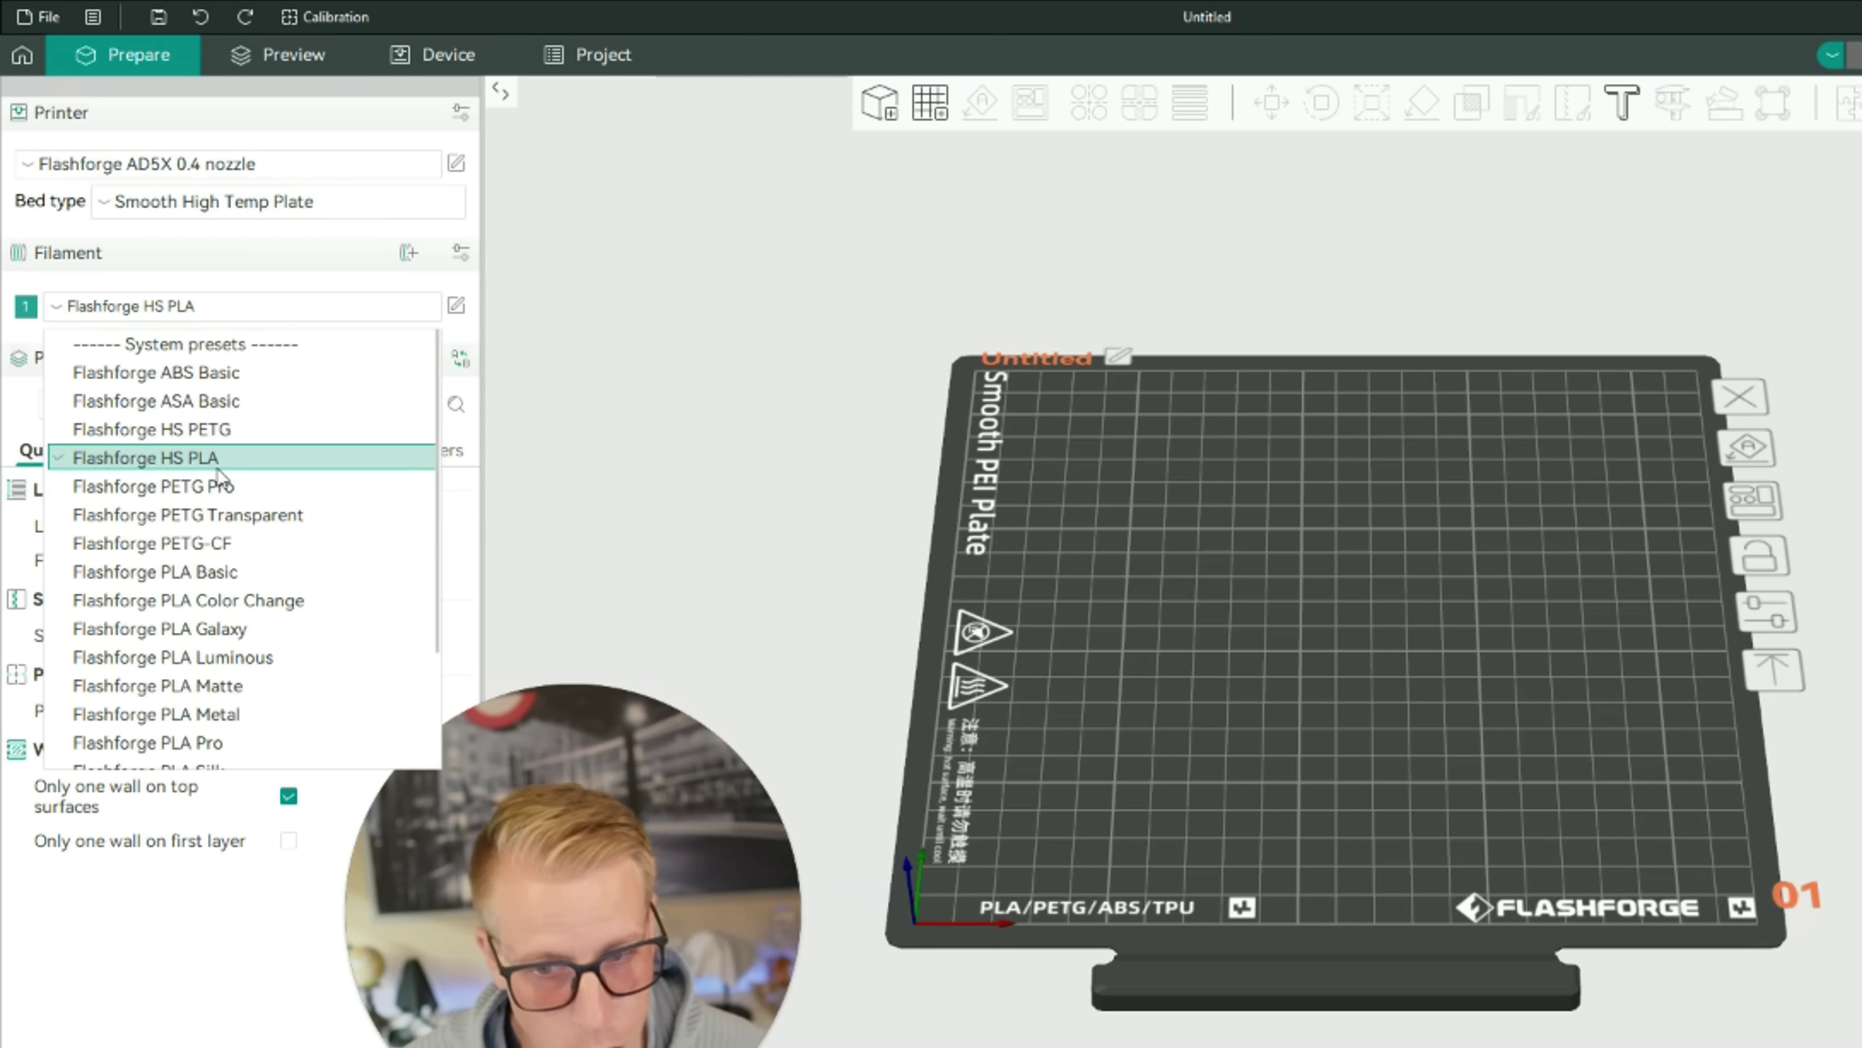
{"action": "scroll", "coordinate": [211, 606], "scroll_direction": "down", "scroll_amount": 2}
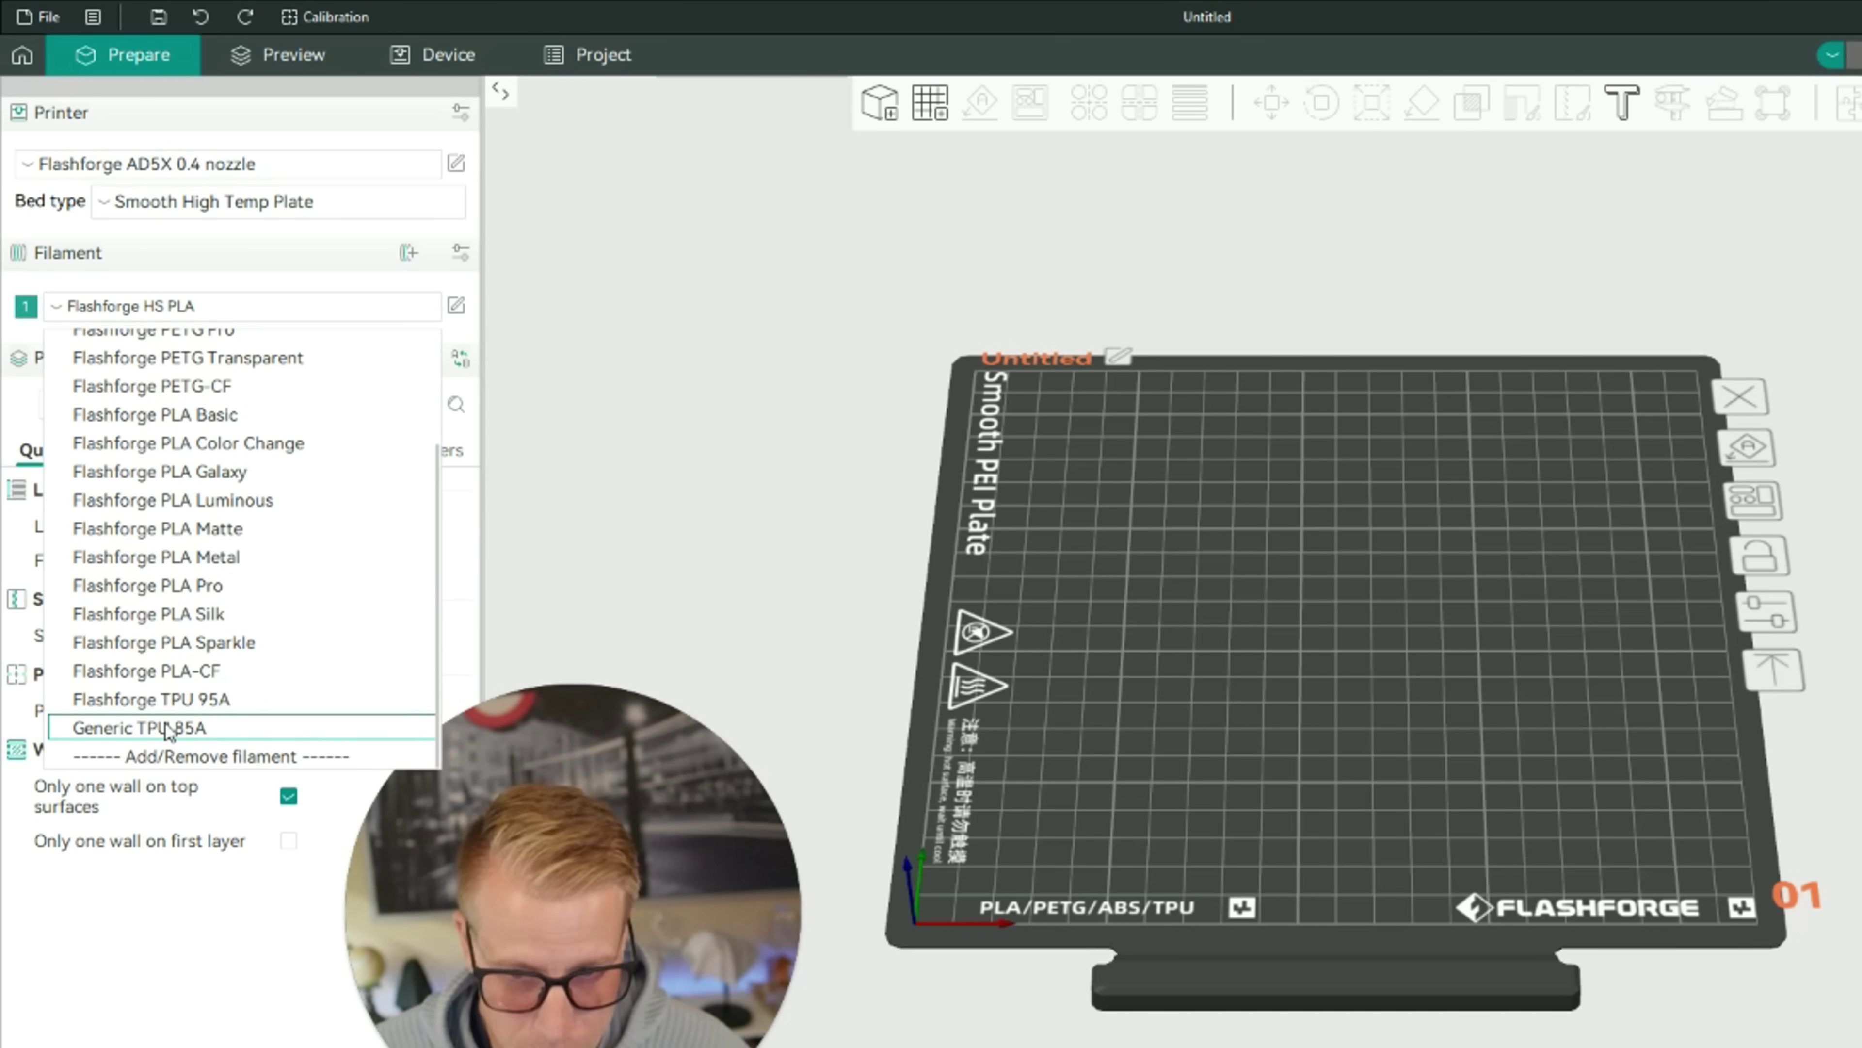
{"action": "scroll", "coordinate": [169, 726], "scroll_direction": "up", "scroll_amount": 3}
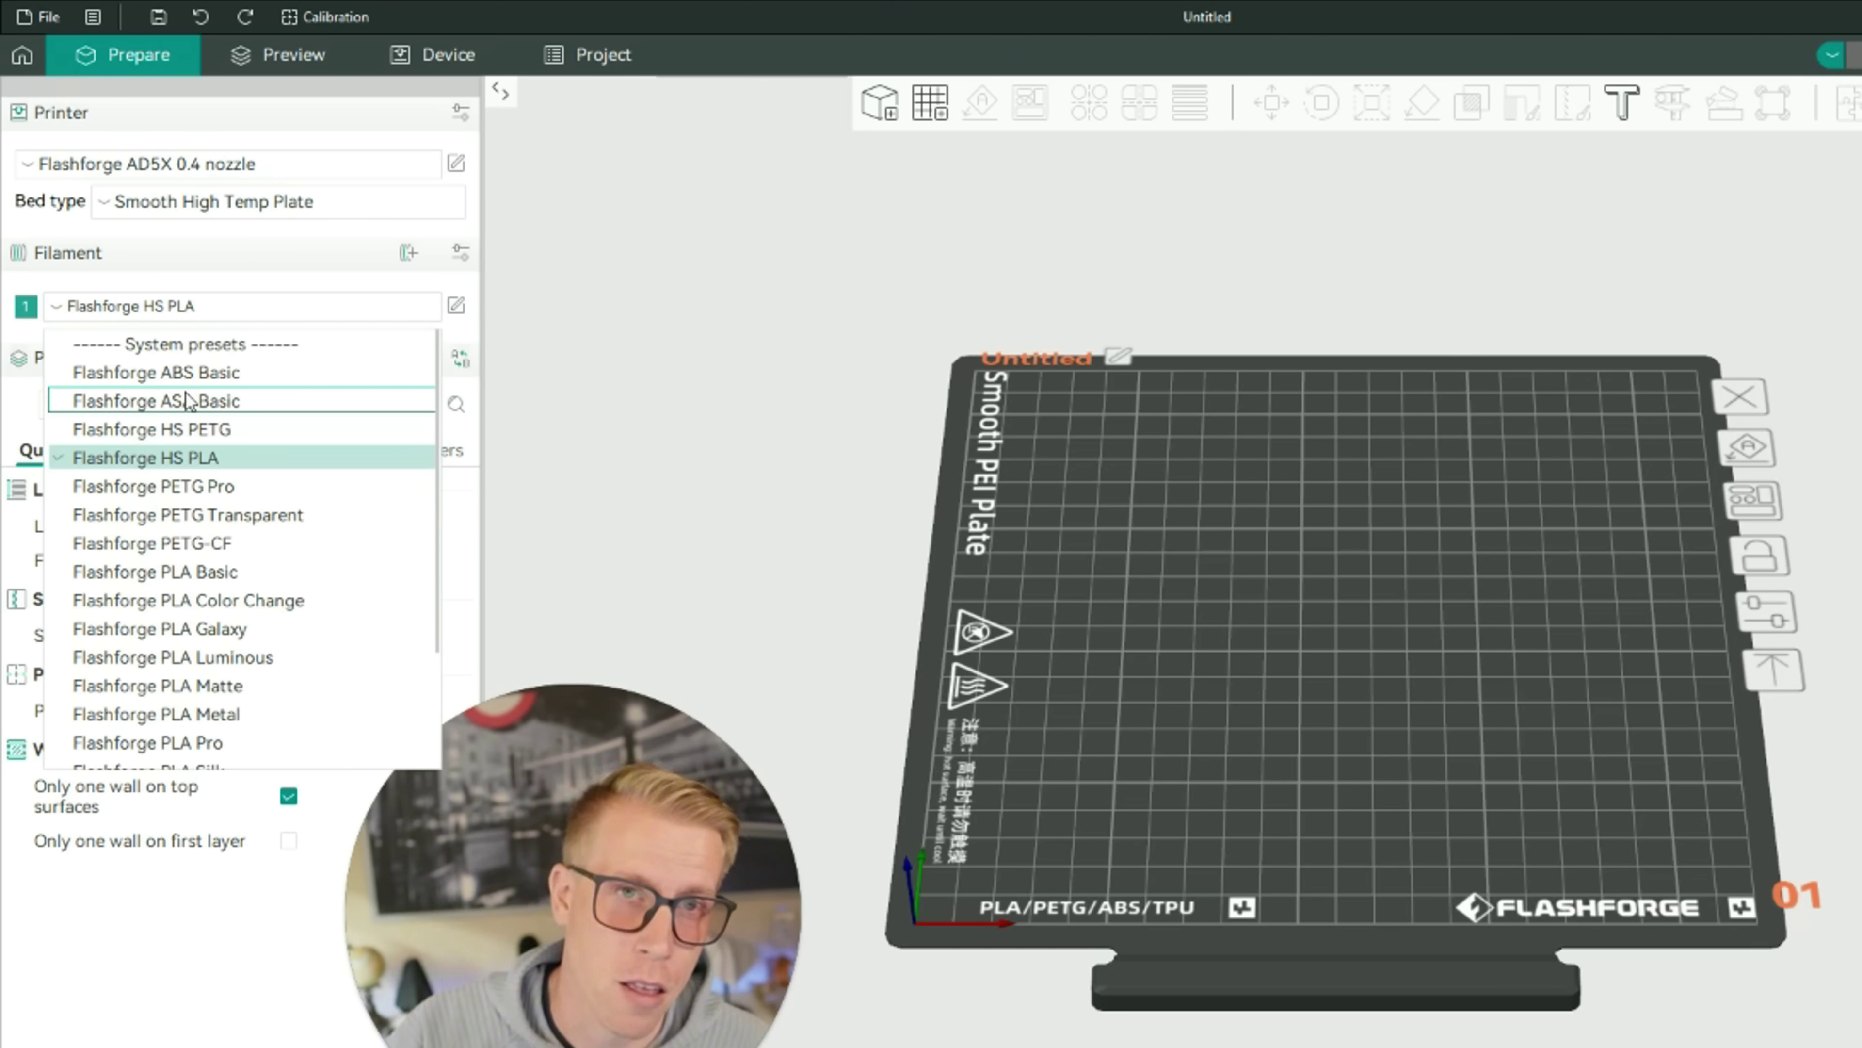
{"action": "scroll", "coordinate": [189, 401], "scroll_direction": "down", "scroll_amount": 3}
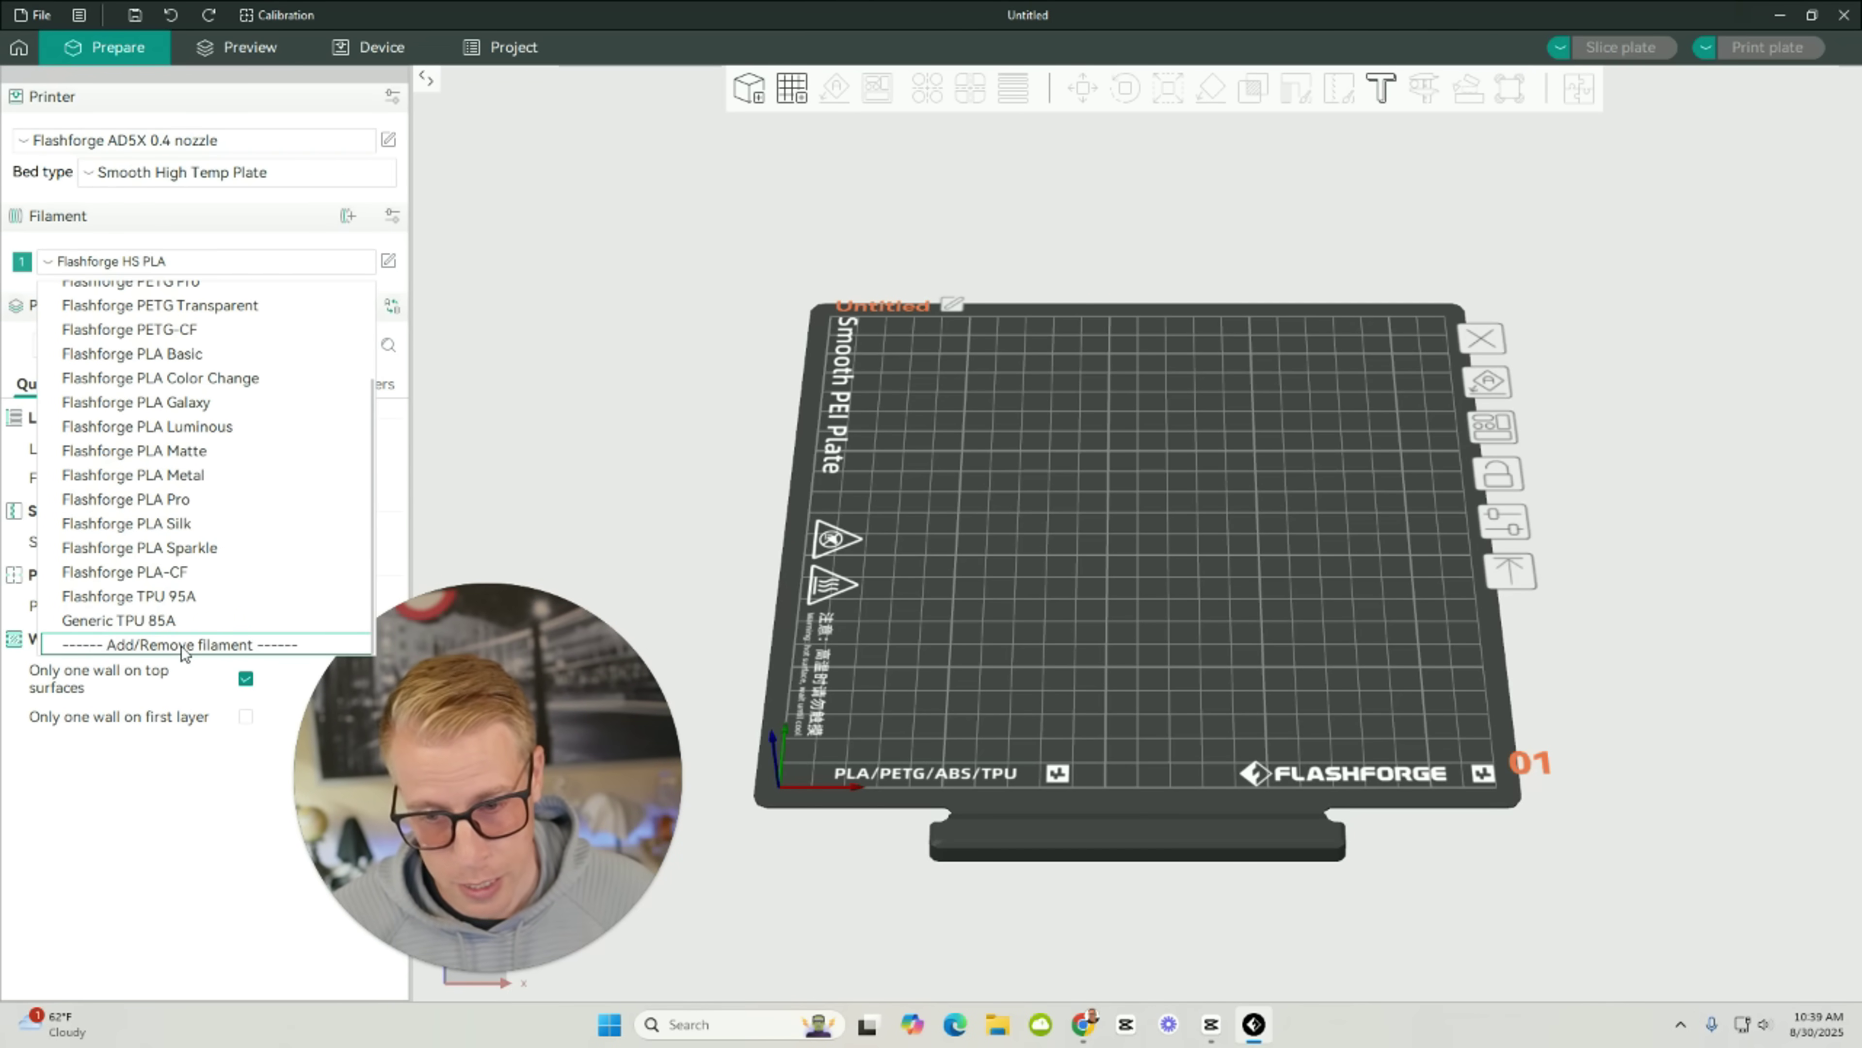
{"action": "left_click", "coordinate": [183, 646]}
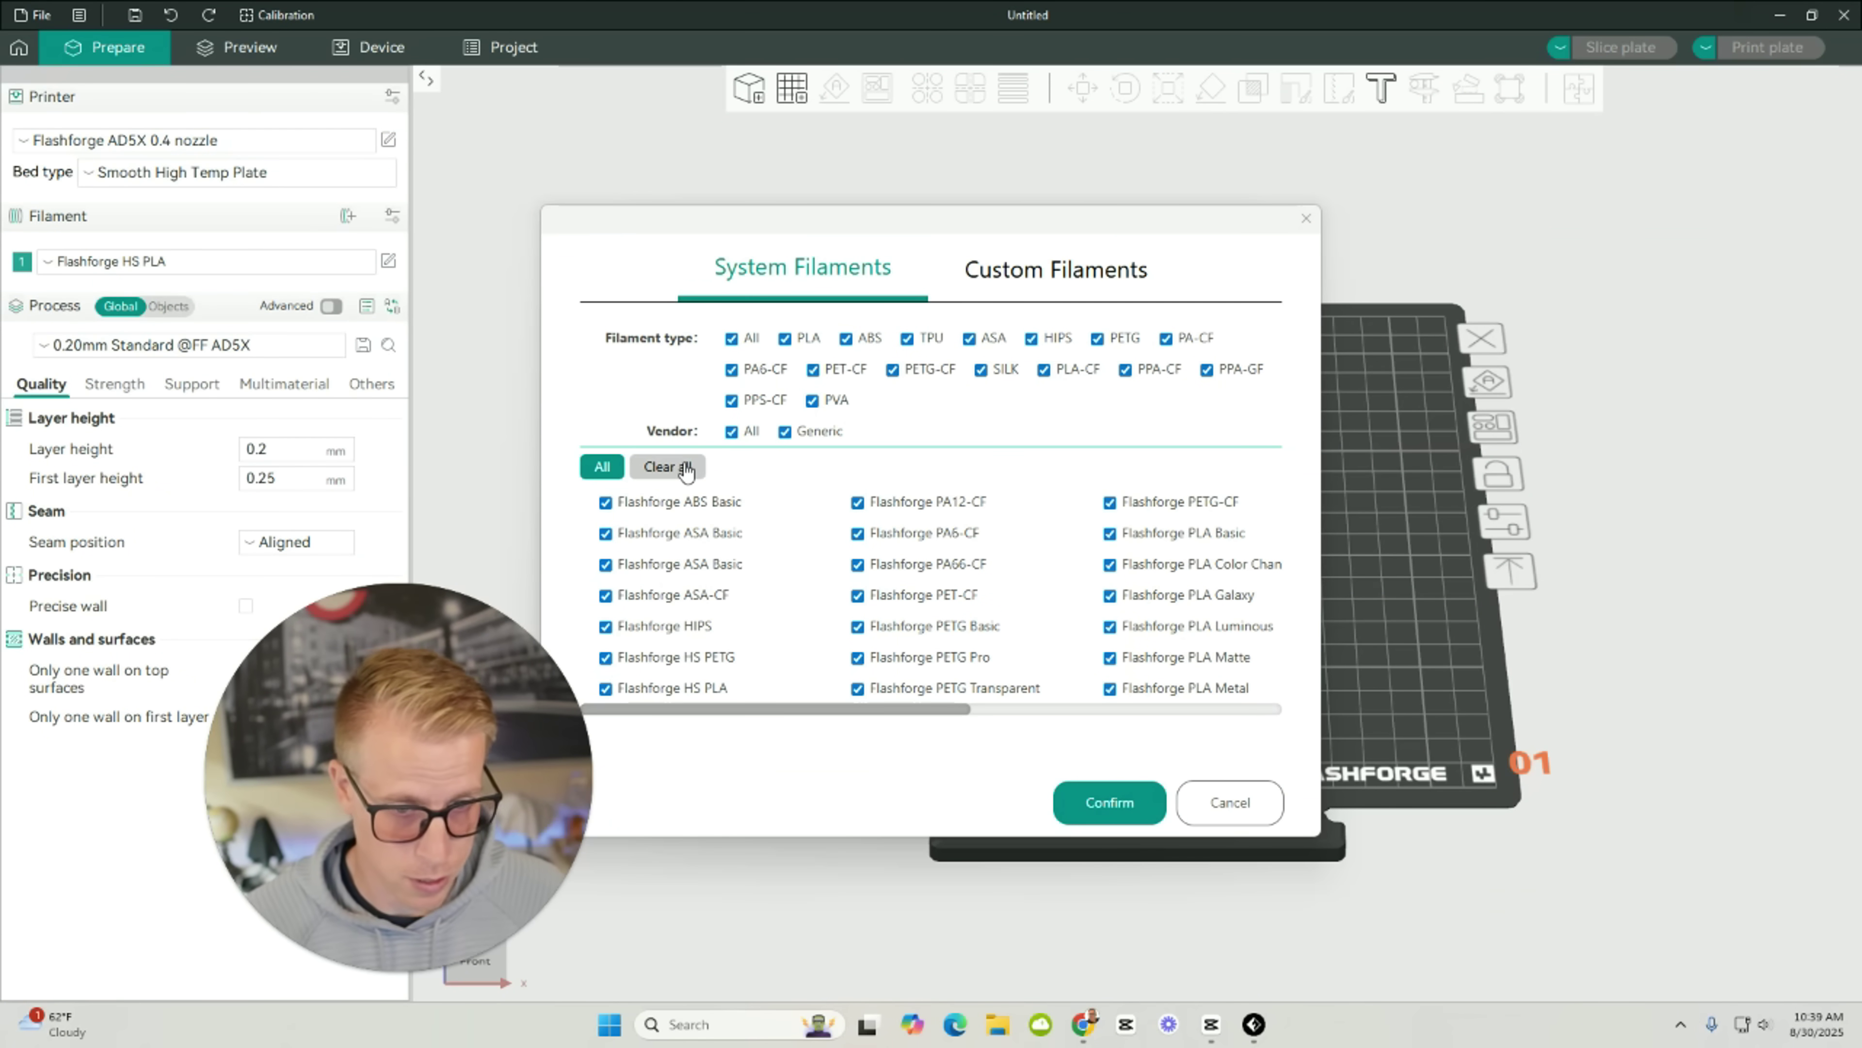
{"action": "left_click", "coordinate": [1231, 801]}
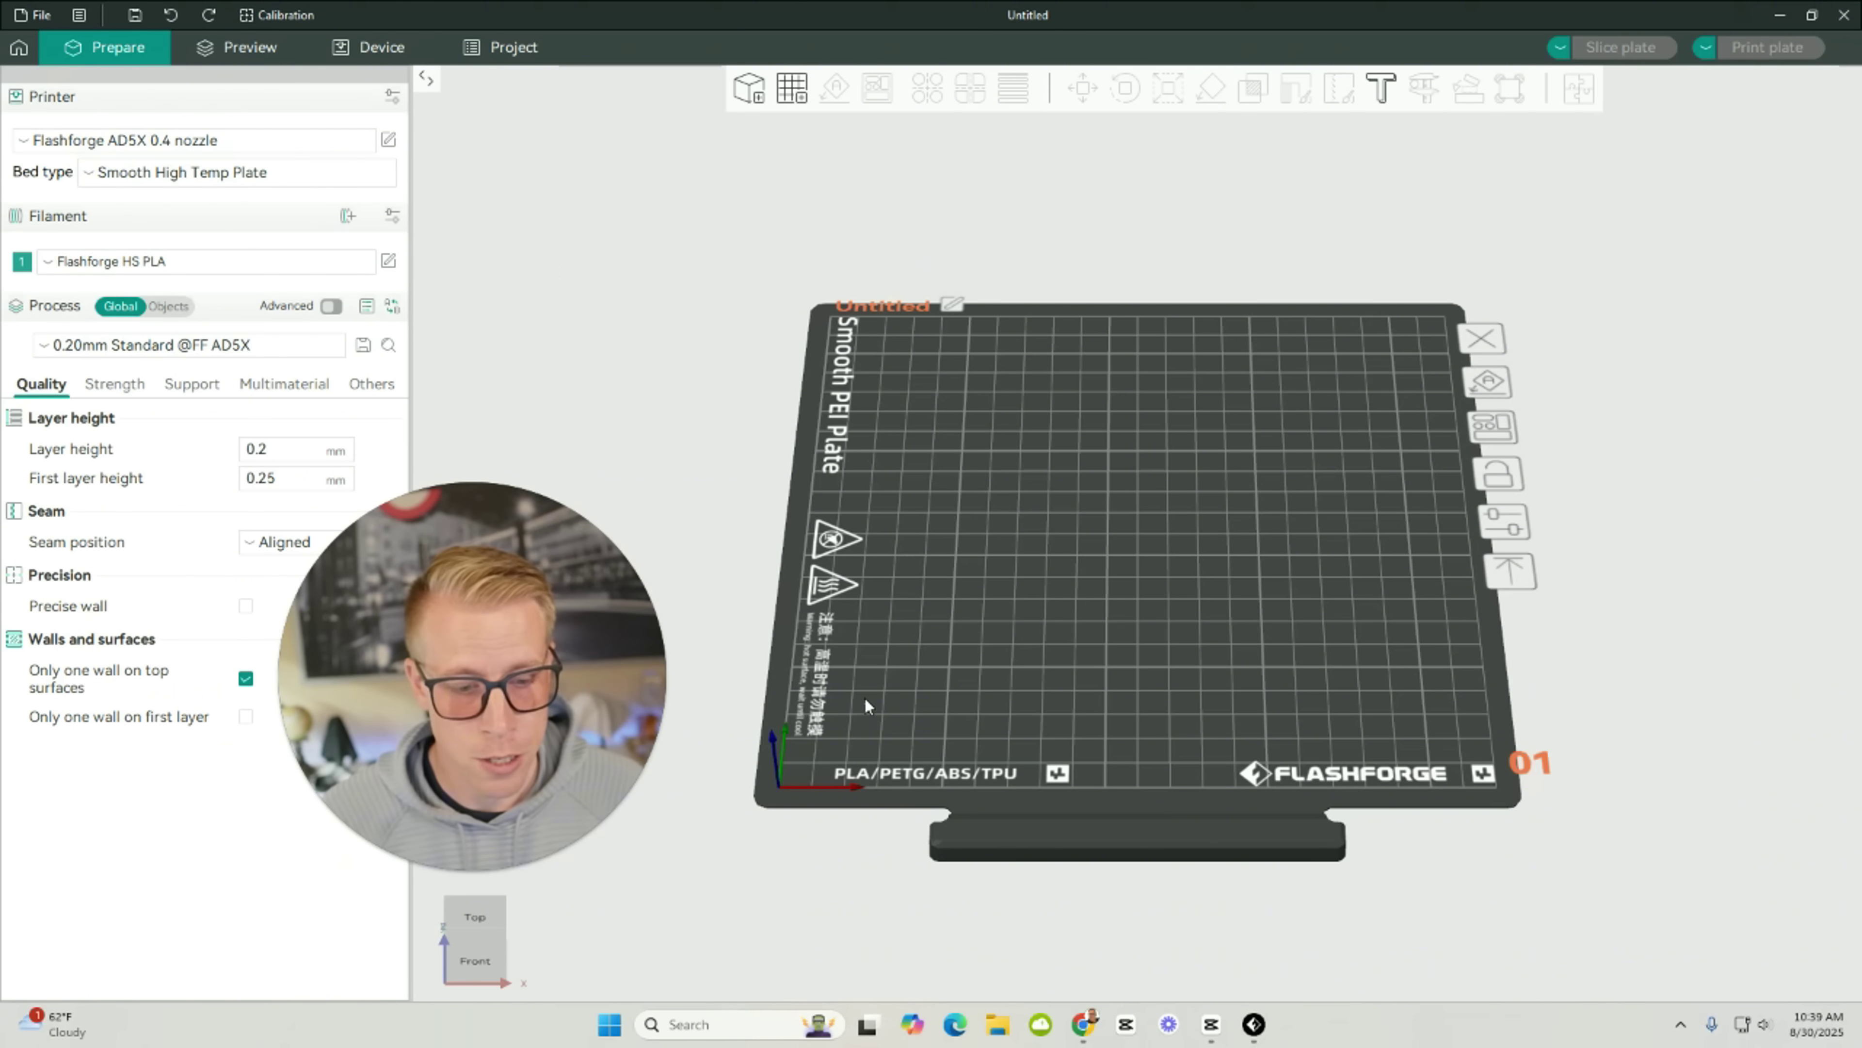
{"action": "left_click", "coordinate": [1092, 1038]}
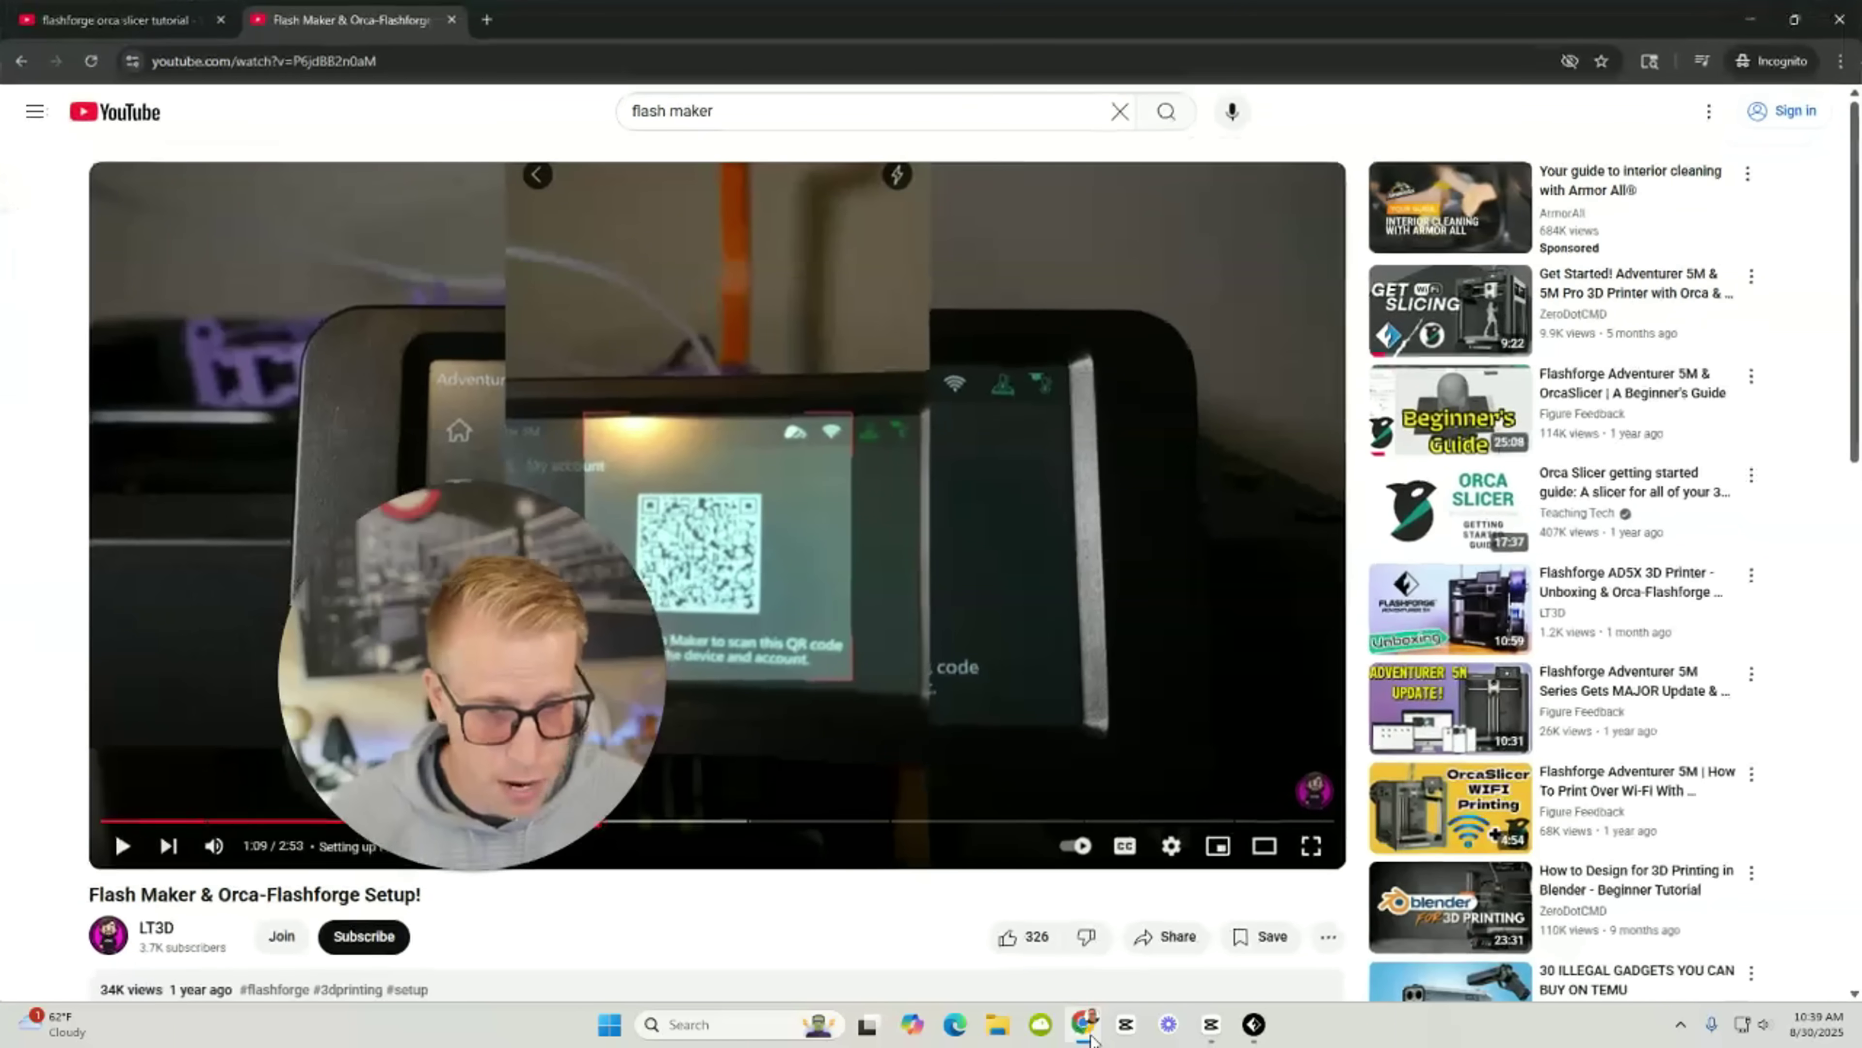
{"action": "left_click", "coordinate": [1825, 21]}
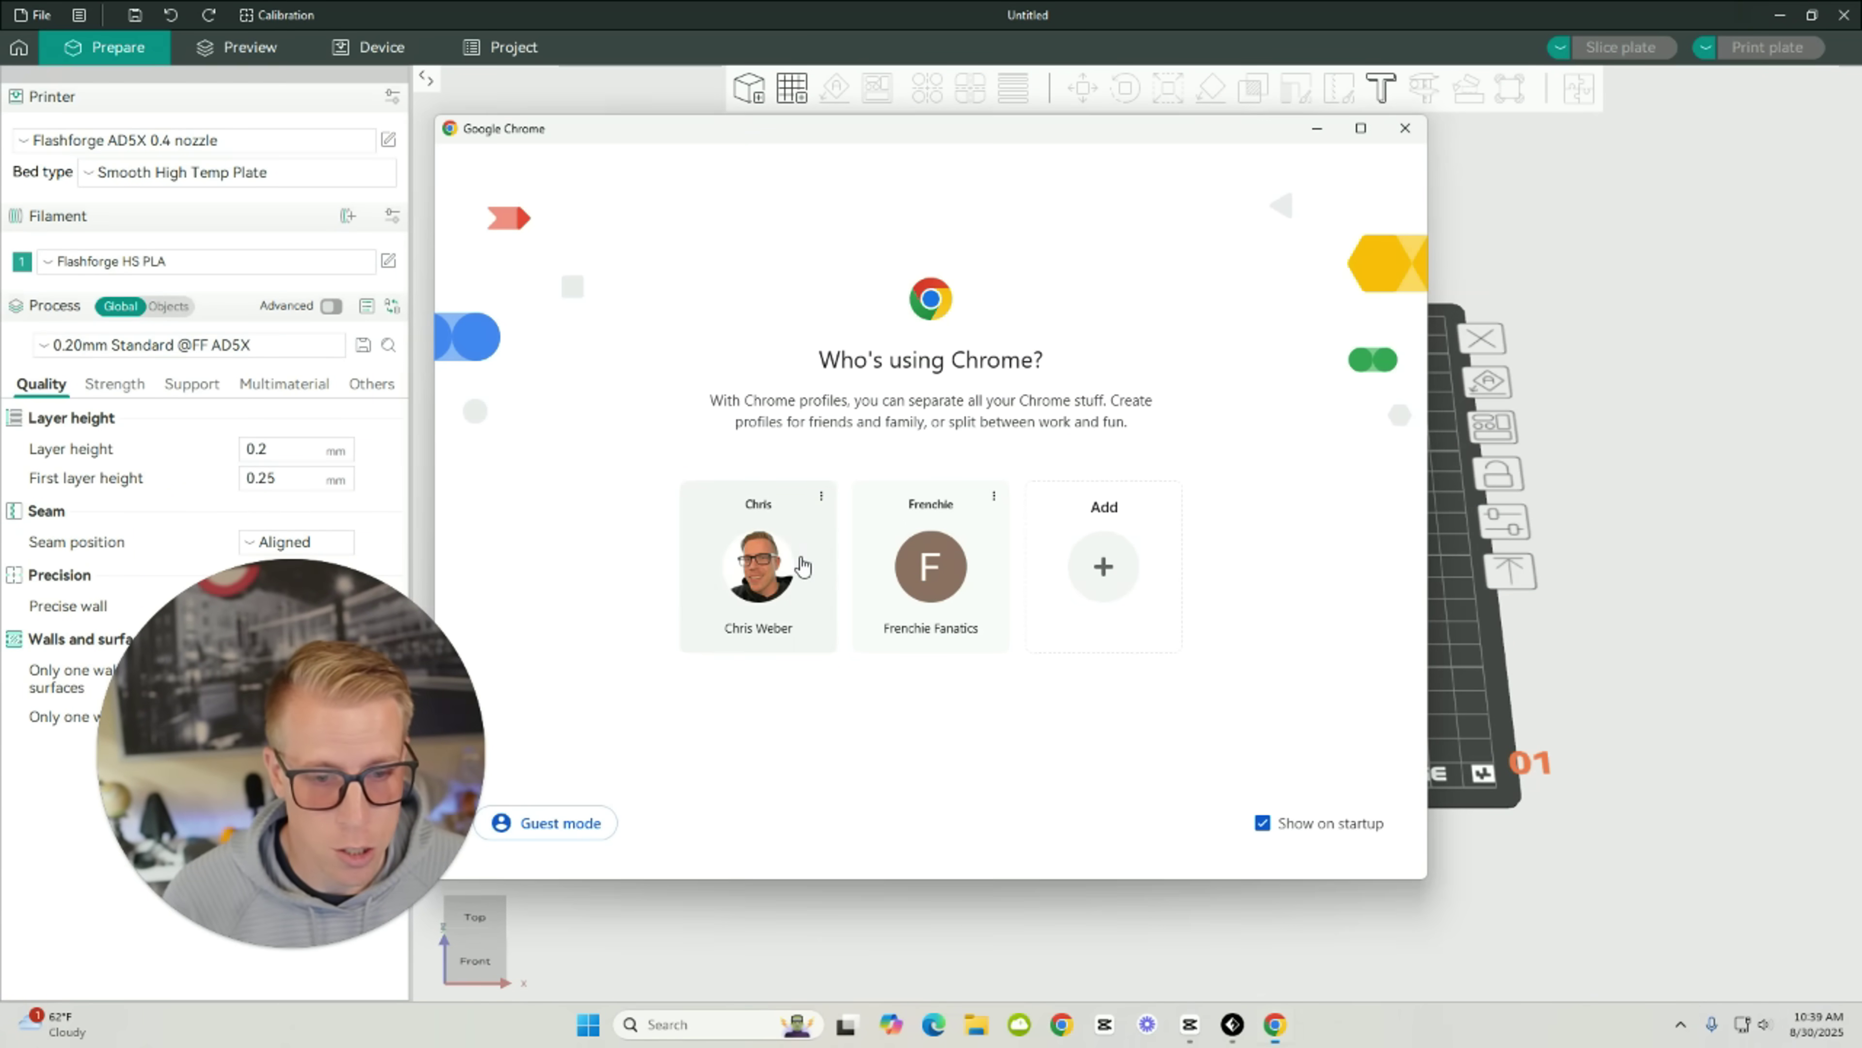
Open a new Chrome window and search Google for 'printables'.
{"action": "left_click", "coordinate": [768, 555]}
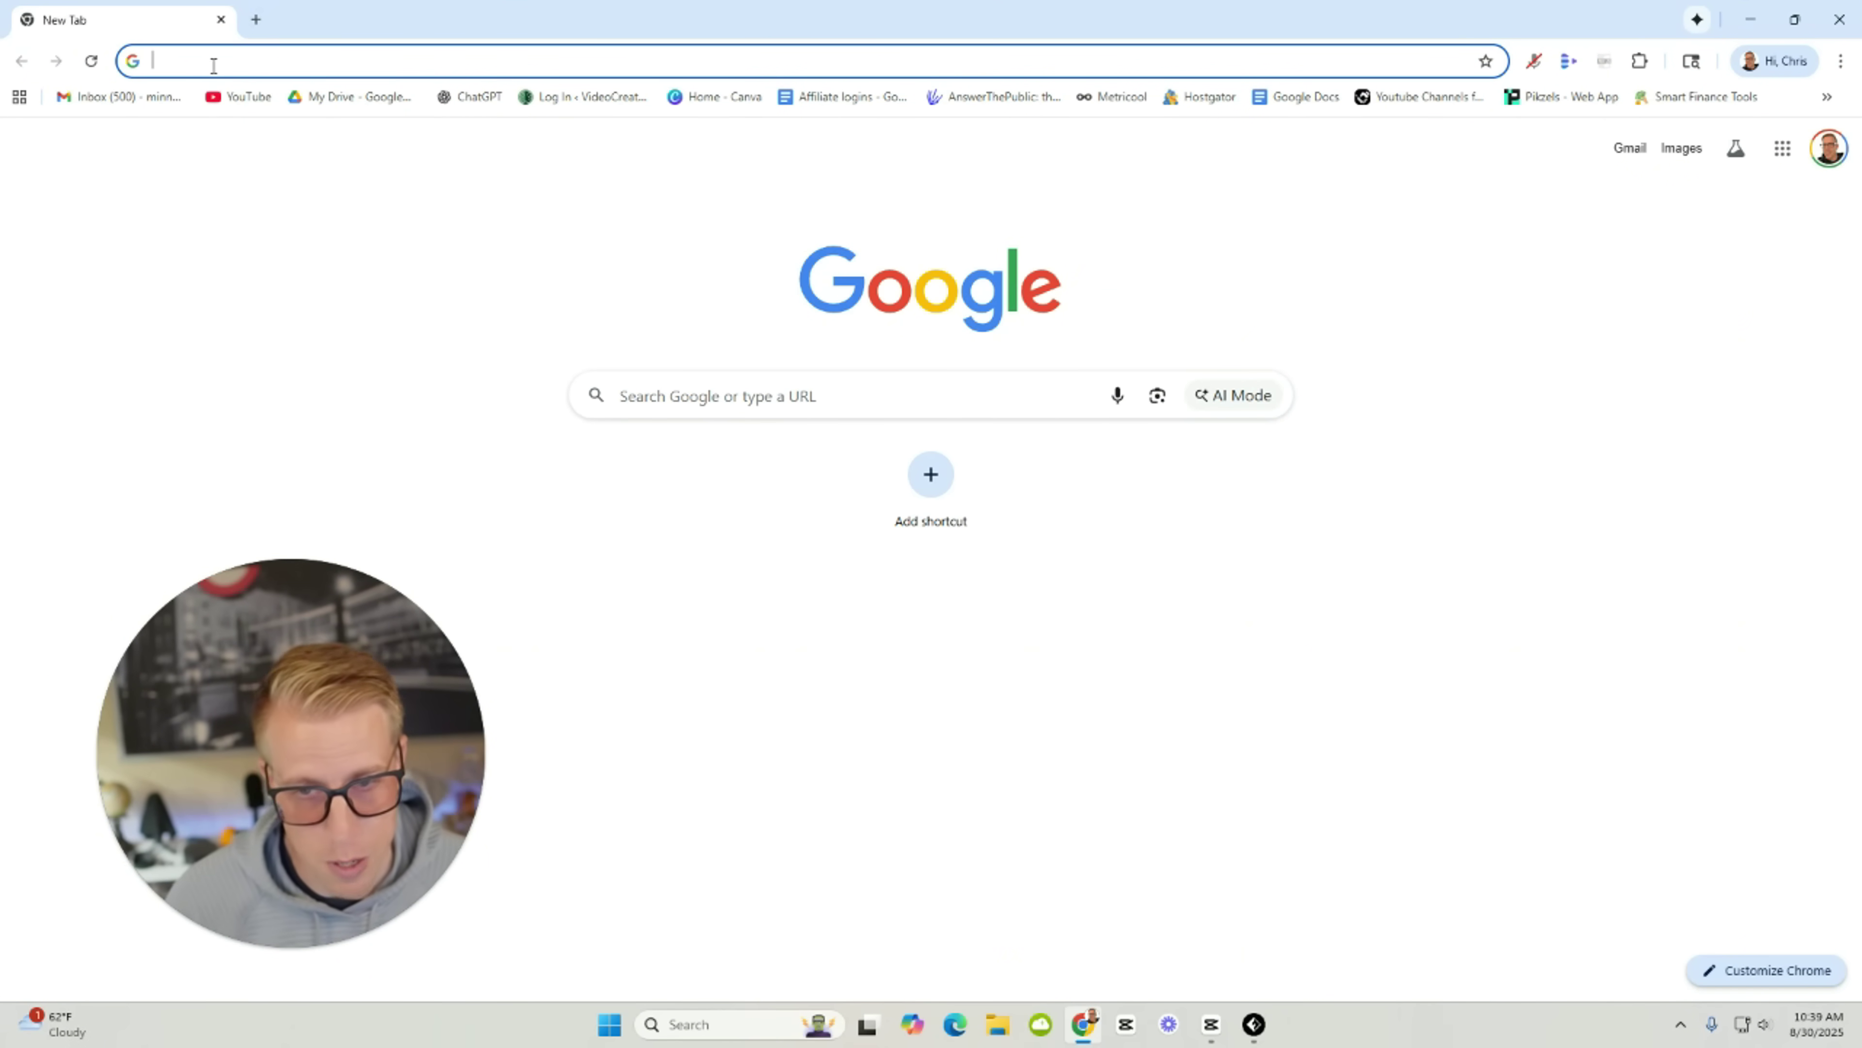
{"action": "type", "text": "pri"}
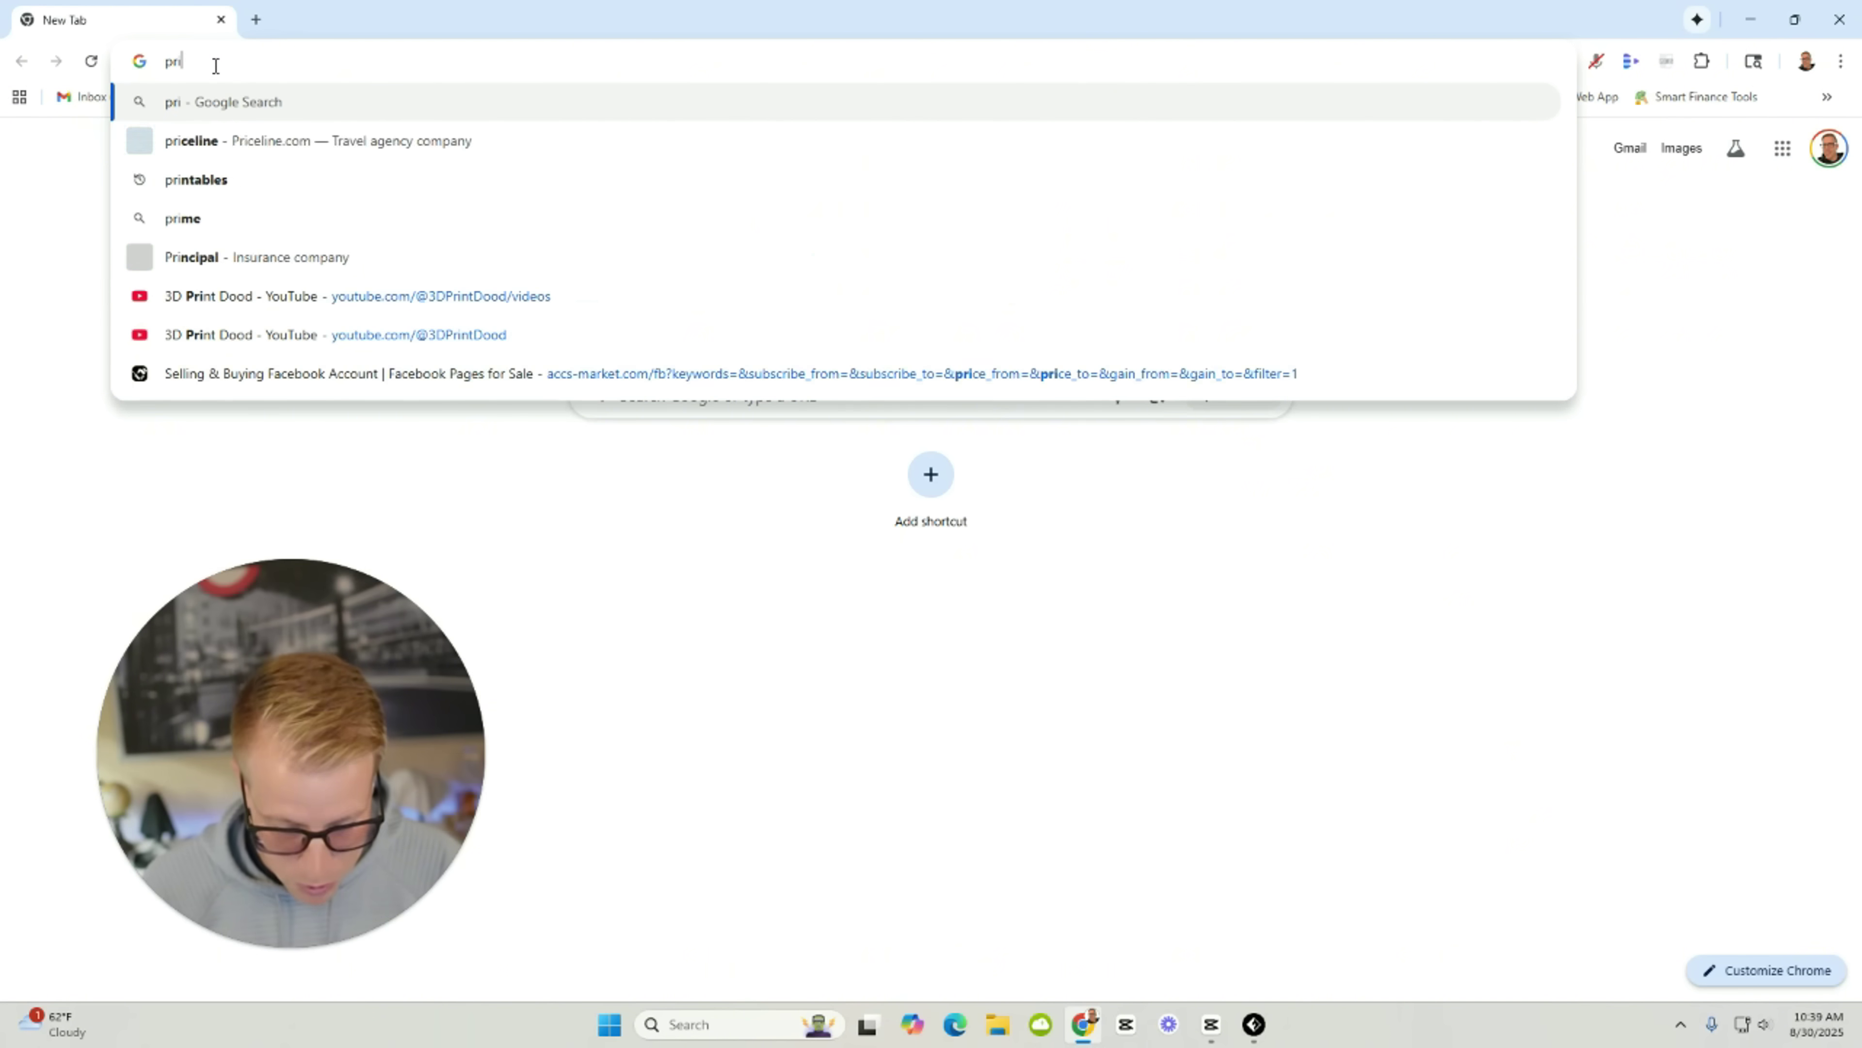
{"action": "type", "text": "ntables"}
{"action": "key", "text": "Return"}
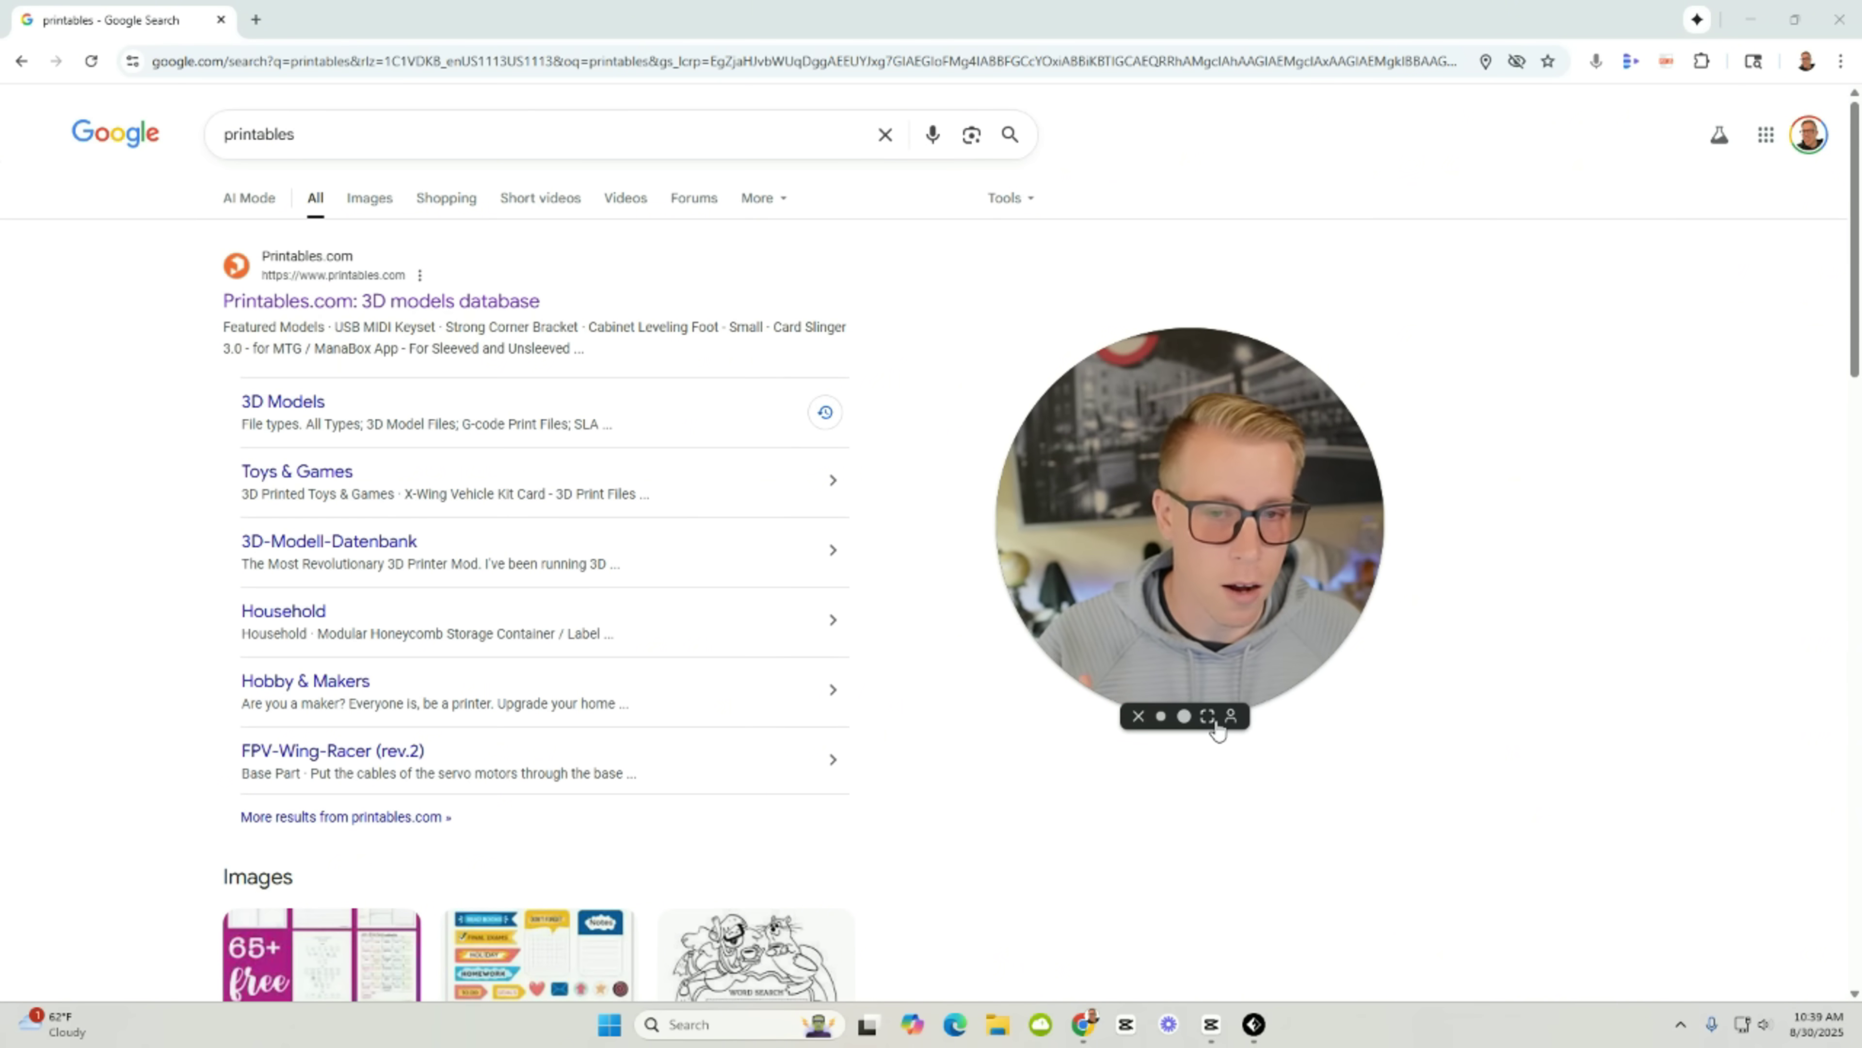
Download the Stackable Desk Organizer's 3.stl file from Printables and minimize Chrome.
{"action": "left_click", "coordinate": [284, 405]}
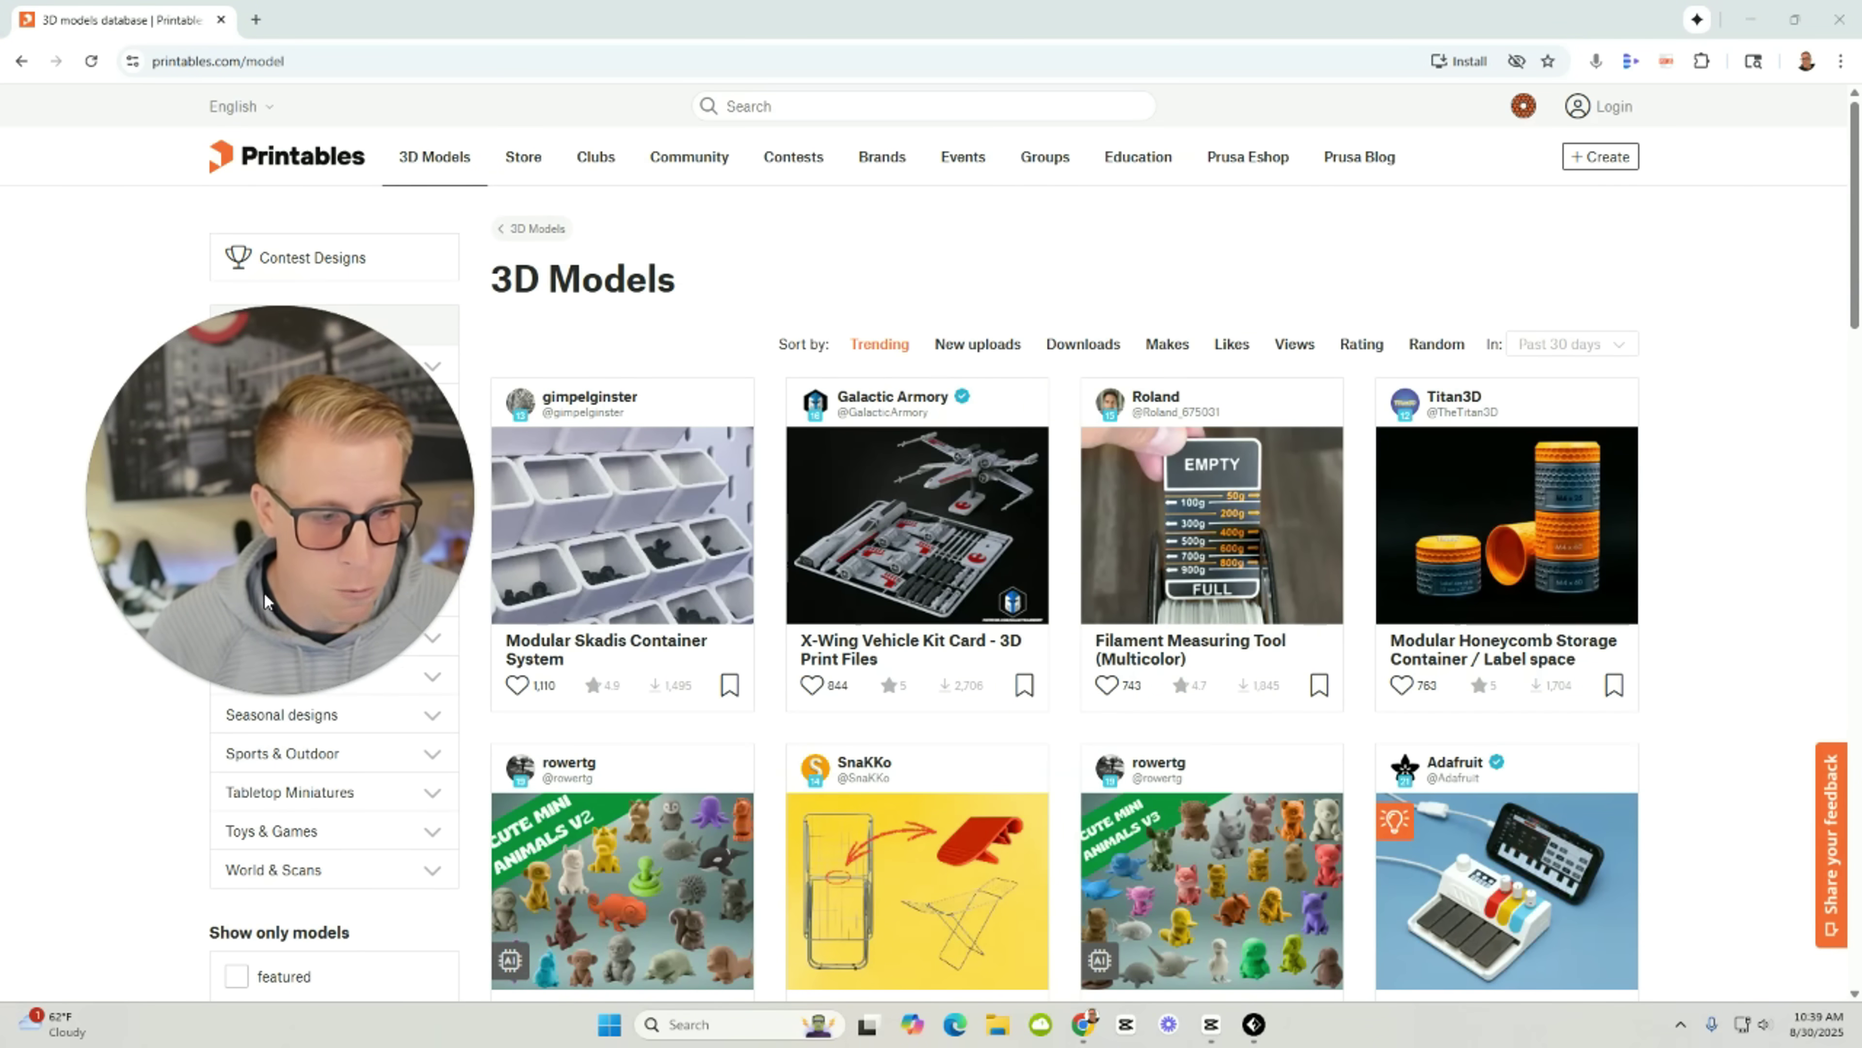
{"action": "scroll", "coordinate": [742, 671], "scroll_direction": "down", "scroll_amount": 15}
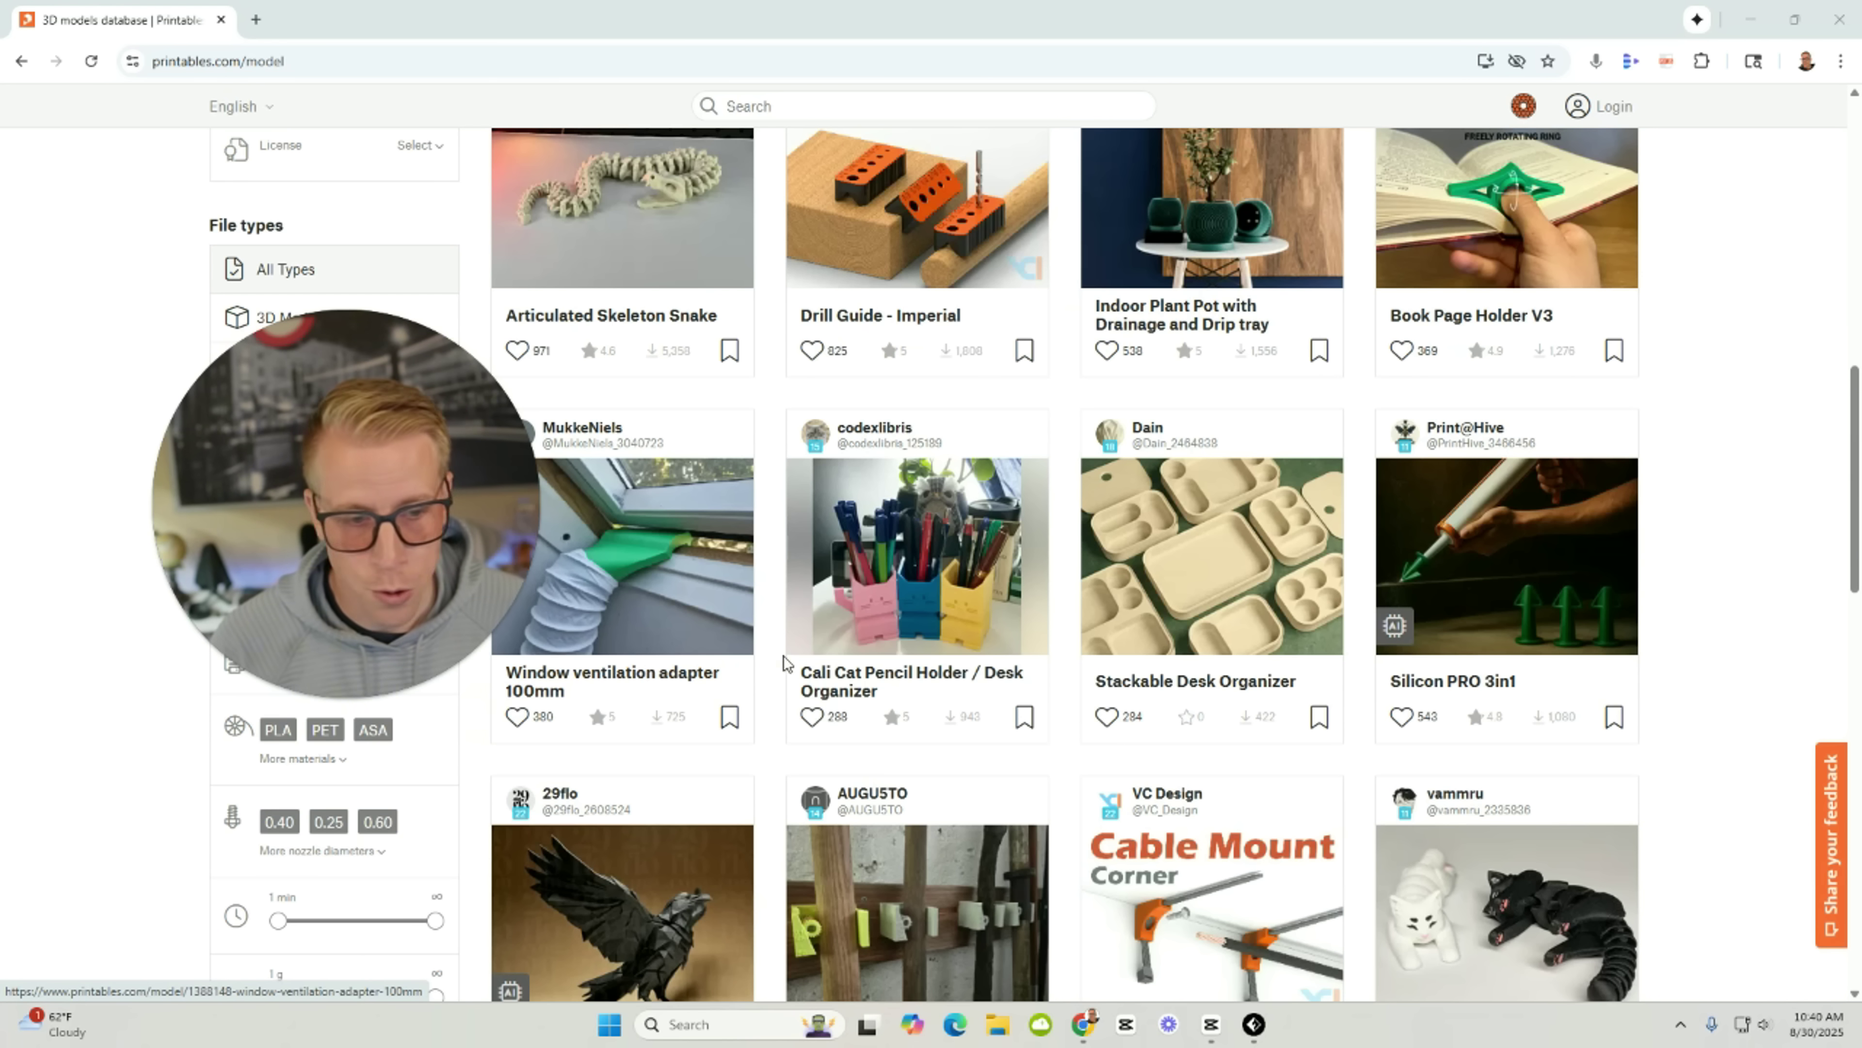
{"action": "left_click", "coordinate": [1210, 566]}
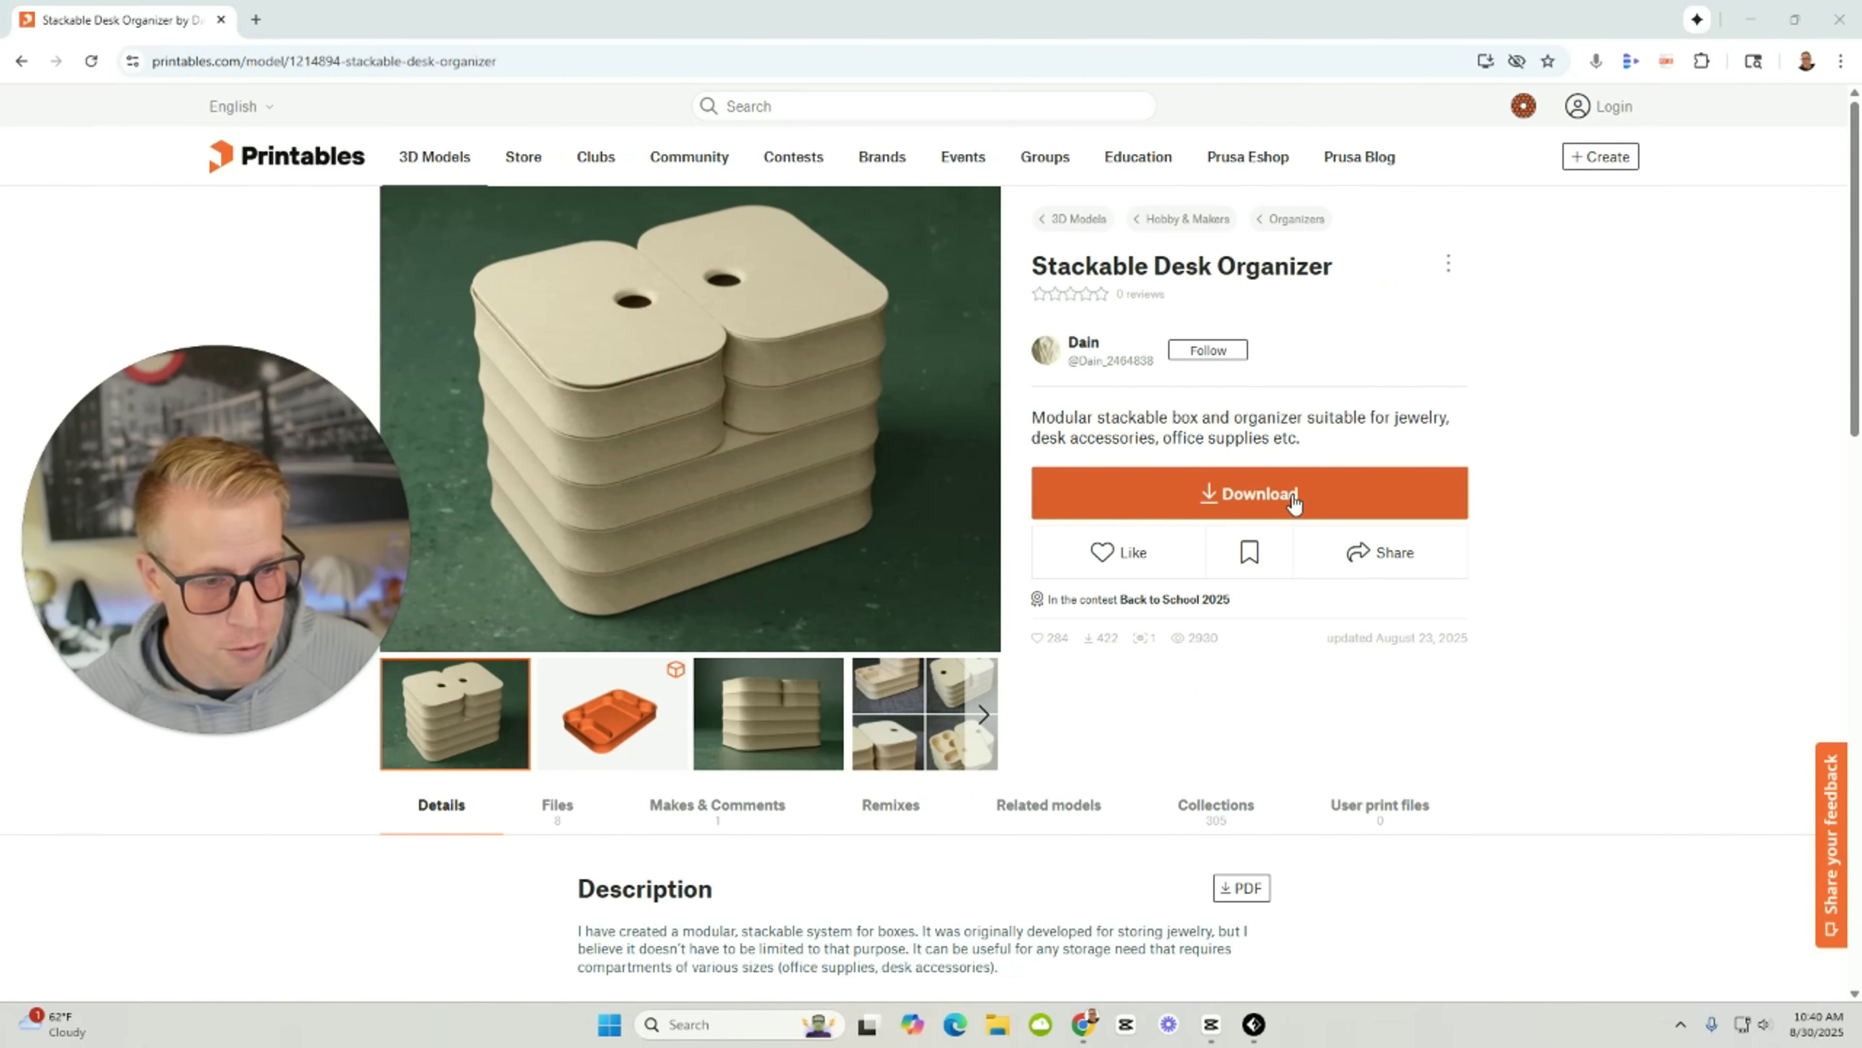
{"action": "left_click", "coordinate": [1292, 498]}
{"action": "left_click", "coordinate": [1243, 610]}
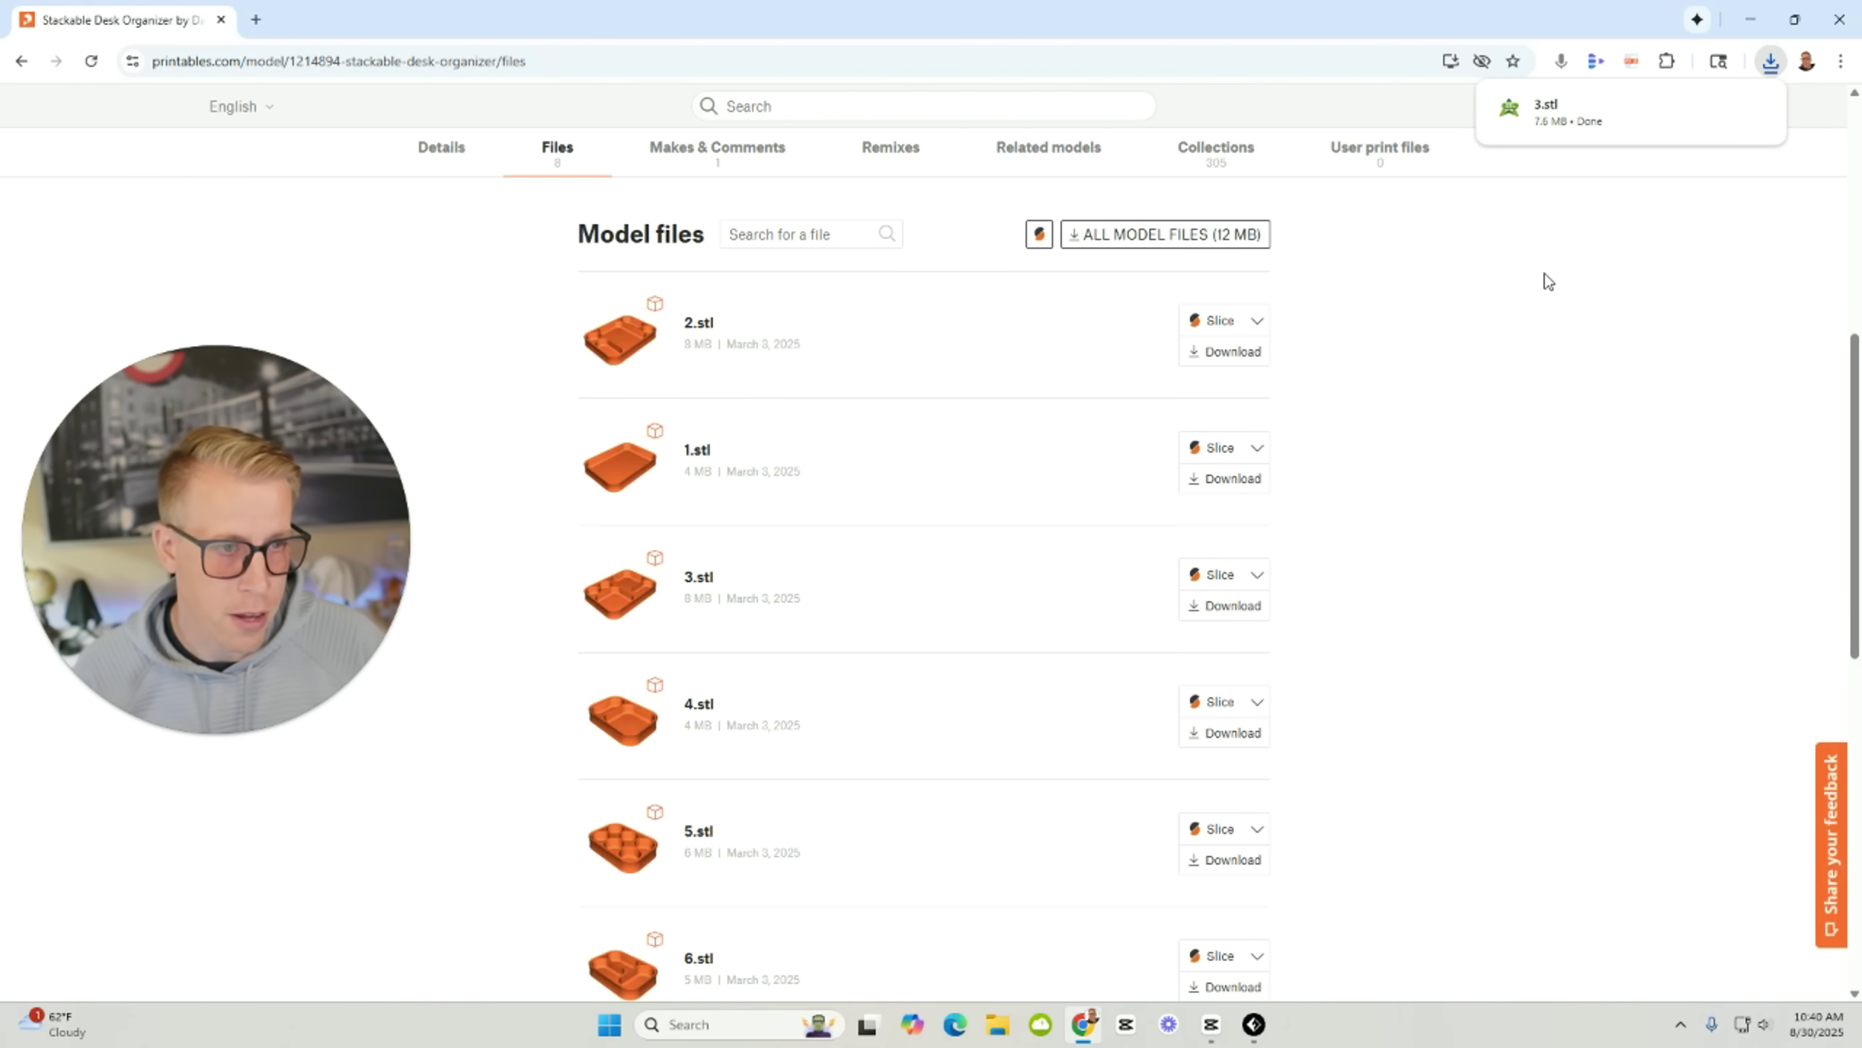
{"action": "left_click", "coordinate": [1753, 21]}
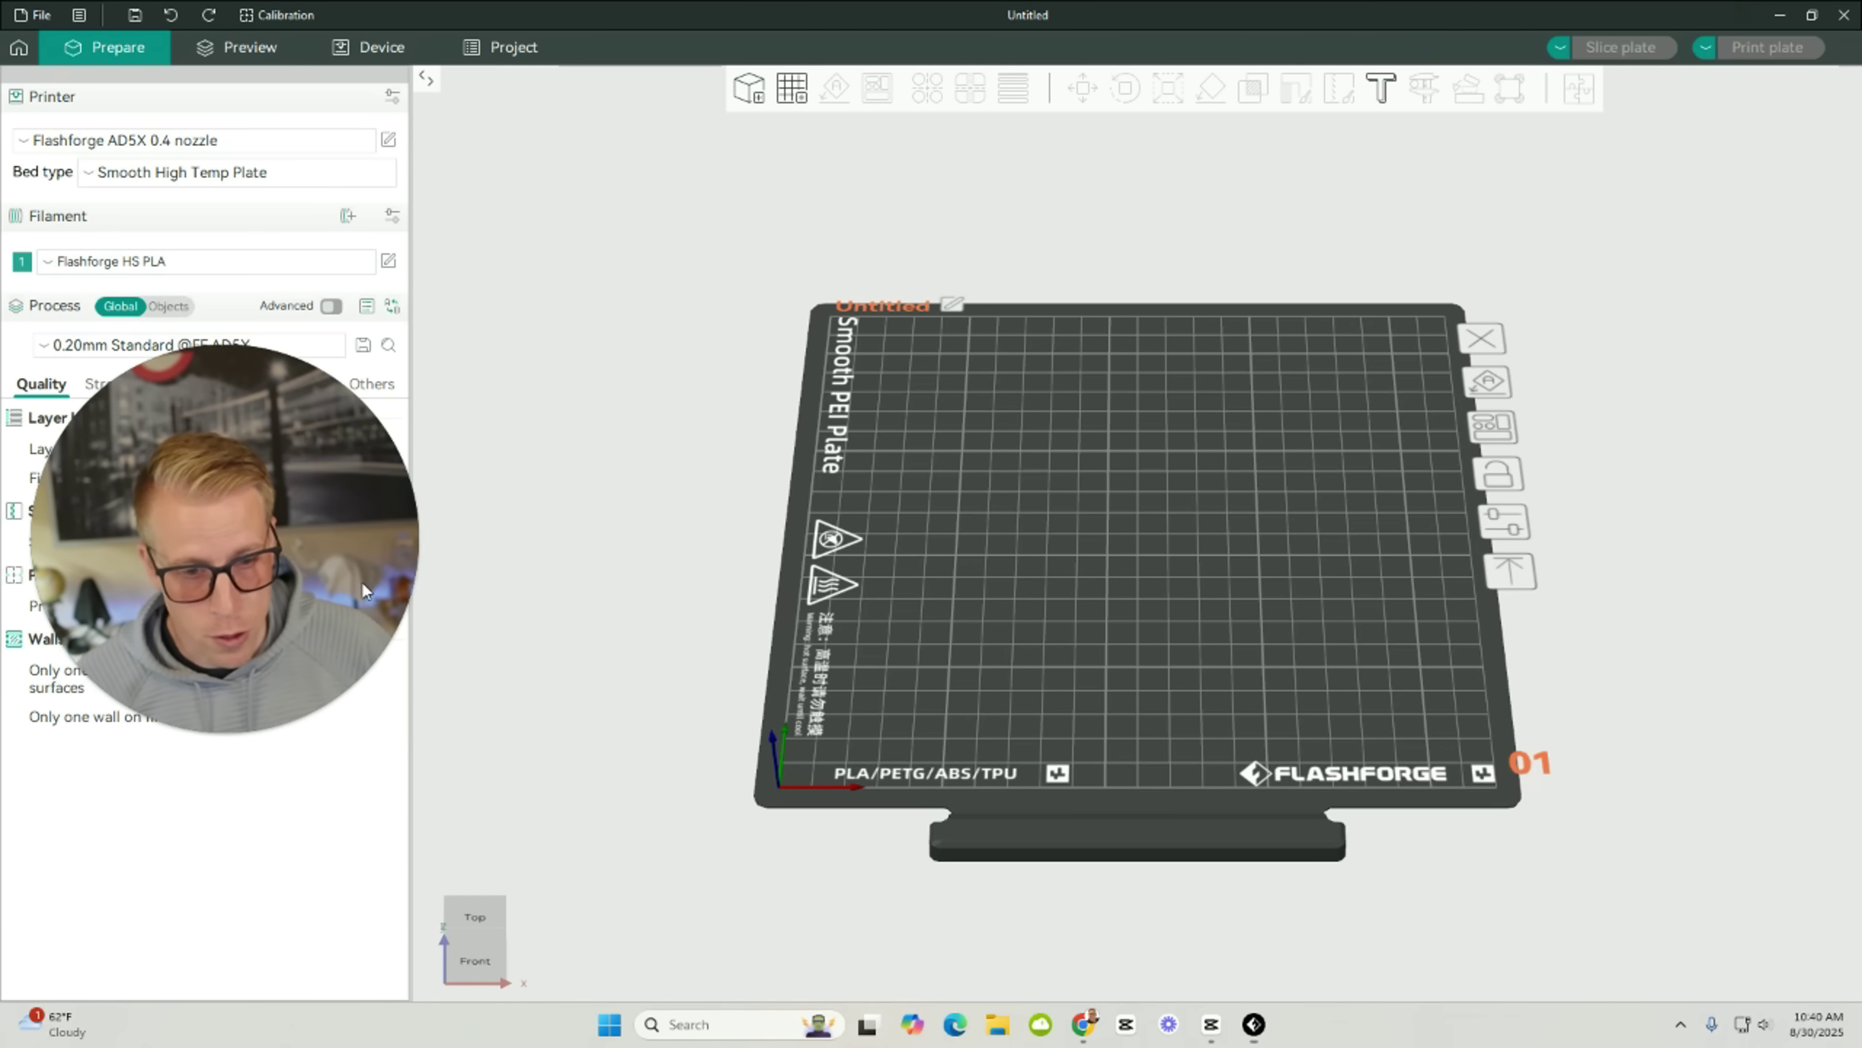
Import 3.stl from the Downloads folder onto the build plate and orbit to inspect it.
{"action": "left_click", "coordinate": [749, 88]}
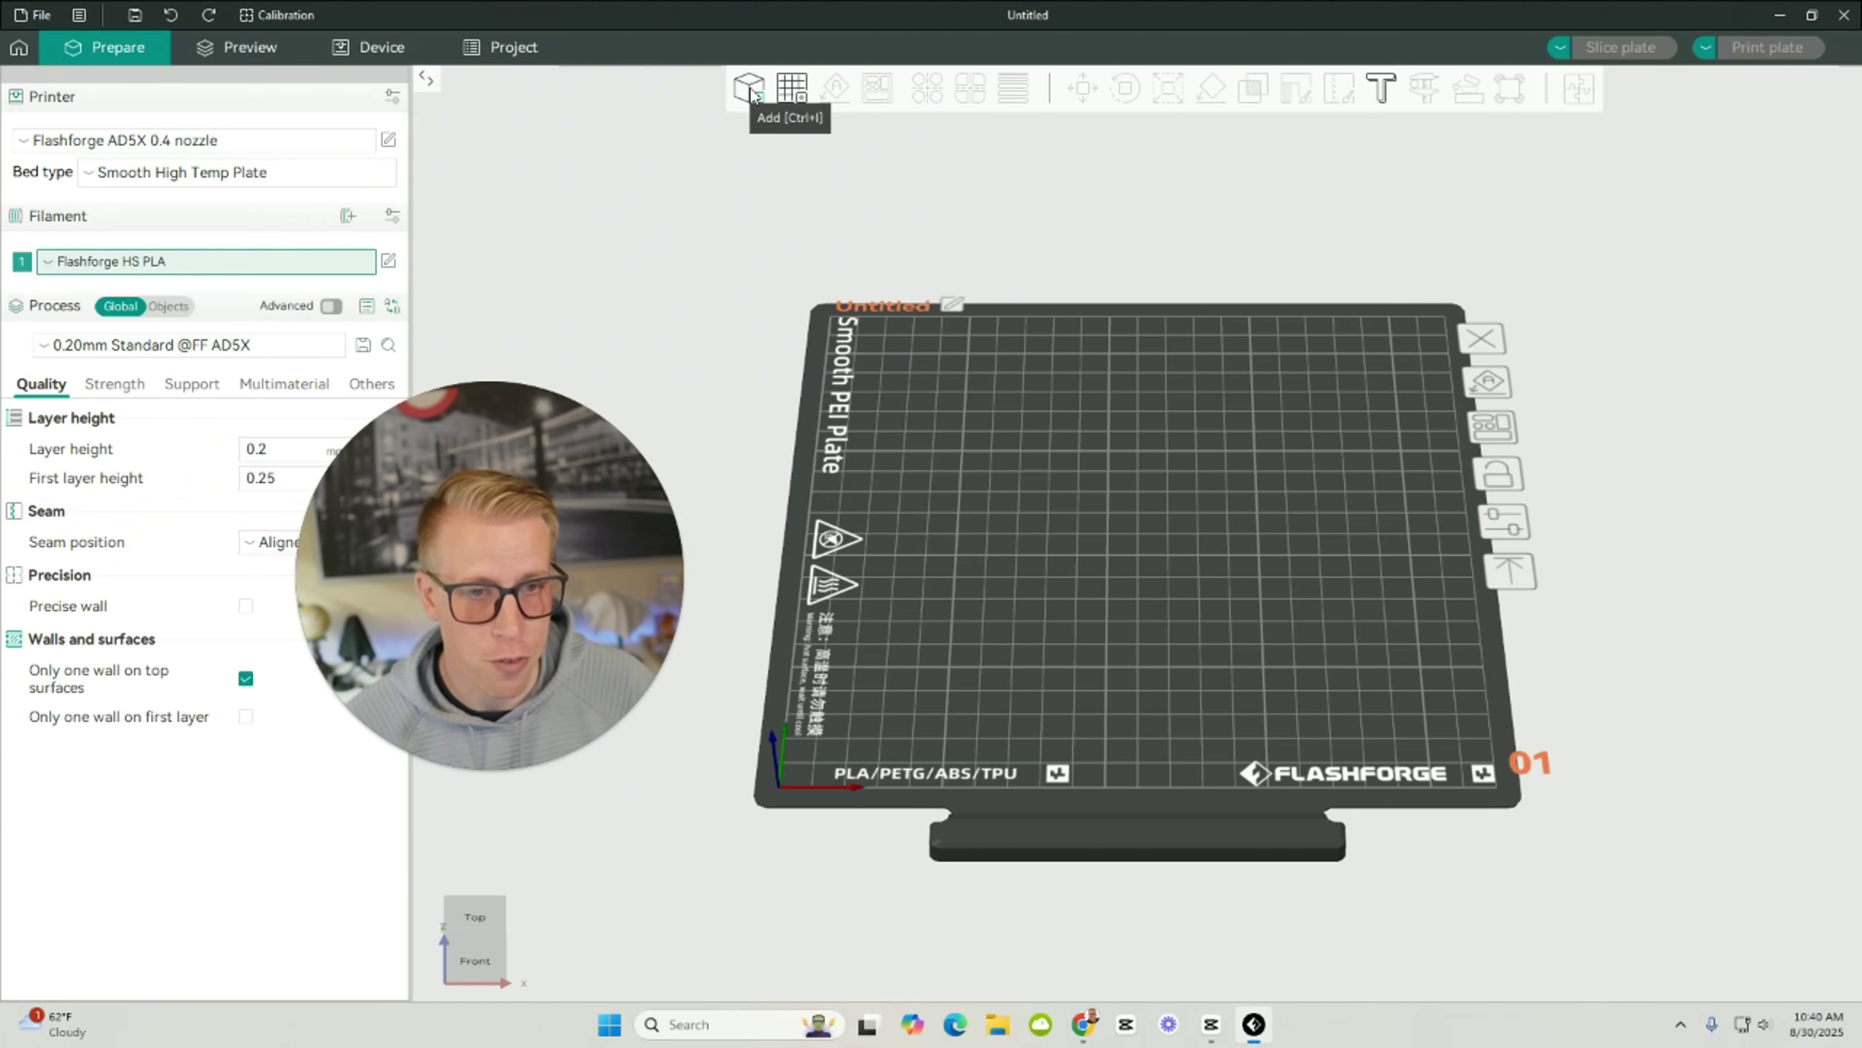
{"action": "left_click", "coordinate": [112, 228]}
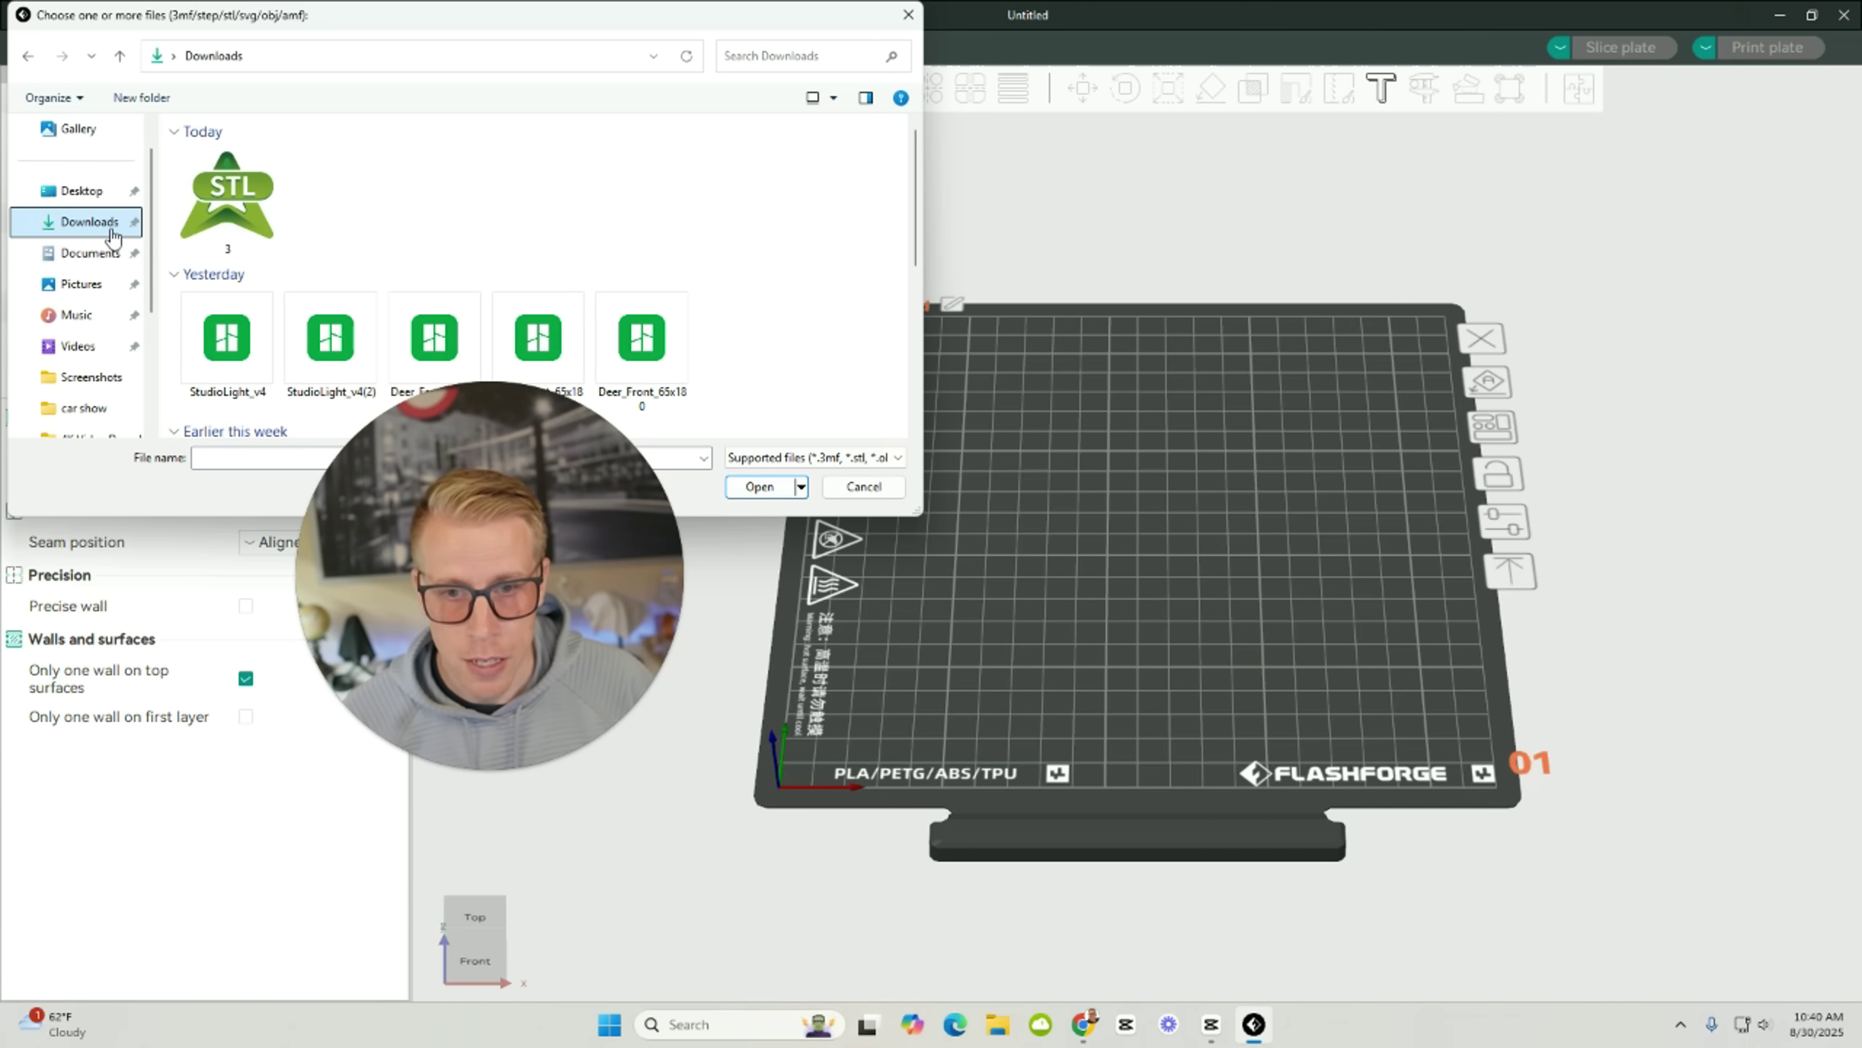
{"action": "double_click", "coordinate": [229, 202]}
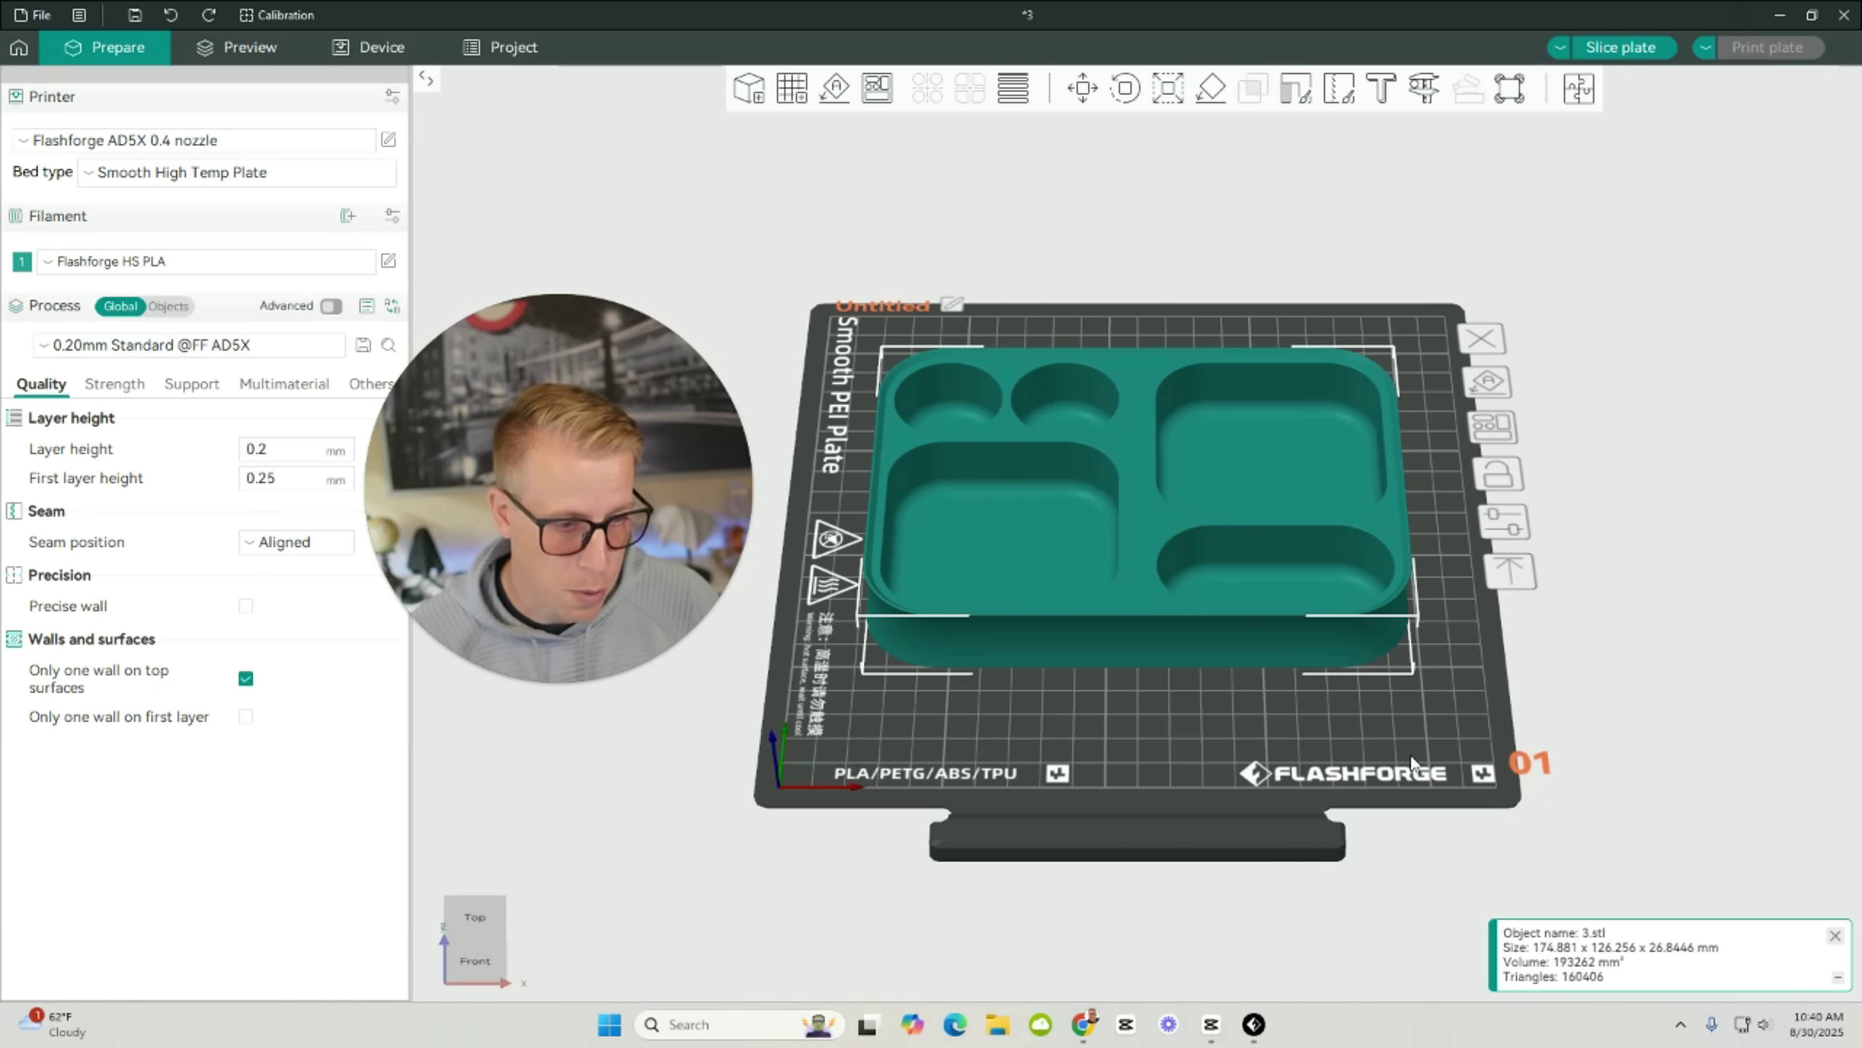
{"action": "mouse_move", "coordinate": [1411, 755]}
{"action": "left_mouse_down"}
{"action": "mouse_move", "coordinate": [1366, 751]}
{"action": "mouse_move", "coordinate": [1353, 723]}
{"action": "mouse_move", "coordinate": [1429, 741]}
{"action": "mouse_move", "coordinate": [1409, 757]}
{"action": "left_mouse_up"}
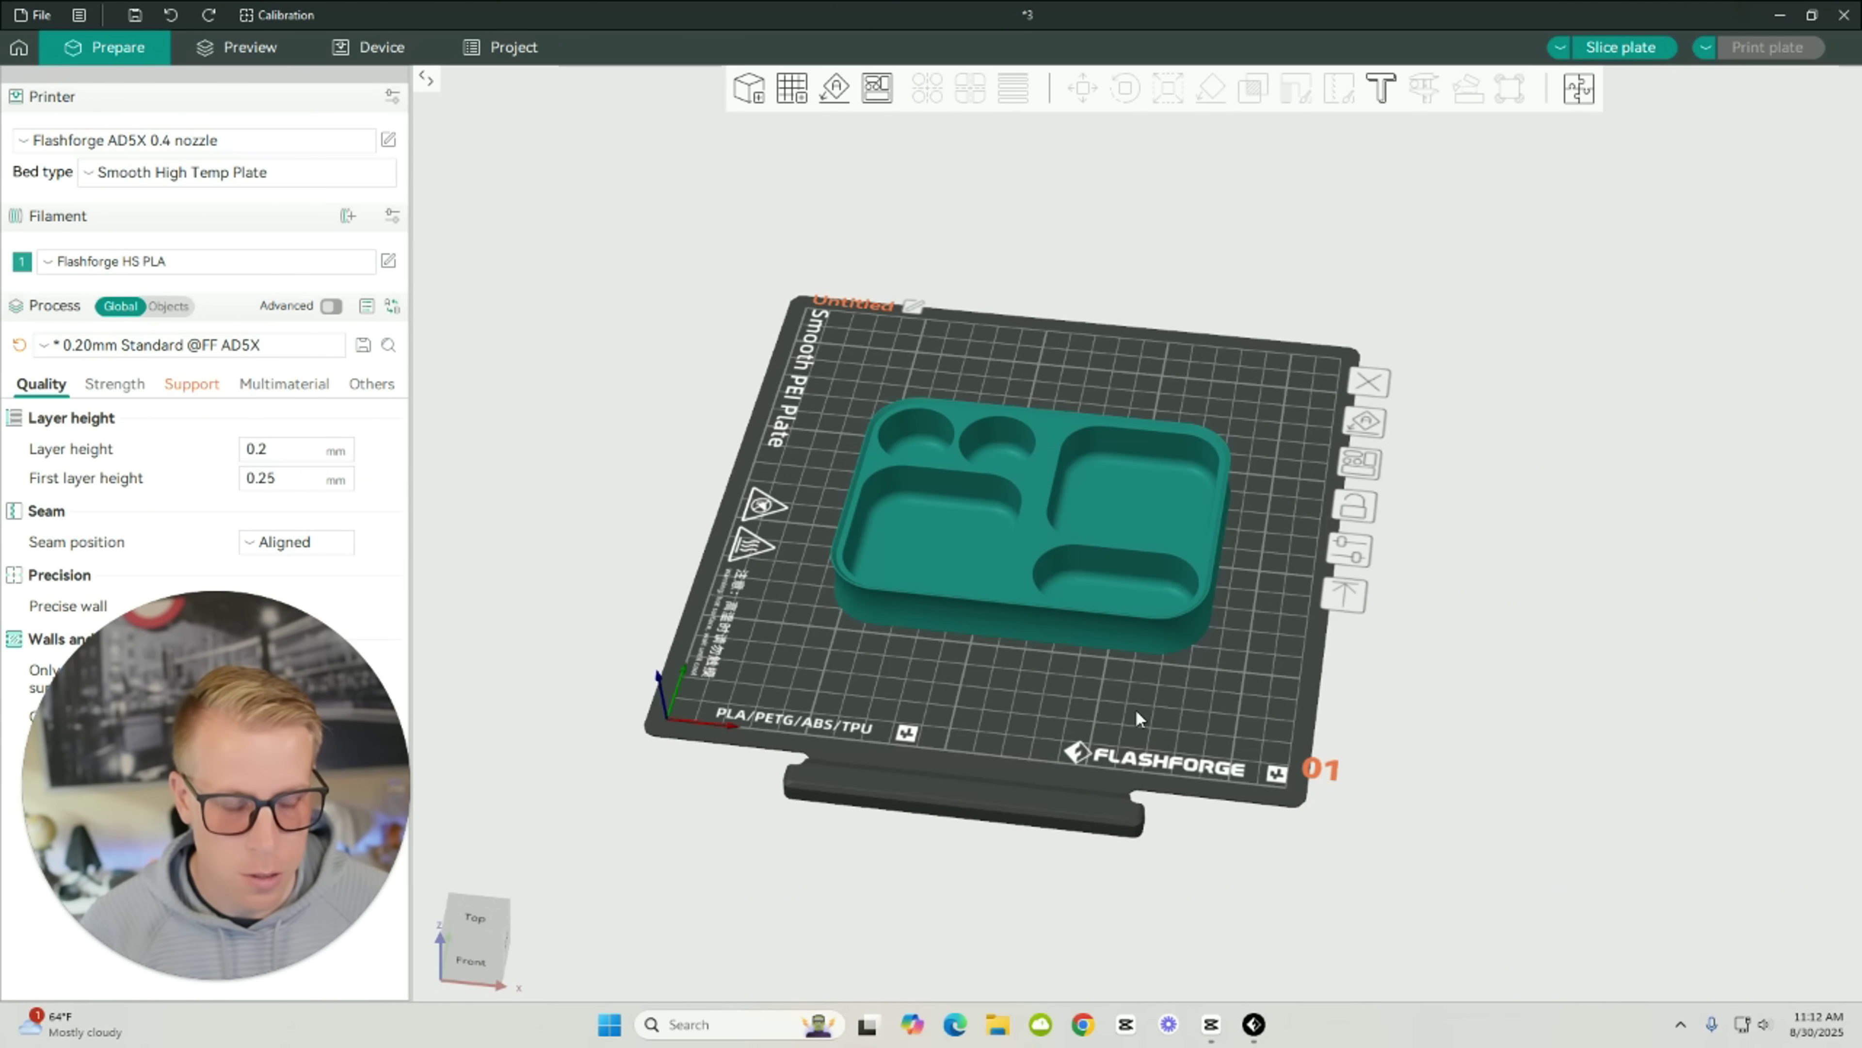
{"action": "mouse_move", "coordinate": [1135, 708]}
{"action": "left_mouse_down"}
{"action": "mouse_move", "coordinate": [1035, 632]}
{"action": "mouse_move", "coordinate": [1134, 541]}
{"action": "mouse_move", "coordinate": [1202, 587]}
{"action": "mouse_move", "coordinate": [1204, 627]}
{"action": "mouse_move", "coordinate": [1150, 711]}
{"action": "mouse_move", "coordinate": [1097, 718]}
{"action": "mouse_move", "coordinate": [1015, 623]}
{"action": "mouse_move", "coordinate": [1050, 701]}
{"action": "mouse_move", "coordinate": [1143, 710]}
{"action": "left_mouse_up"}
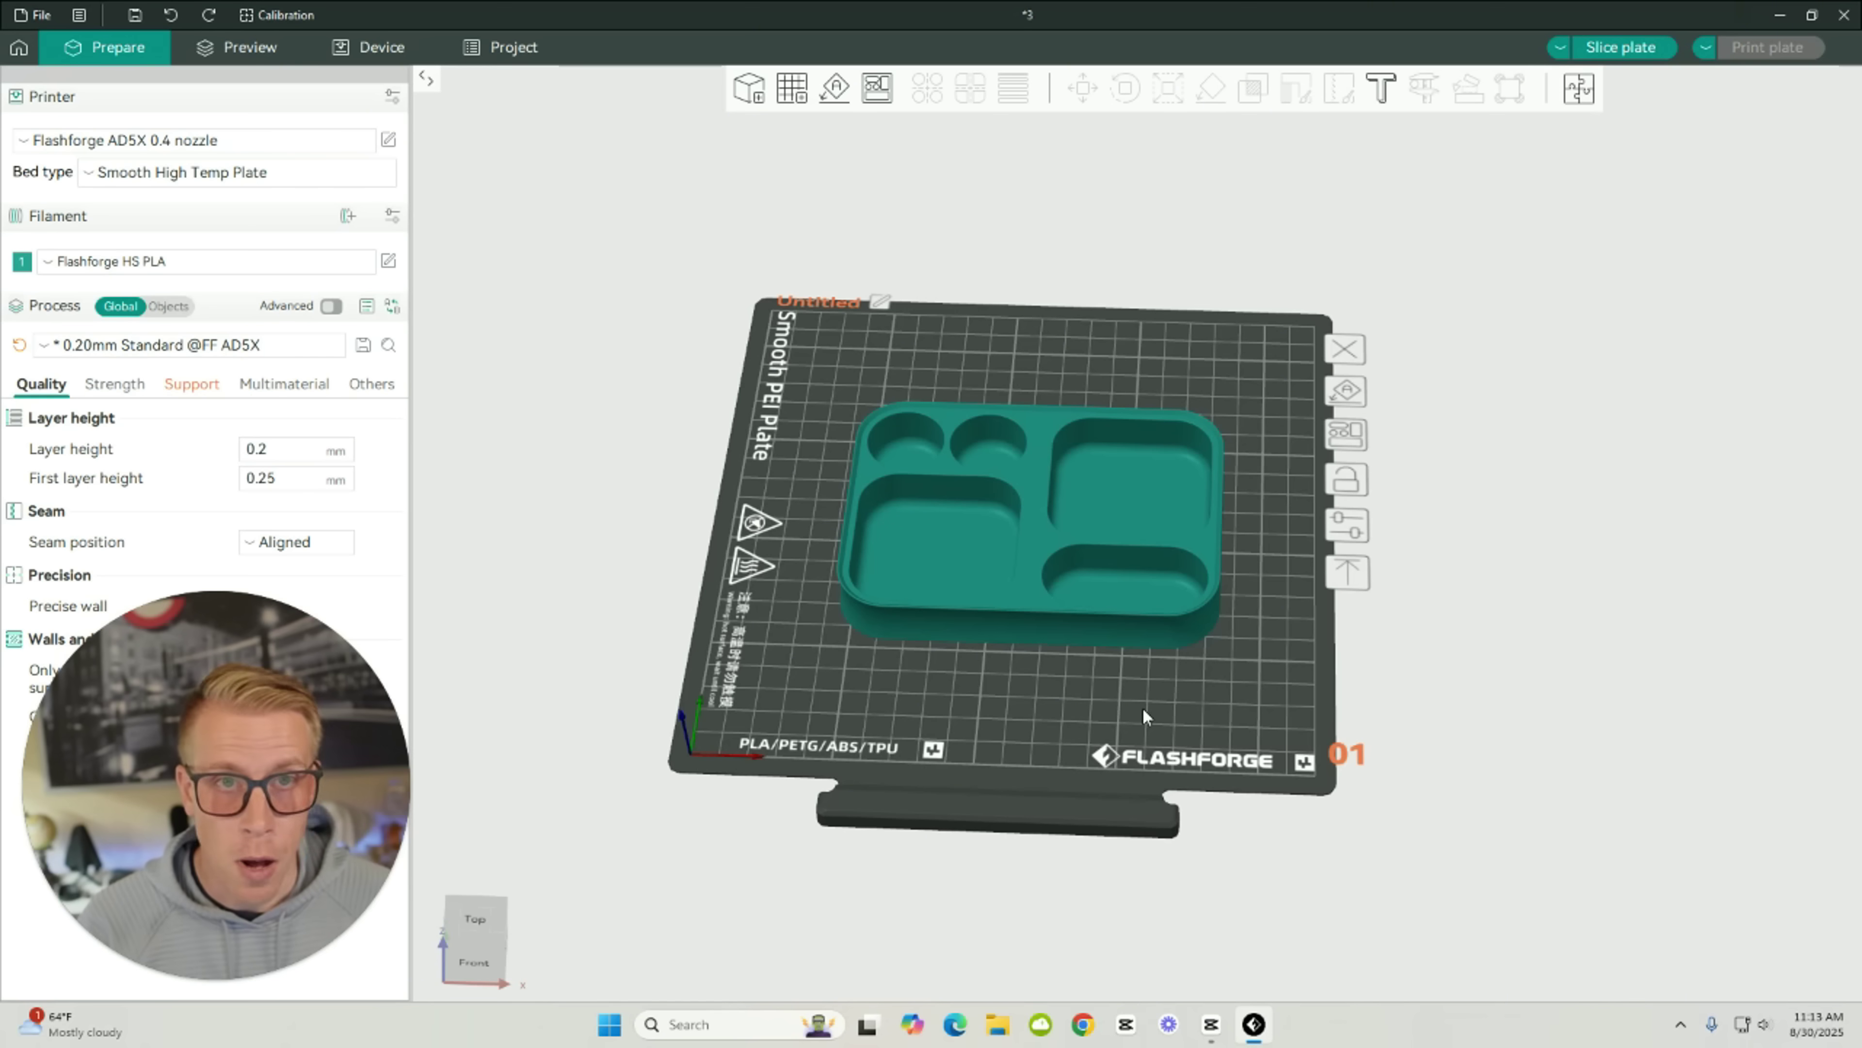
{"action": "scroll", "coordinate": [959, 725], "scroll_direction": "up", "scroll_amount": 4}
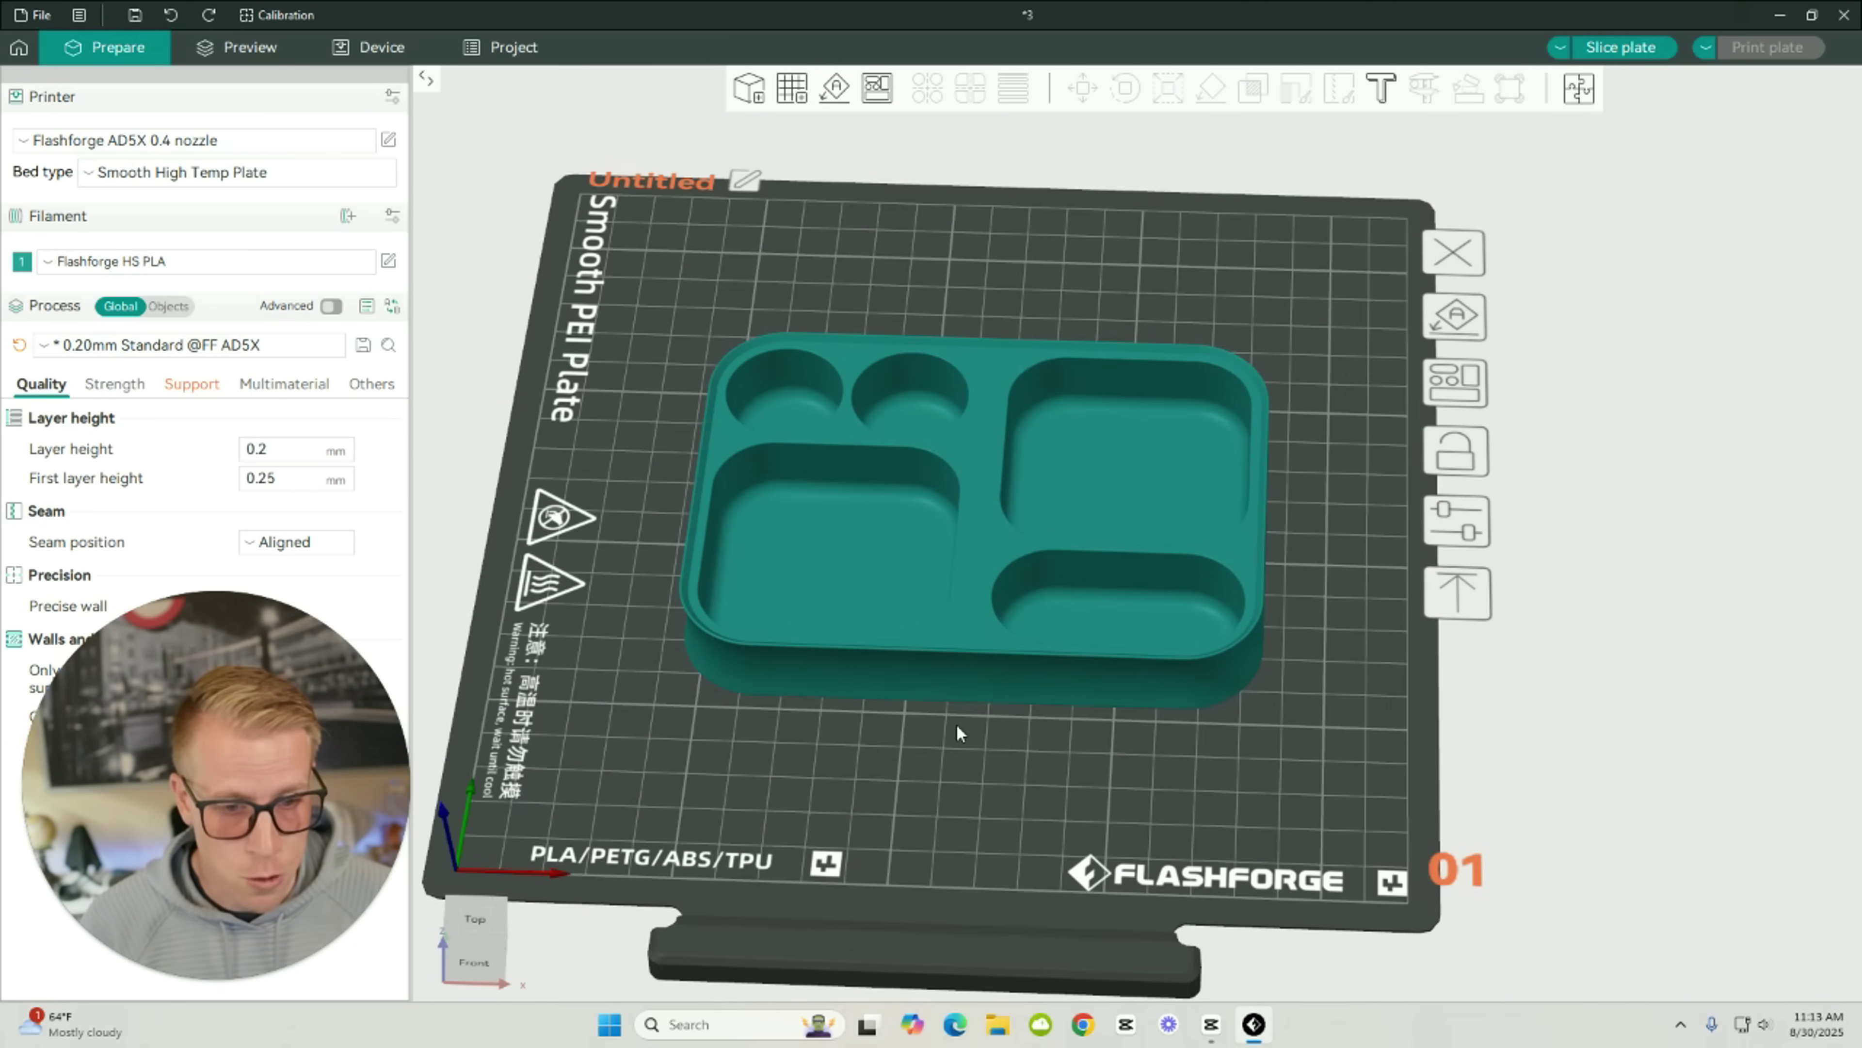
{"action": "scroll", "coordinate": [958, 725], "scroll_direction": "down", "scroll_amount": 5}
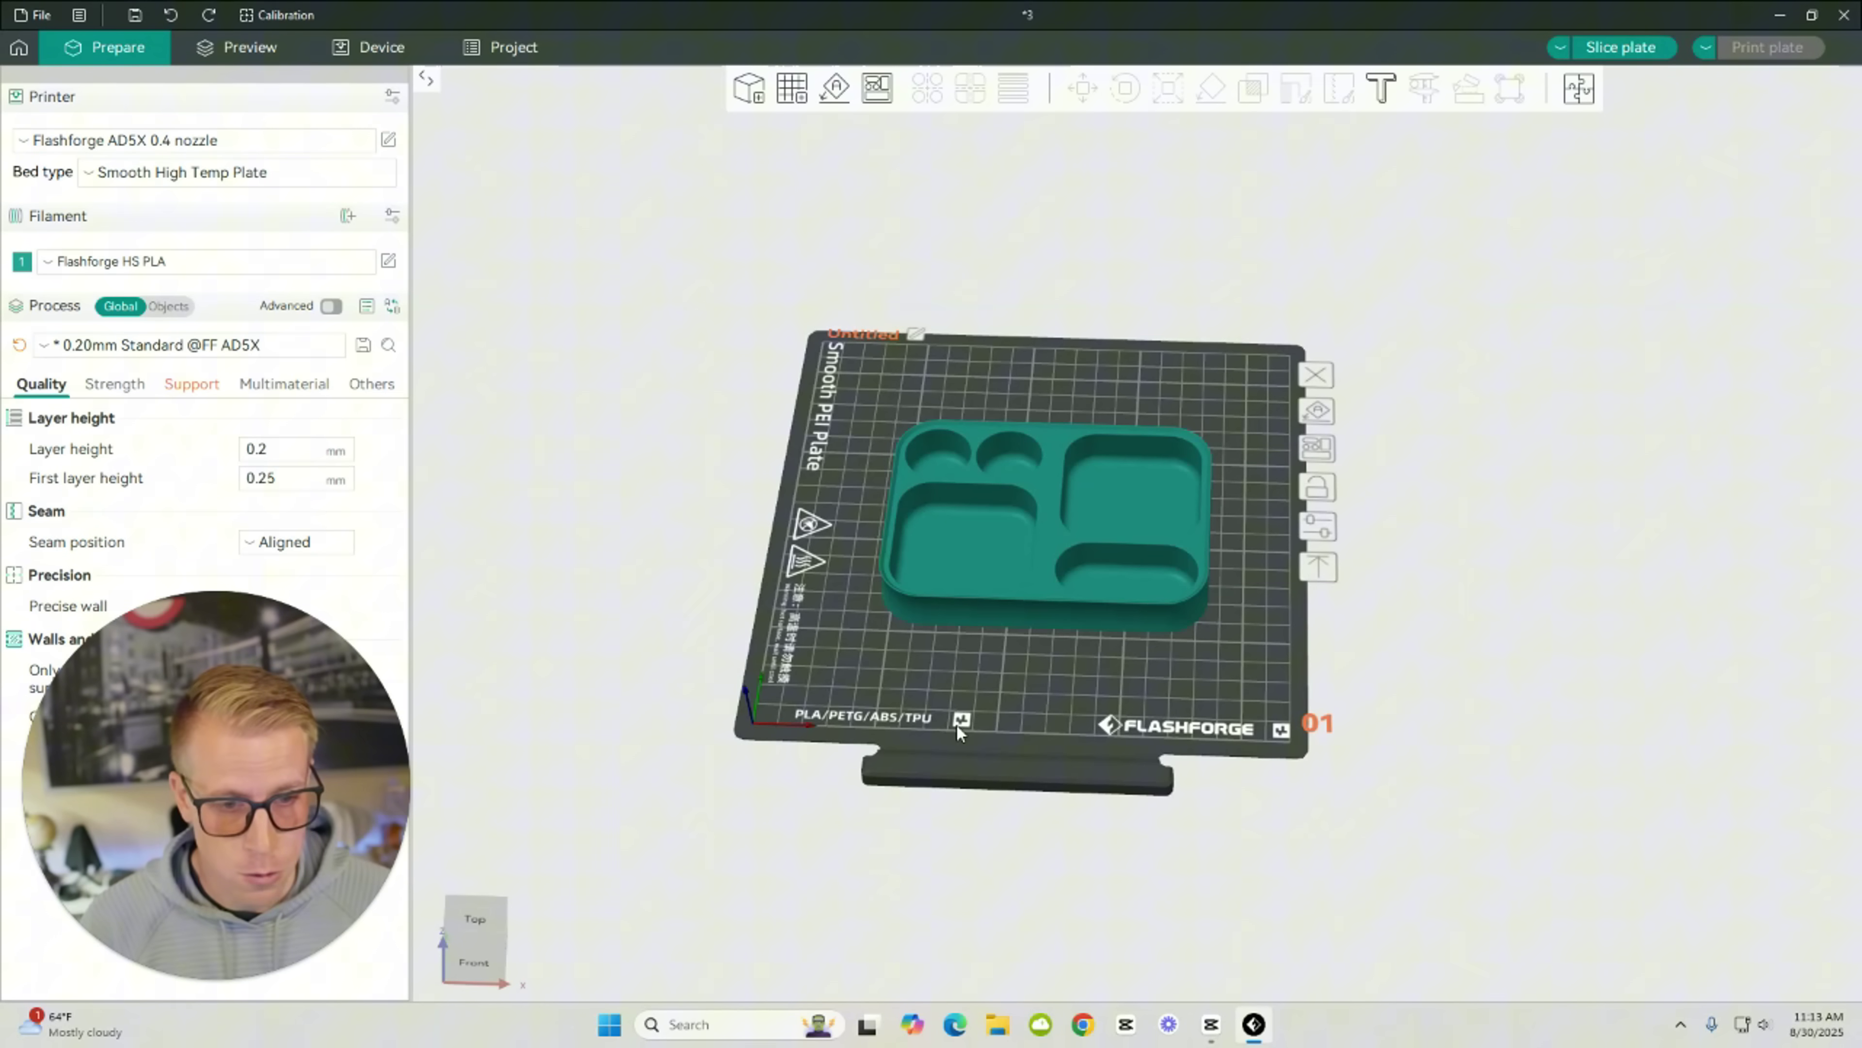
{"action": "scroll", "coordinate": [958, 724], "scroll_direction": "up", "scroll_amount": 2}
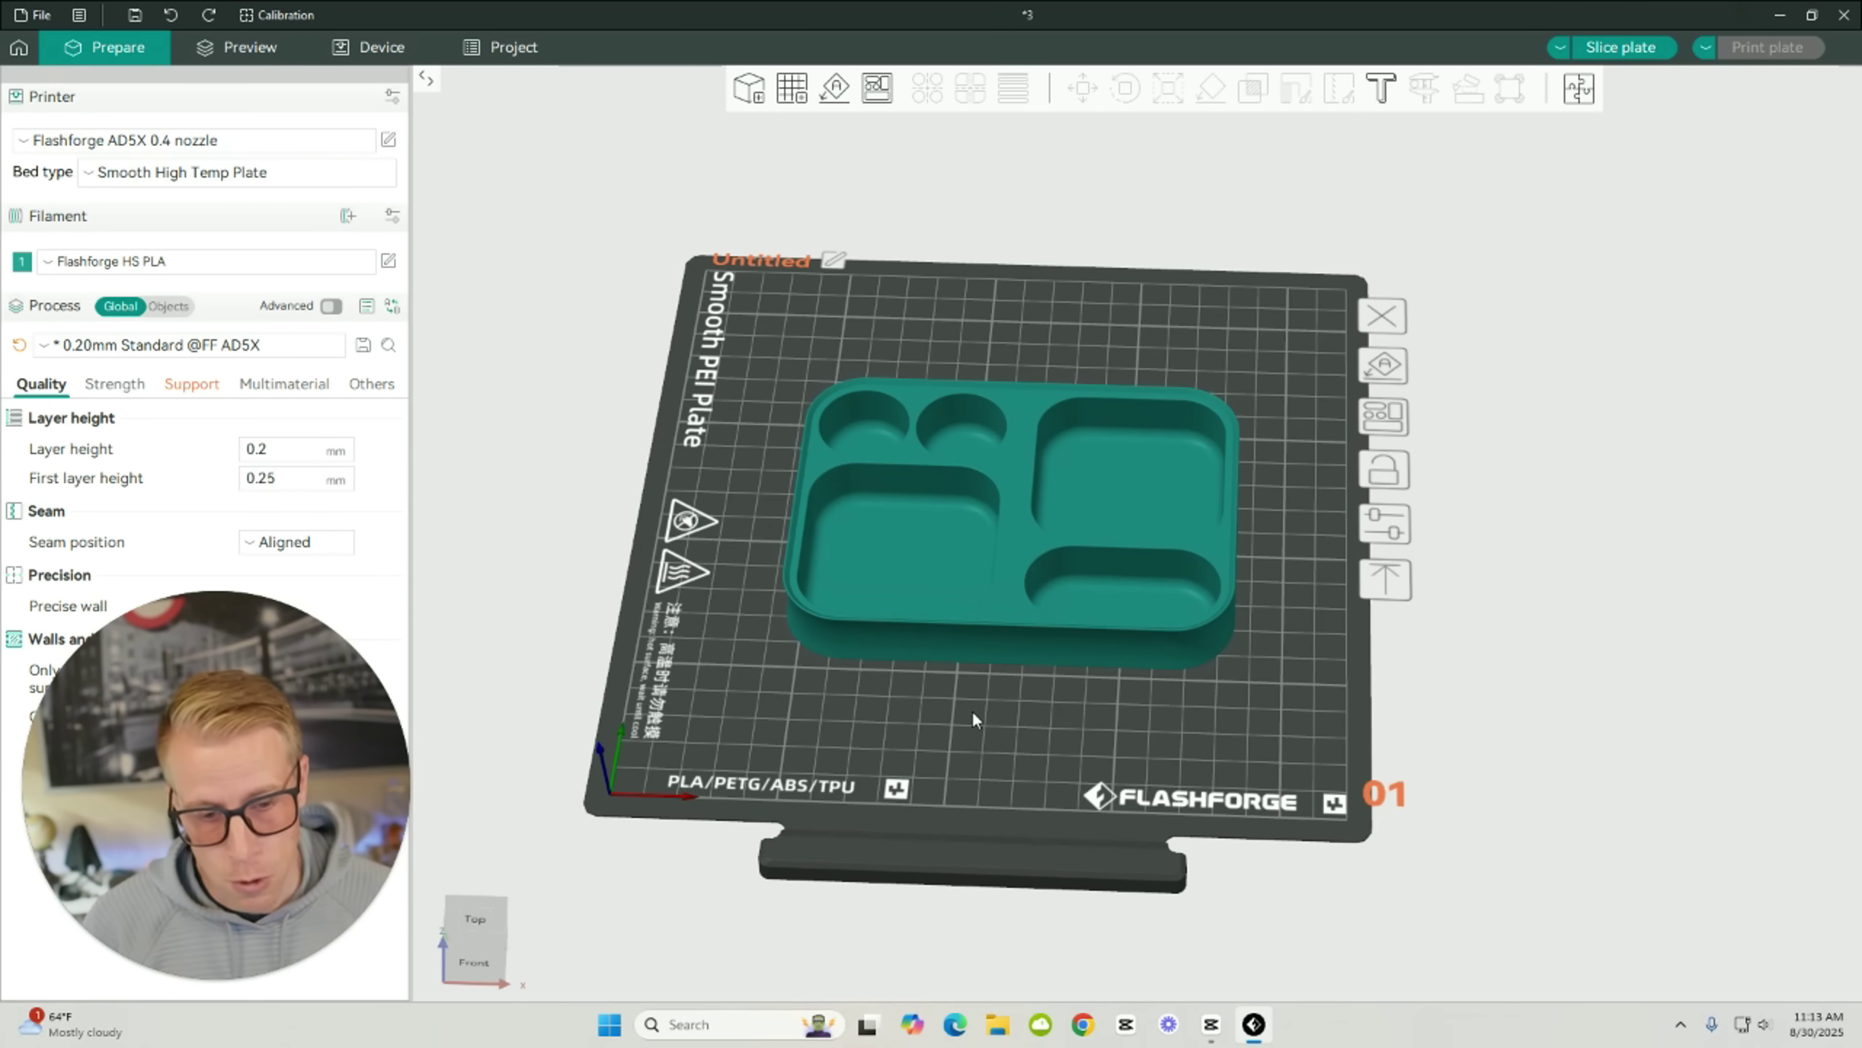
{"action": "mouse_move", "coordinate": [948, 715]}
{"action": "left_mouse_down"}
{"action": "mouse_move", "coordinate": [969, 624]}
{"action": "mouse_move", "coordinate": [1185, 687]}
{"action": "mouse_move", "coordinate": [850, 705]}
{"action": "mouse_move", "coordinate": [848, 766]}
{"action": "mouse_move", "coordinate": [1126, 751]}
{"action": "mouse_move", "coordinate": [960, 702]}
{"action": "mouse_move", "coordinate": [964, 739]}
{"action": "left_mouse_up"}
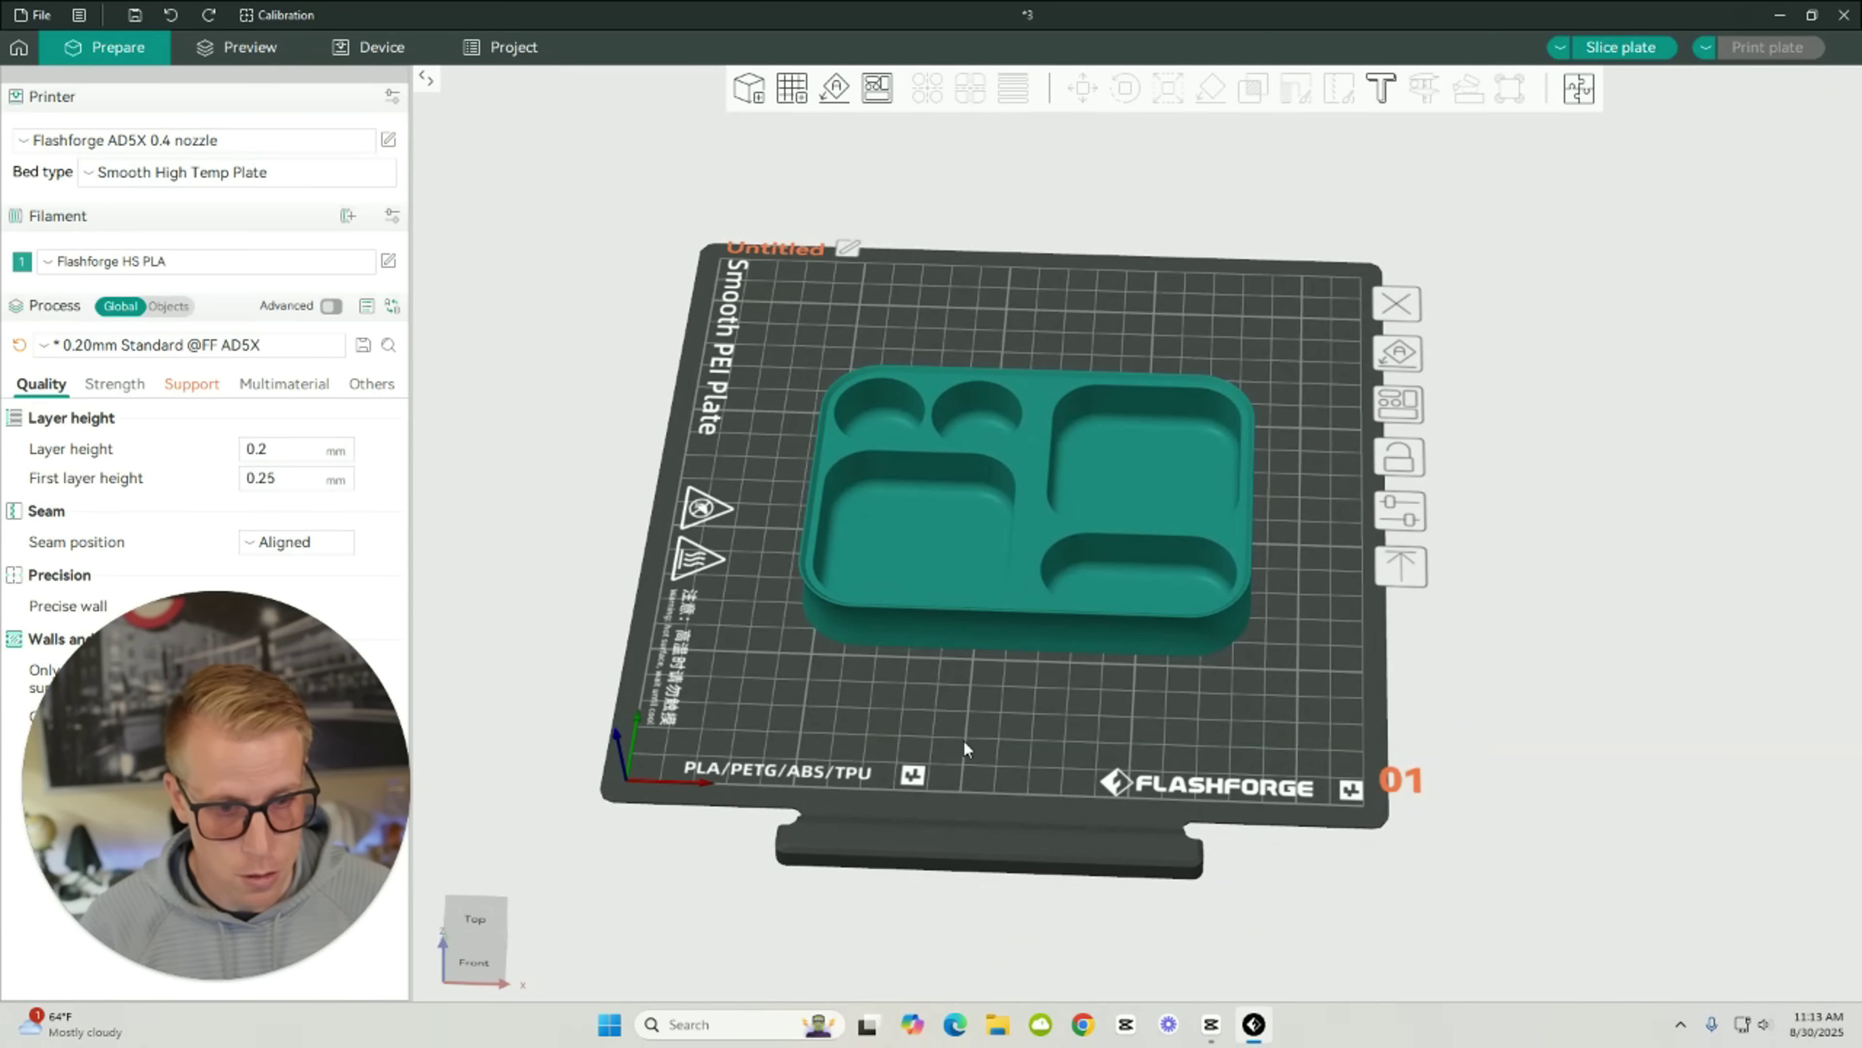
{"action": "scroll", "coordinate": [964, 740], "scroll_direction": "up", "scroll_amount": 2}
{"action": "left_click_drag", "start_coordinate": [1270, 790], "coordinate": [986, 670]}
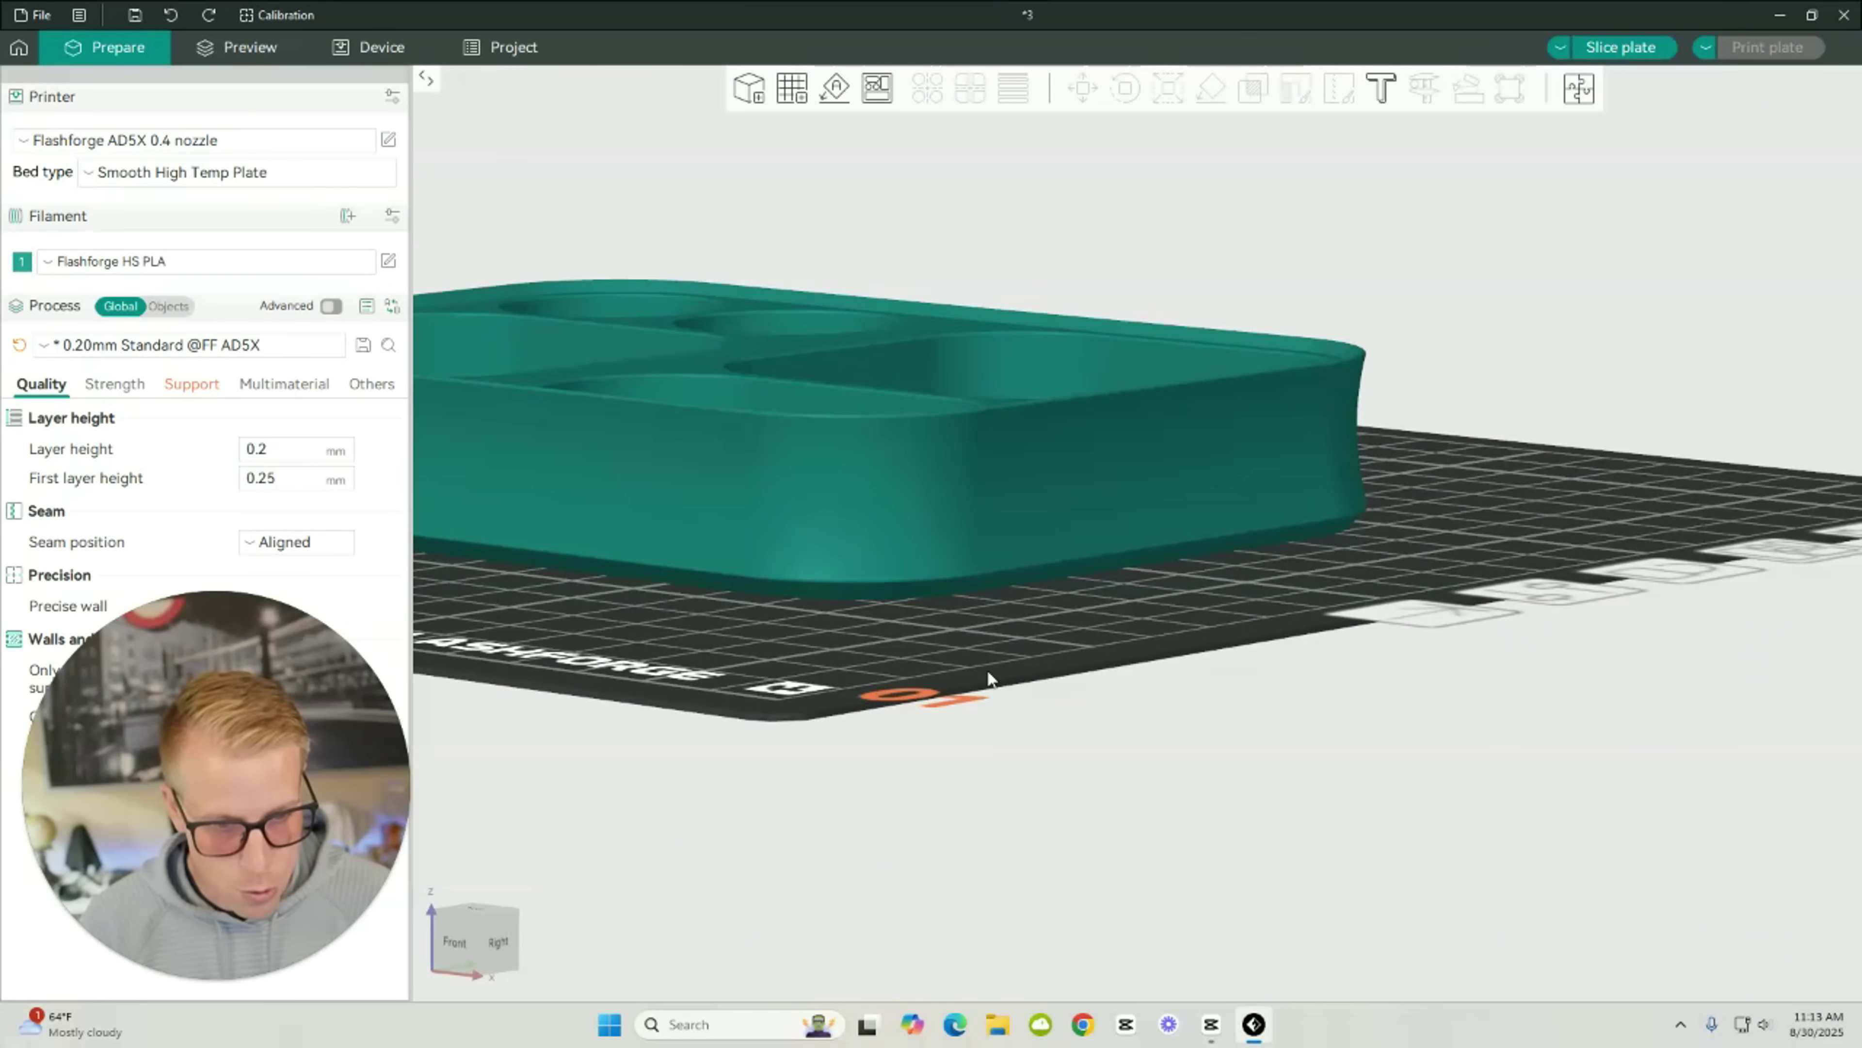
{"action": "scroll", "coordinate": [986, 670], "scroll_direction": "up", "scroll_amount": 5}
{"action": "left_click_drag", "start_coordinate": [908, 754], "coordinate": [934, 783]}
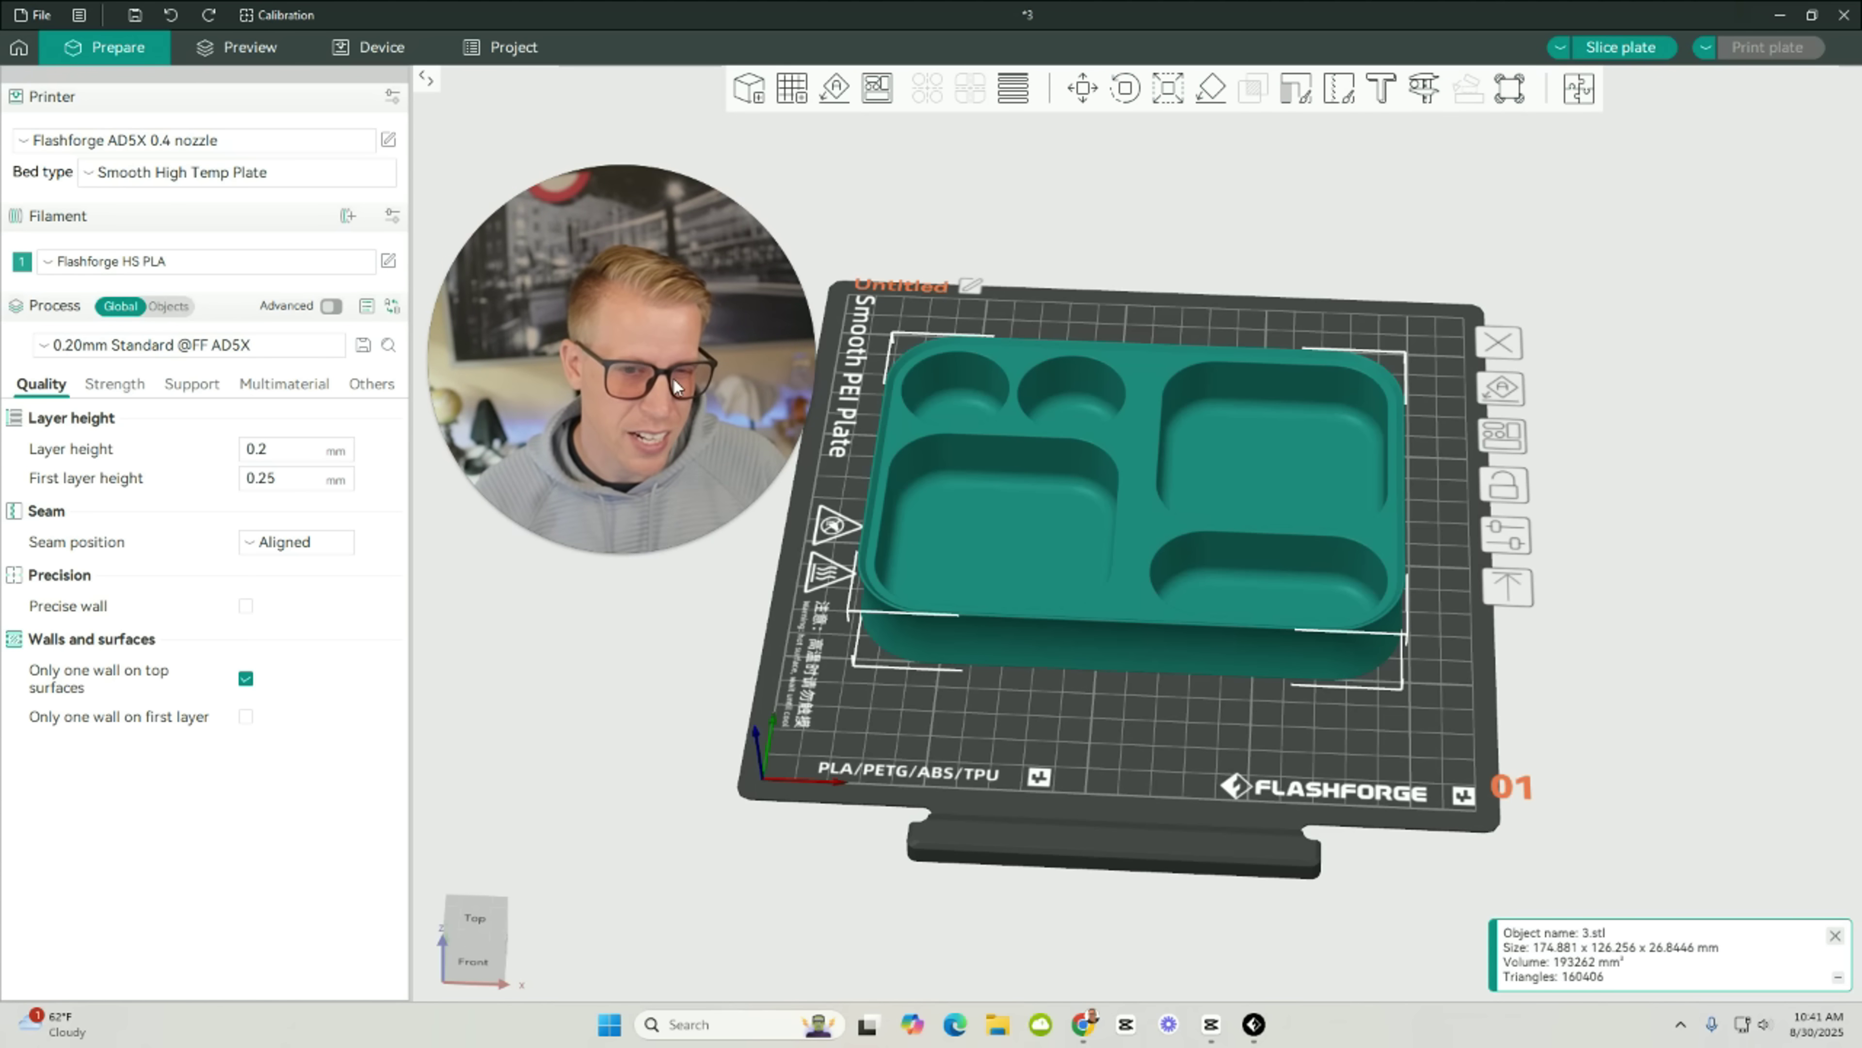
Show the Process panel's Support settings for the tray, leaving Enable support unchecked.
{"action": "left_click_drag", "start_coordinate": [1001, 730], "coordinate": [1056, 744]}
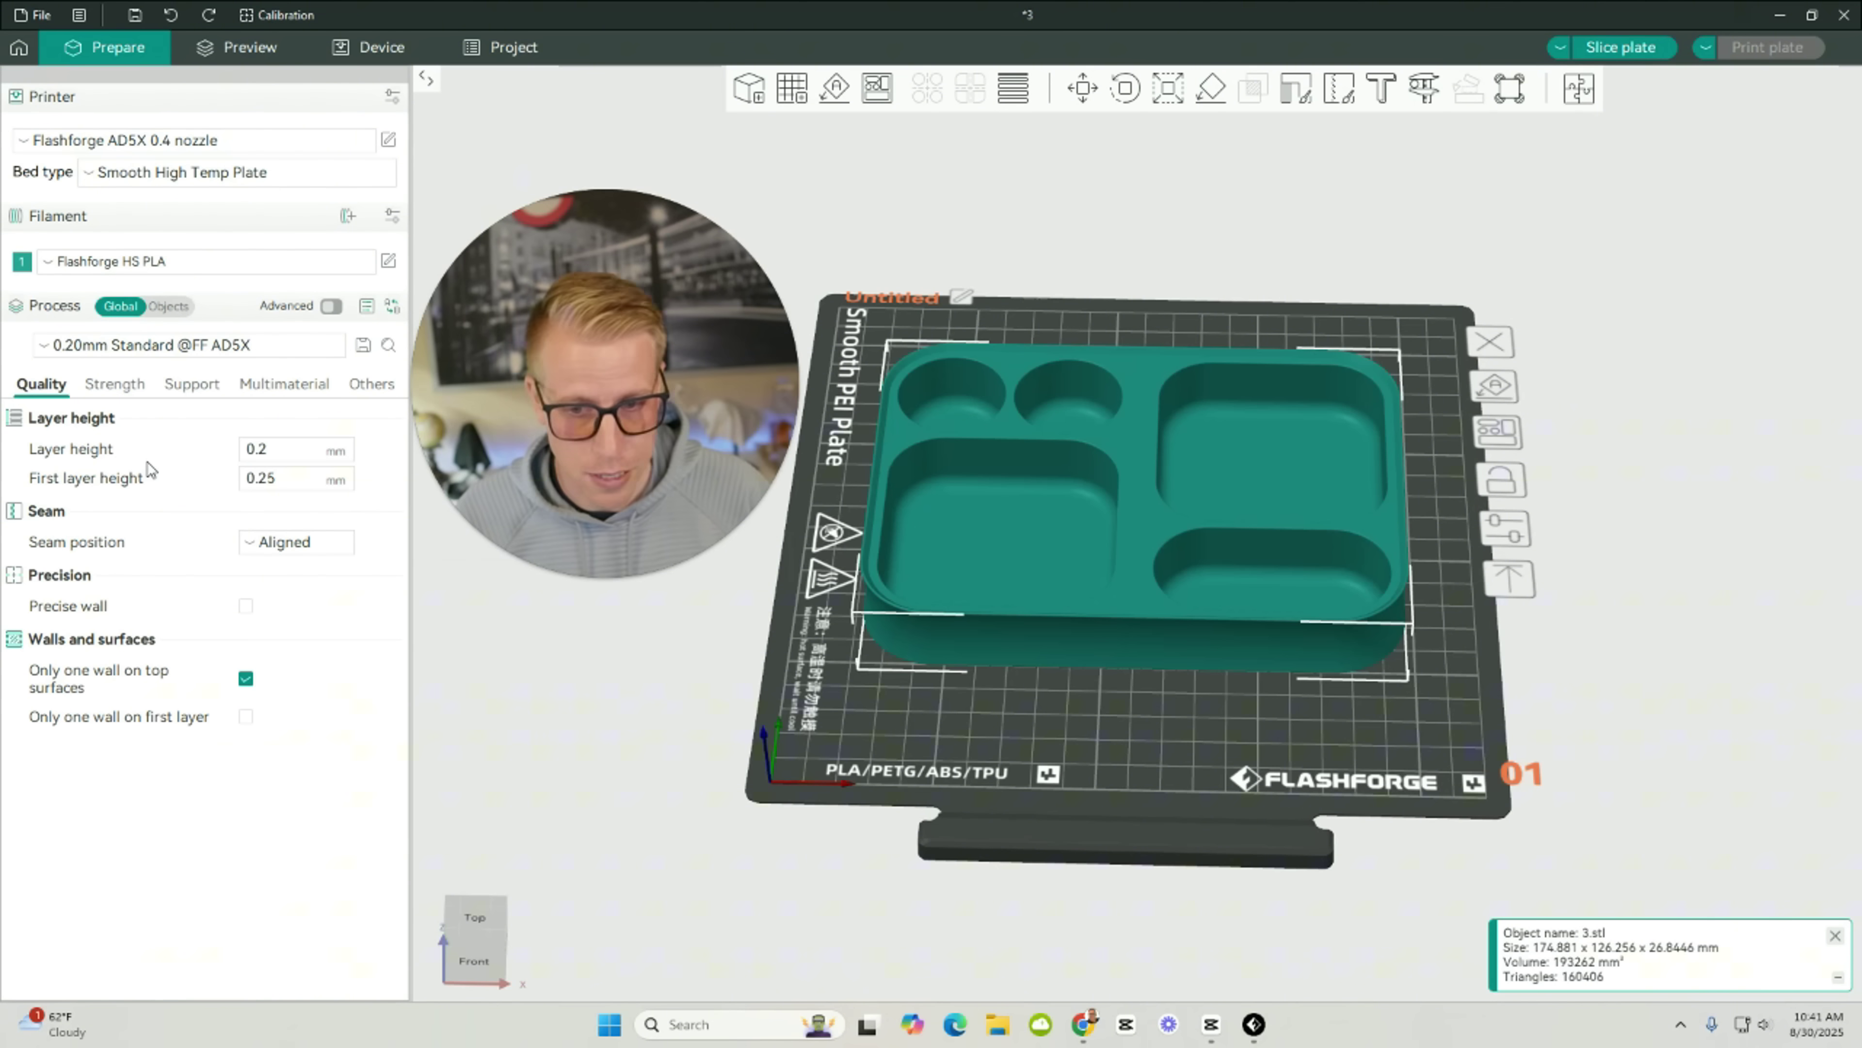
{"action": "left_click", "coordinate": [114, 385]}
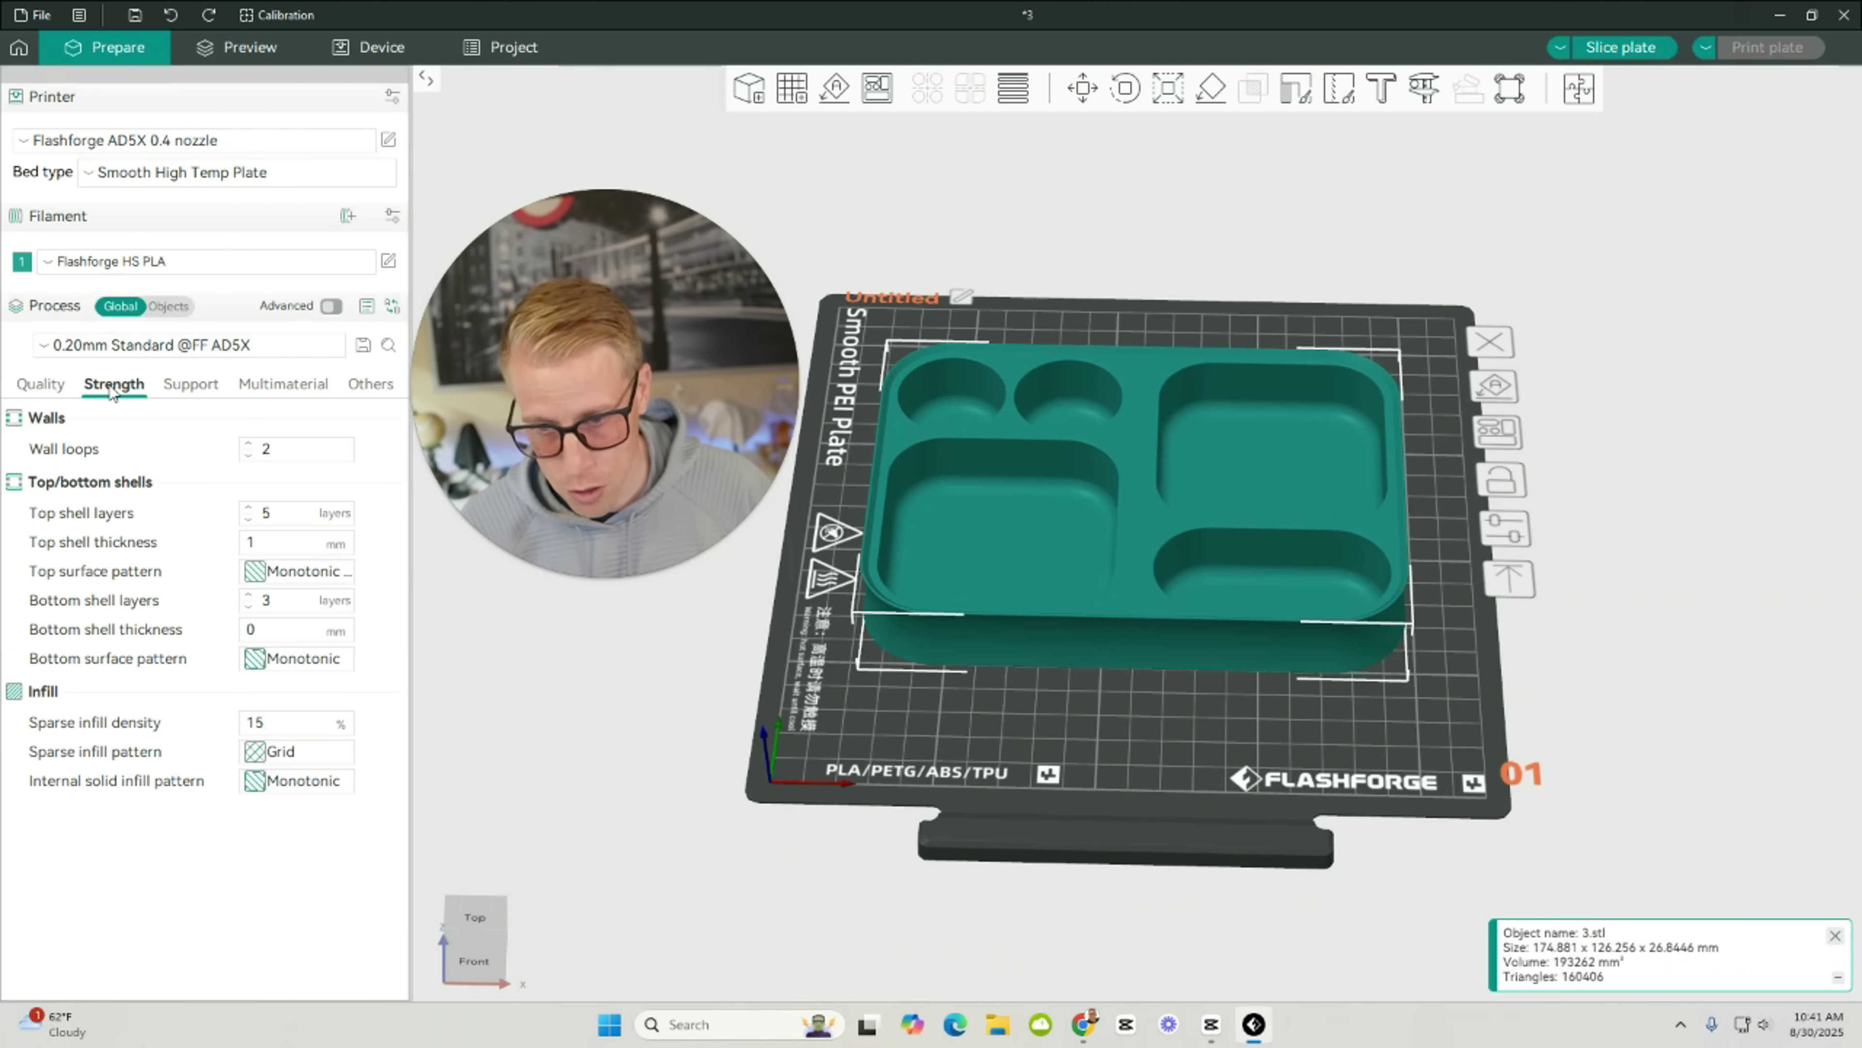
{"action": "left_click", "coordinate": [184, 381]}
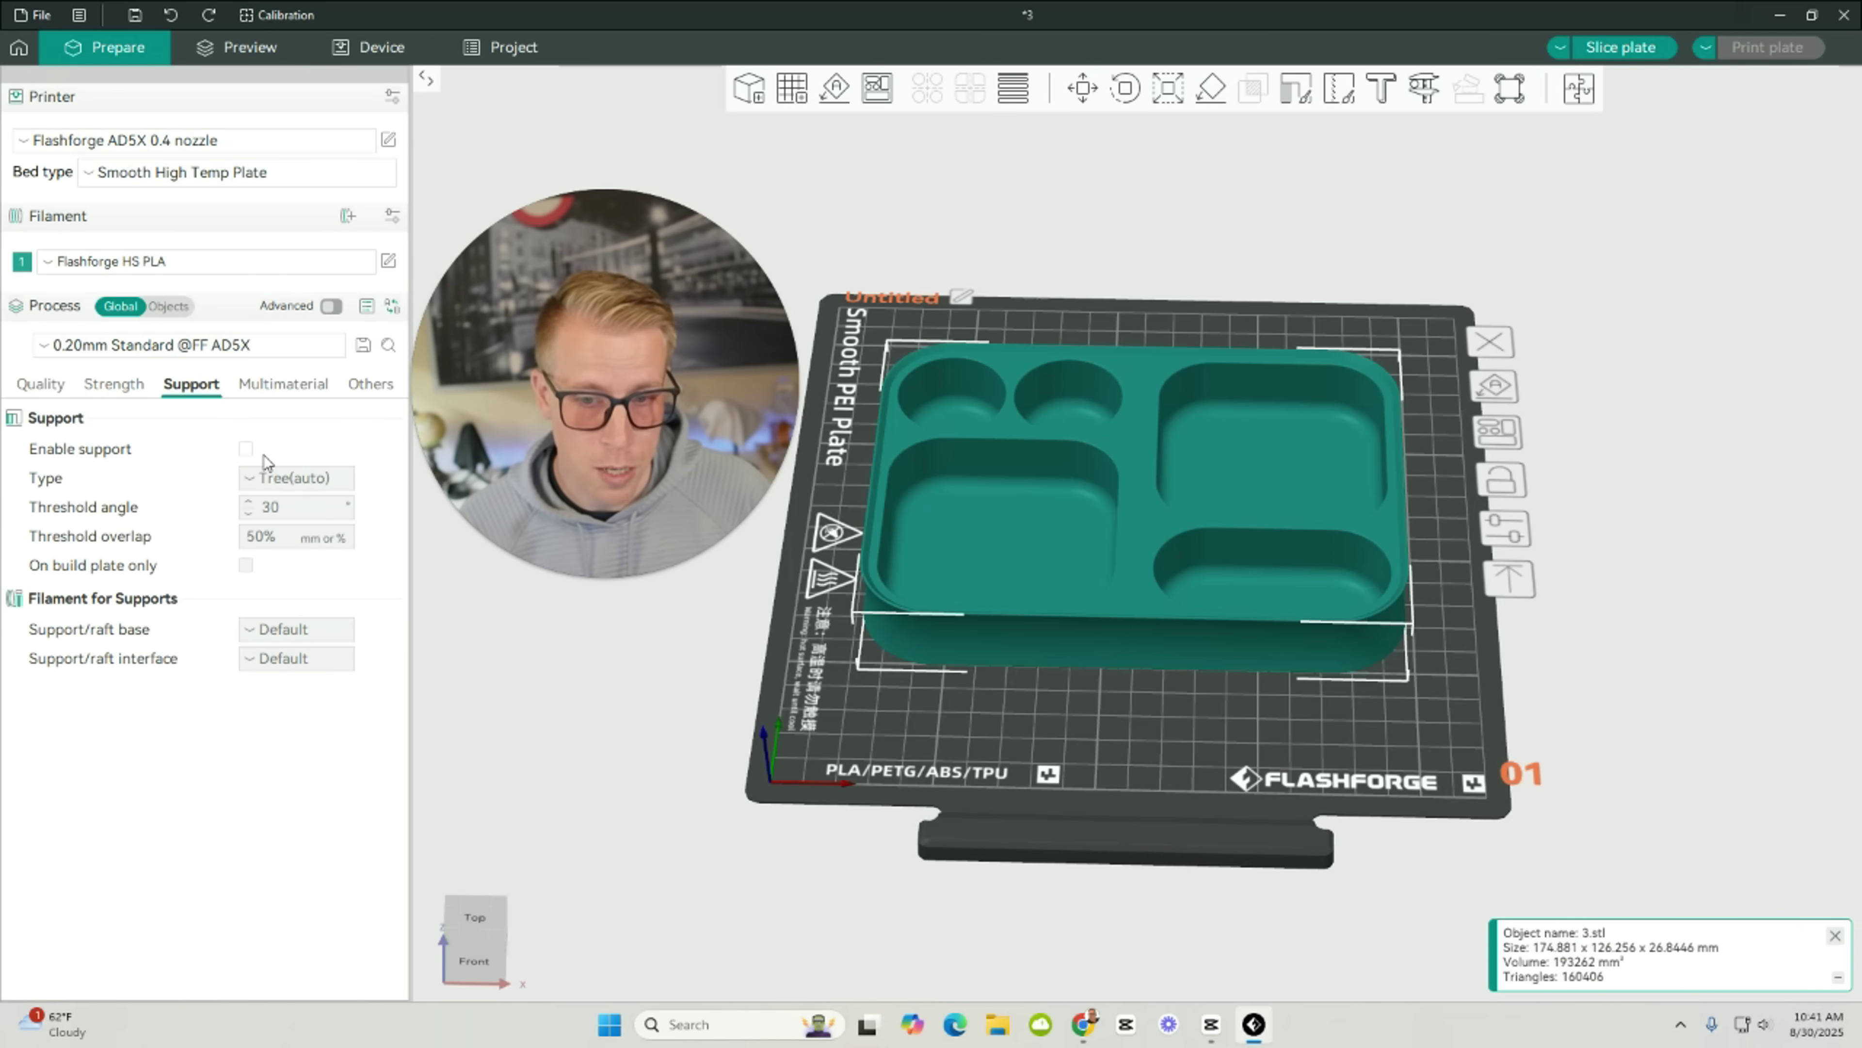
{"action": "mouse_move", "coordinate": [1106, 742]}
{"action": "left_mouse_down"}
{"action": "mouse_move", "coordinate": [1073, 707]}
{"action": "mouse_move", "coordinate": [1091, 731]}
{"action": "left_mouse_up"}
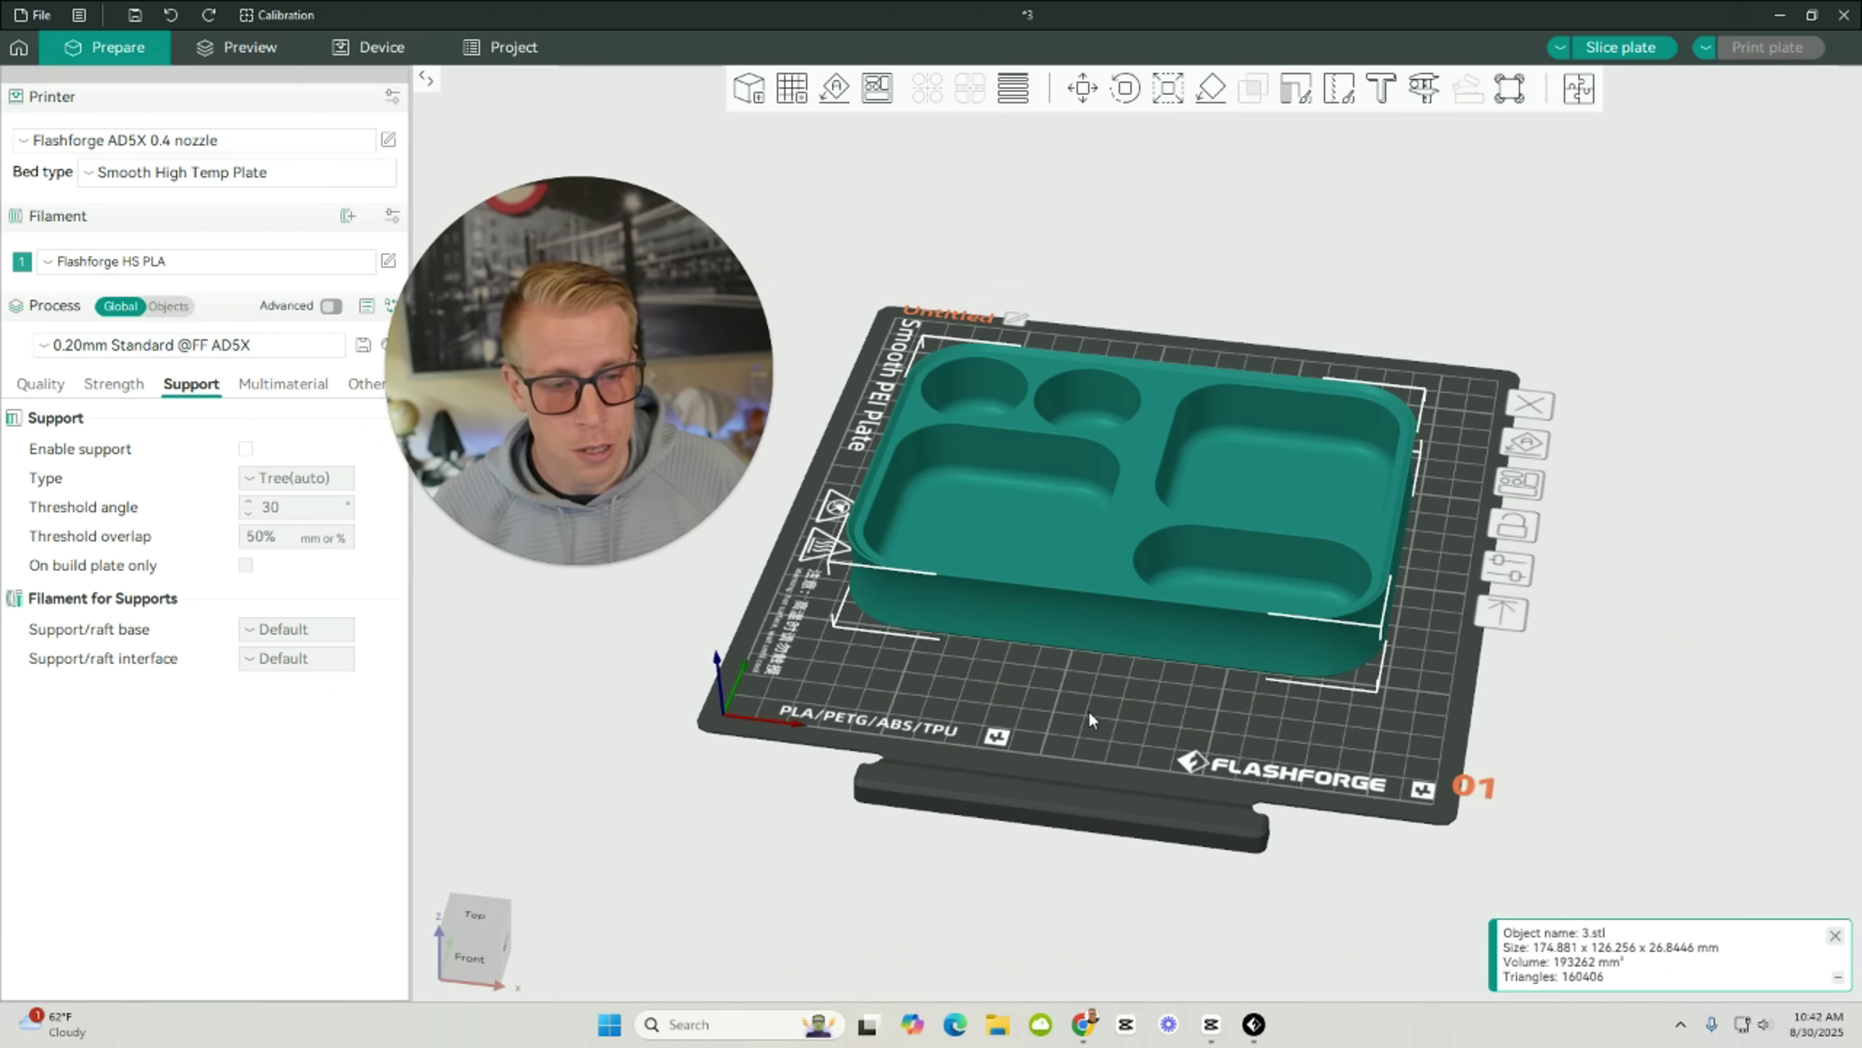
Scale the tray uniformly to 80% in X, about 139.9 × 101 mm.
{"action": "left_click_drag", "start_coordinate": [1090, 718], "coordinate": [1108, 486]}
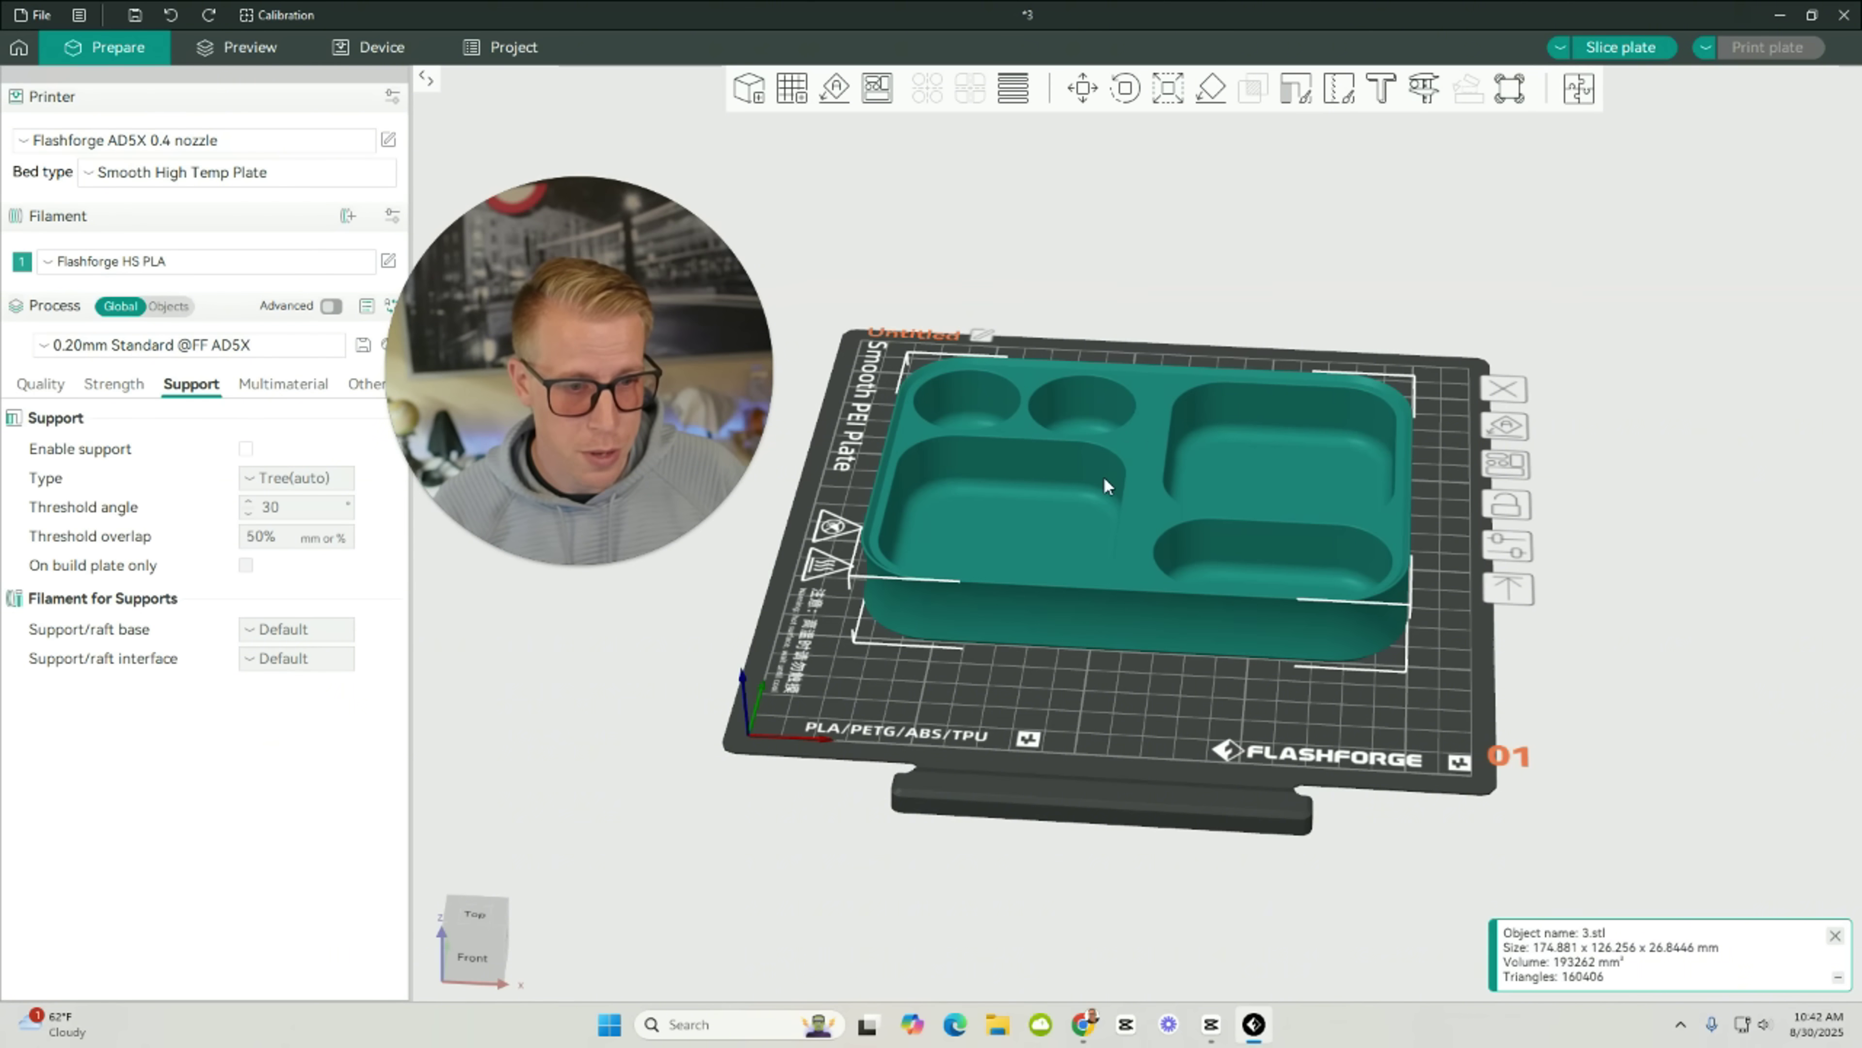
{"action": "left_click", "coordinate": [1168, 99]}
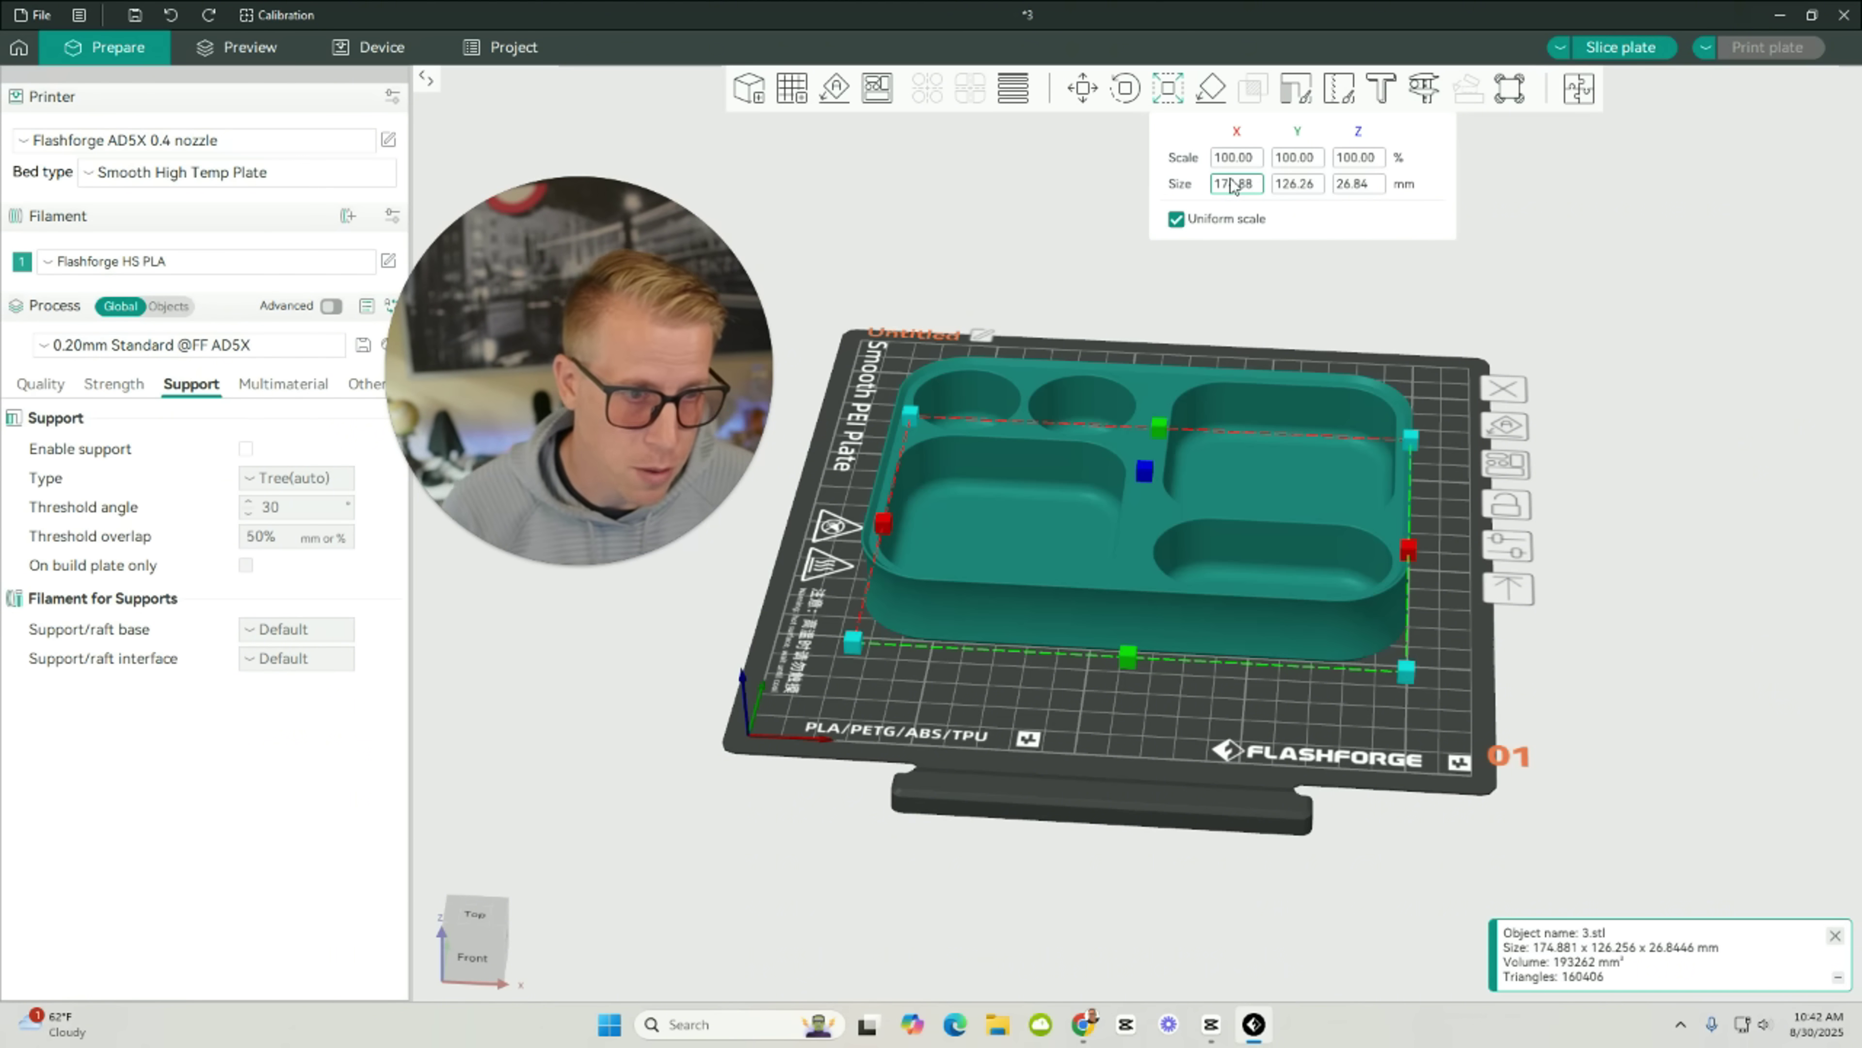
{"action": "left_click", "coordinate": [1236, 161]}
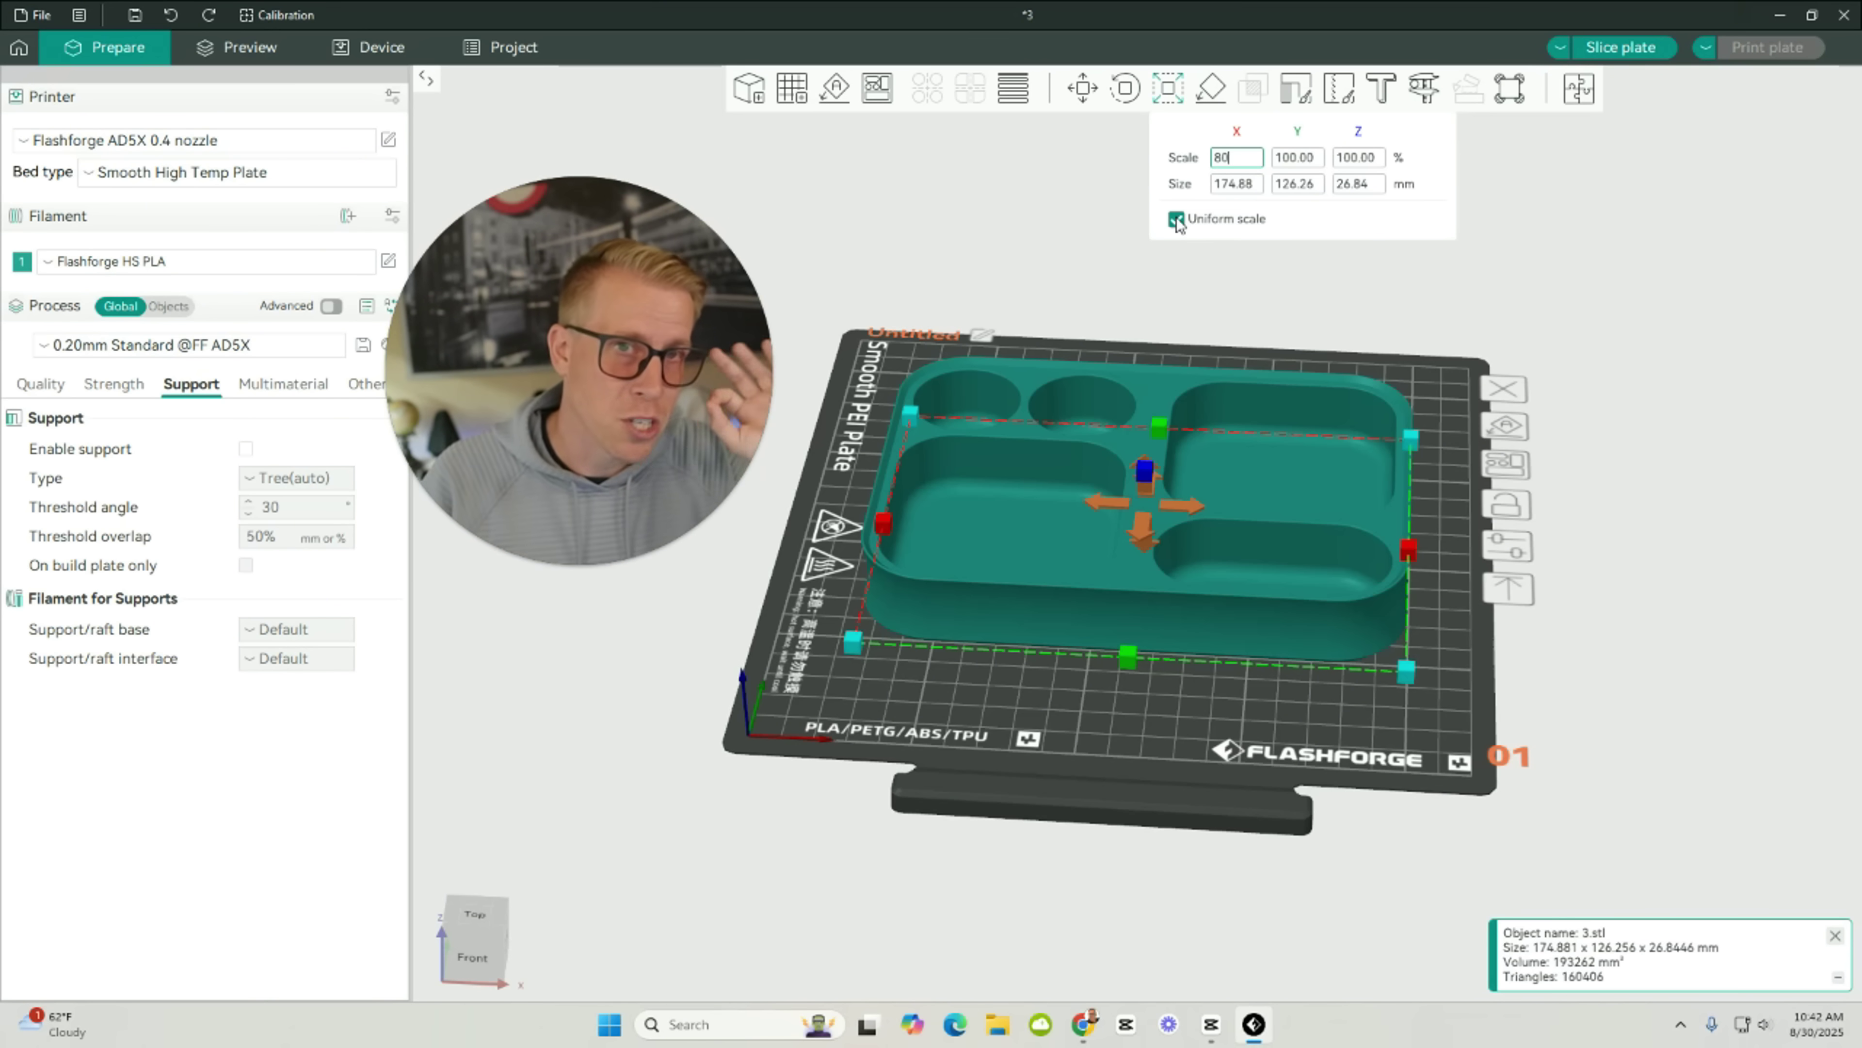
{"action": "key", "text": "Return"}
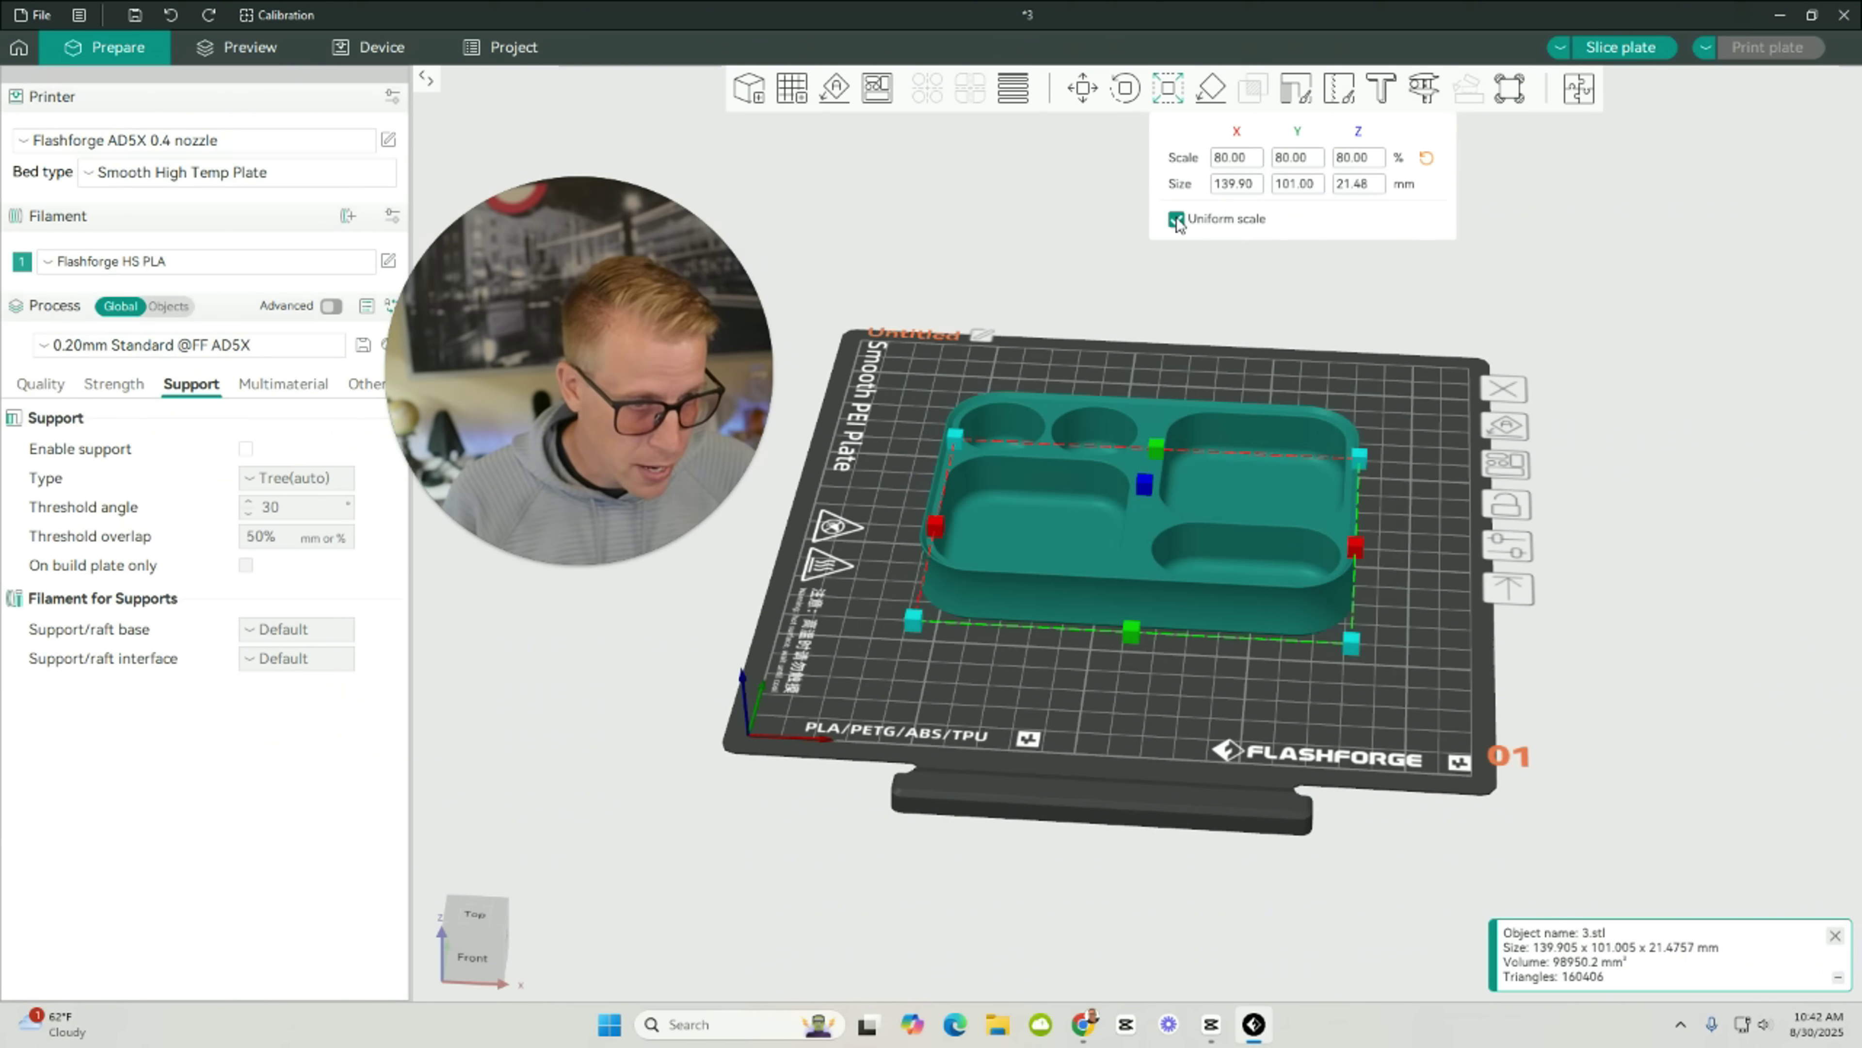
{"action": "left_click_drag", "start_coordinate": [1461, 580], "coordinate": [1417, 637]}
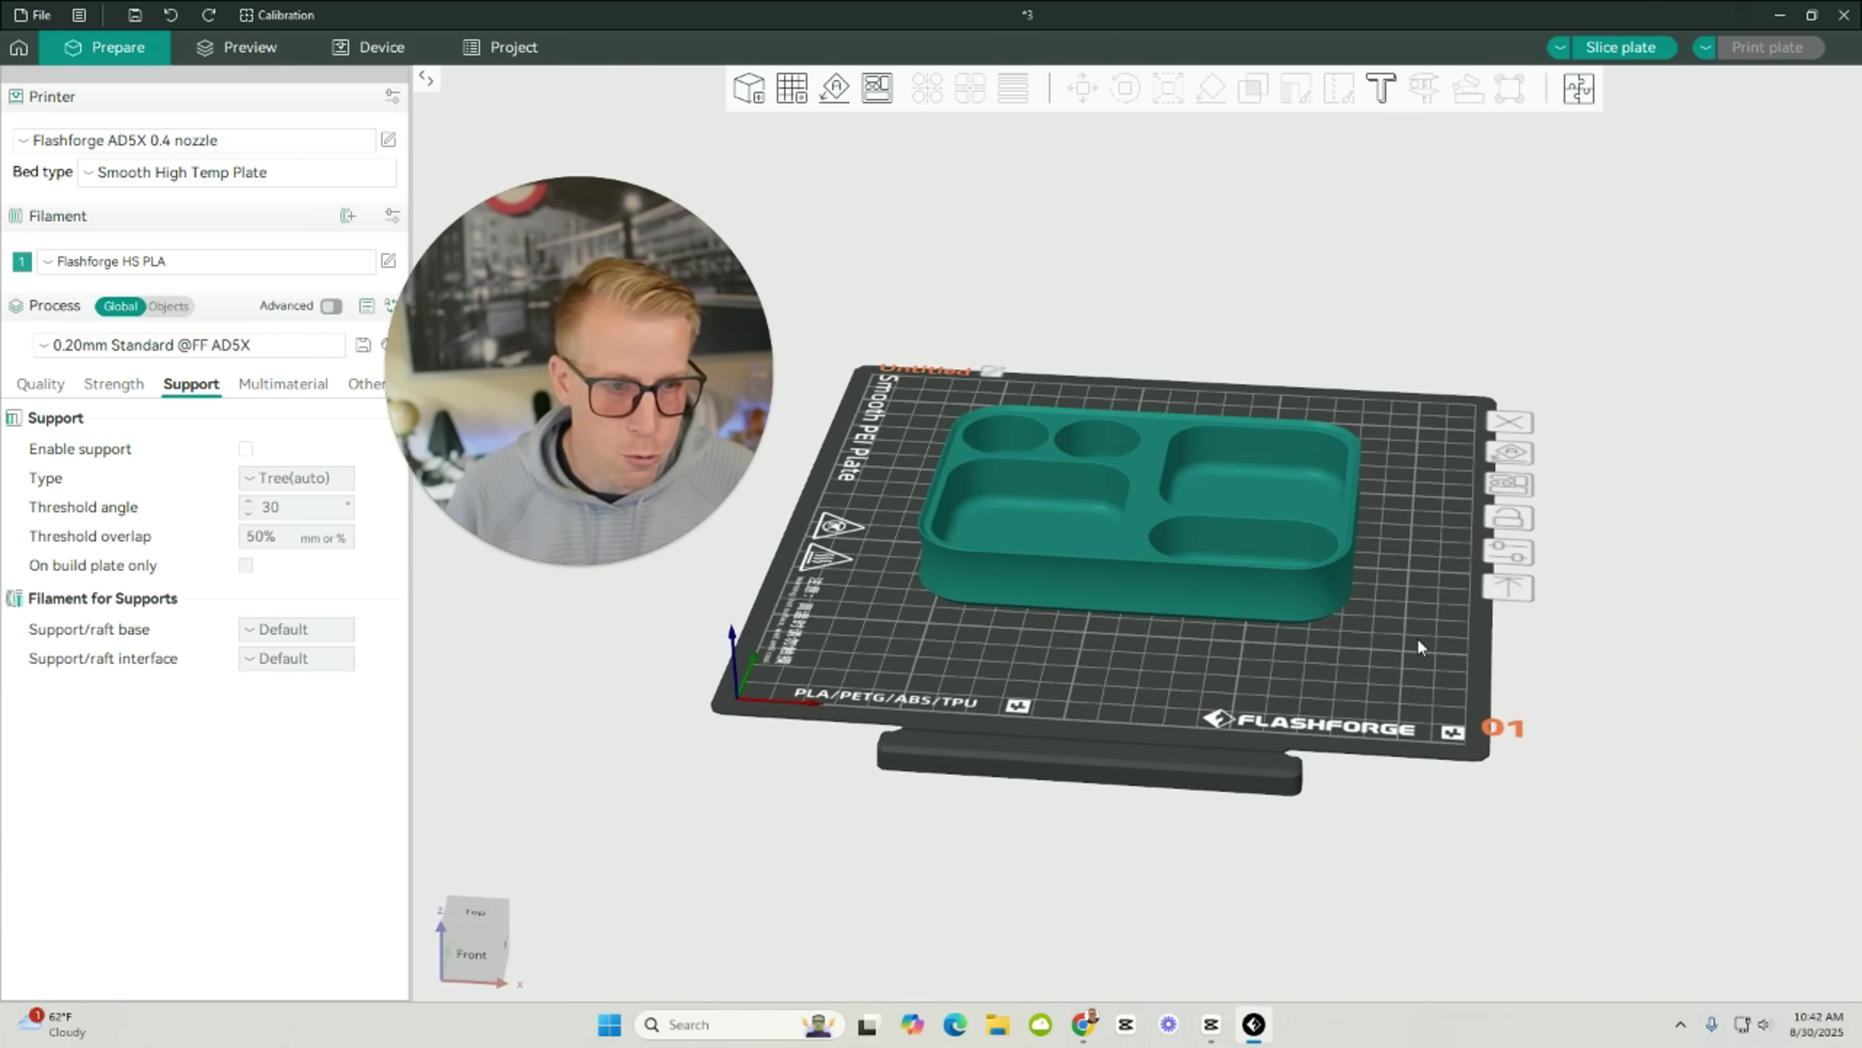
{"action": "left_click", "coordinate": [1141, 509]}
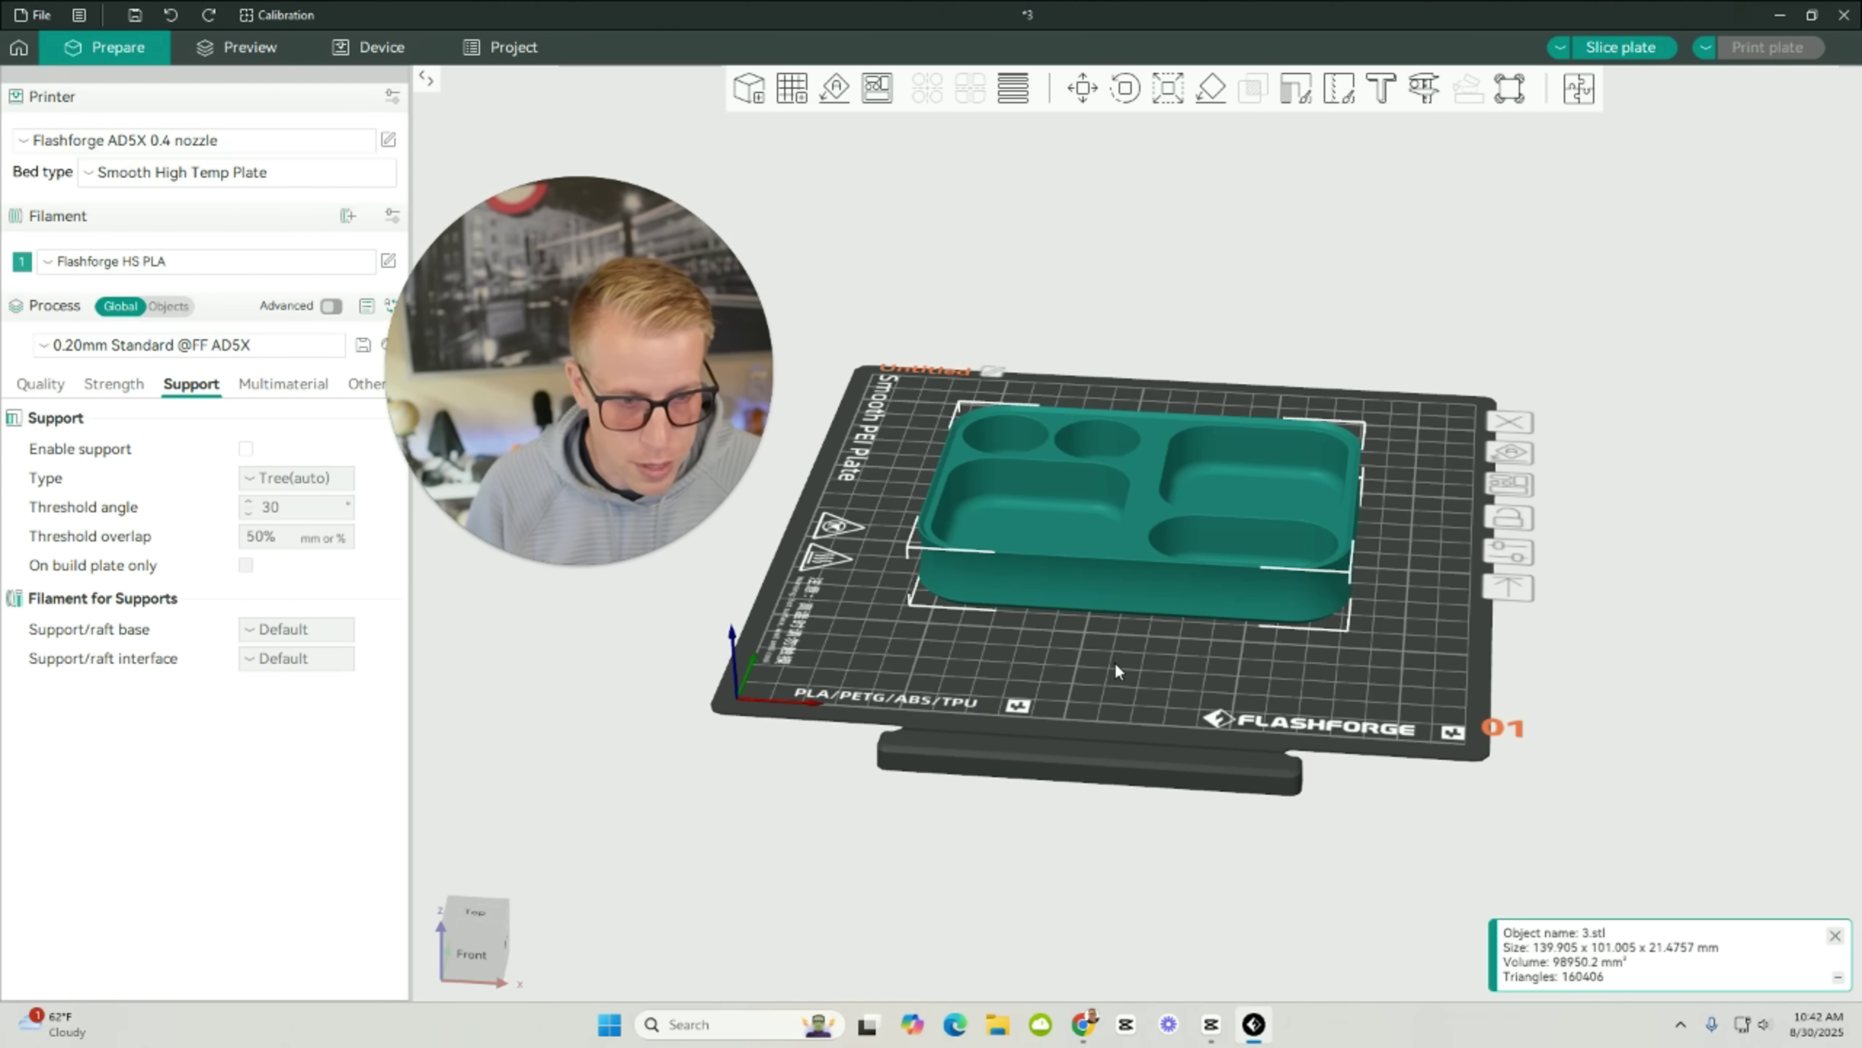
Stretch the tray to about 132% along Z, undoing an accidental Y stretch.
{"action": "left_click_drag", "start_coordinate": [1114, 661], "coordinate": [1121, 620]}
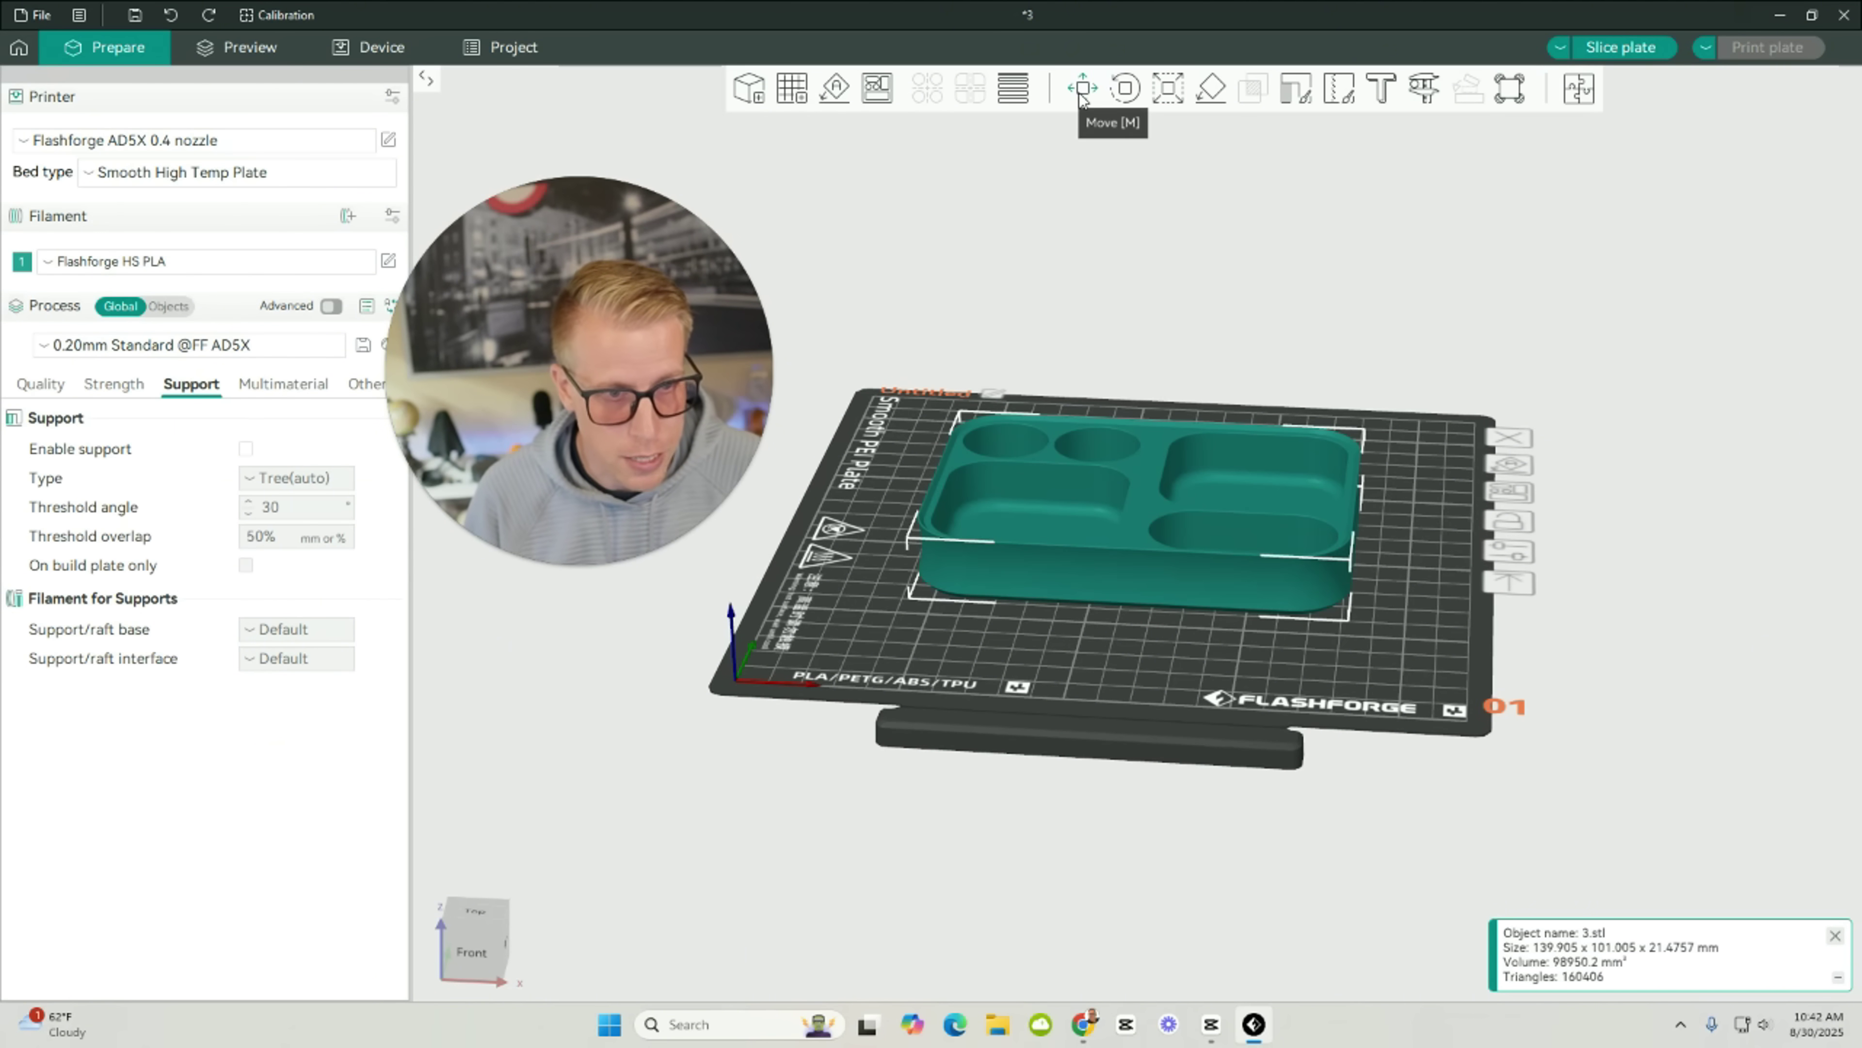
{"action": "left_click", "coordinate": [1165, 101]}
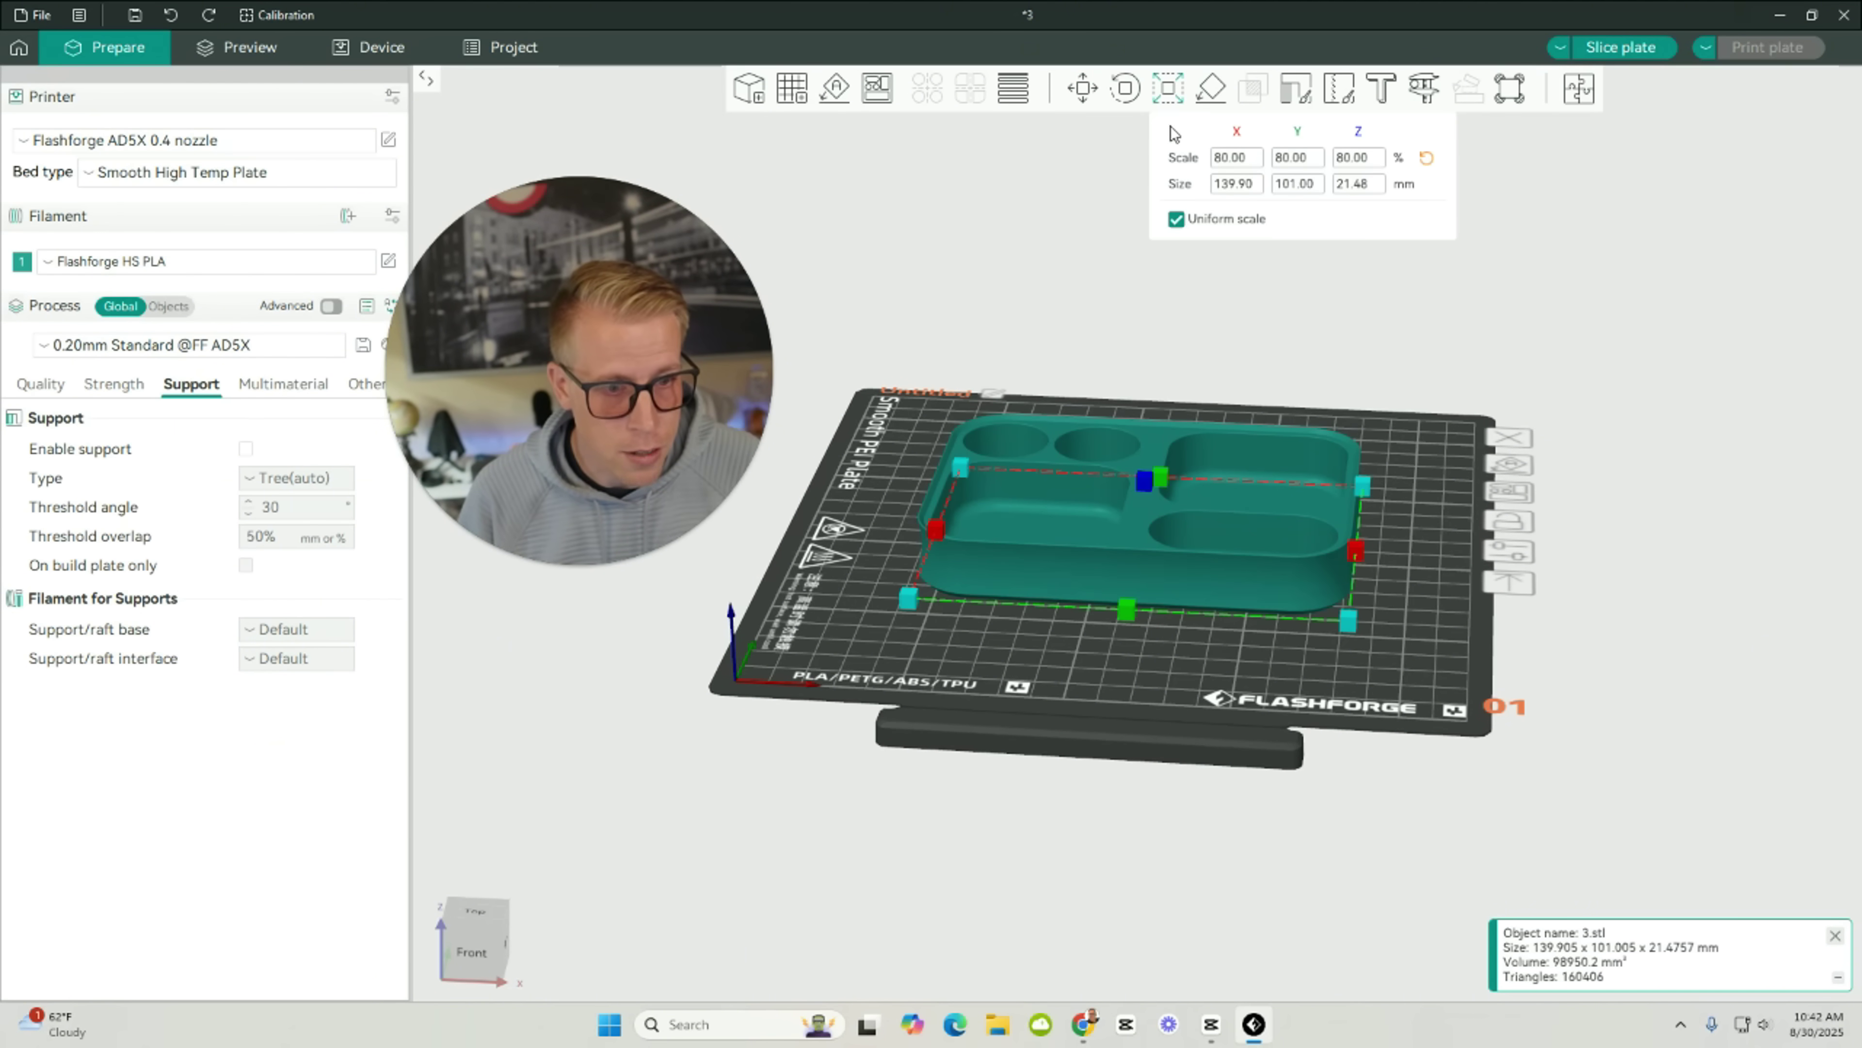
{"action": "left_click_drag", "start_coordinate": [1370, 637], "coordinate": [1258, 547]}
{"action": "left_click_drag", "start_coordinate": [1145, 481], "coordinate": [1144, 438]}
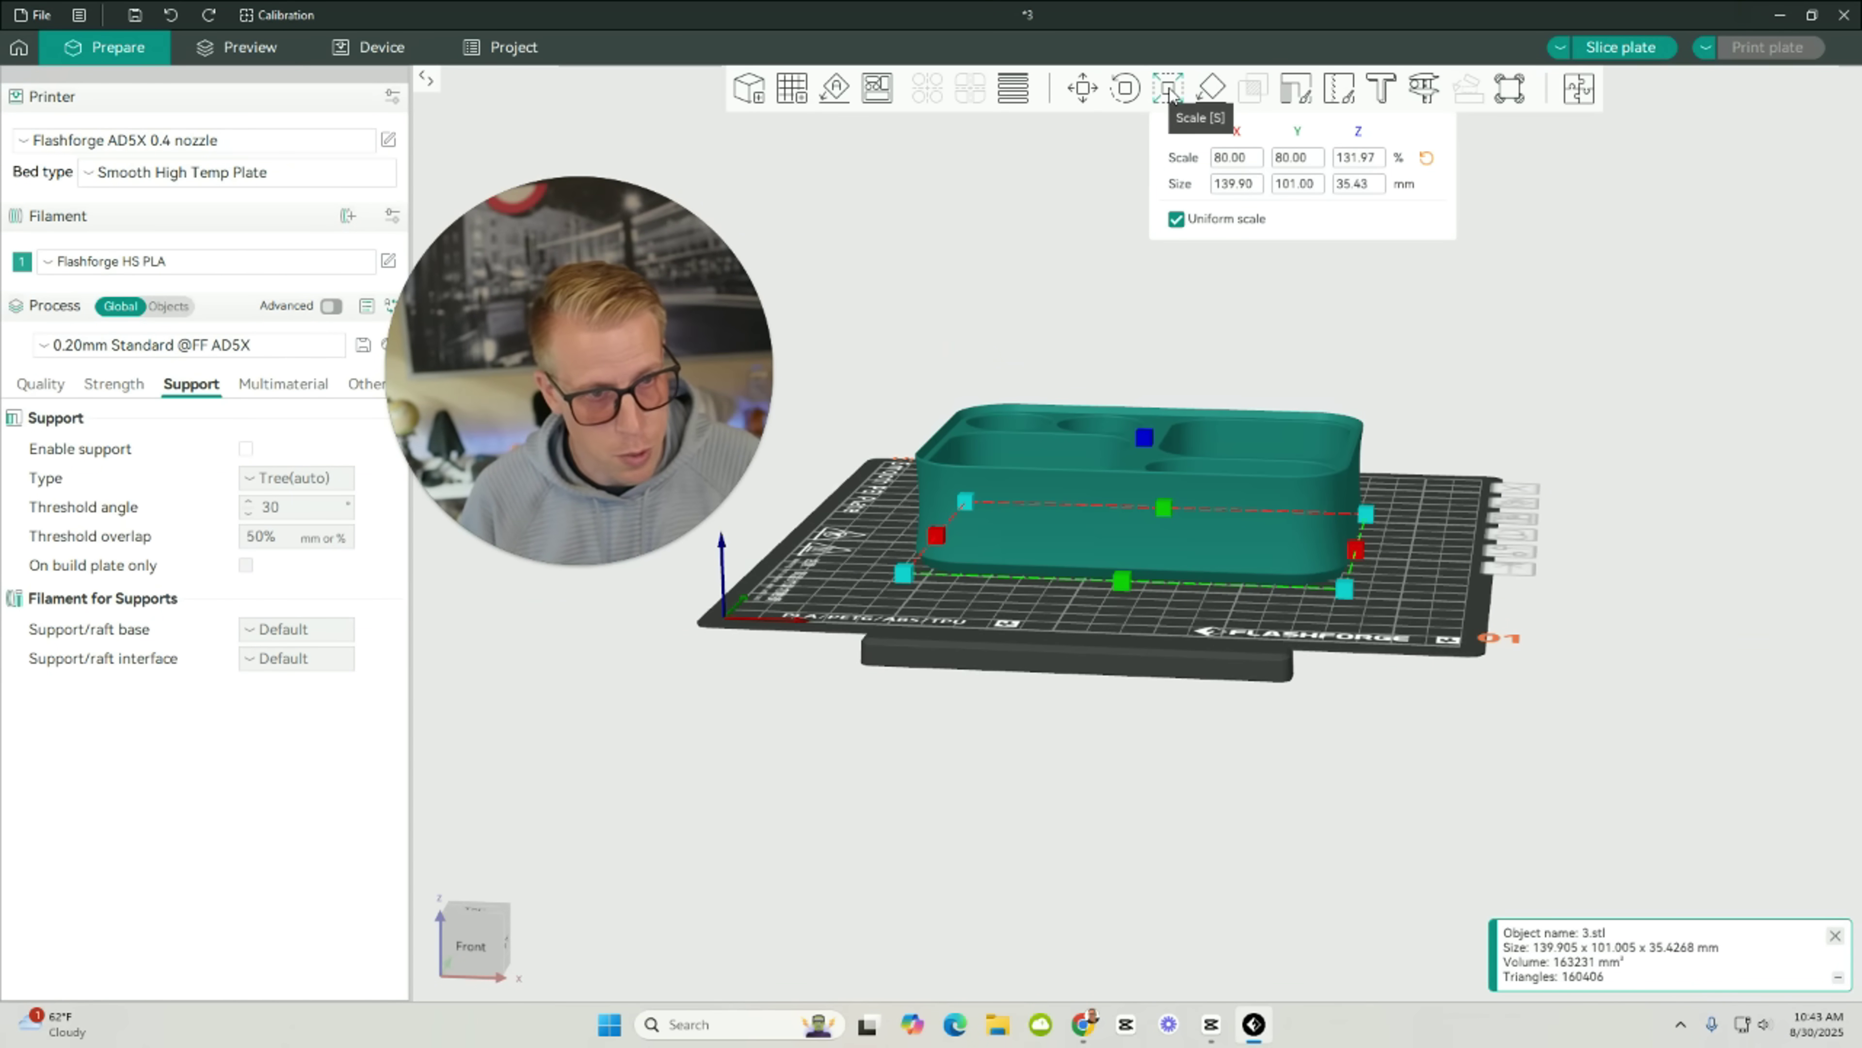
{"action": "left_click_drag", "start_coordinate": [1576, 608], "coordinate": [1333, 616]}
{"action": "mouse_move", "coordinate": [1298, 552]}
{"action": "left_mouse_down"}
{"action": "mouse_move", "coordinate": [1379, 564]}
{"action": "mouse_move", "coordinate": [1317, 559]}
{"action": "left_mouse_up"}
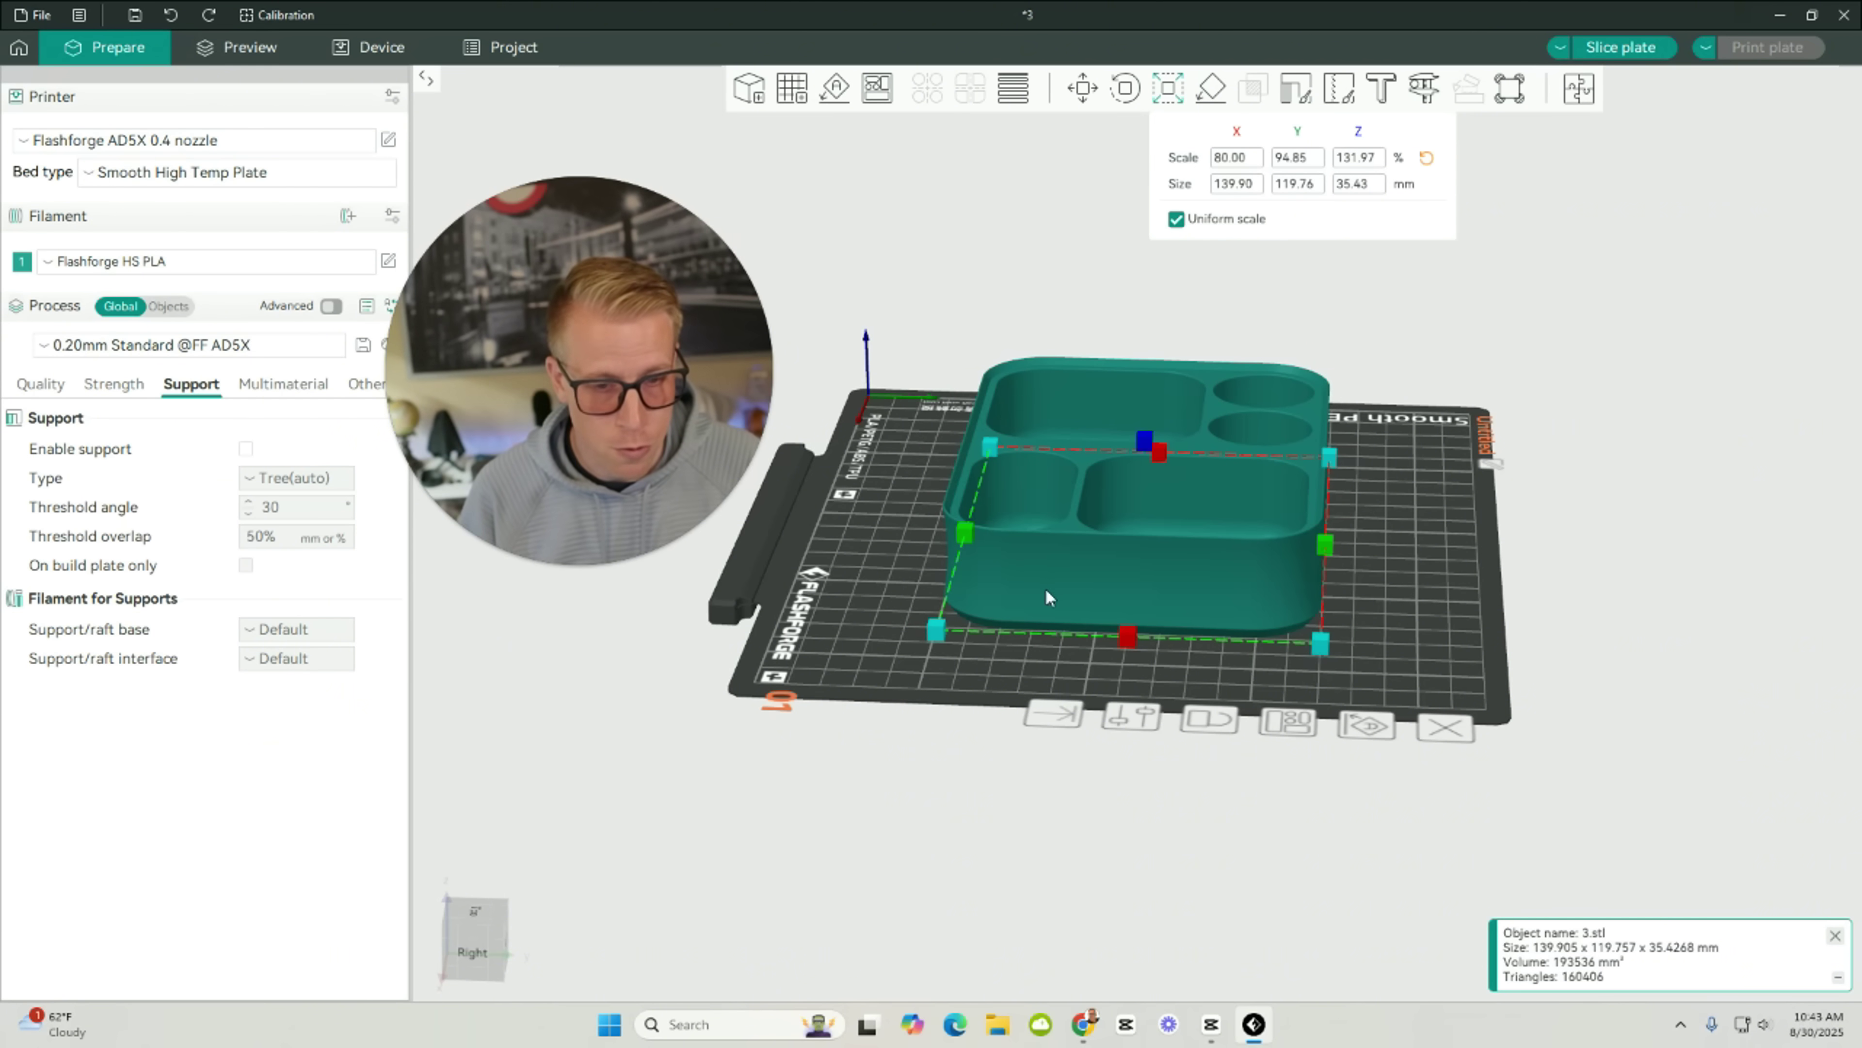
{"action": "left_click", "coordinate": [175, 20]}
{"action": "left_click_drag", "start_coordinate": [806, 410], "coordinate": [1037, 411]}
{"action": "left_click", "coordinate": [946, 377]}
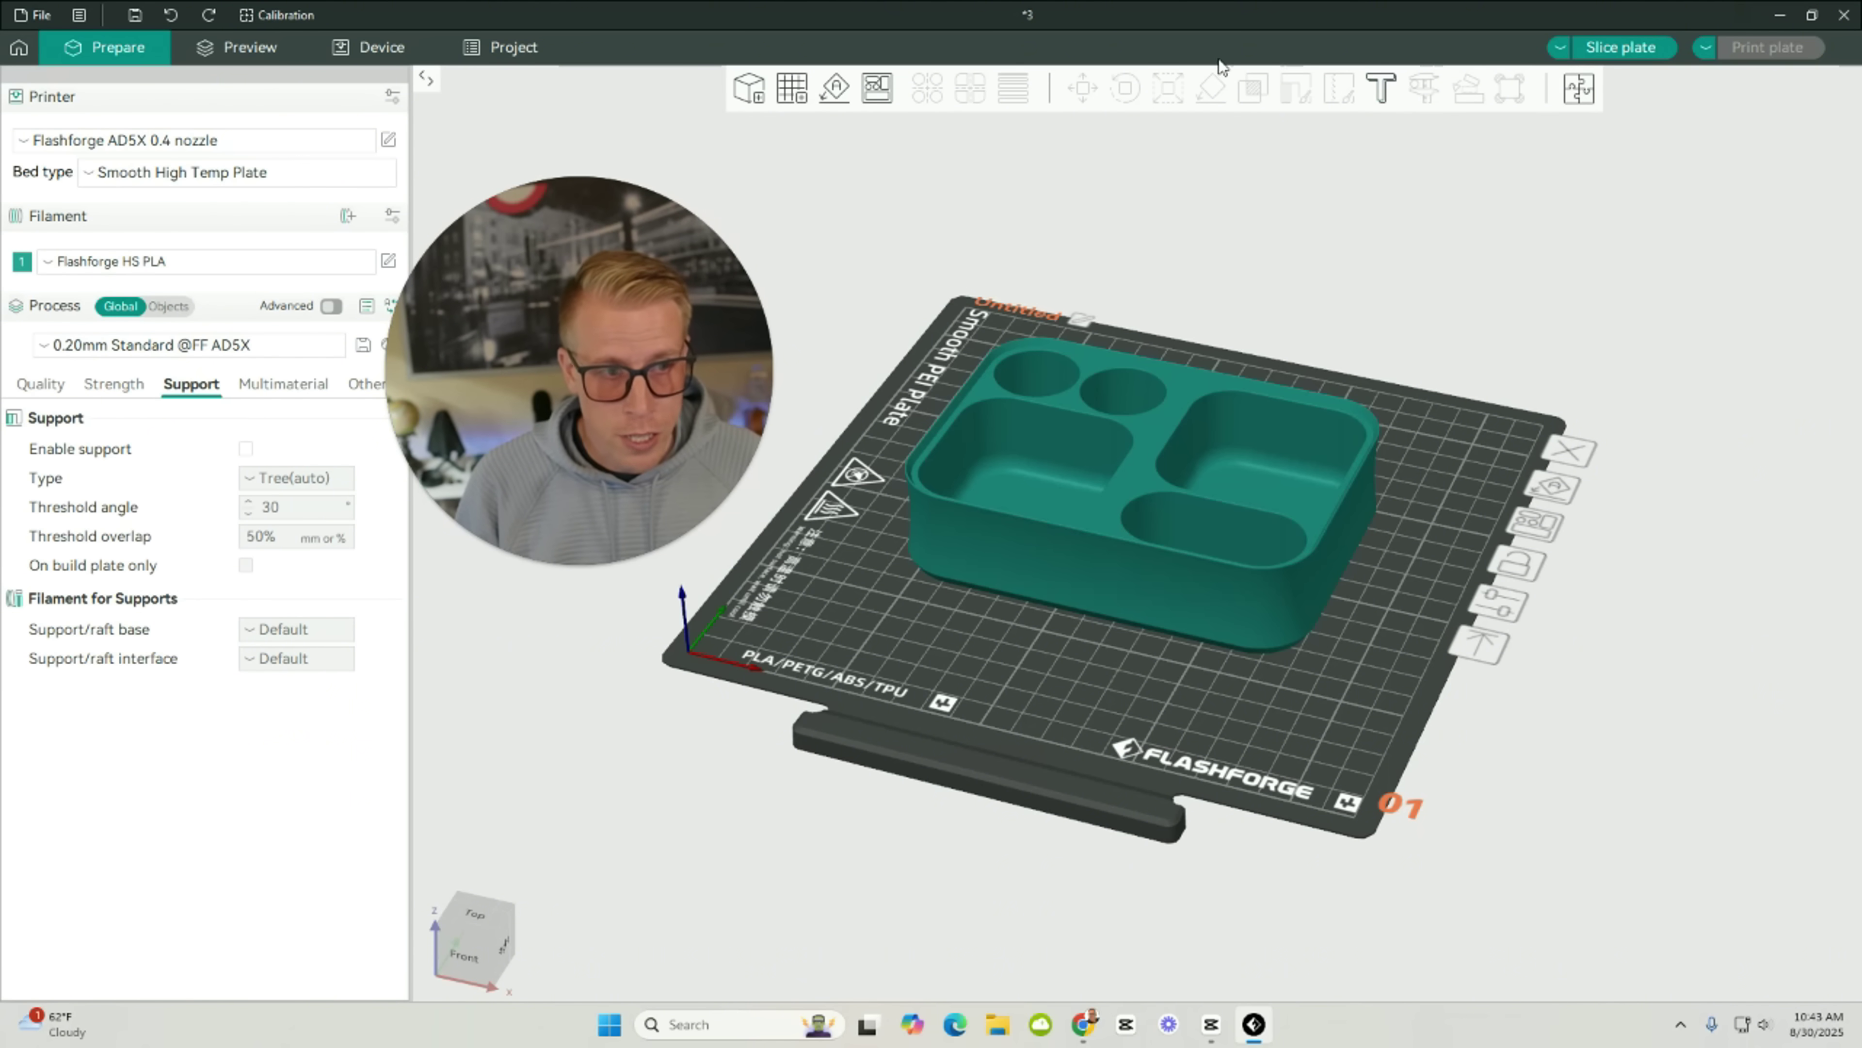
Place an embossed text label on the tray's front wall, then undo it.
{"action": "left_click", "coordinate": [1154, 450]}
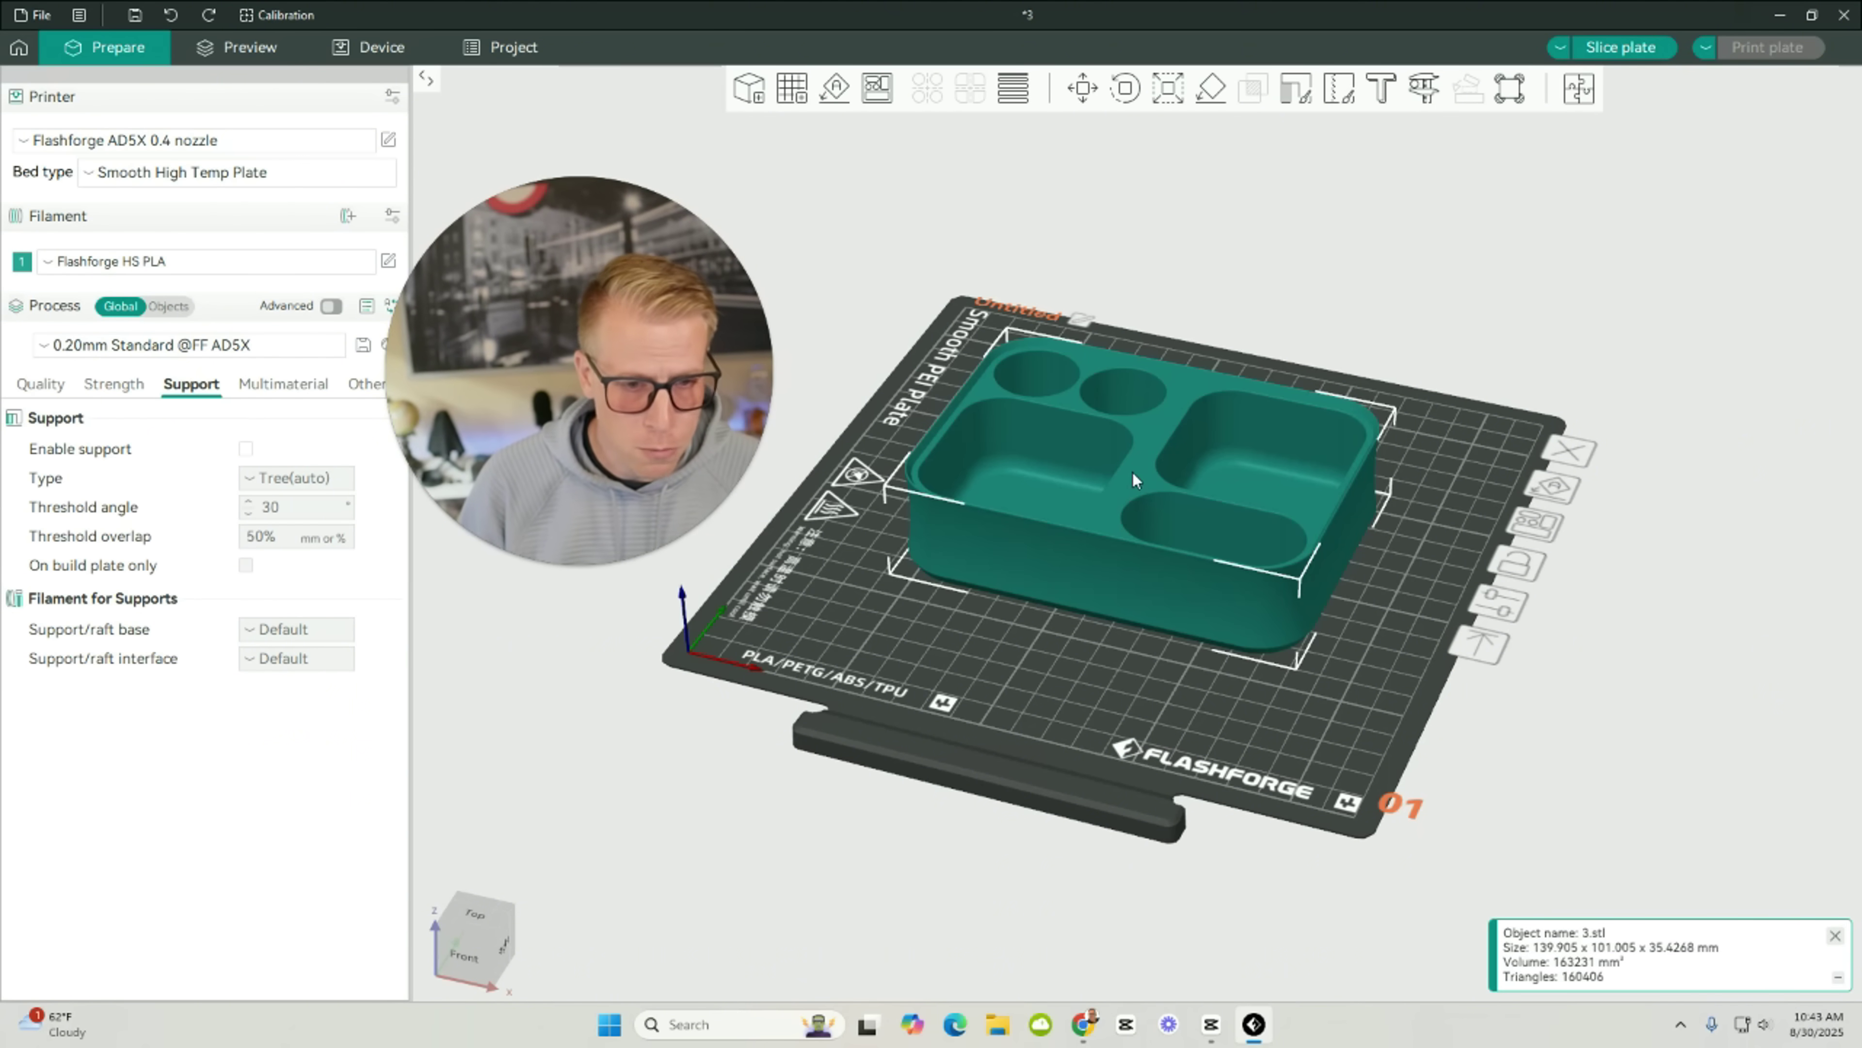
{"action": "left_click_drag", "start_coordinate": [1132, 472], "coordinate": [1205, 696]}
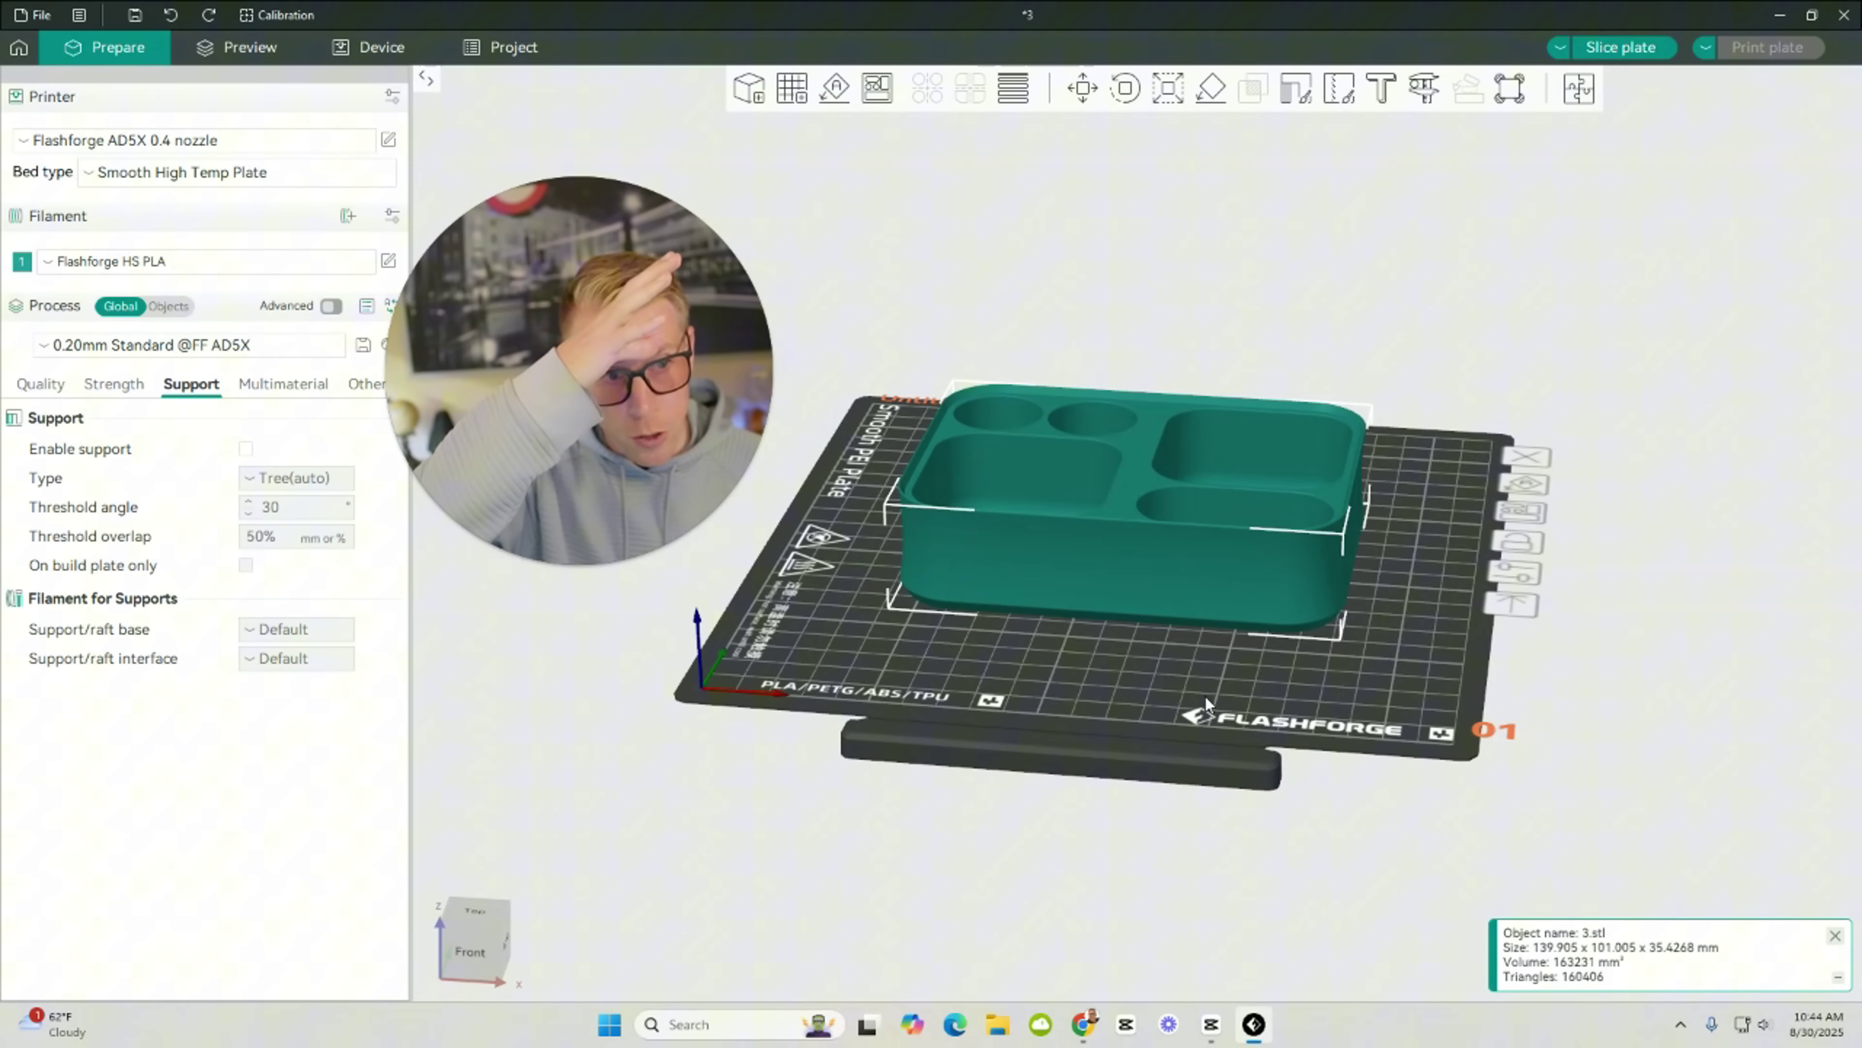
{"action": "left_click", "coordinate": [1381, 89]}
{"action": "left_click_drag", "start_coordinate": [1137, 485], "coordinate": [1101, 564]}
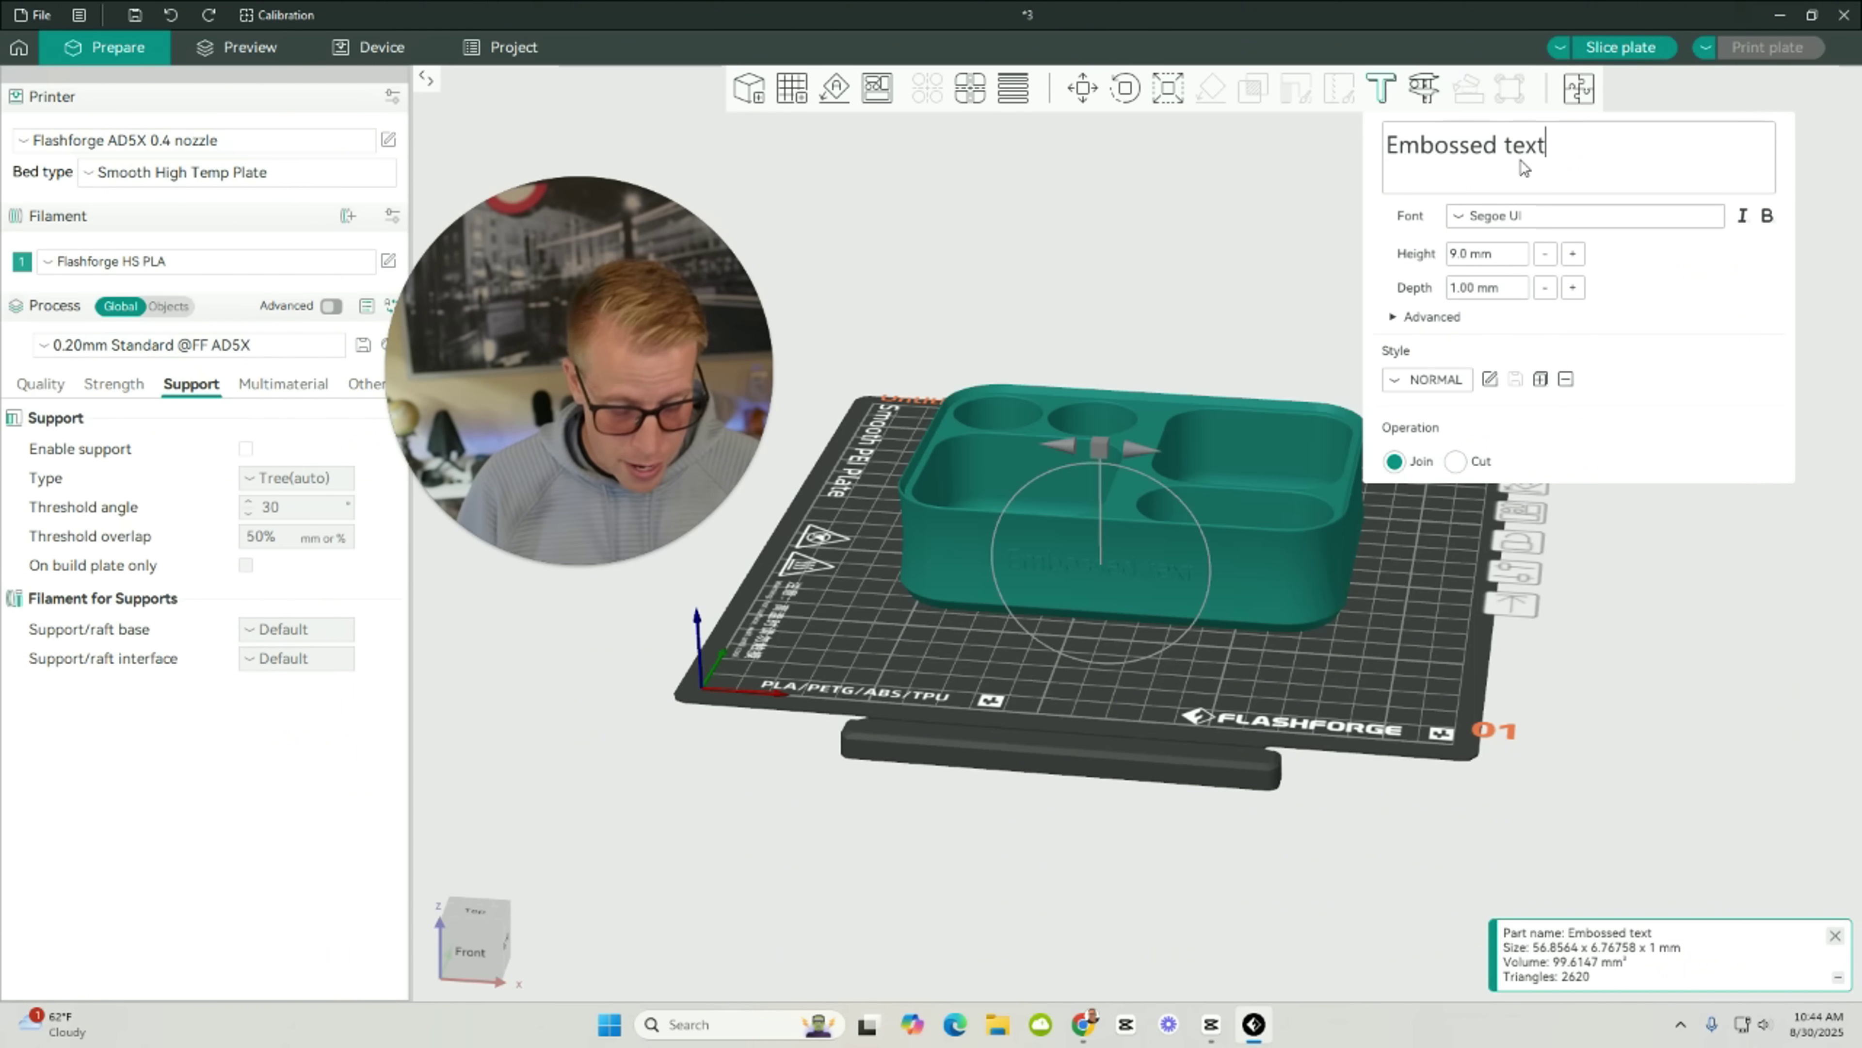
{"action": "left_click_drag", "start_coordinate": [1600, 141], "coordinate": [1350, 154]}
{"action": "key", "text": "Escape"}
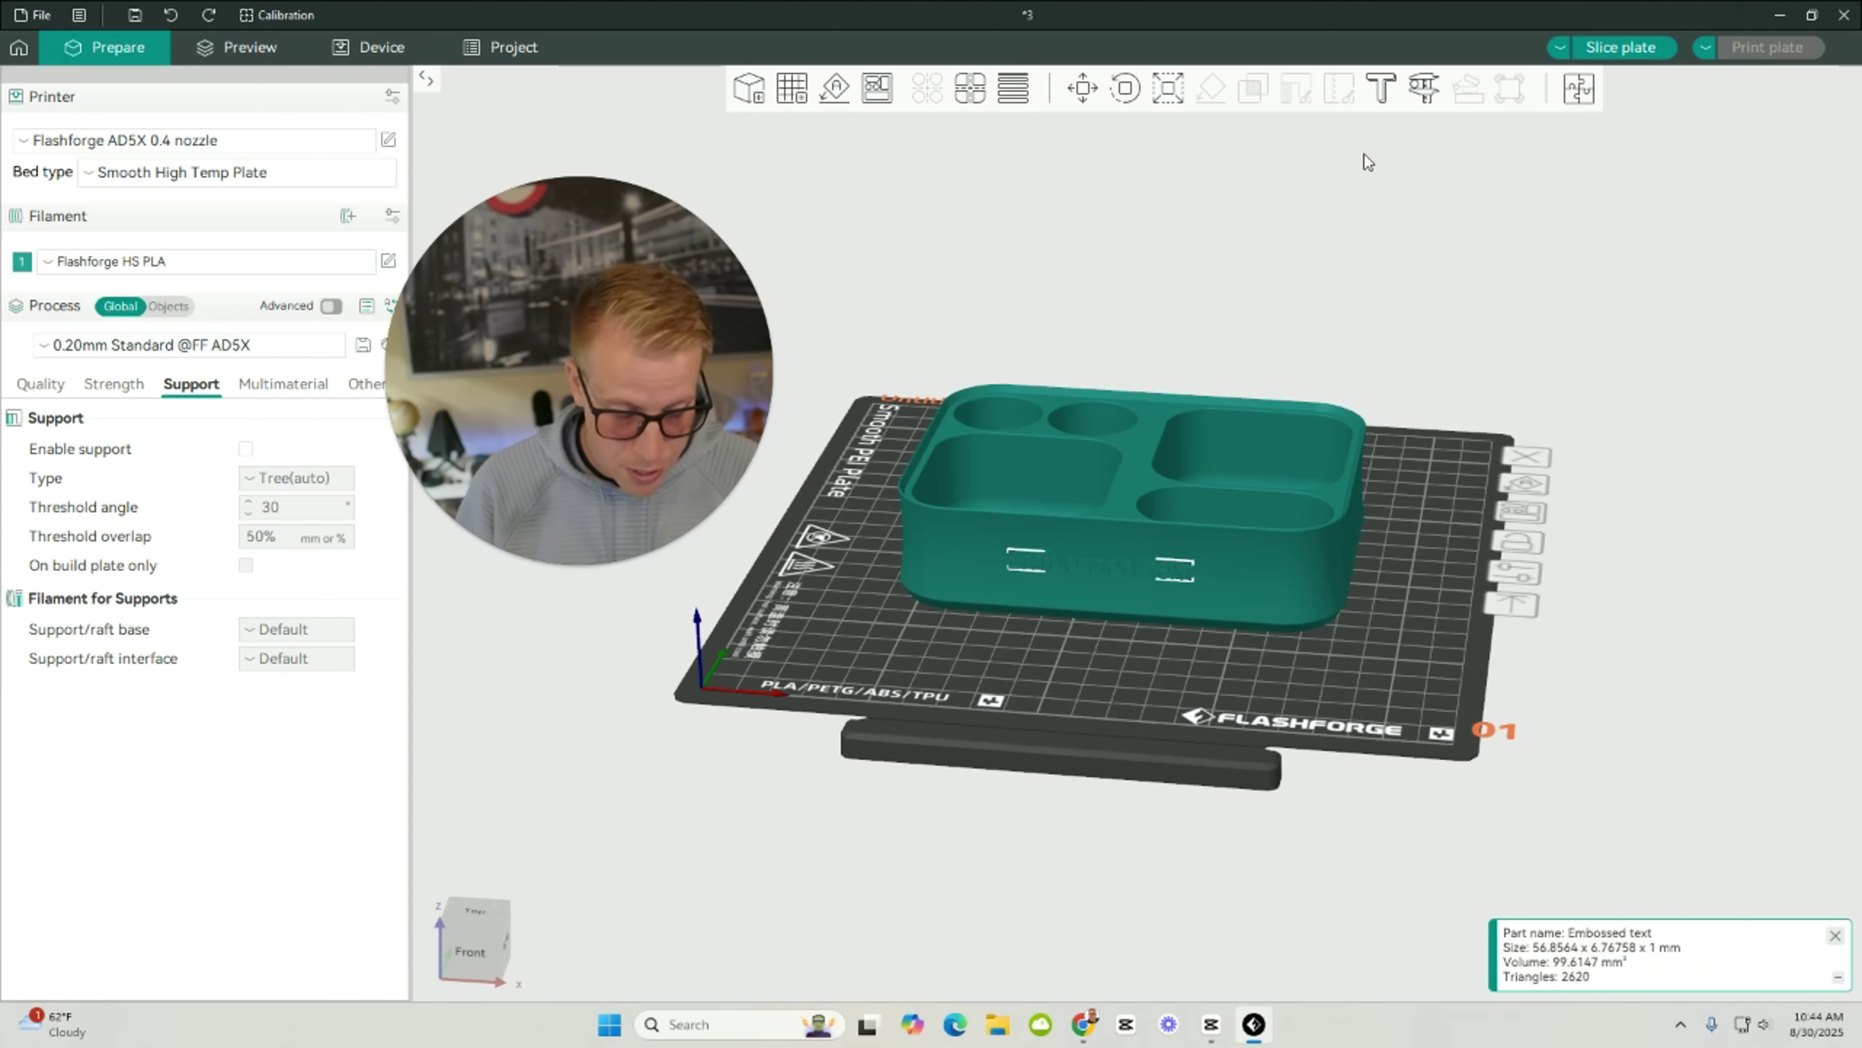
{"action": "left_click", "coordinate": [1112, 574]}
{"action": "left_click", "coordinate": [168, 21]}
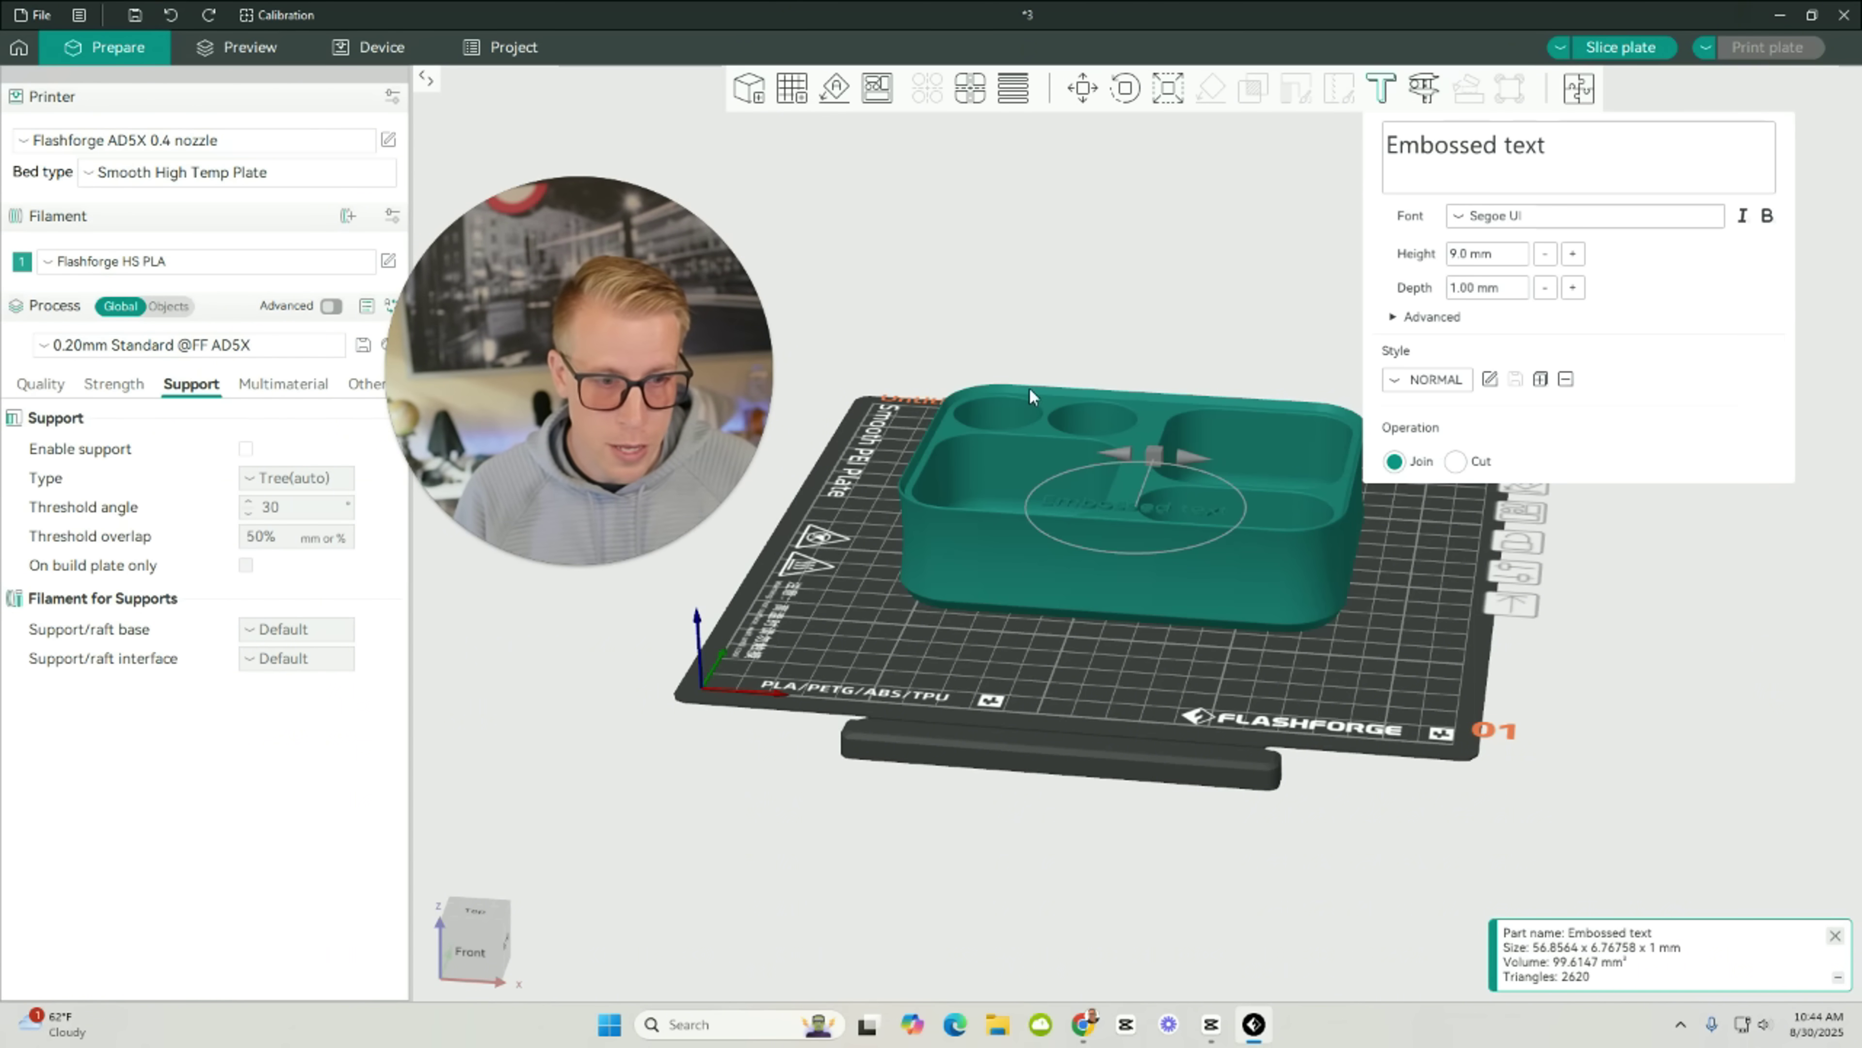
{"action": "left_click", "coordinate": [1139, 512]}
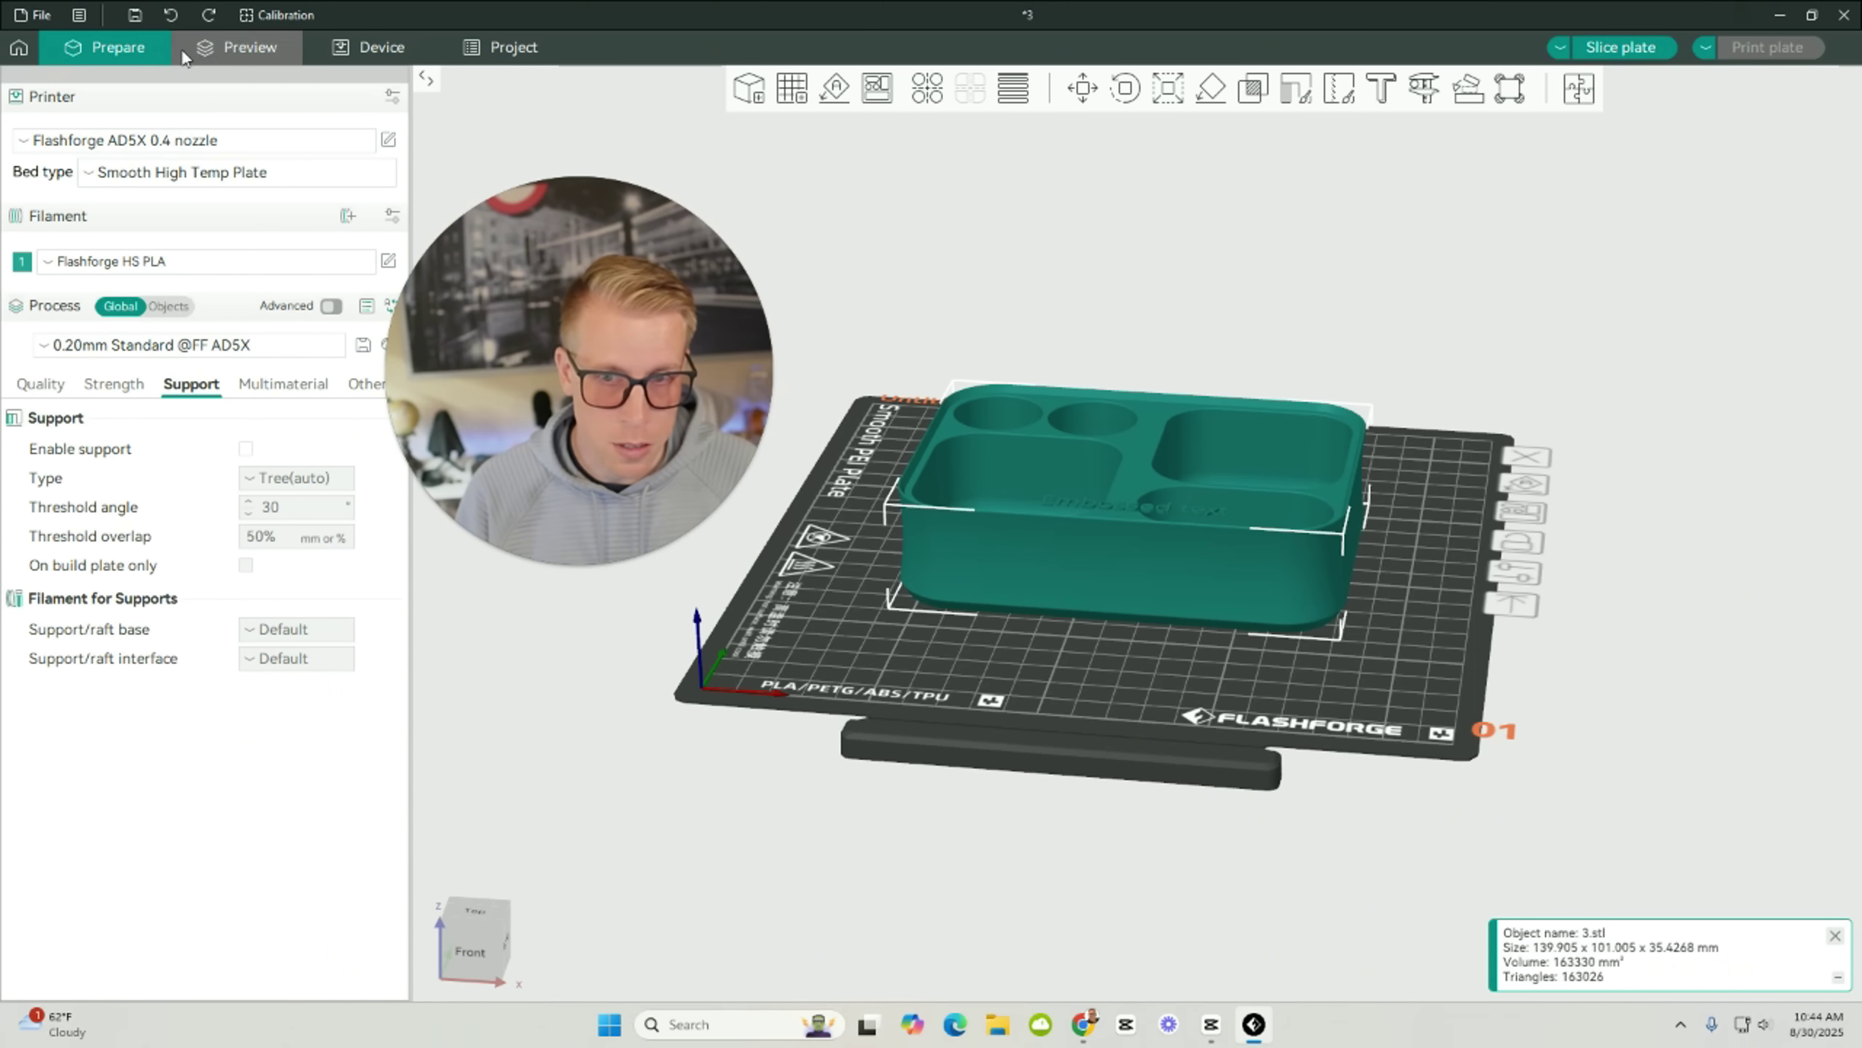
{"action": "left_click", "coordinate": [168, 20]}
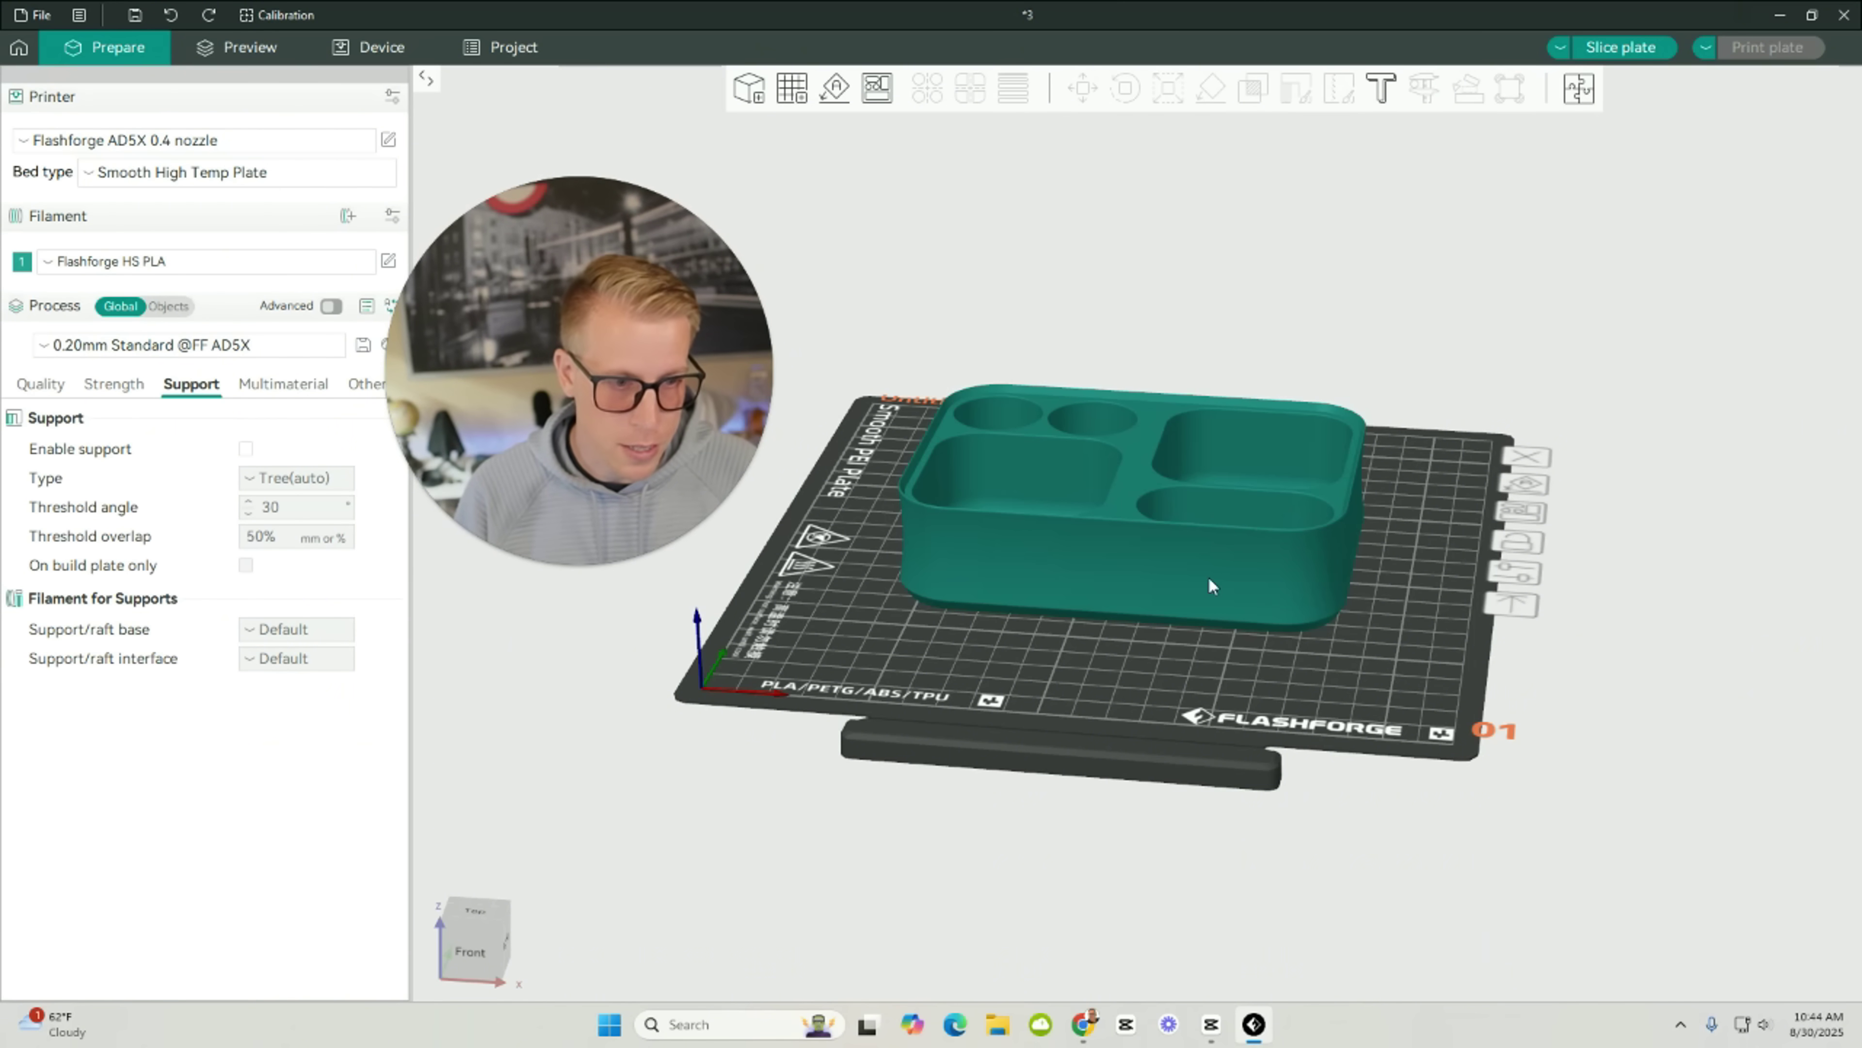
Re-add the Embossed text label and rotate it upright on the tray's front wall.
{"action": "left_click", "coordinate": [1381, 90]}
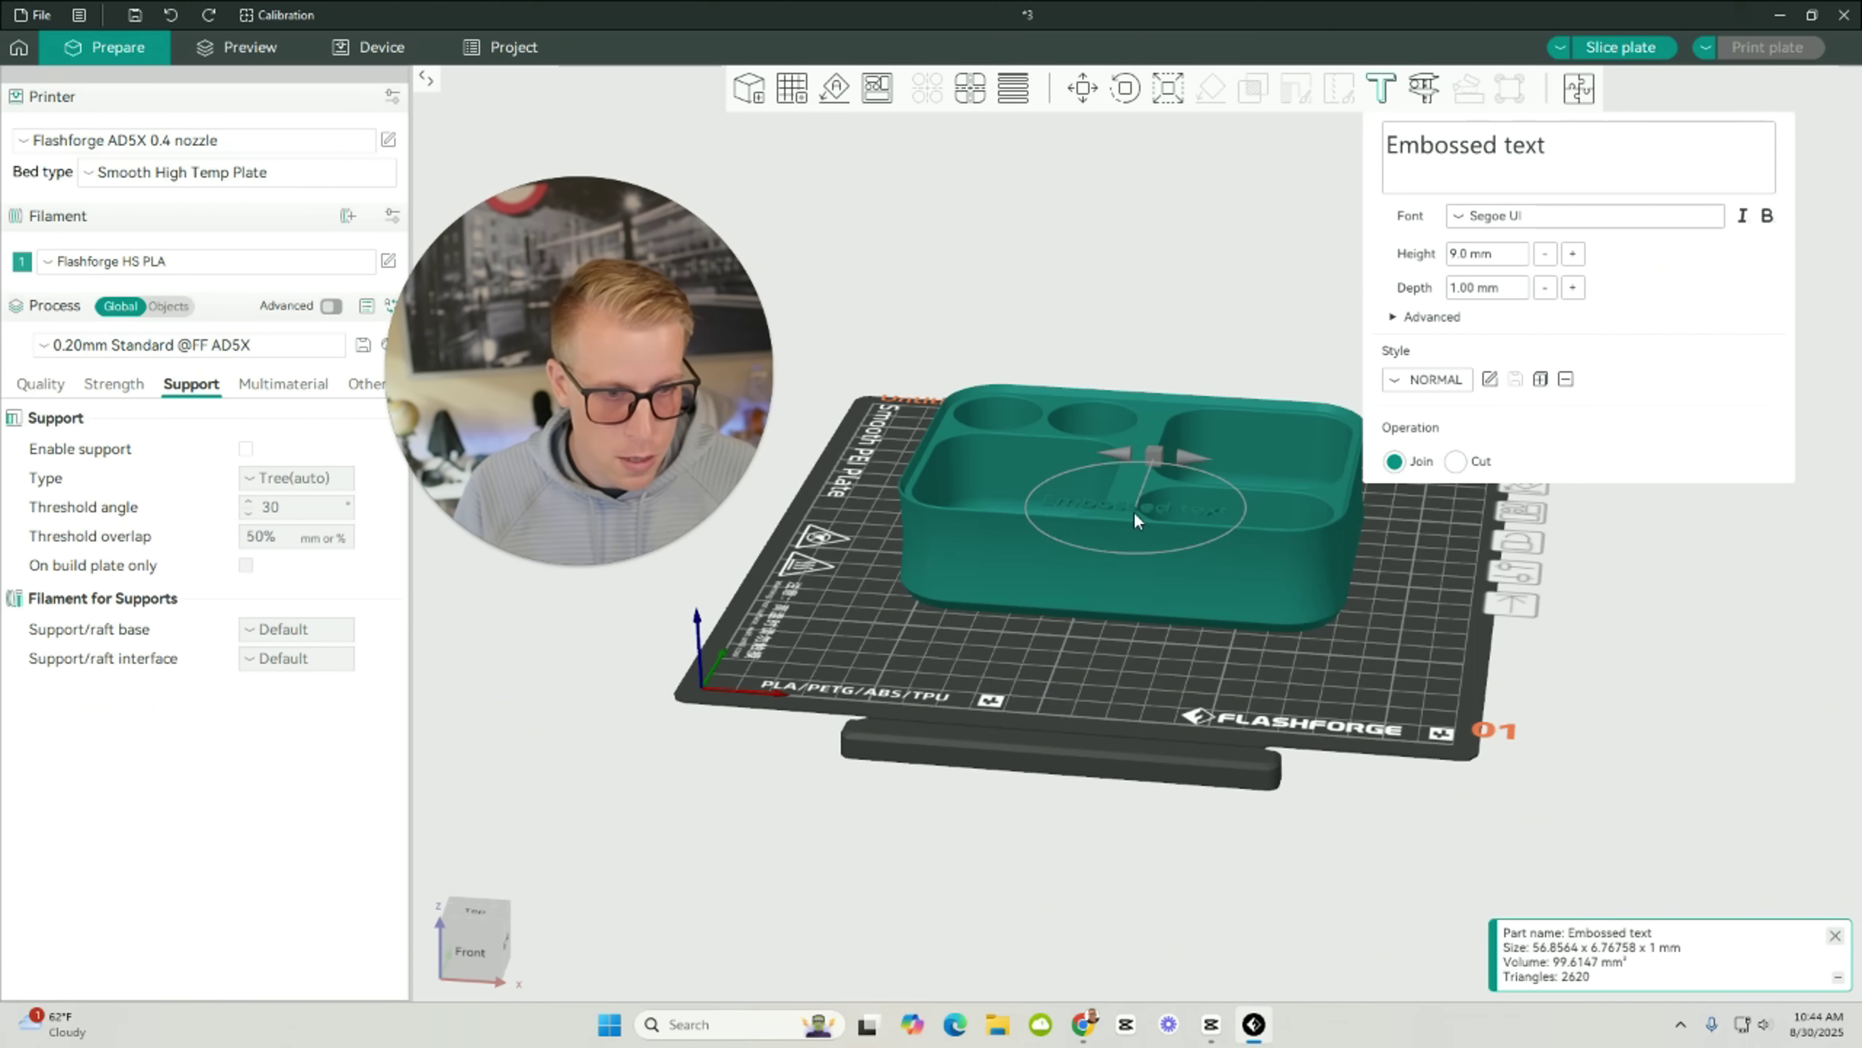
{"action": "left_click", "coordinate": [1126, 557]}
{"action": "mouse_move", "coordinate": [1126, 556]}
{"action": "left_mouse_down"}
{"action": "mouse_move", "coordinate": [1126, 530]}
{"action": "mouse_move", "coordinate": [1109, 540]}
{"action": "left_mouse_up"}
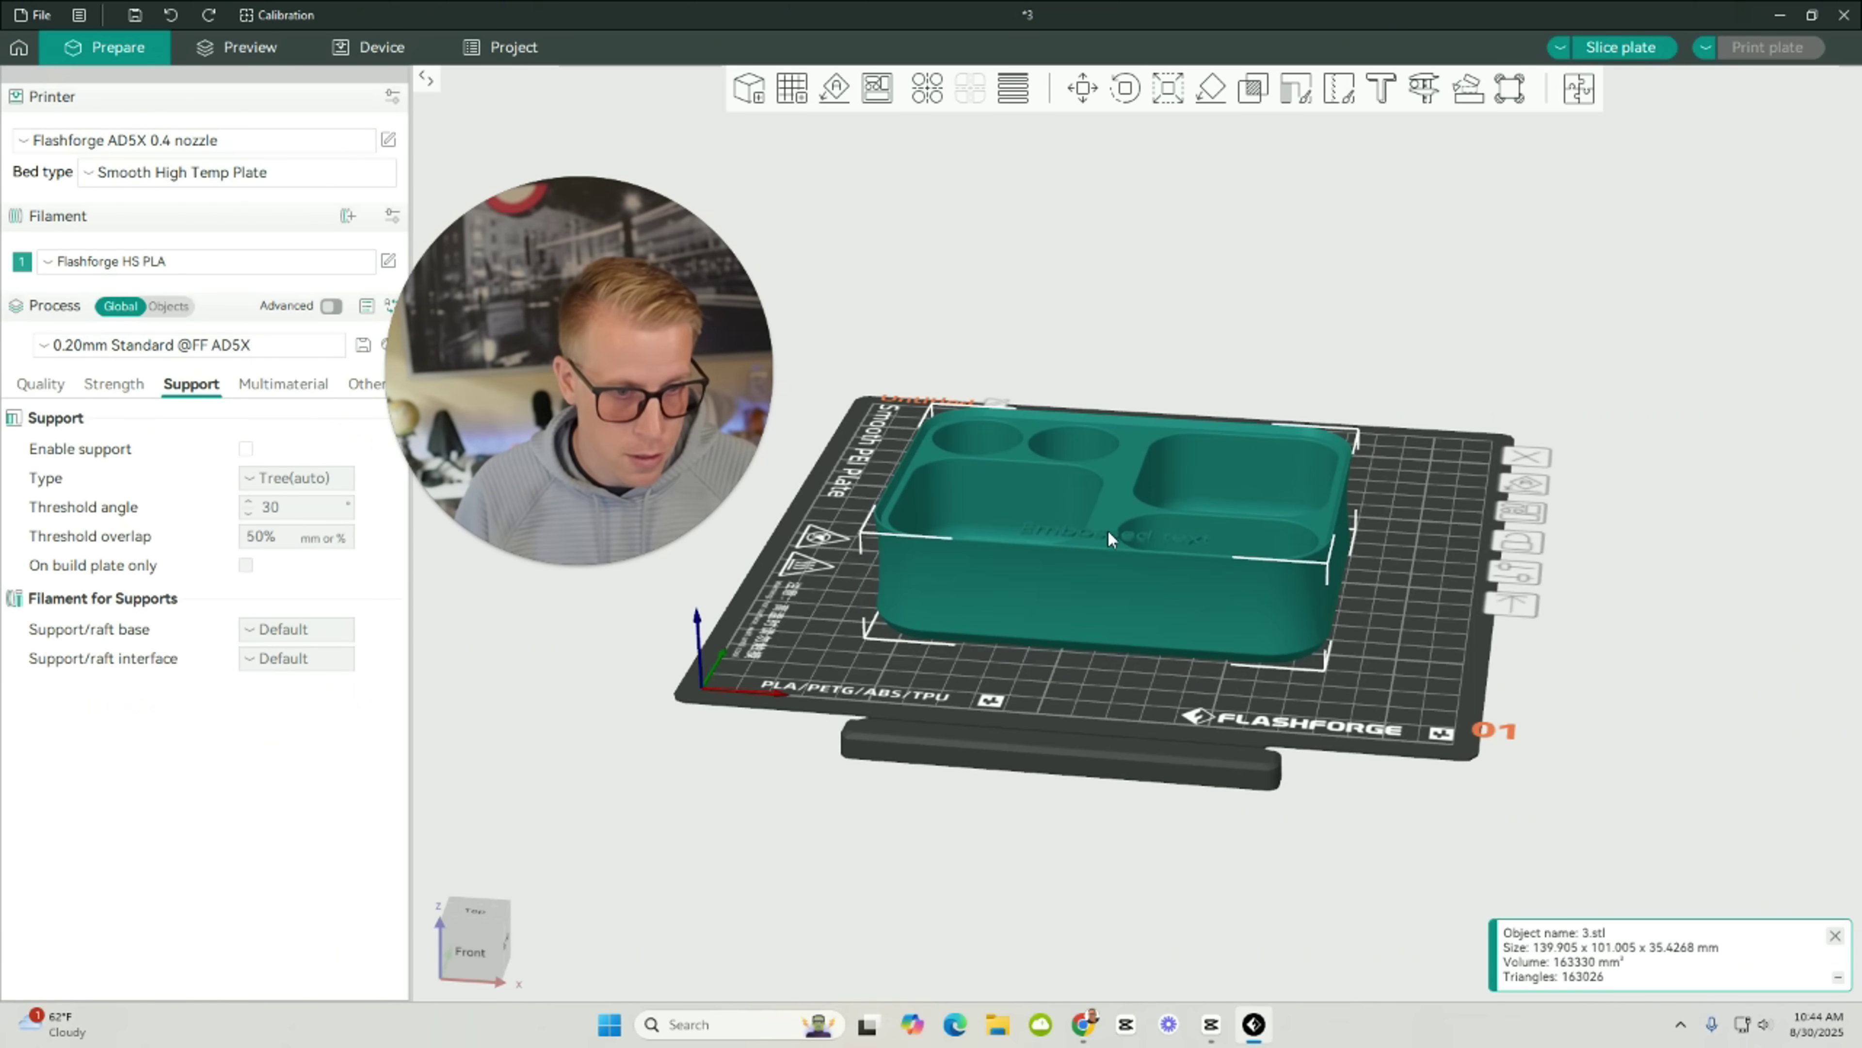
{"action": "left_click", "coordinate": [171, 17]}
{"action": "left_click", "coordinate": [171, 18]}
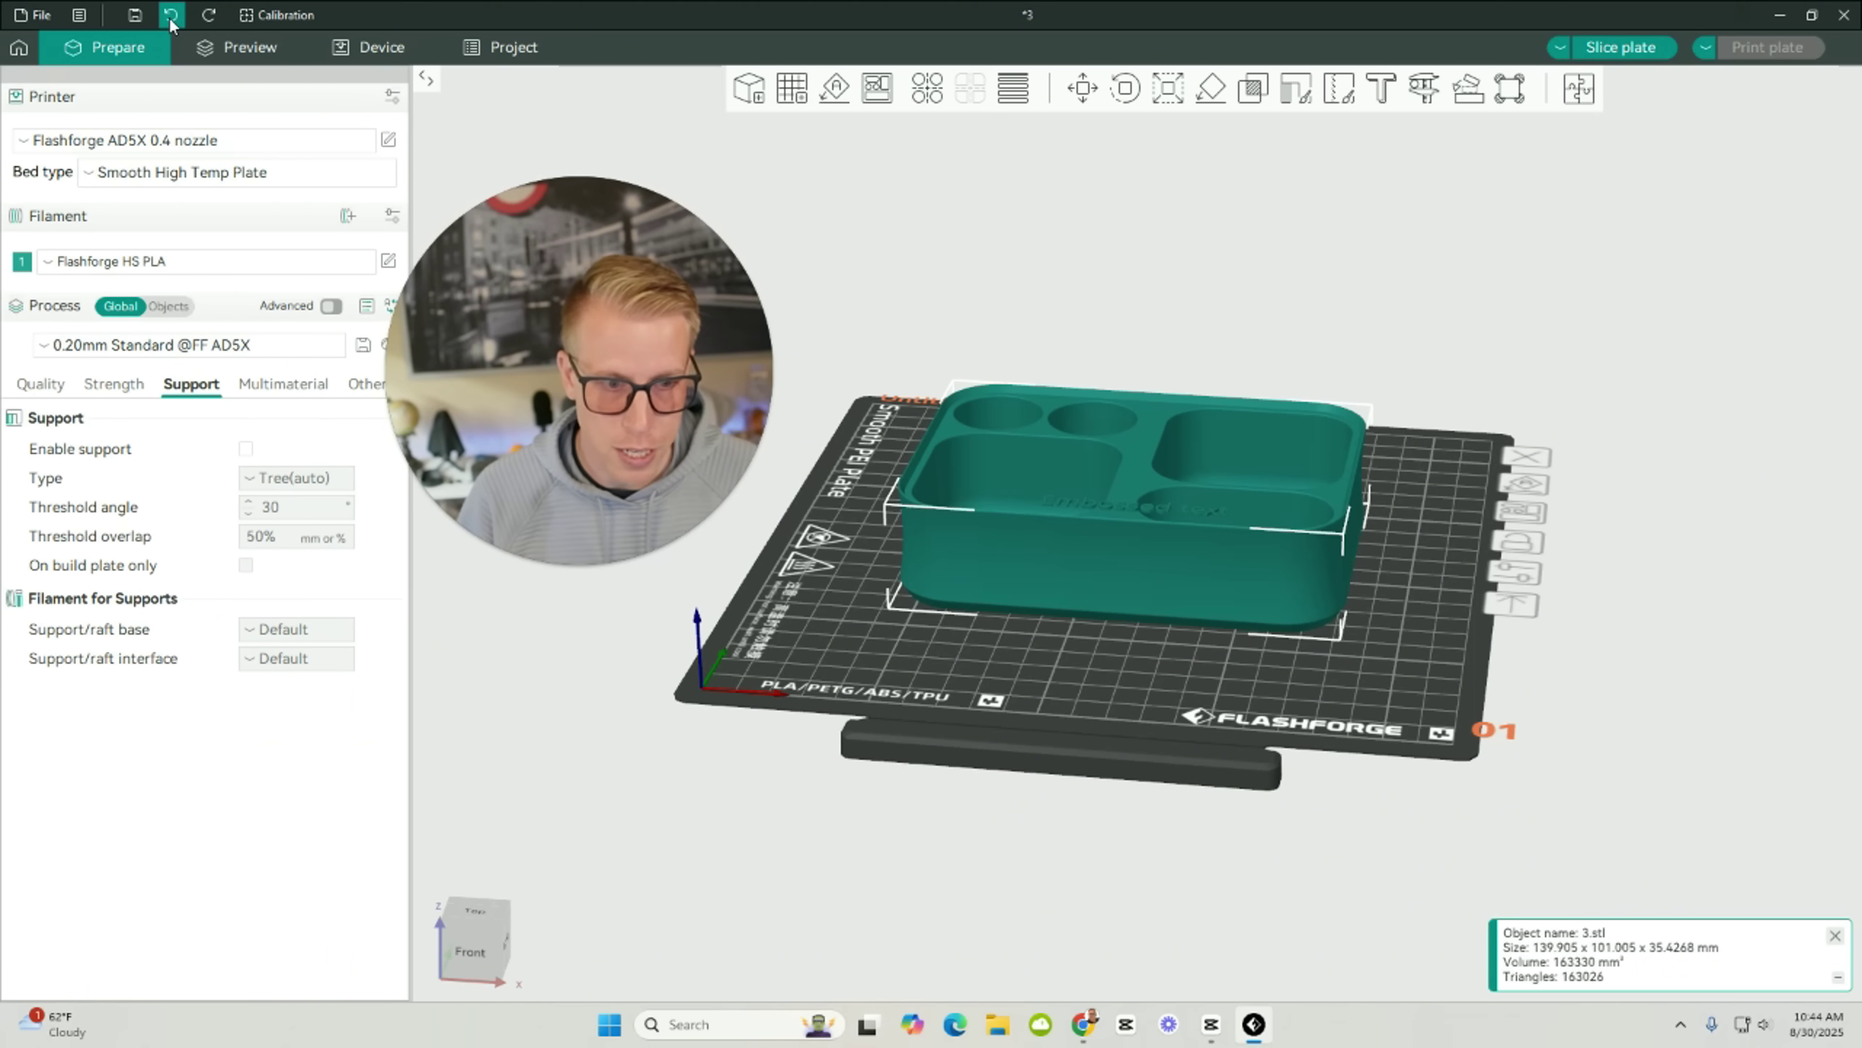
{"action": "left_click", "coordinate": [1382, 94]}
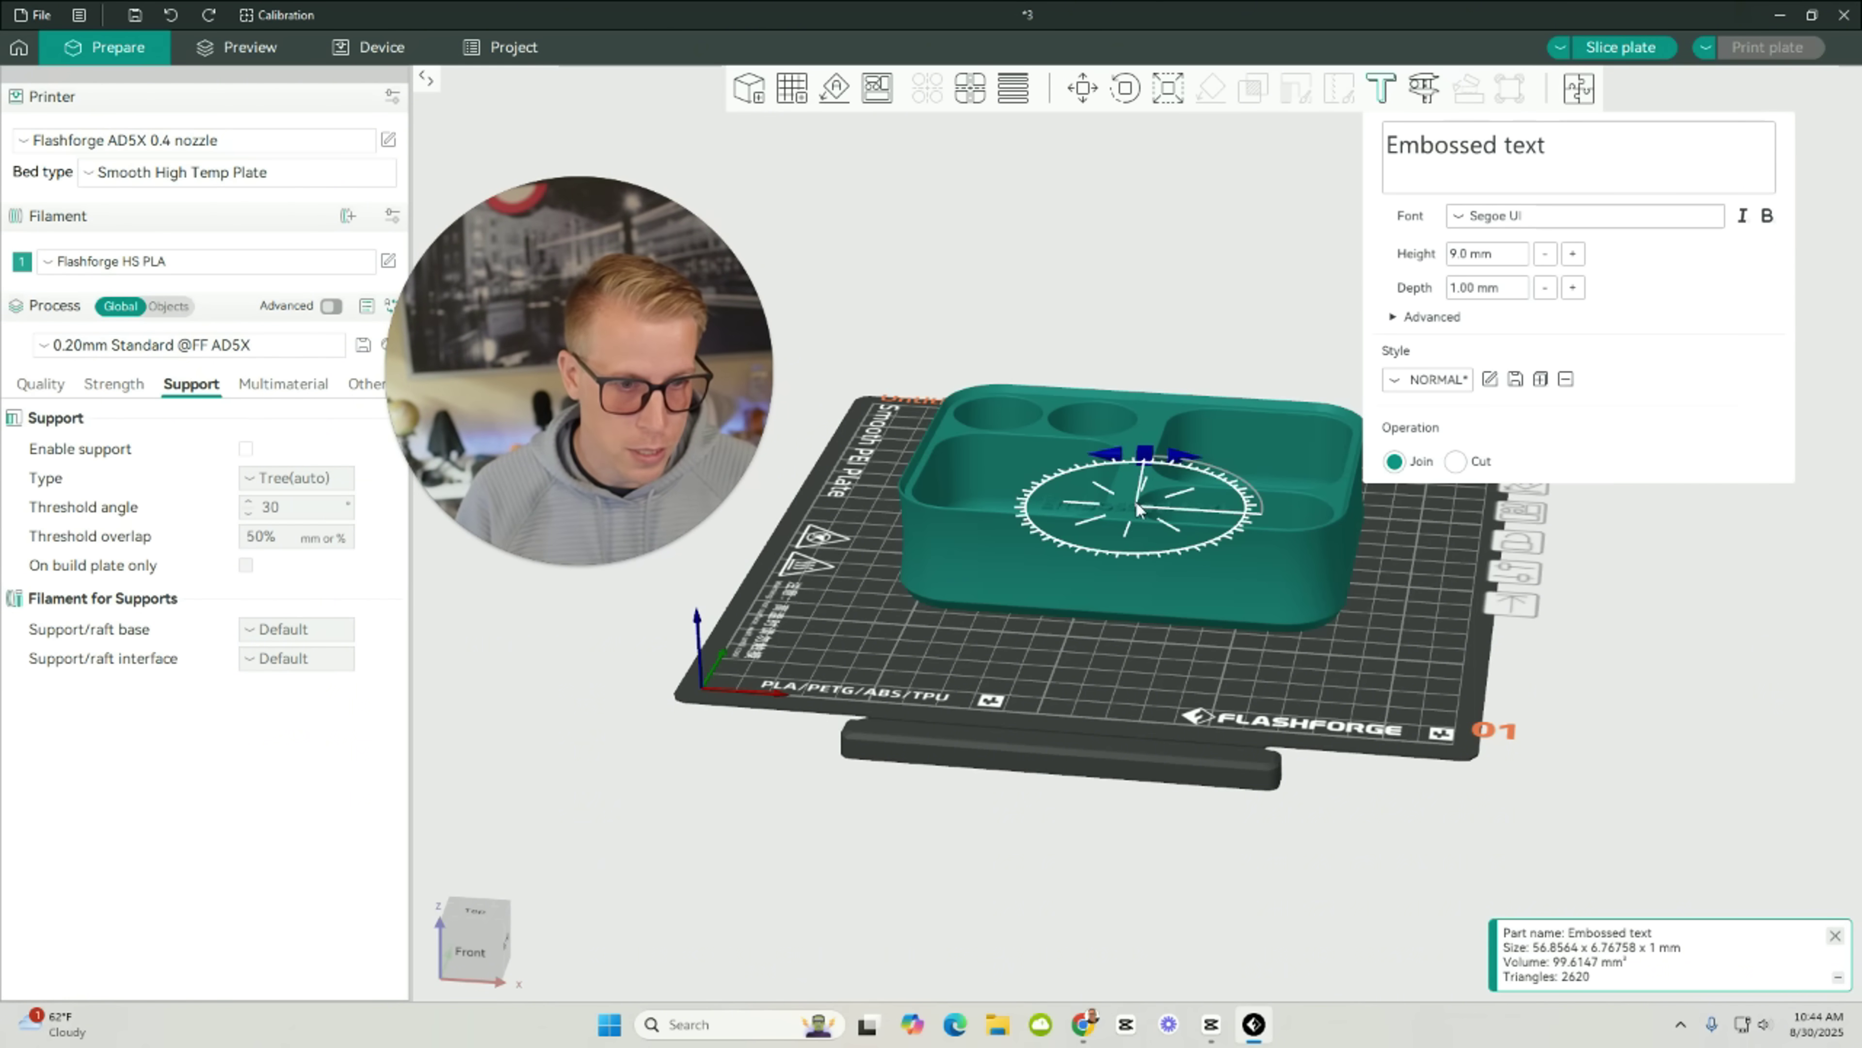
{"action": "left_click_drag", "start_coordinate": [1151, 538], "coordinate": [1233, 515]}
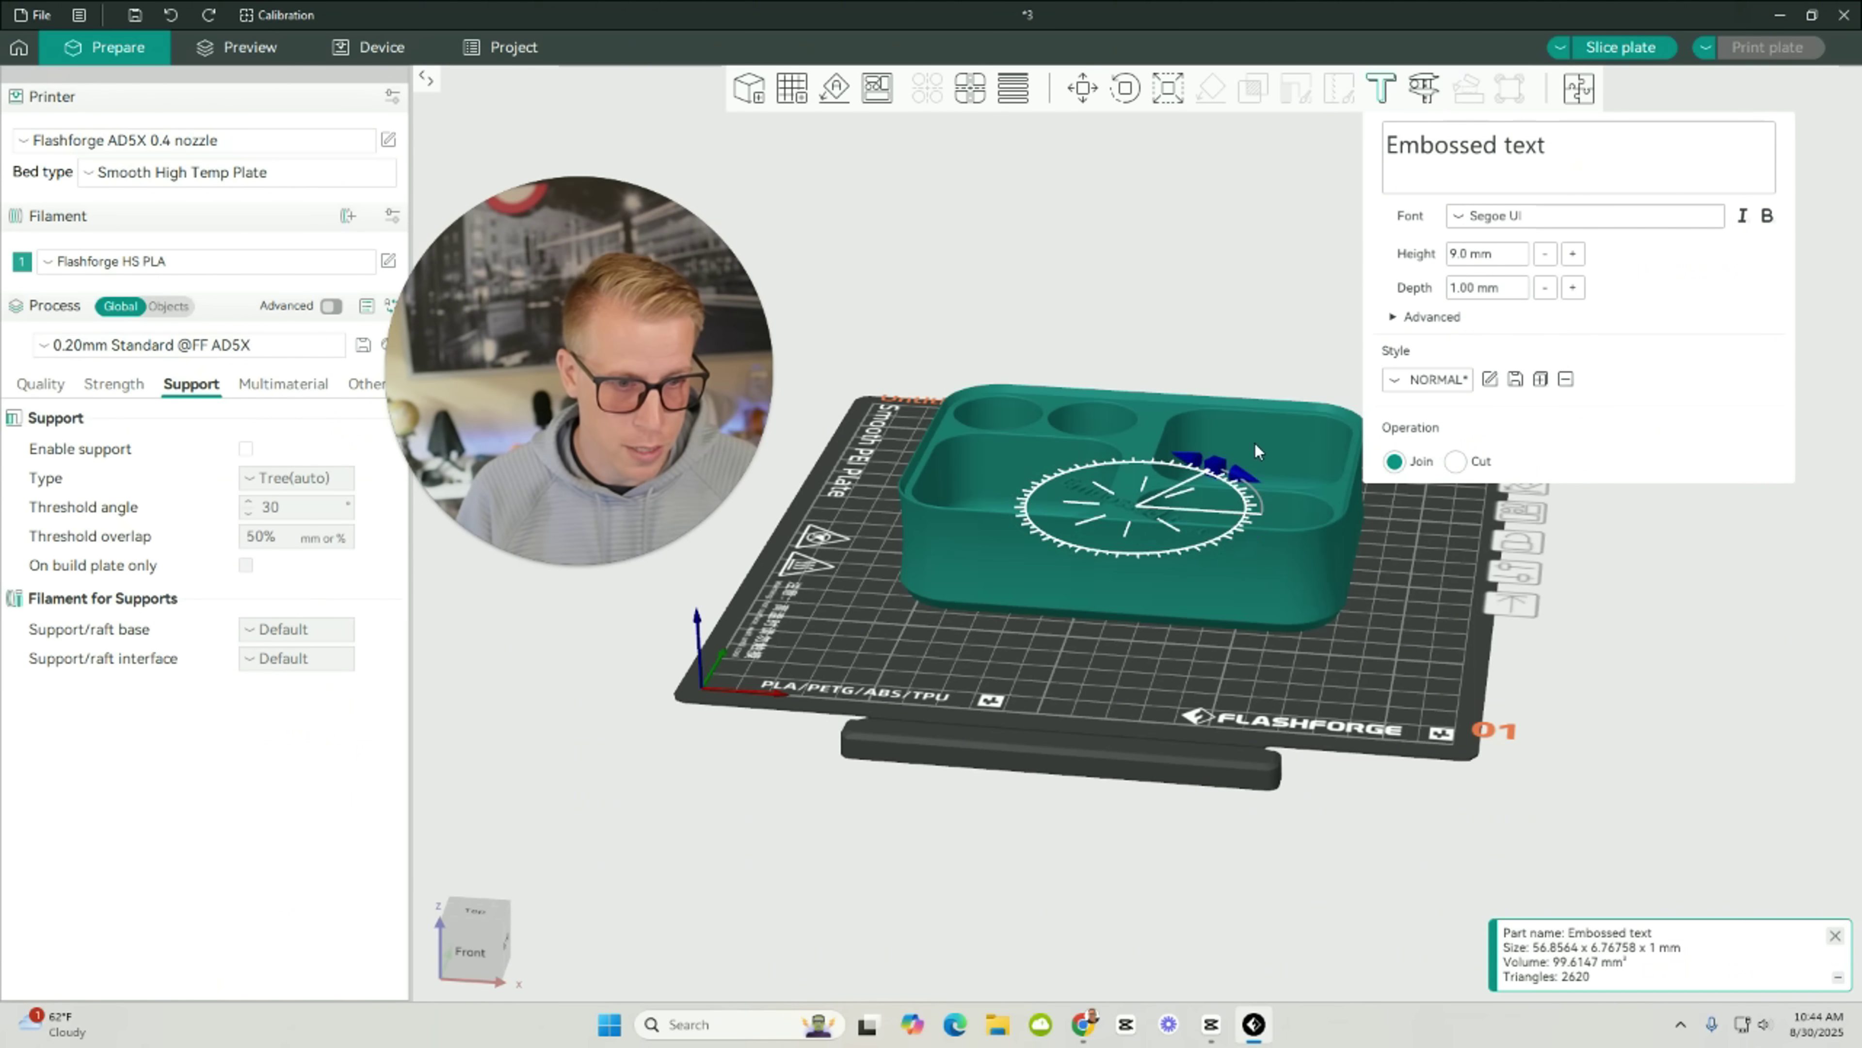
{"action": "left_click_drag", "start_coordinate": [1212, 402], "coordinate": [1209, 405]}
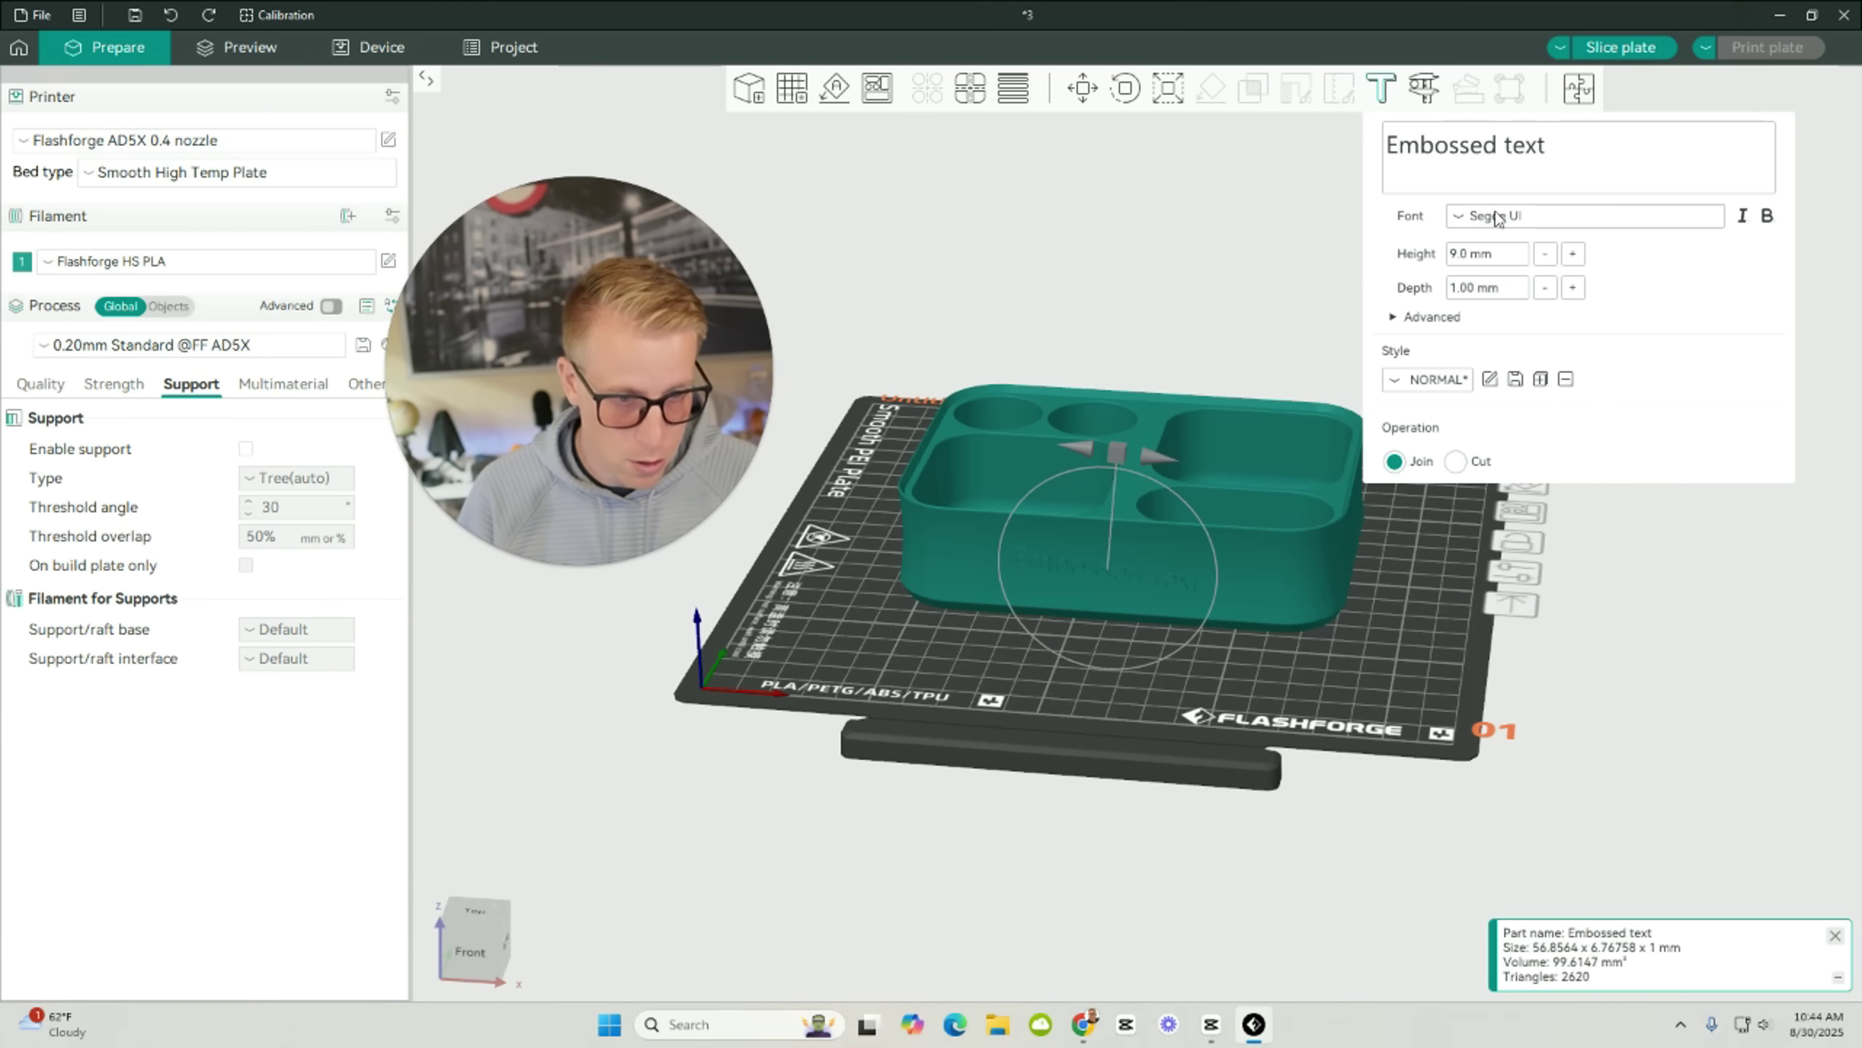
Change the label text to '3D Print Dood' with a 10.4 mm text height.
{"action": "triple_click", "coordinate": [1503, 152]}
{"action": "type", "text": "C"}
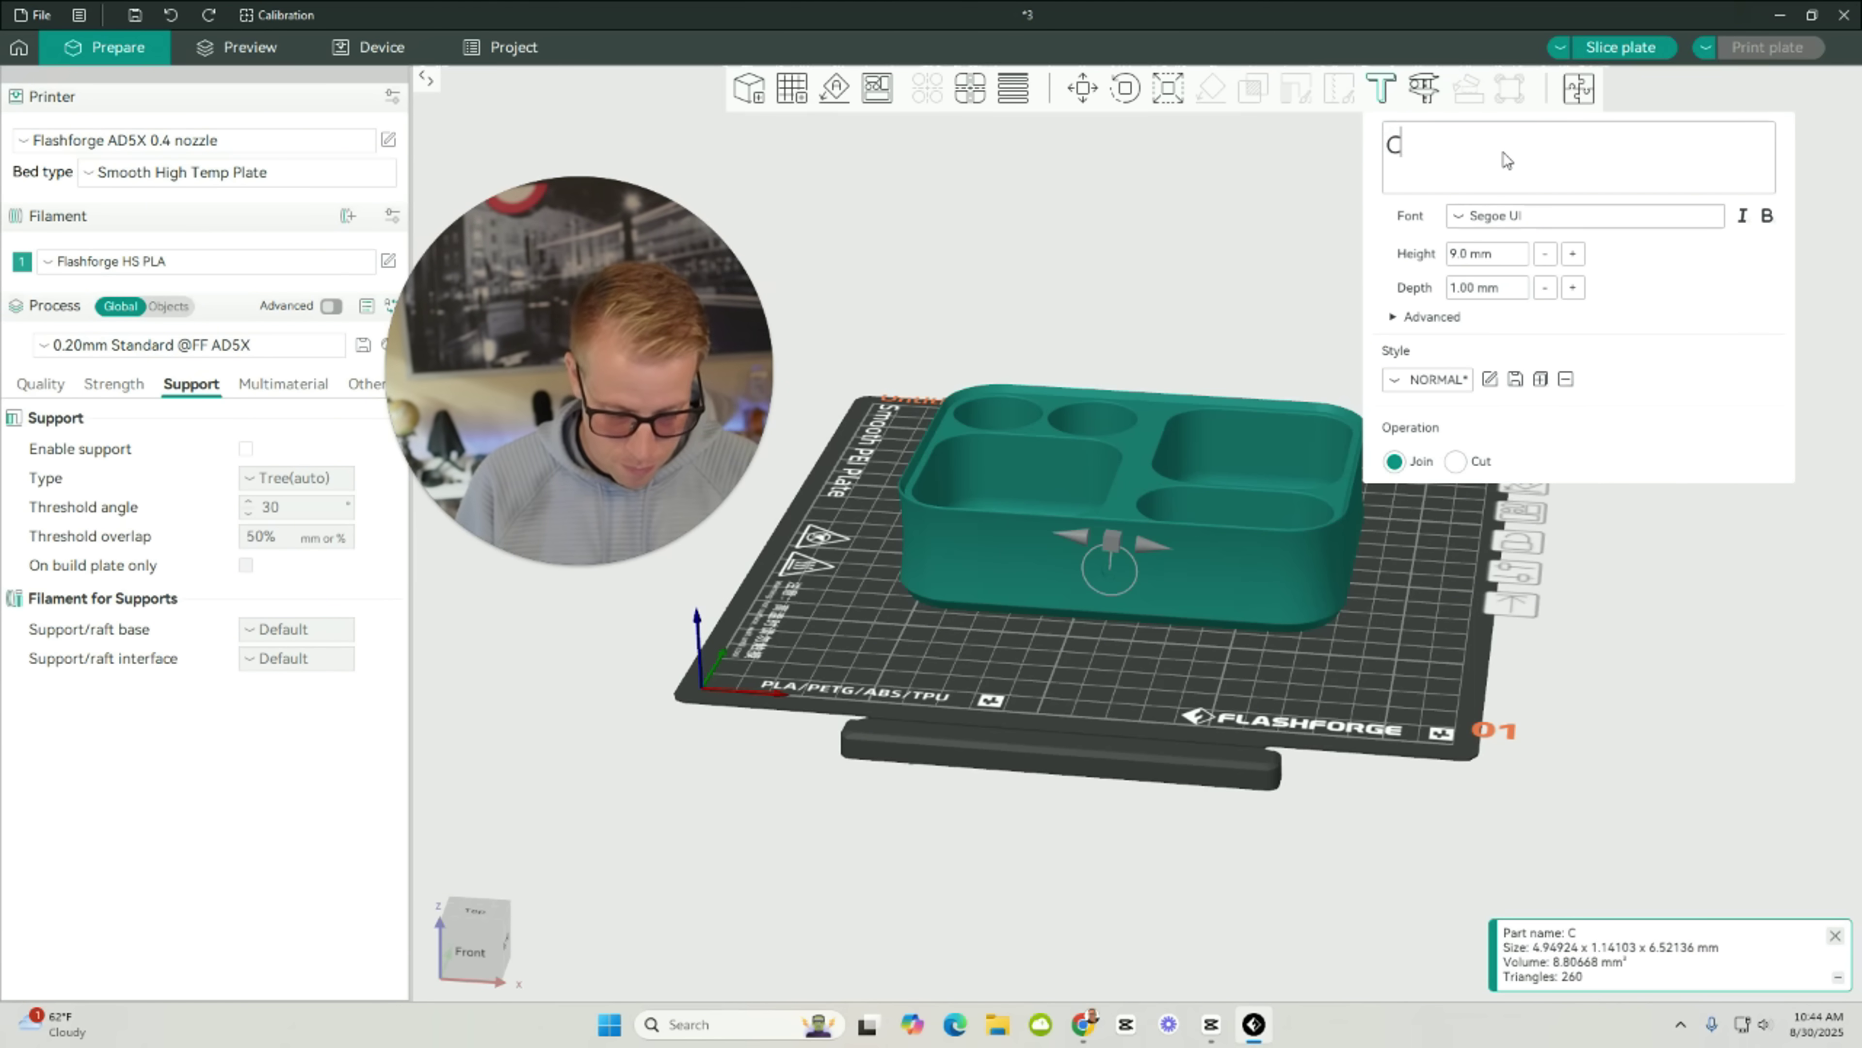
{"action": "key", "text": "BackSpace"}
{"action": "type", "text": "3D Prin"}
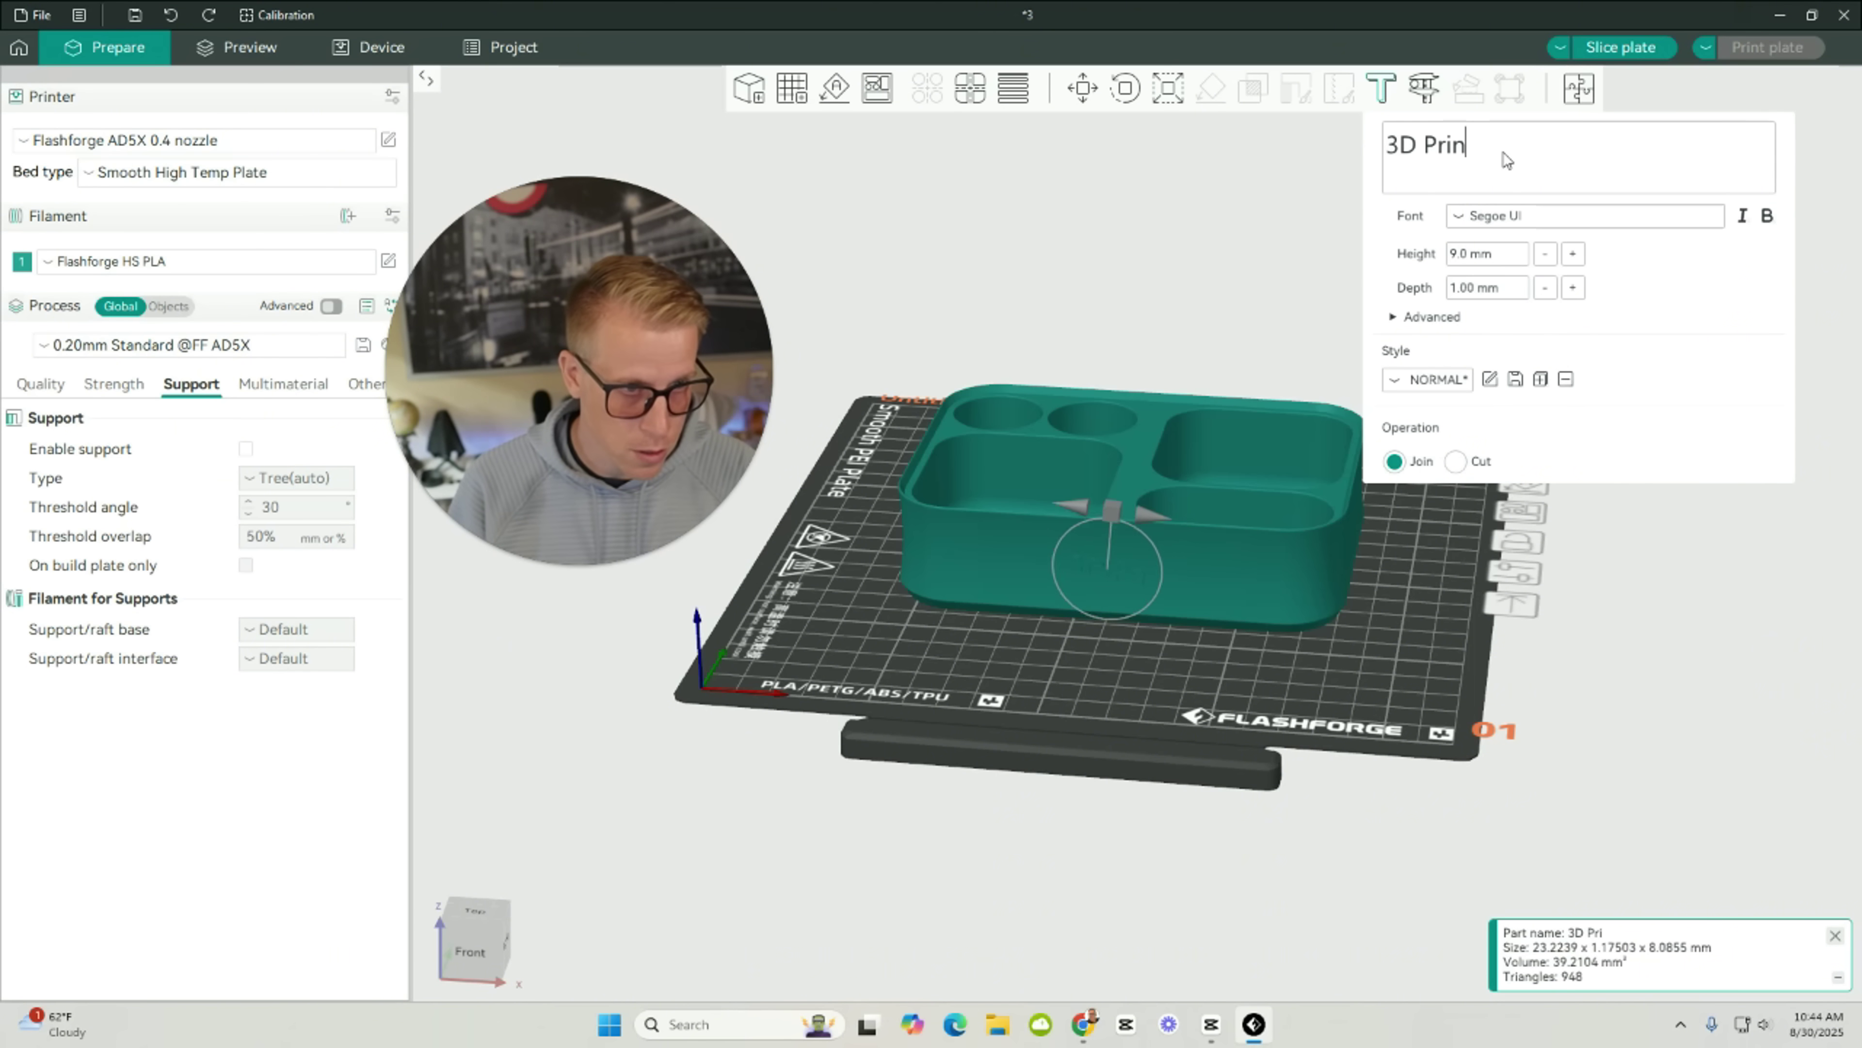
{"action": "type", "text": "t Dood"}
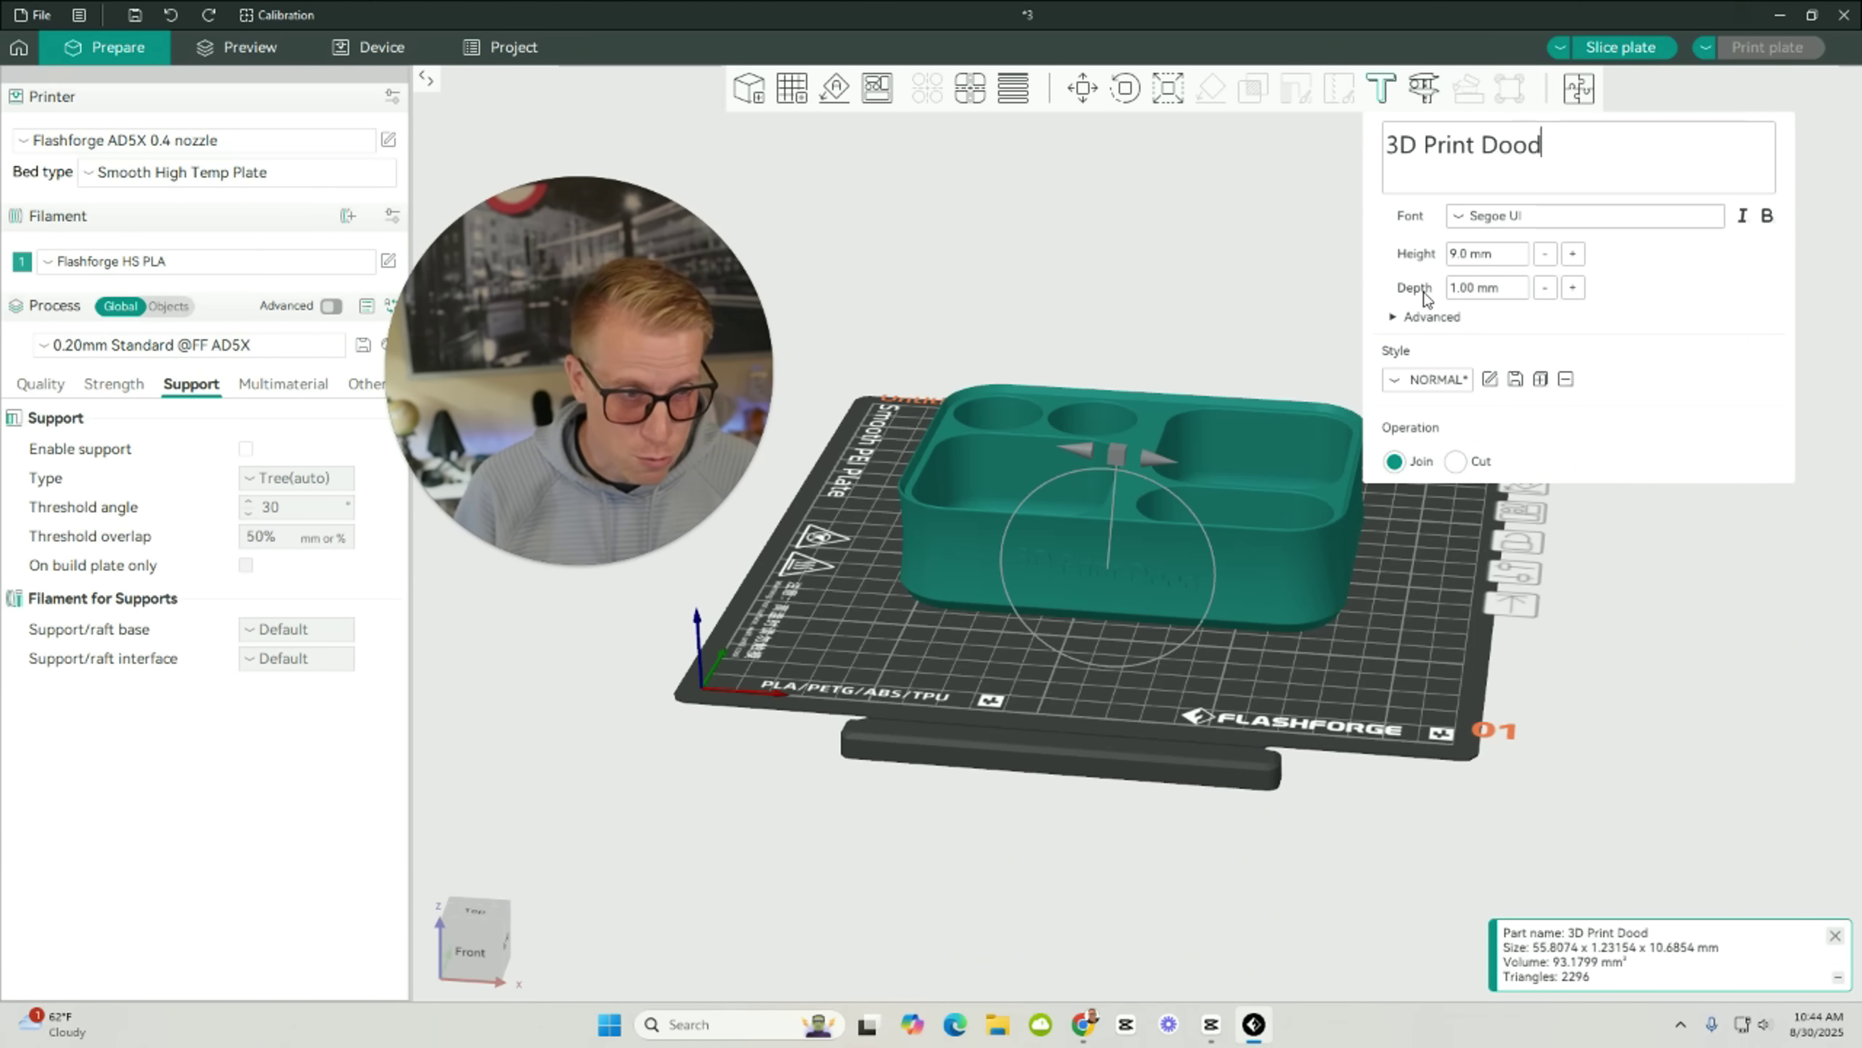
{"action": "left_click", "coordinate": [1572, 255]}
{"action": "left_click", "coordinate": [1573, 254]}
{"action": "left_click", "coordinate": [1573, 255]}
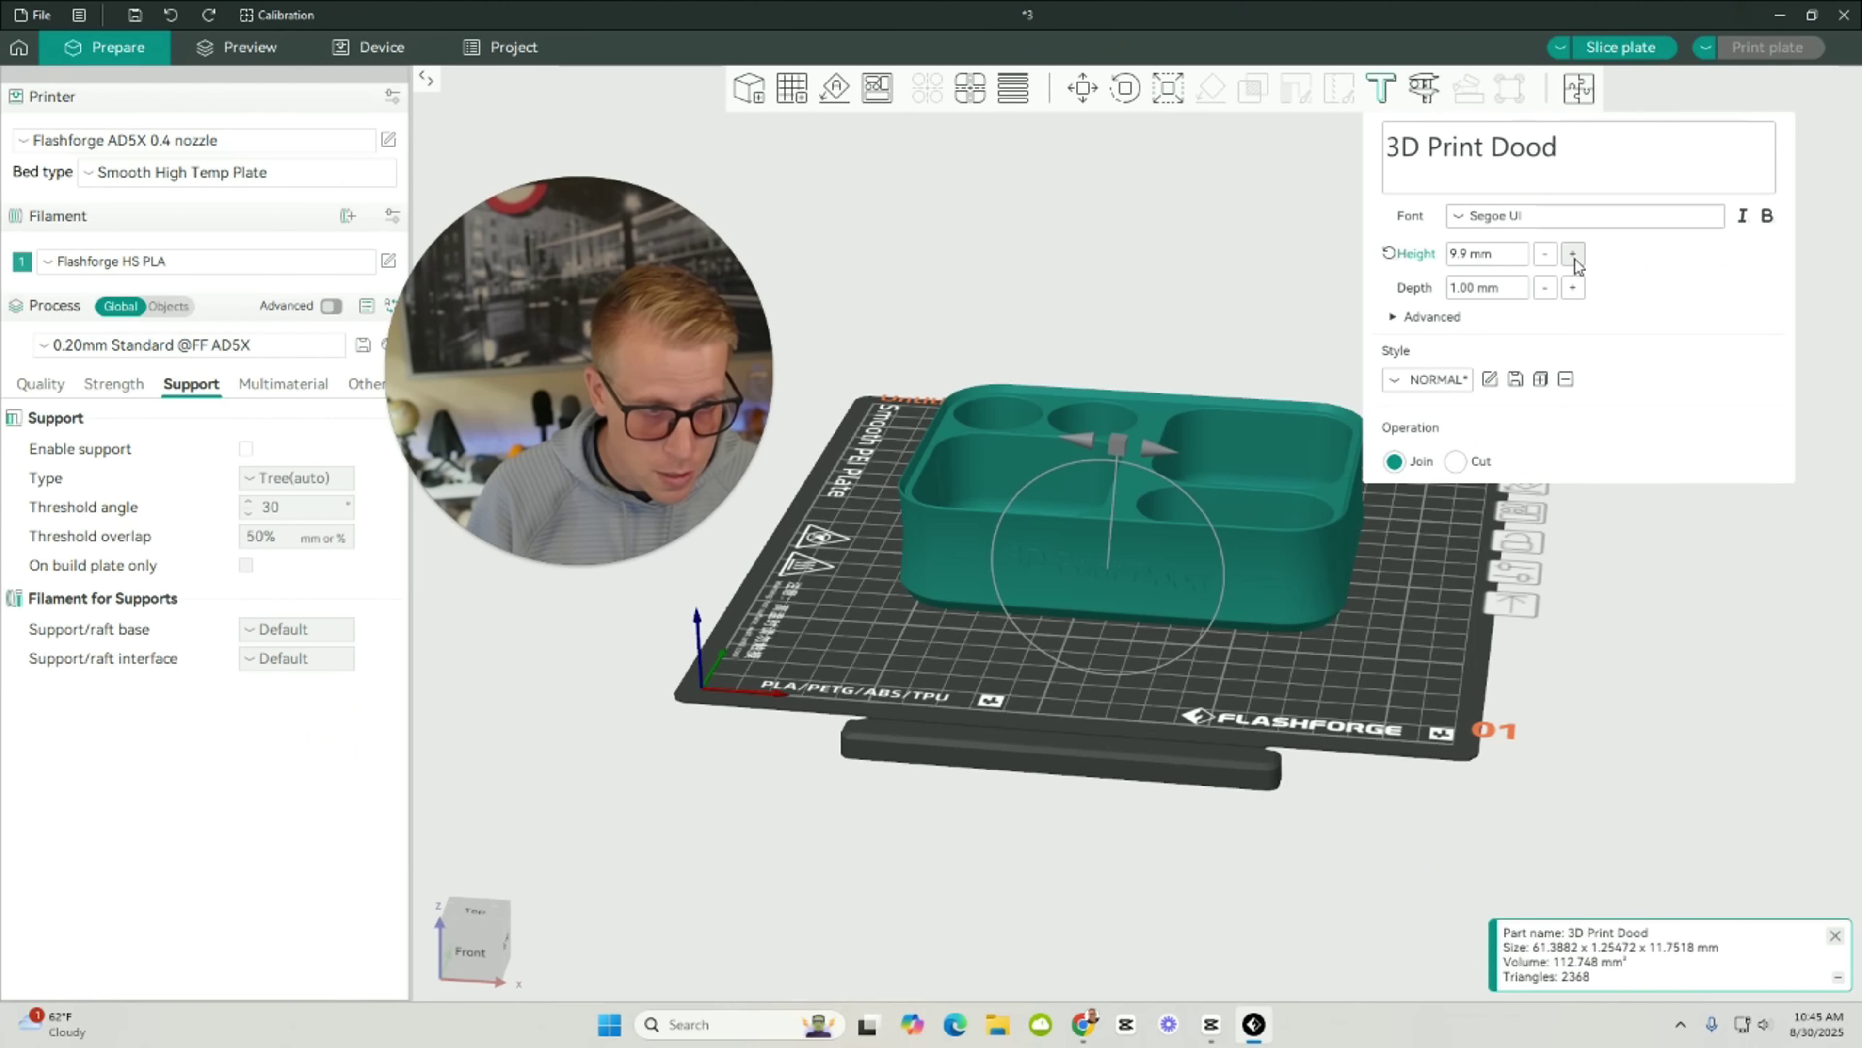
{"action": "left_click", "coordinate": [1573, 255]}
{"action": "left_click", "coordinate": [1573, 254]}
{"action": "left_click", "coordinate": [1573, 254]}
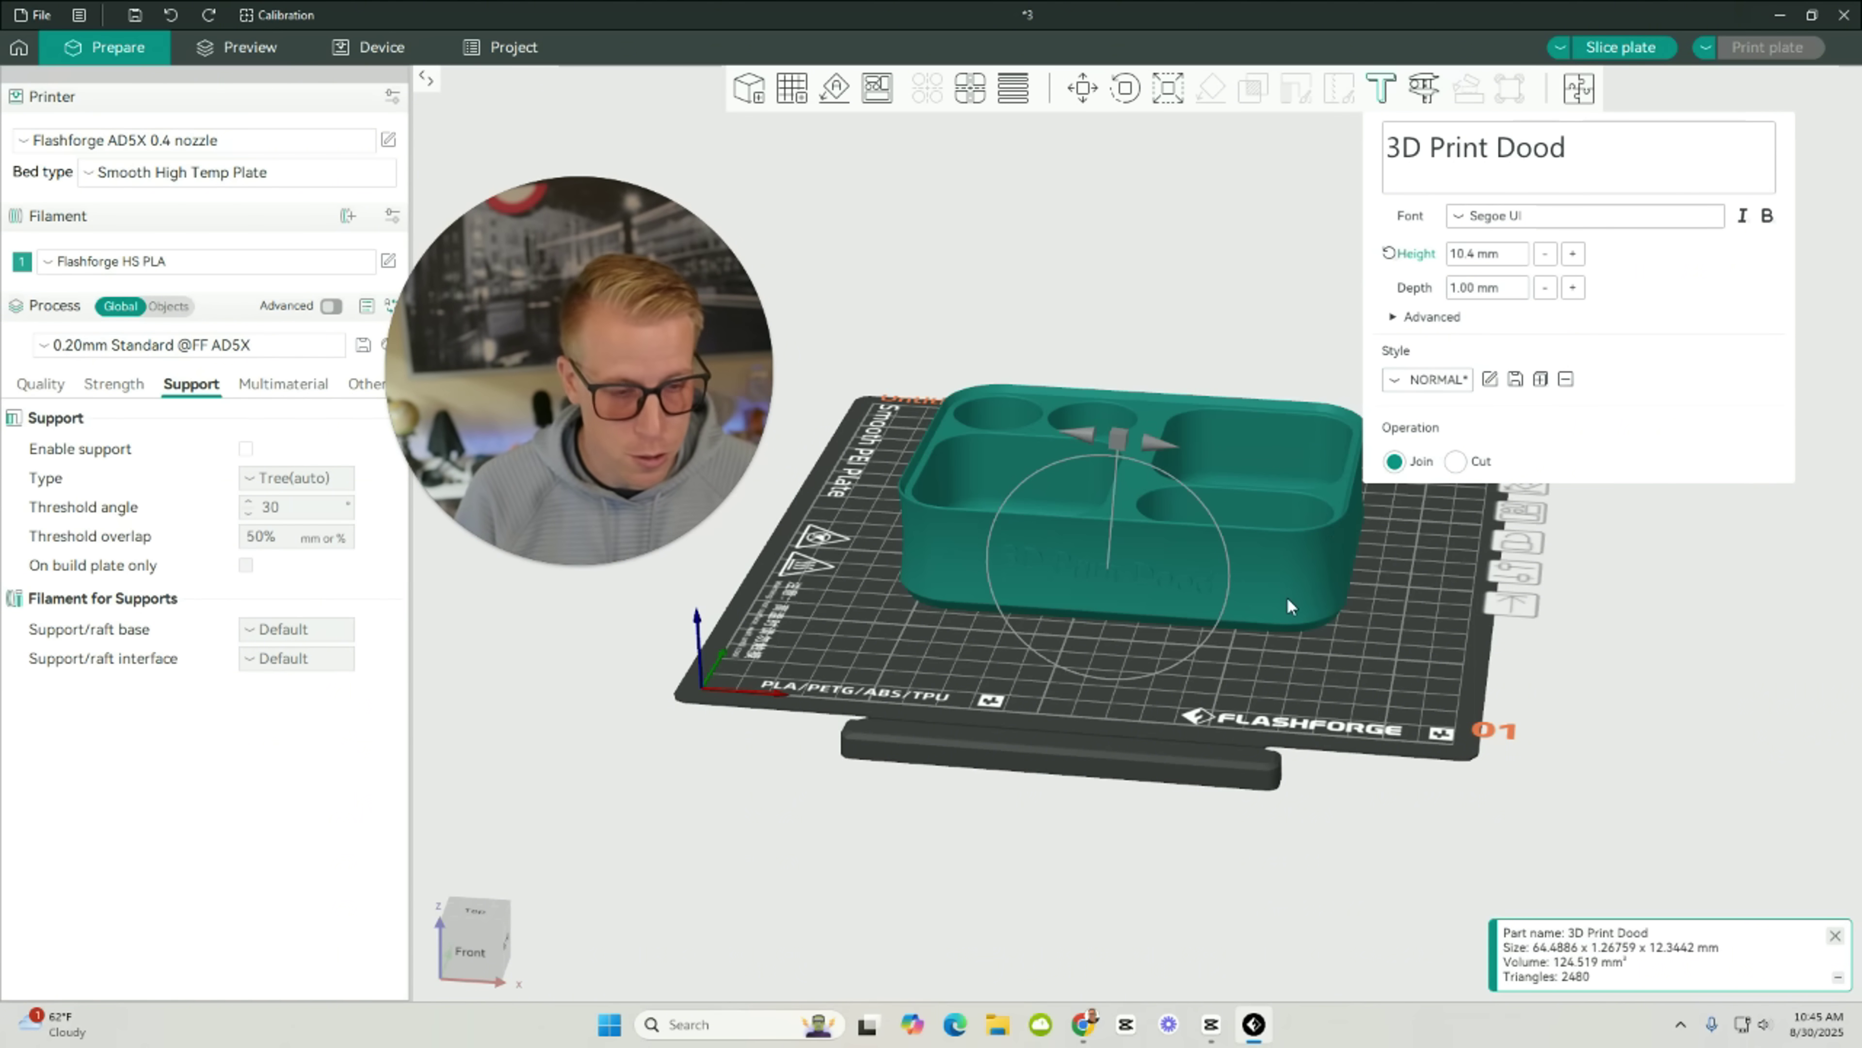
{"action": "scroll", "coordinate": [1320, 653], "scroll_direction": "up", "scroll_amount": 6}
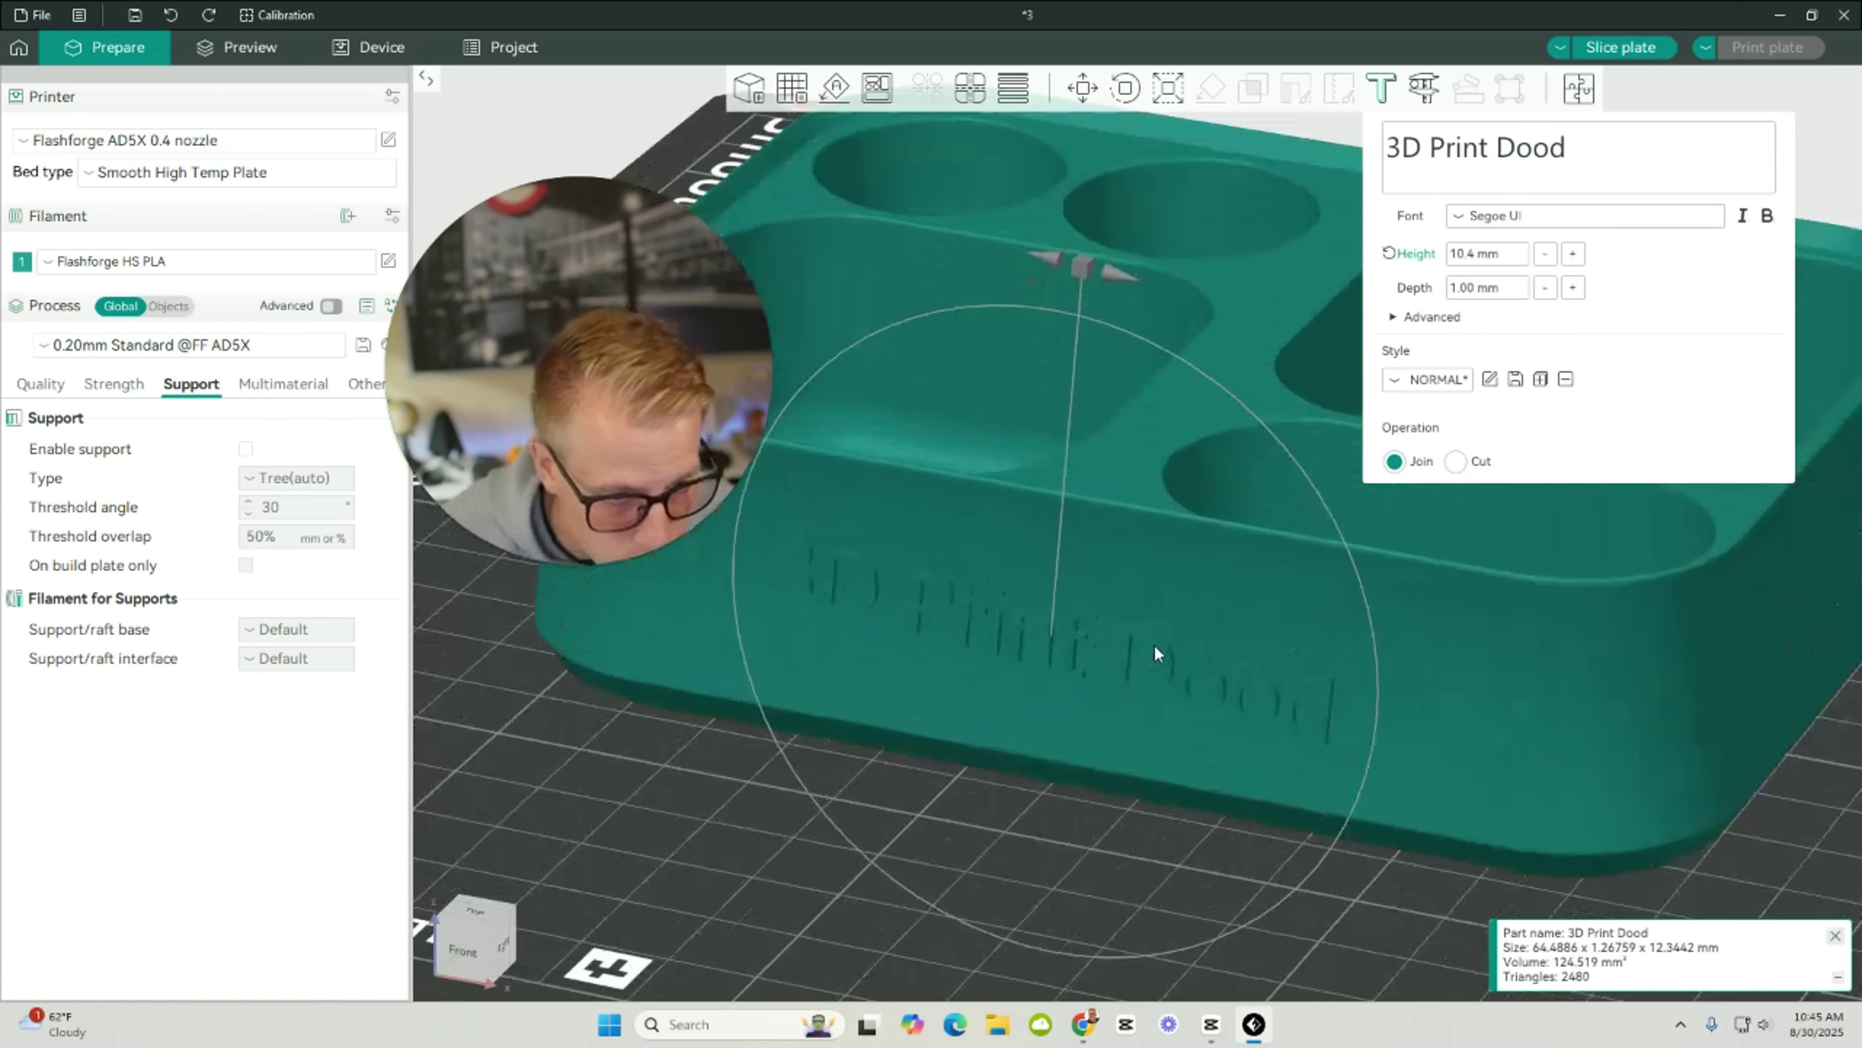
Undo the text edits twice to remove the embossed label from the tray.
{"action": "left_click", "coordinate": [1478, 758]}
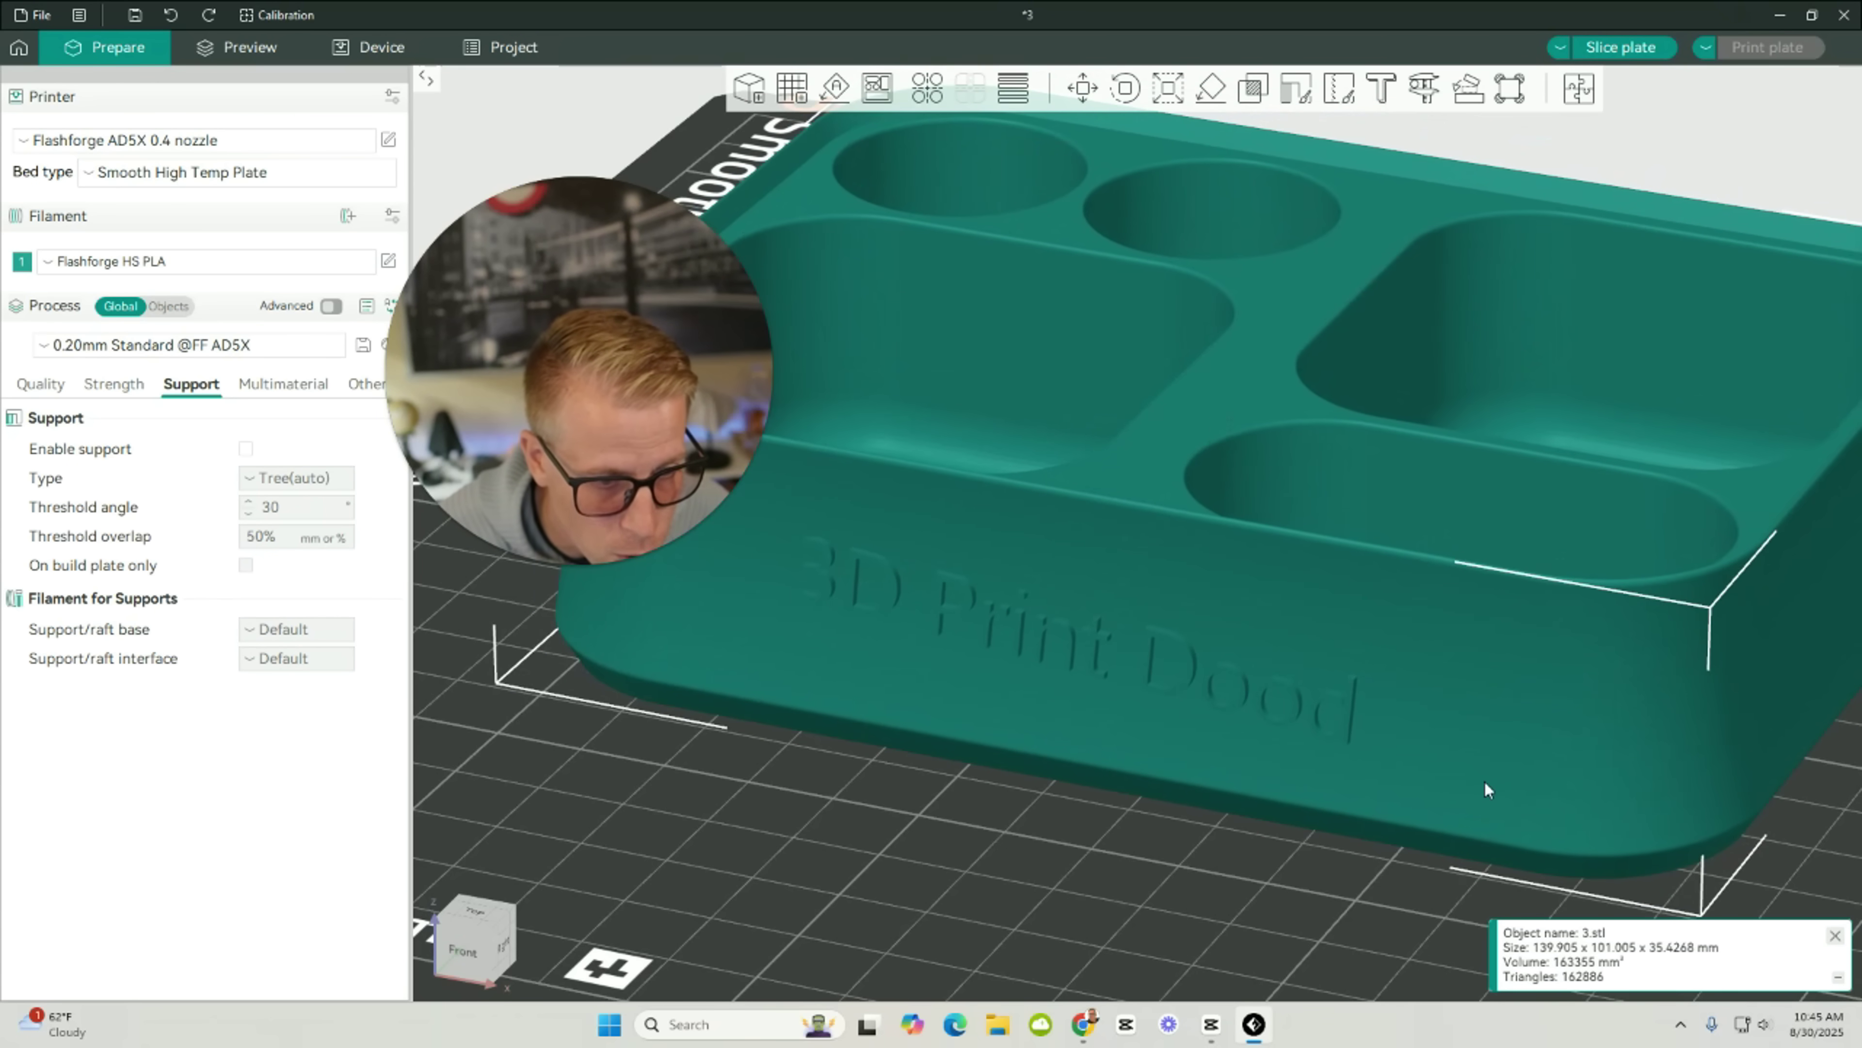
{"action": "left_click", "coordinate": [167, 24]}
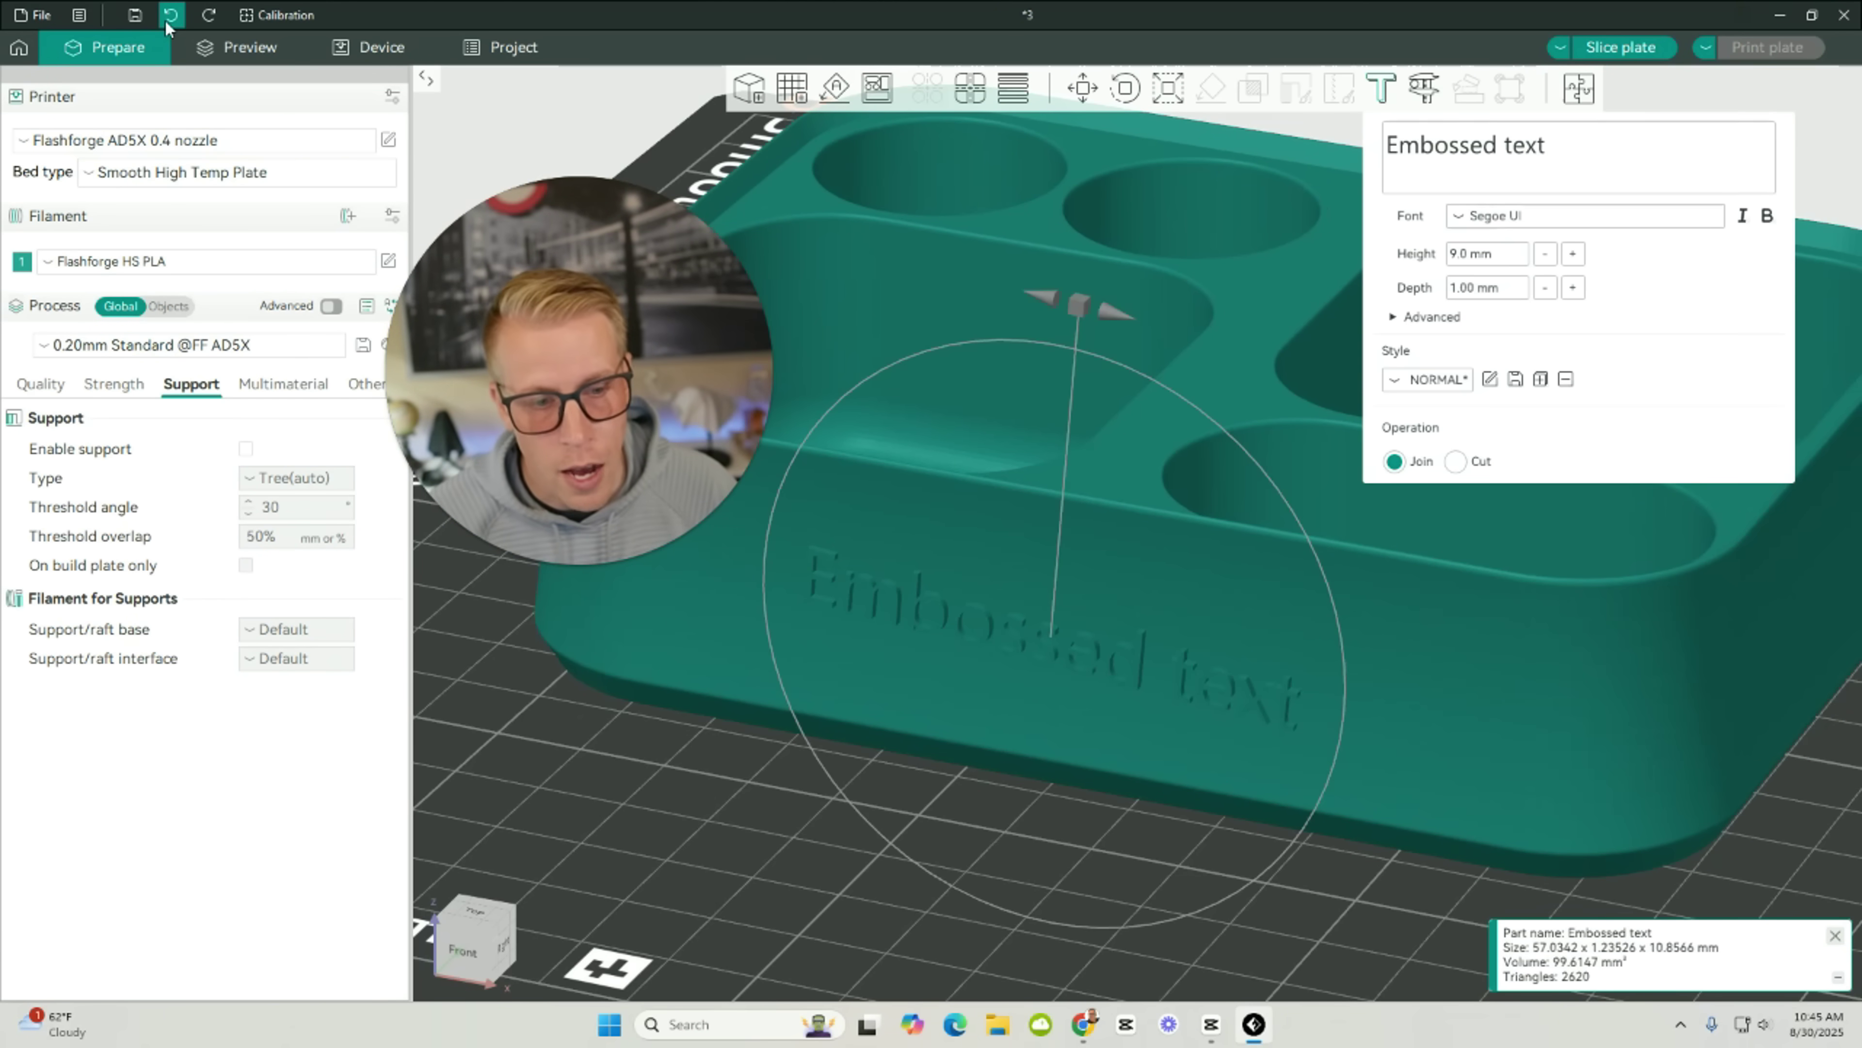
{"action": "left_click", "coordinate": [167, 23]}
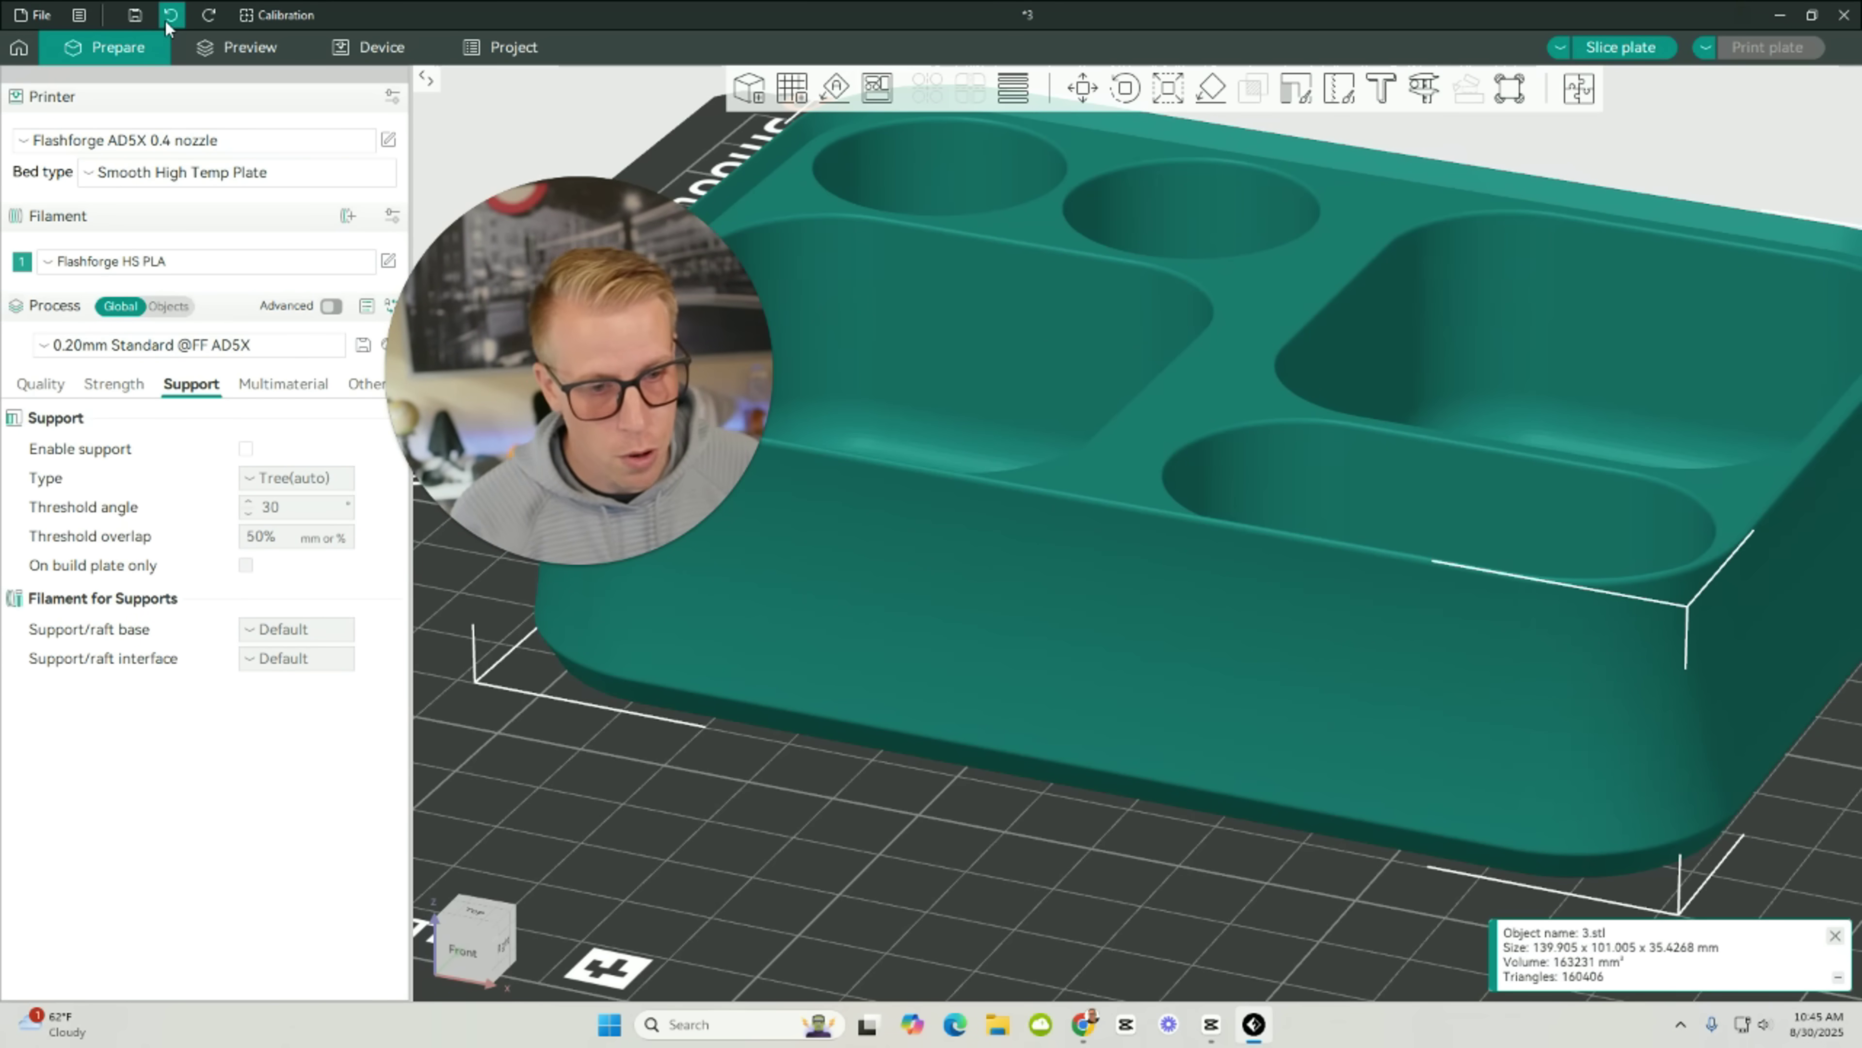
{"action": "scroll", "coordinate": [1039, 819], "scroll_direction": "down", "scroll_amount": 10}
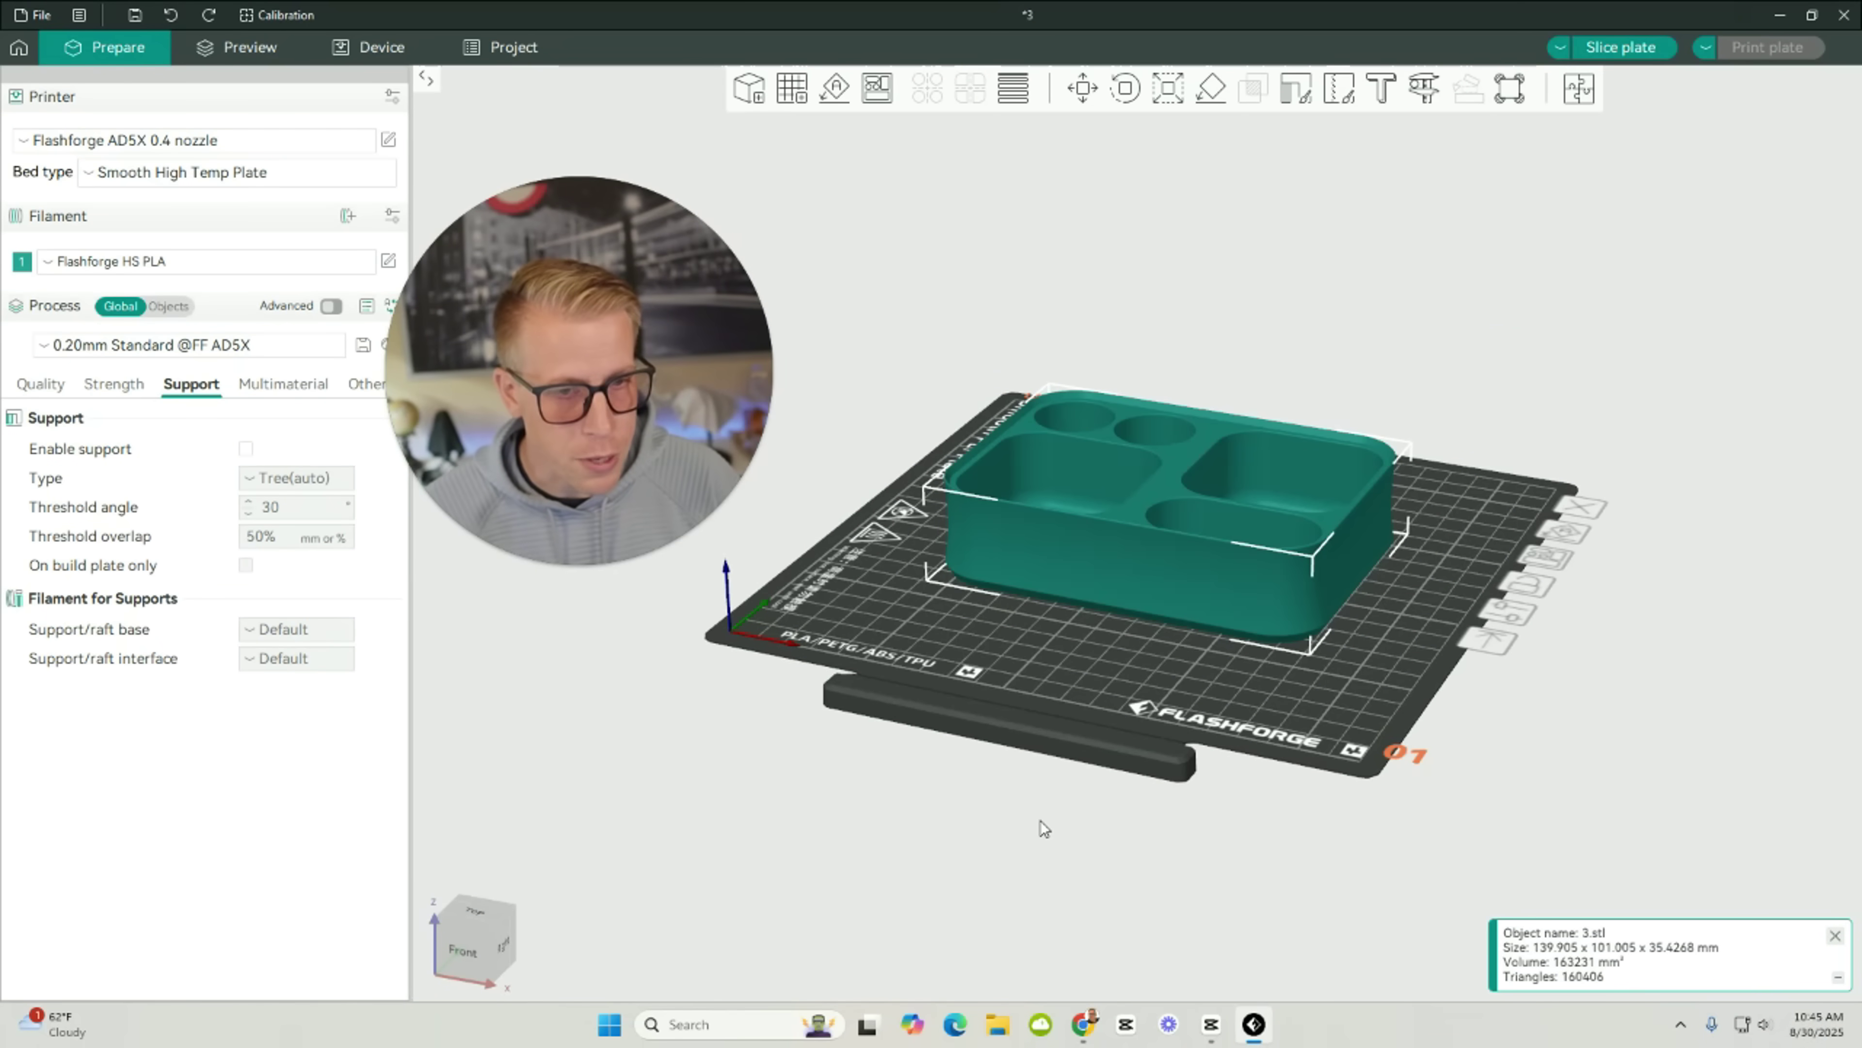
Measure 24.519 mm between the tray's front and short edges, then undo to 21.48 mm height.
{"action": "left_click", "coordinate": [1120, 636]}
{"action": "left_click", "coordinate": [1160, 514]}
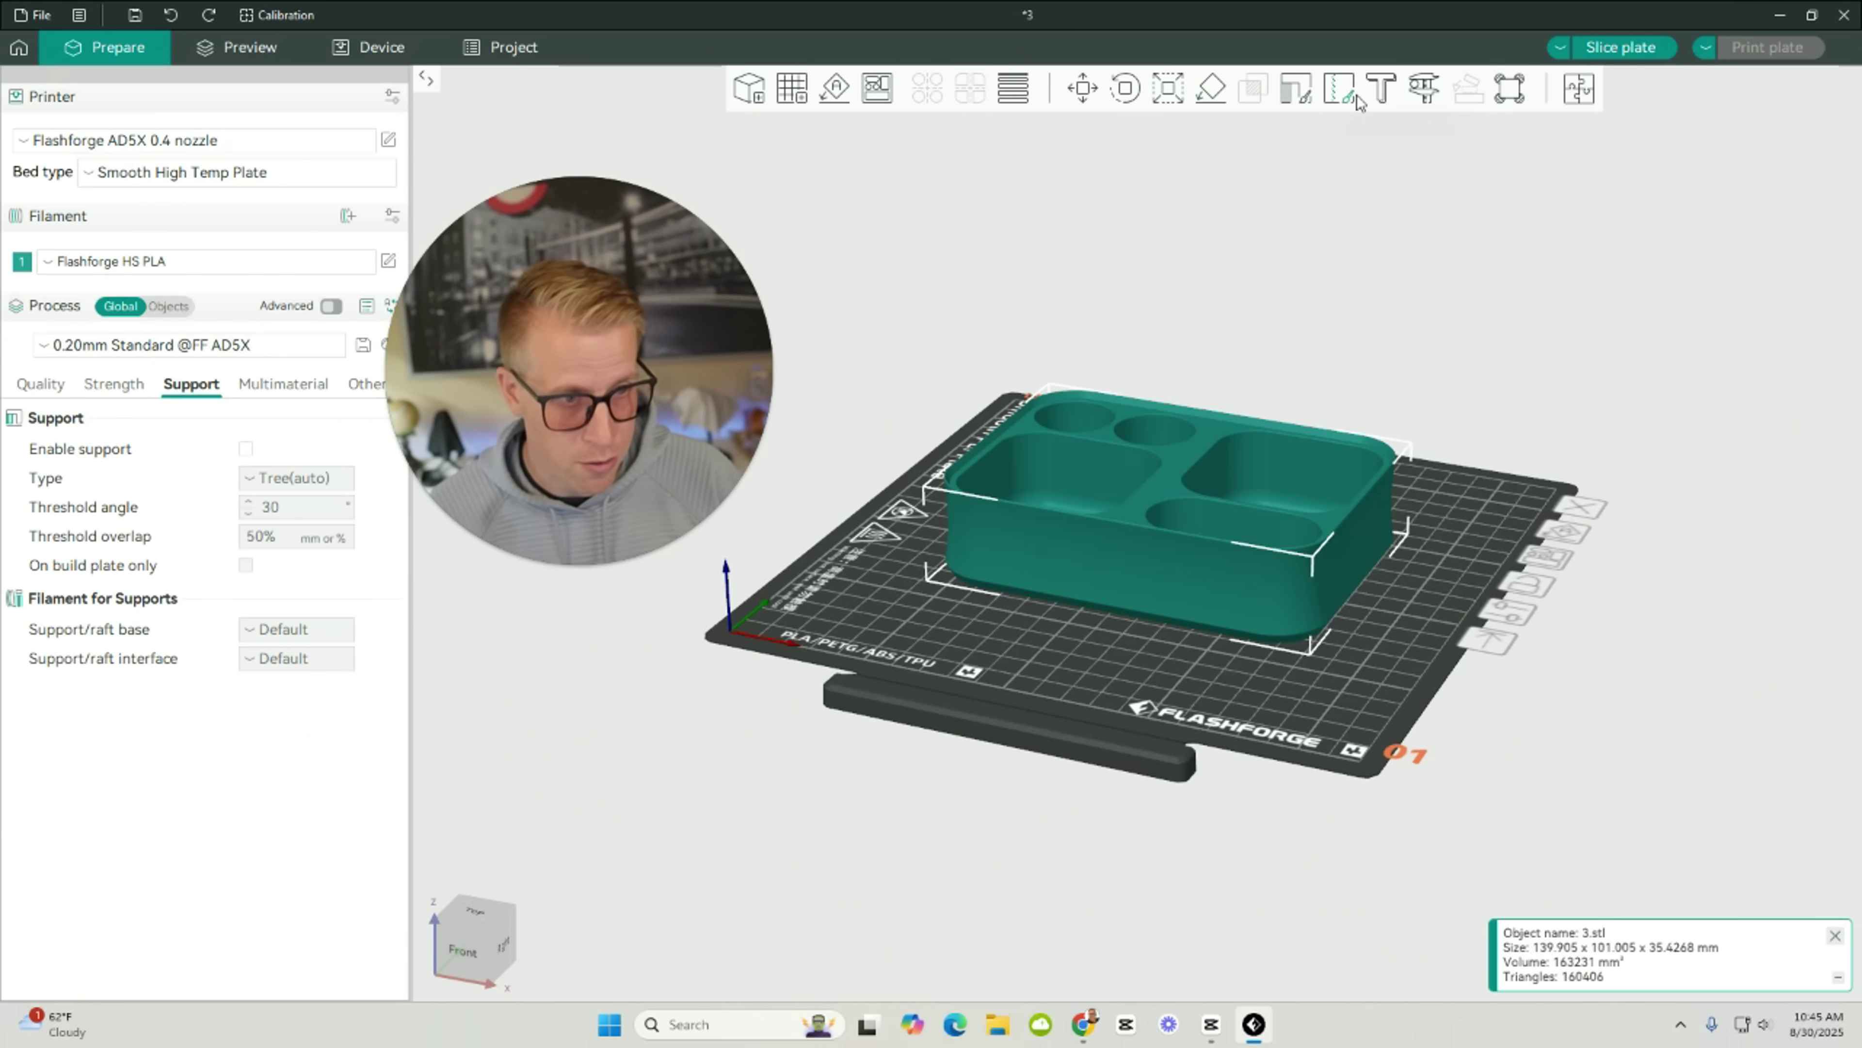
{"action": "left_click", "coordinate": [1424, 90]}
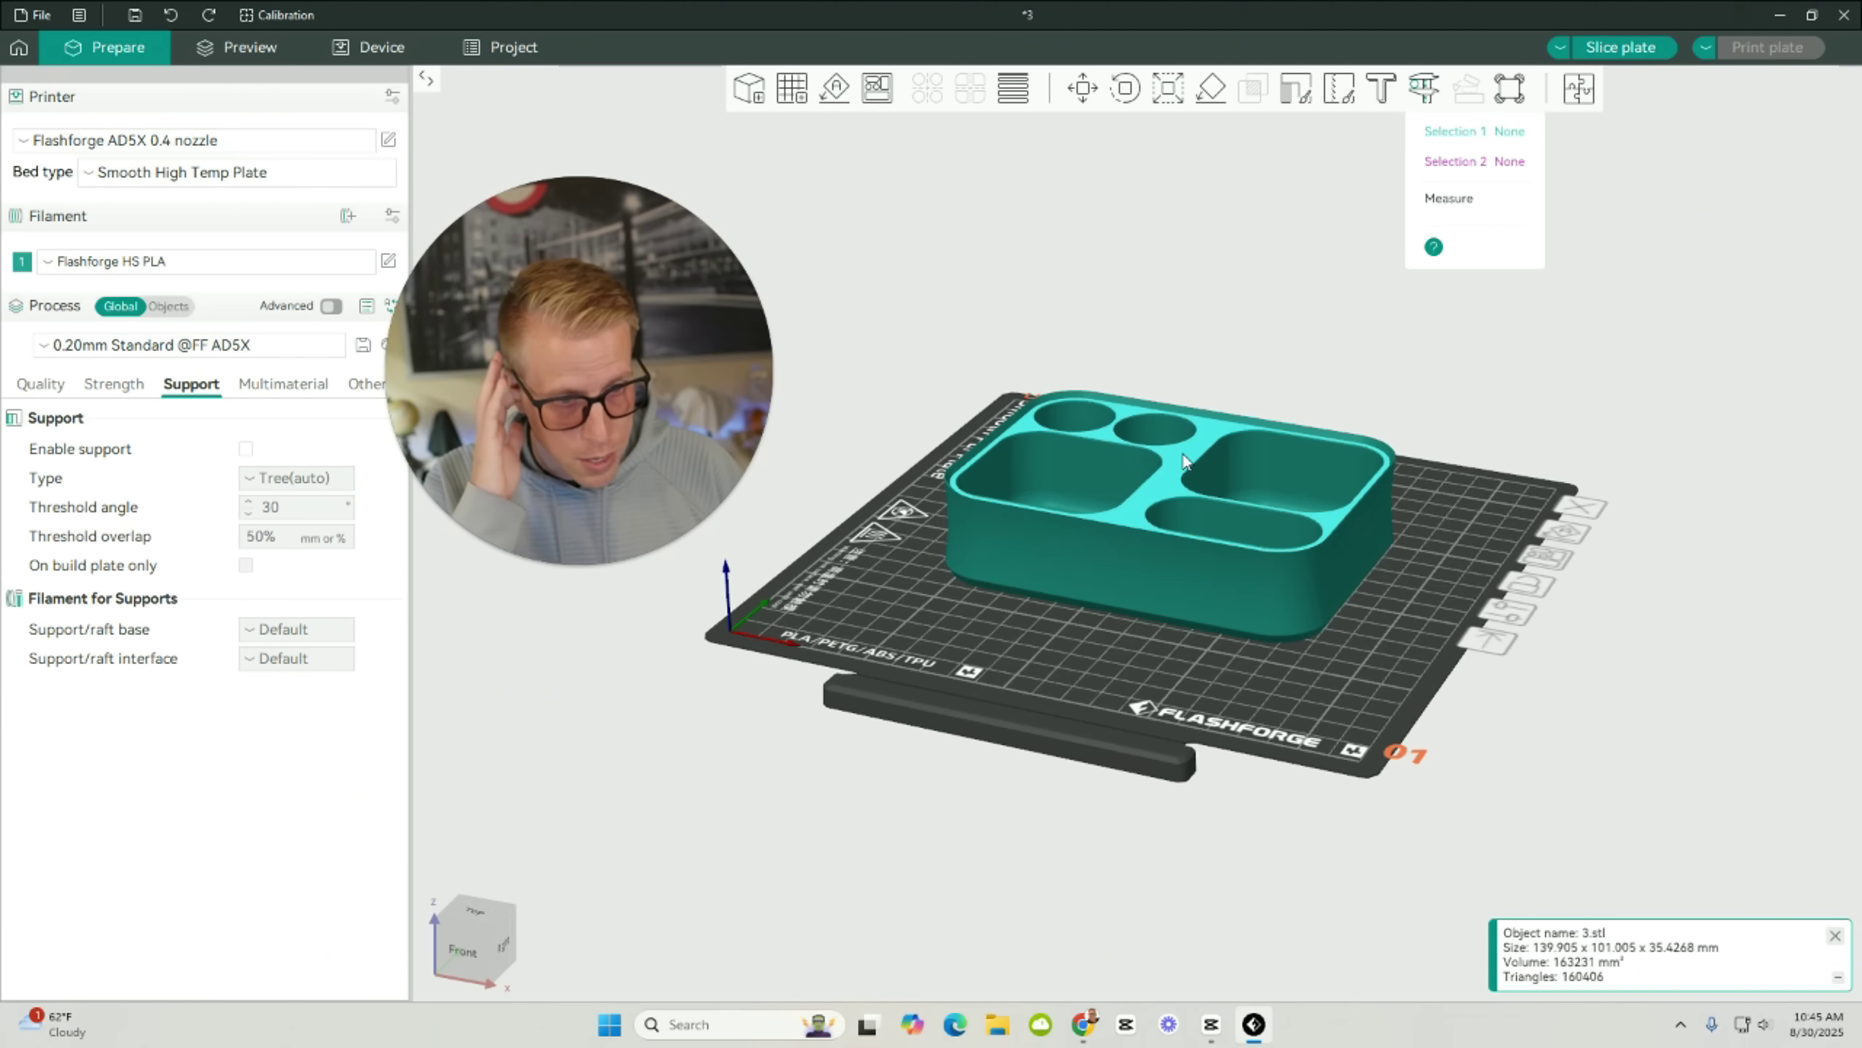
{"action": "left_click", "coordinate": [1091, 561]}
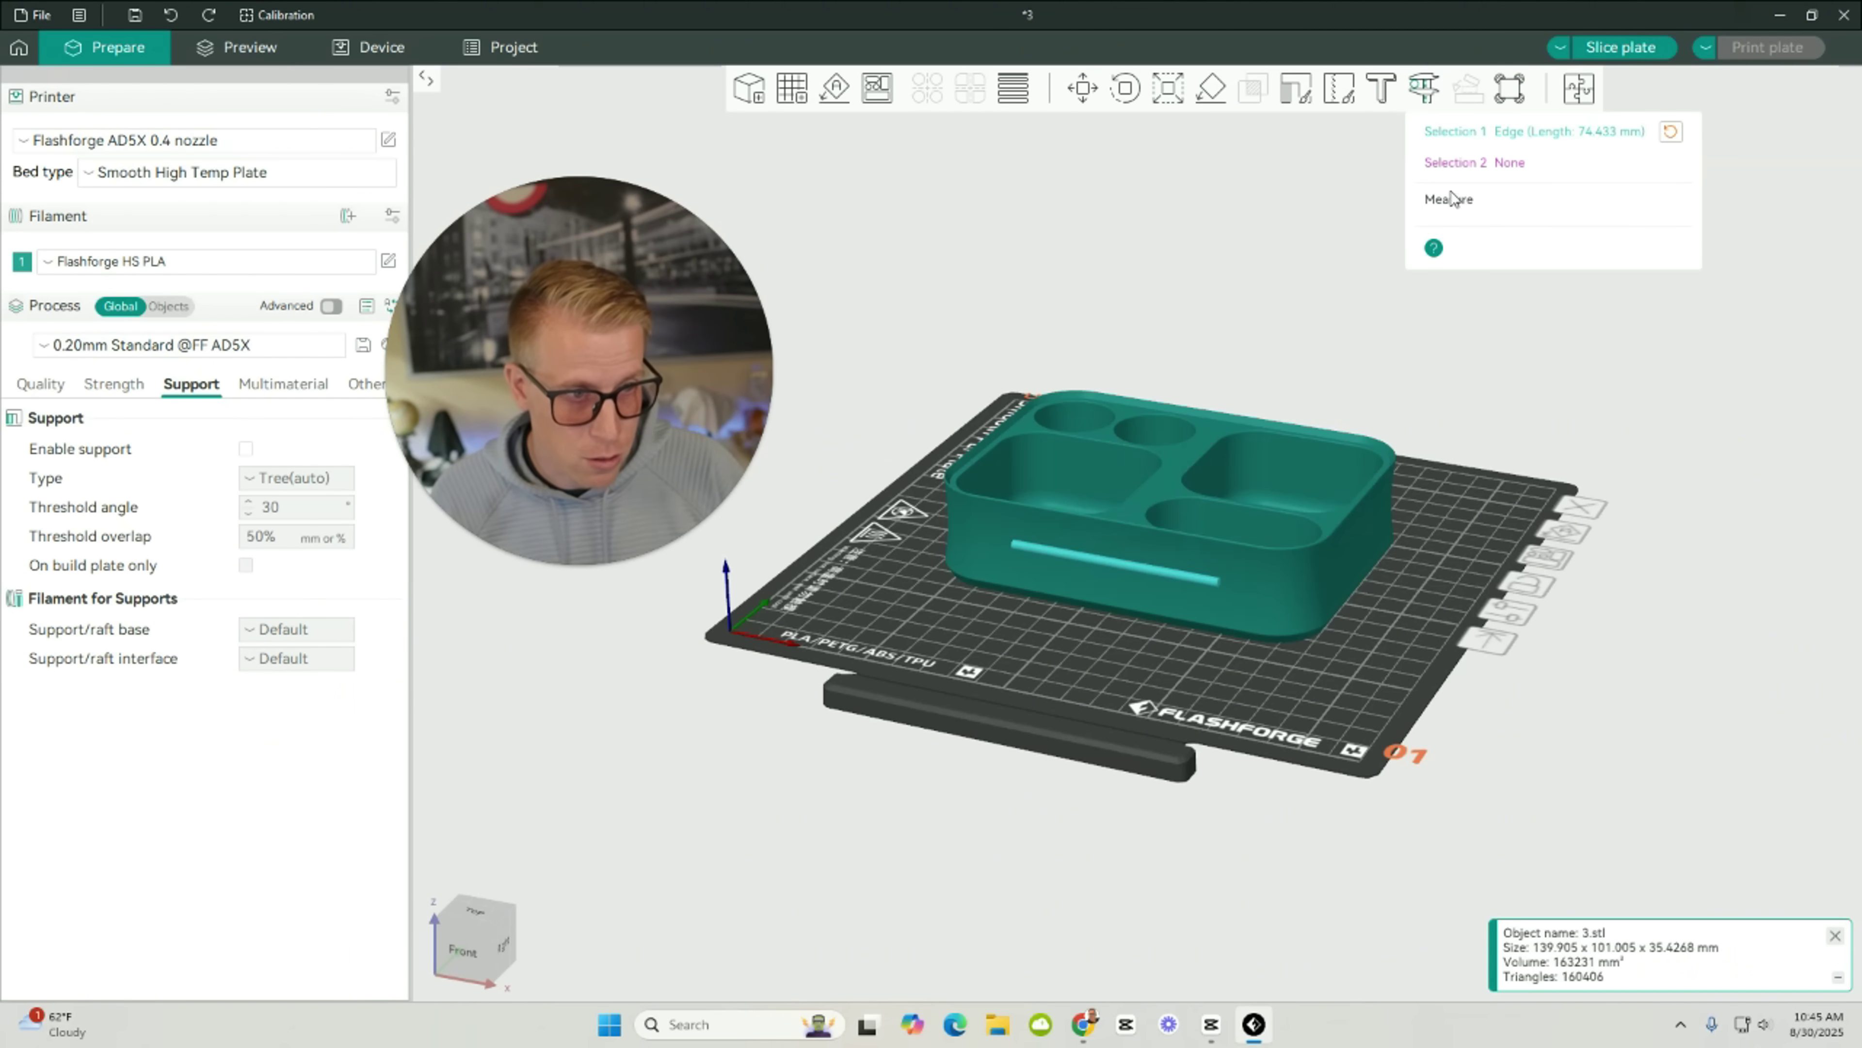
{"action": "left_click", "coordinate": [953, 538]}
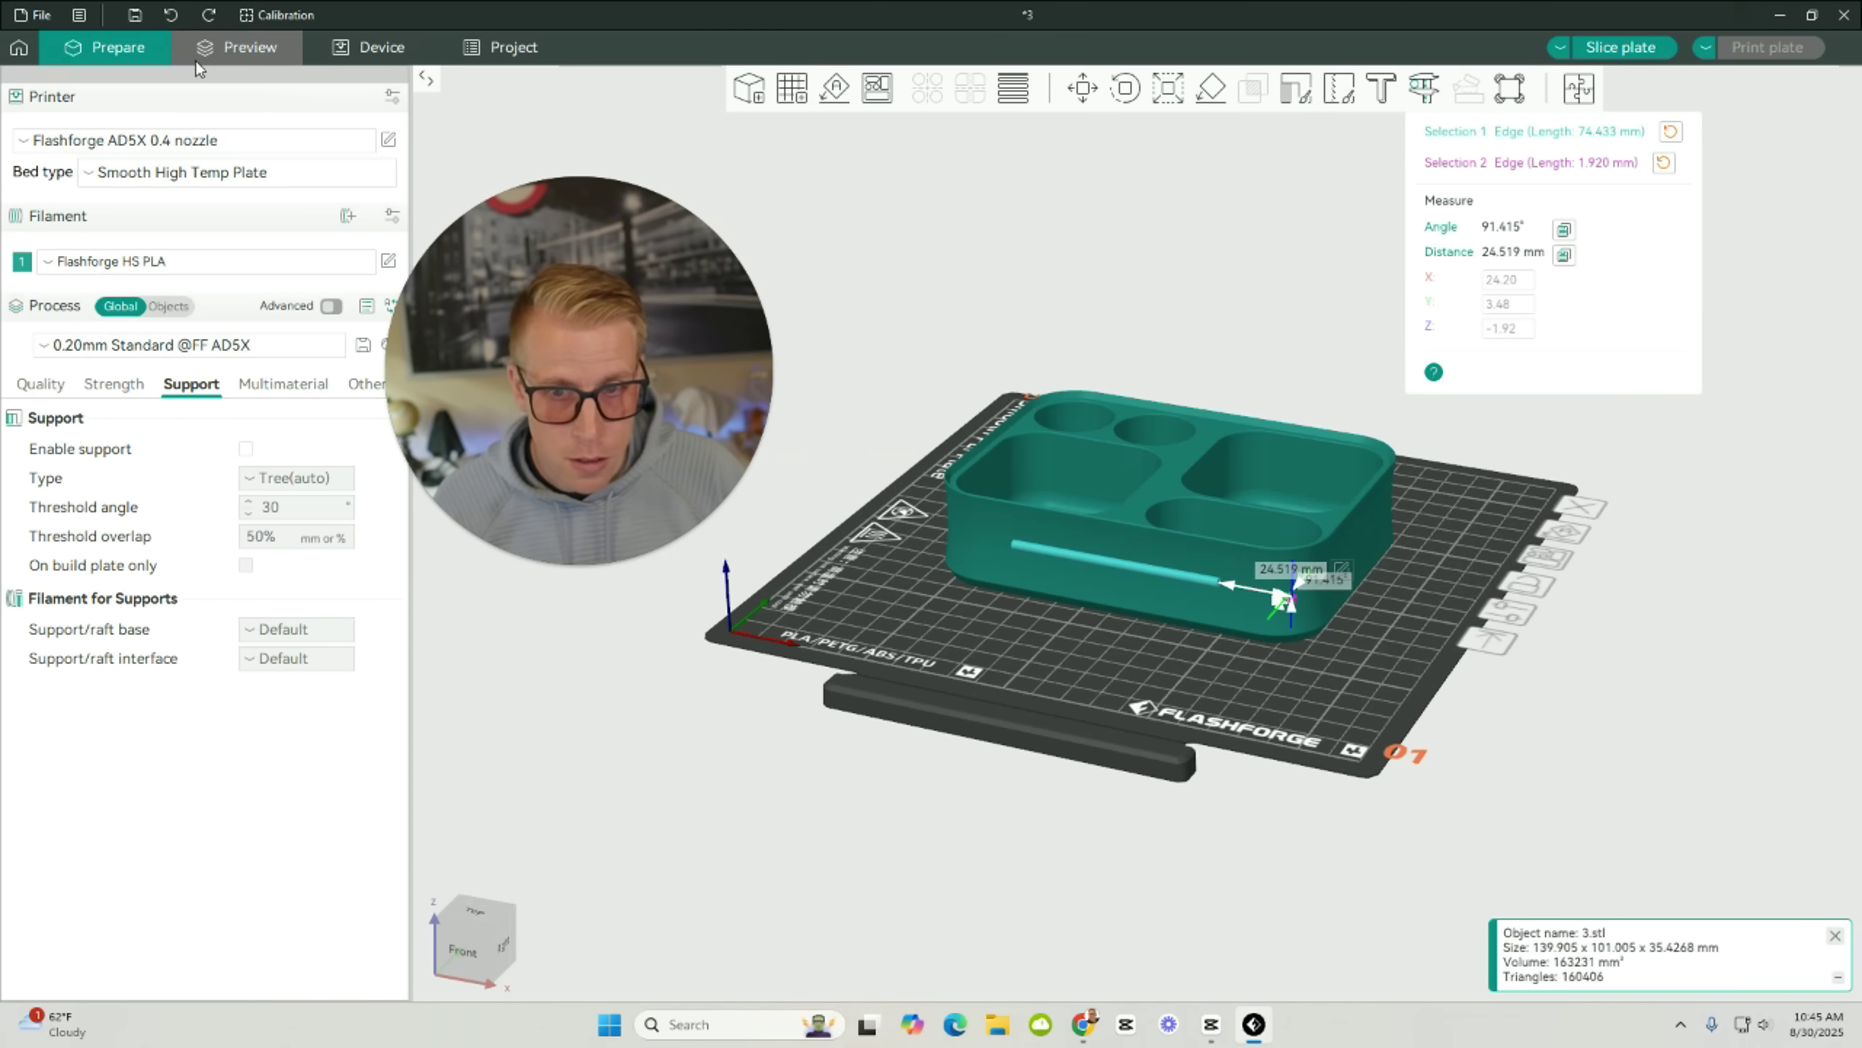
{"action": "left_click", "coordinate": [171, 16]}
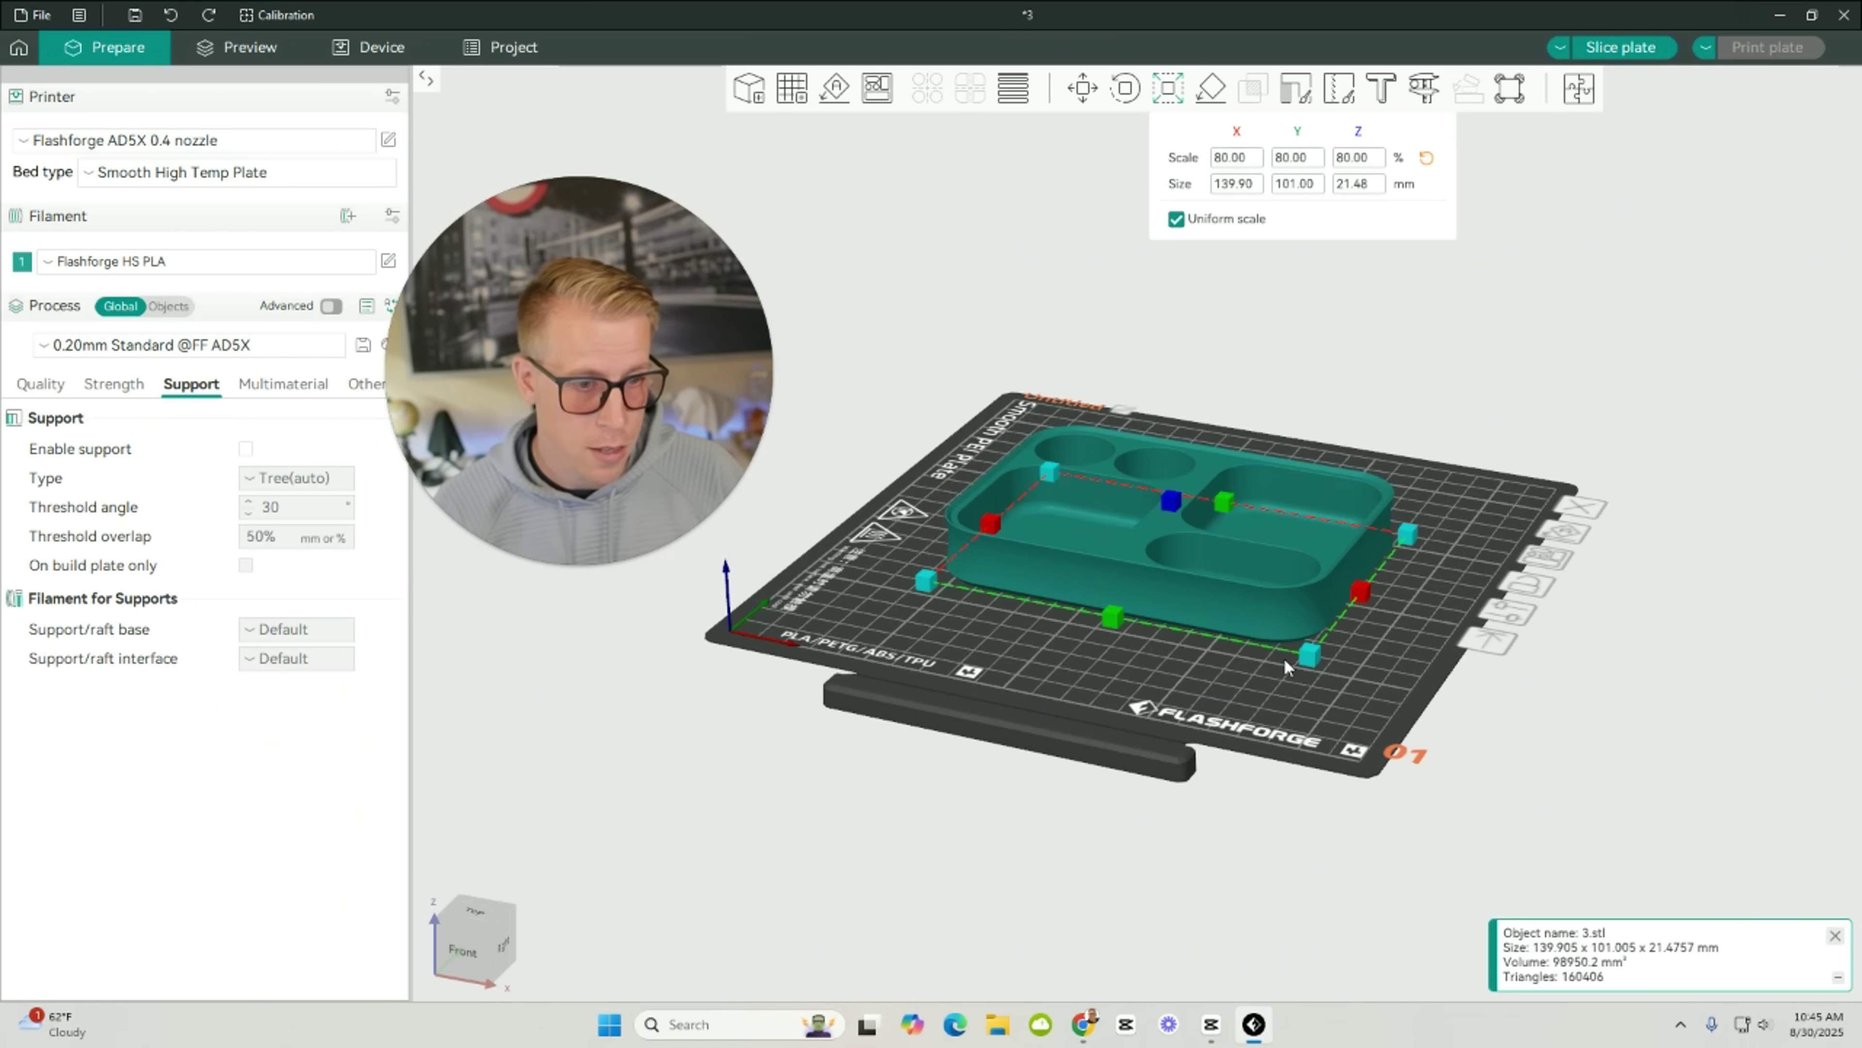
Close the Scale gizmo and view the 139.905 × 101.005 × 21.4757 mm tray from above.
{"action": "key", "text": "Escape"}
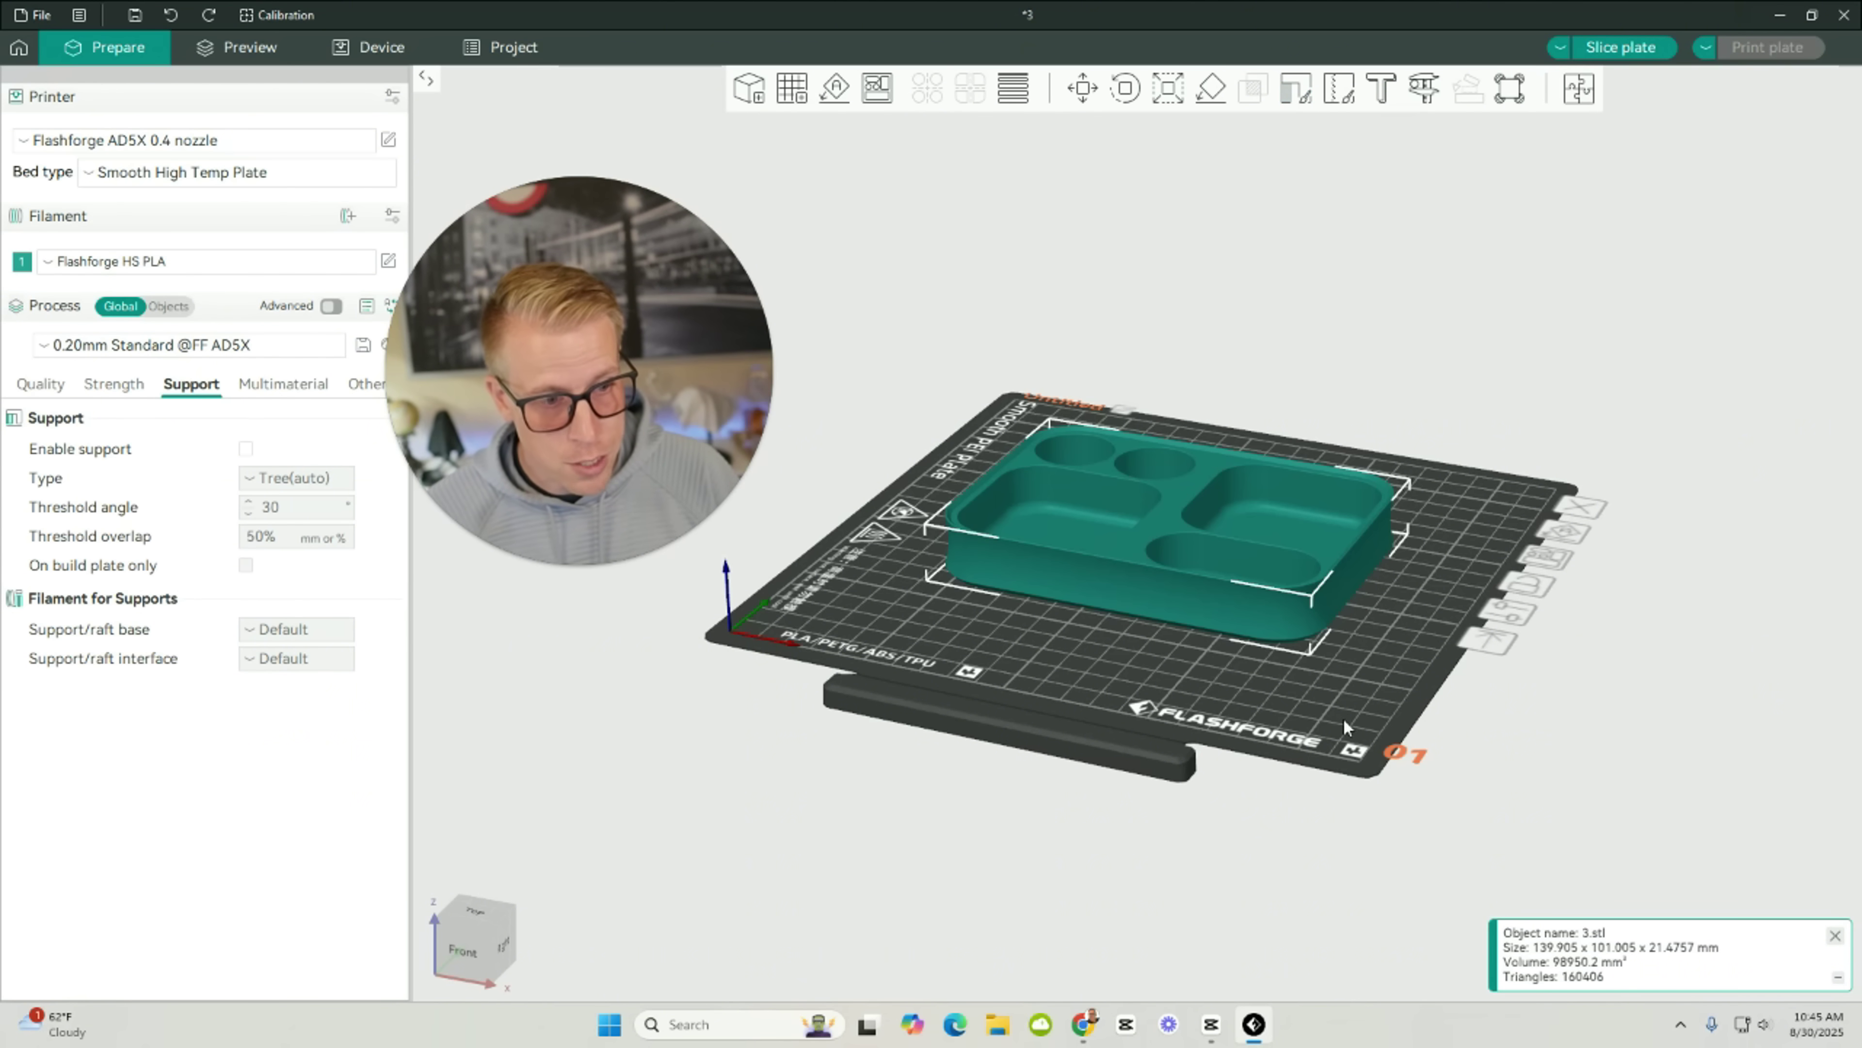
{"action": "left_click_drag", "start_coordinate": [1345, 668], "coordinate": [1222, 499]}
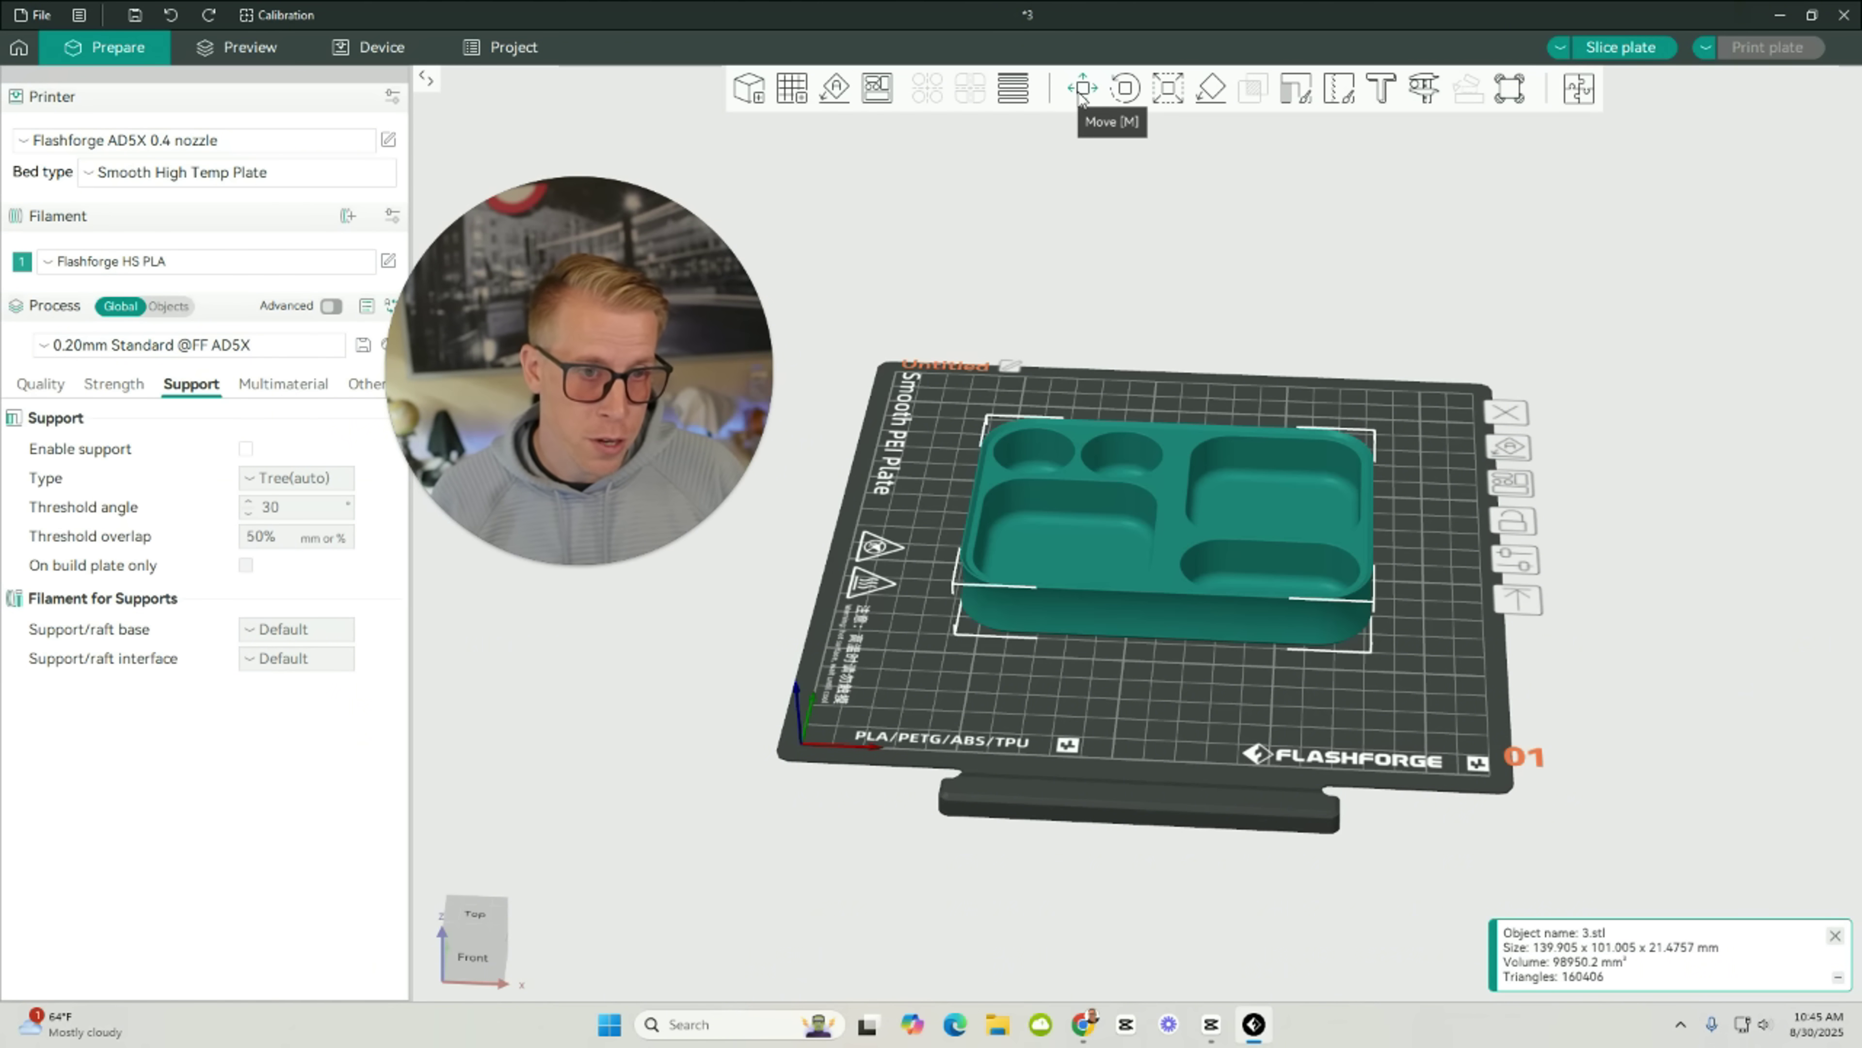
Rotate the tray about -6.49° around Y so one end lifts off the plate.
{"action": "left_click", "coordinate": [1128, 88]}
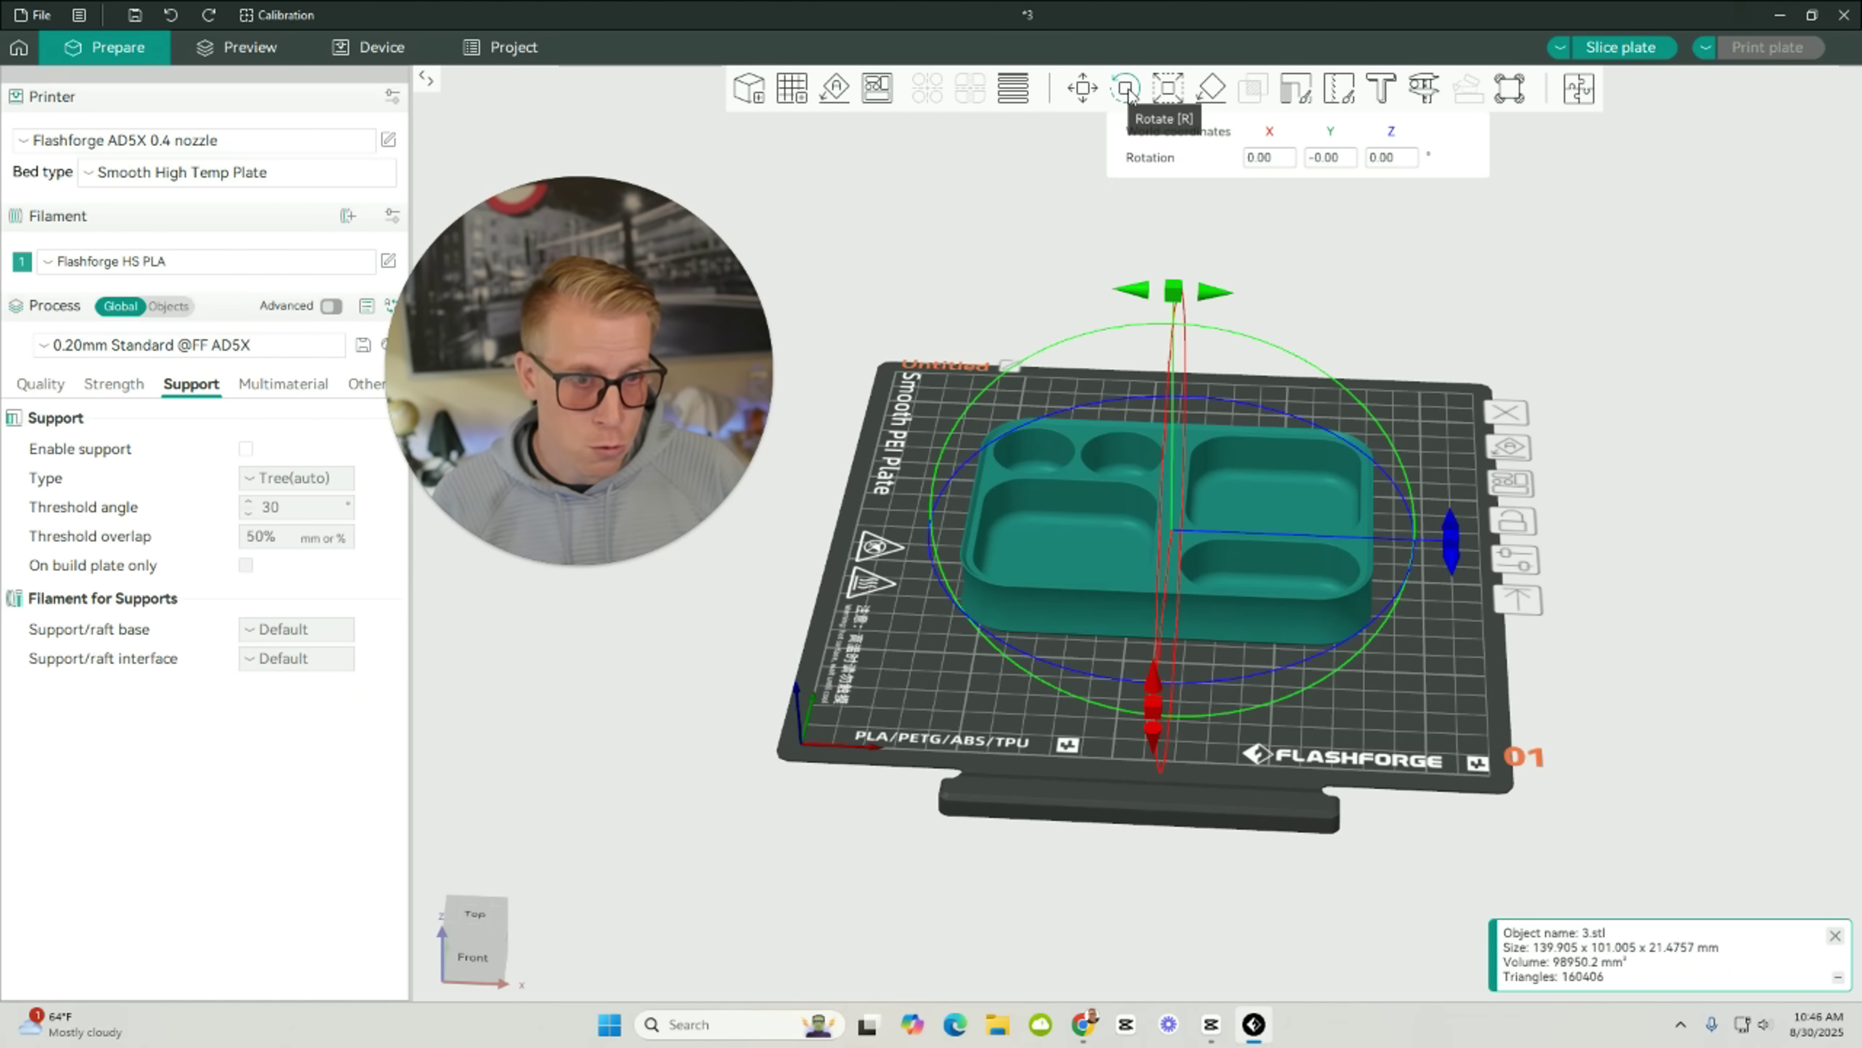
{"action": "left_click_drag", "start_coordinate": [1393, 725], "coordinate": [1343, 695]}
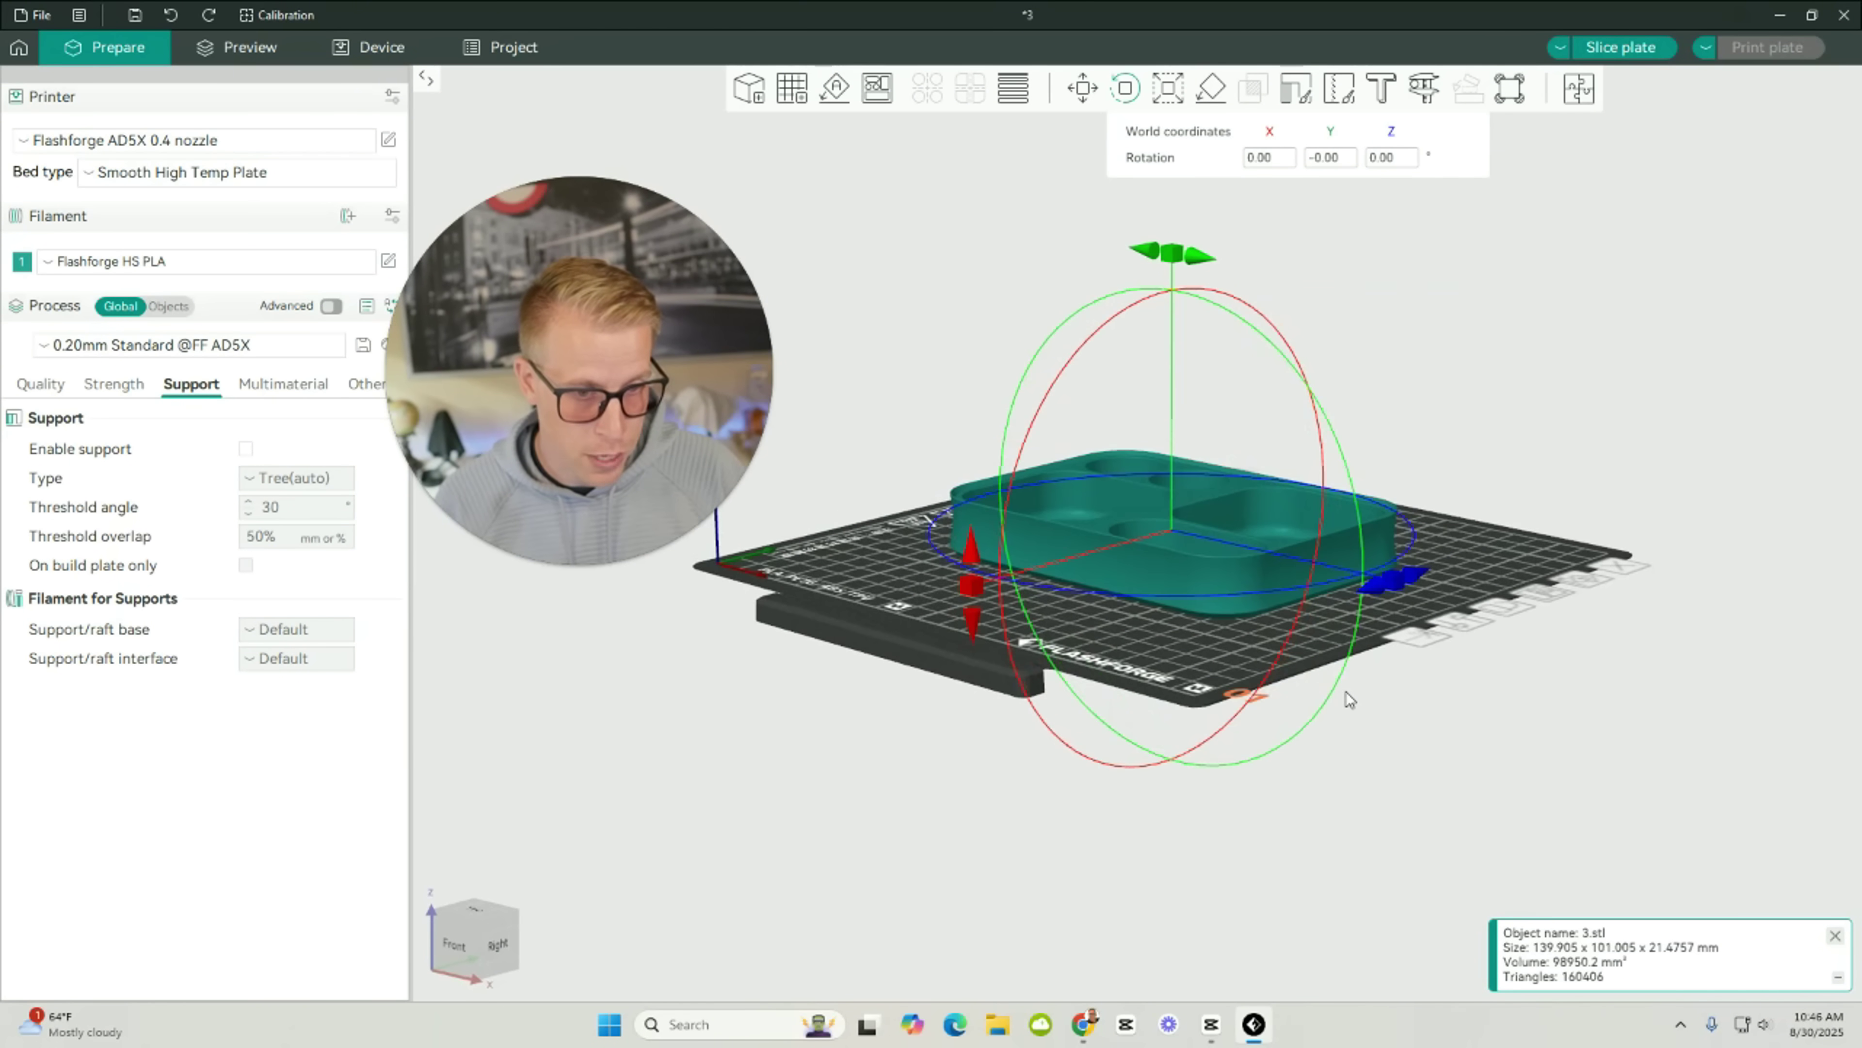
{"action": "left_click_drag", "start_coordinate": [1171, 256], "coordinate": [1041, 329]}
{"action": "left_click_drag", "start_coordinate": [1214, 532], "coordinate": [1520, 561]}
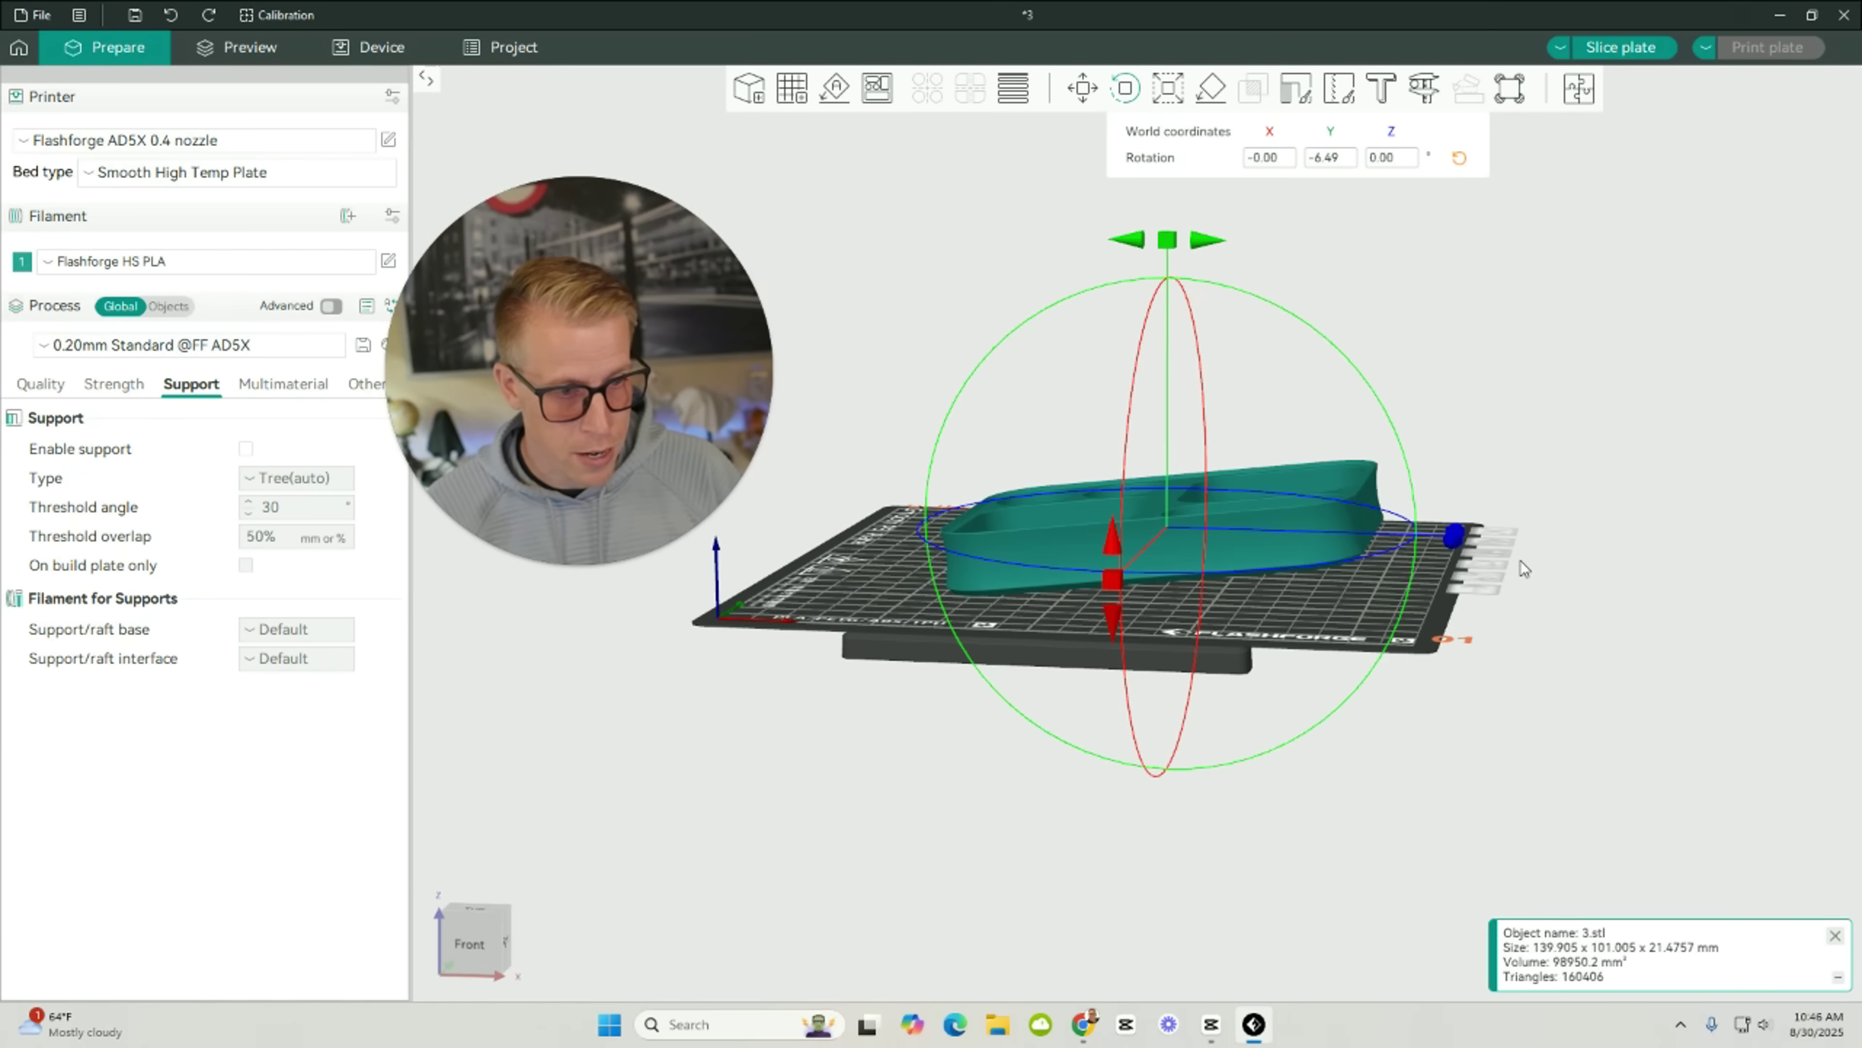
{"action": "left_click", "coordinate": [864, 580]}
{"action": "left_click_drag", "start_coordinate": [1406, 652], "coordinate": [1419, 614]}
{"action": "scroll", "coordinate": [1412, 615], "scroll_direction": "up", "scroll_amount": 2}
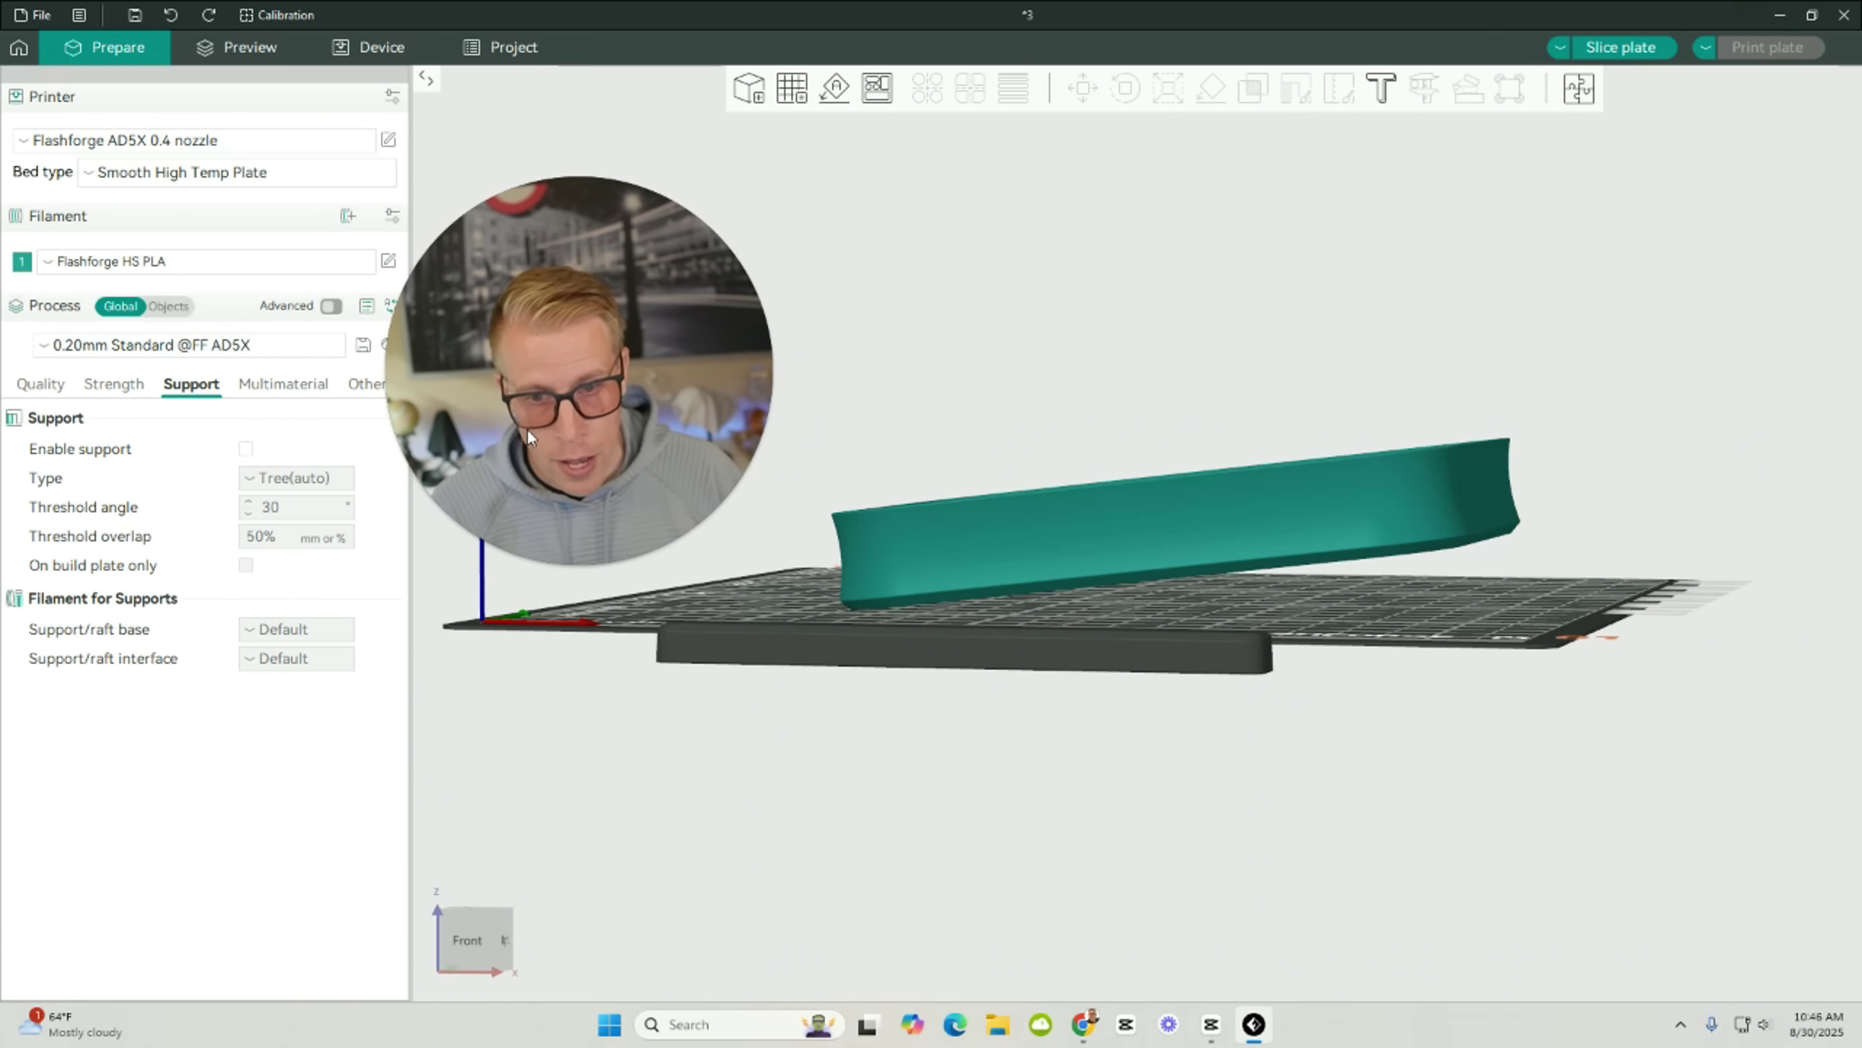
Slice the tilted tray and review the 2h28m, 64.71 g preview estimate.
{"action": "left_click", "coordinate": [240, 48]}
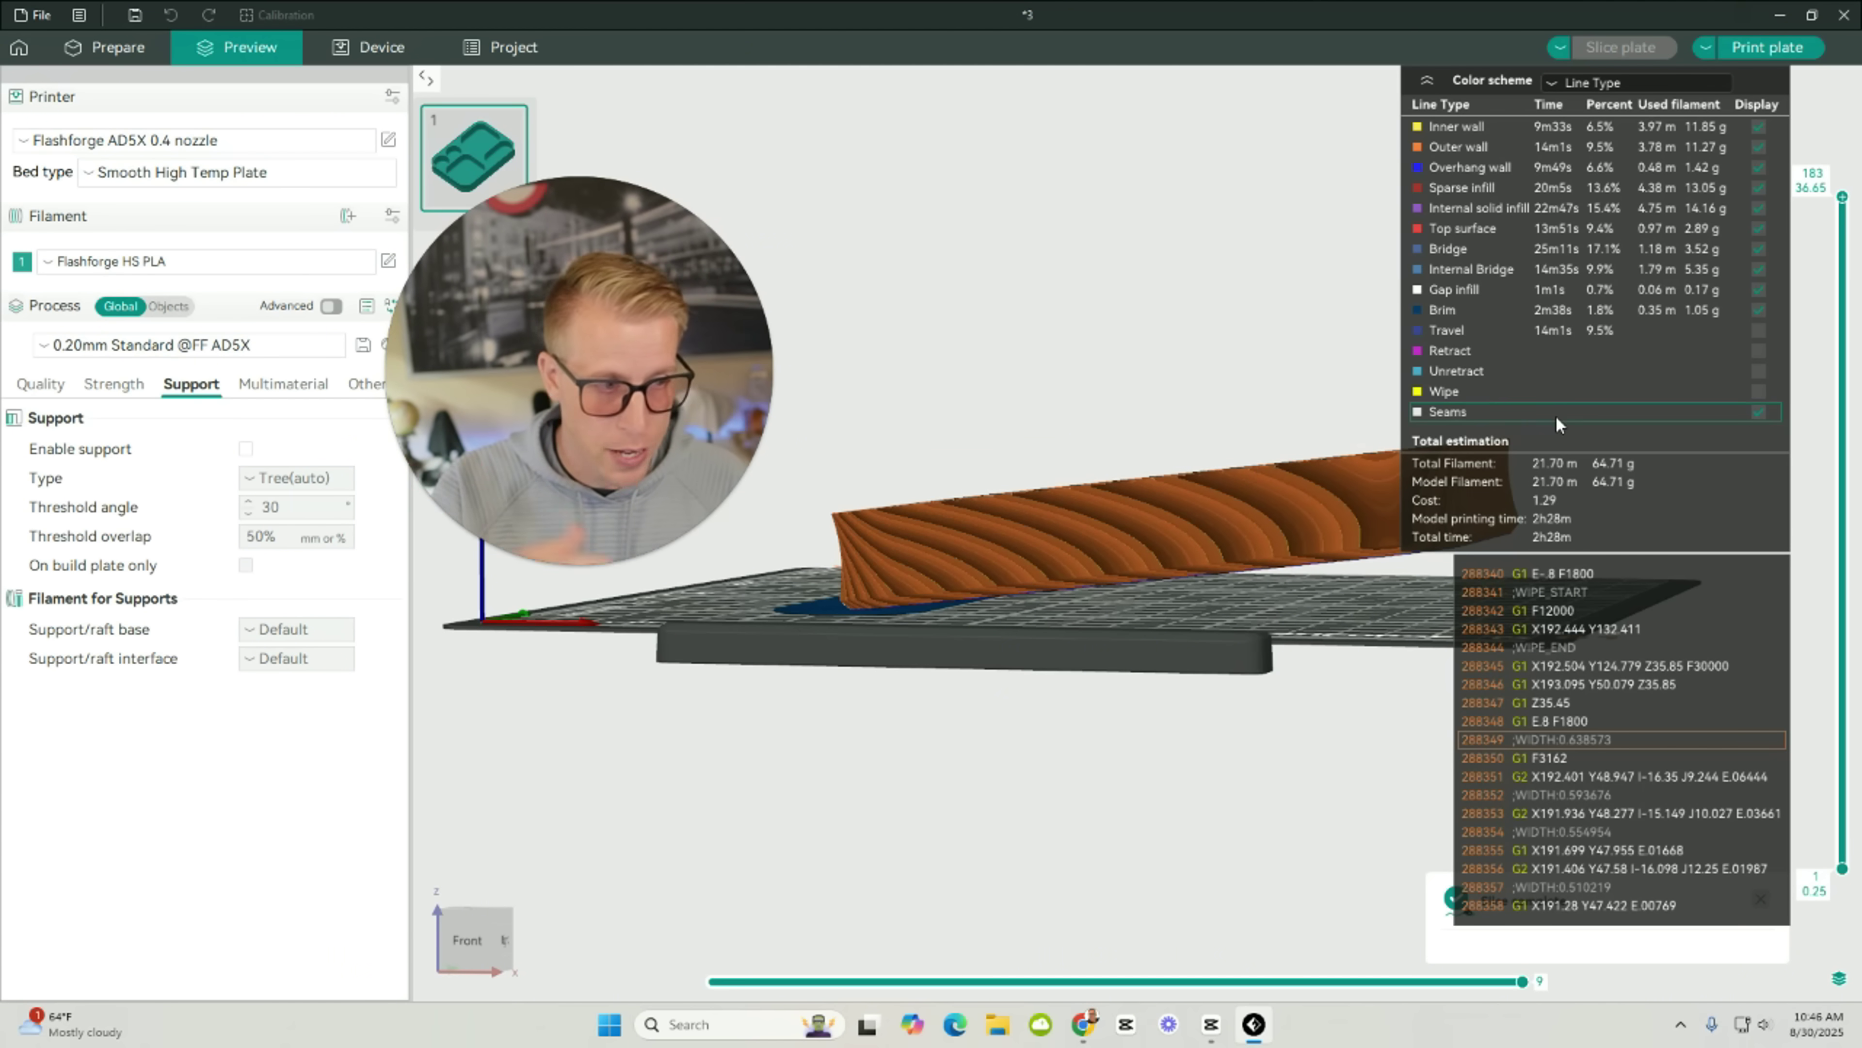
{"action": "left_click_drag", "start_coordinate": [1408, 607], "coordinate": [1140, 518]}
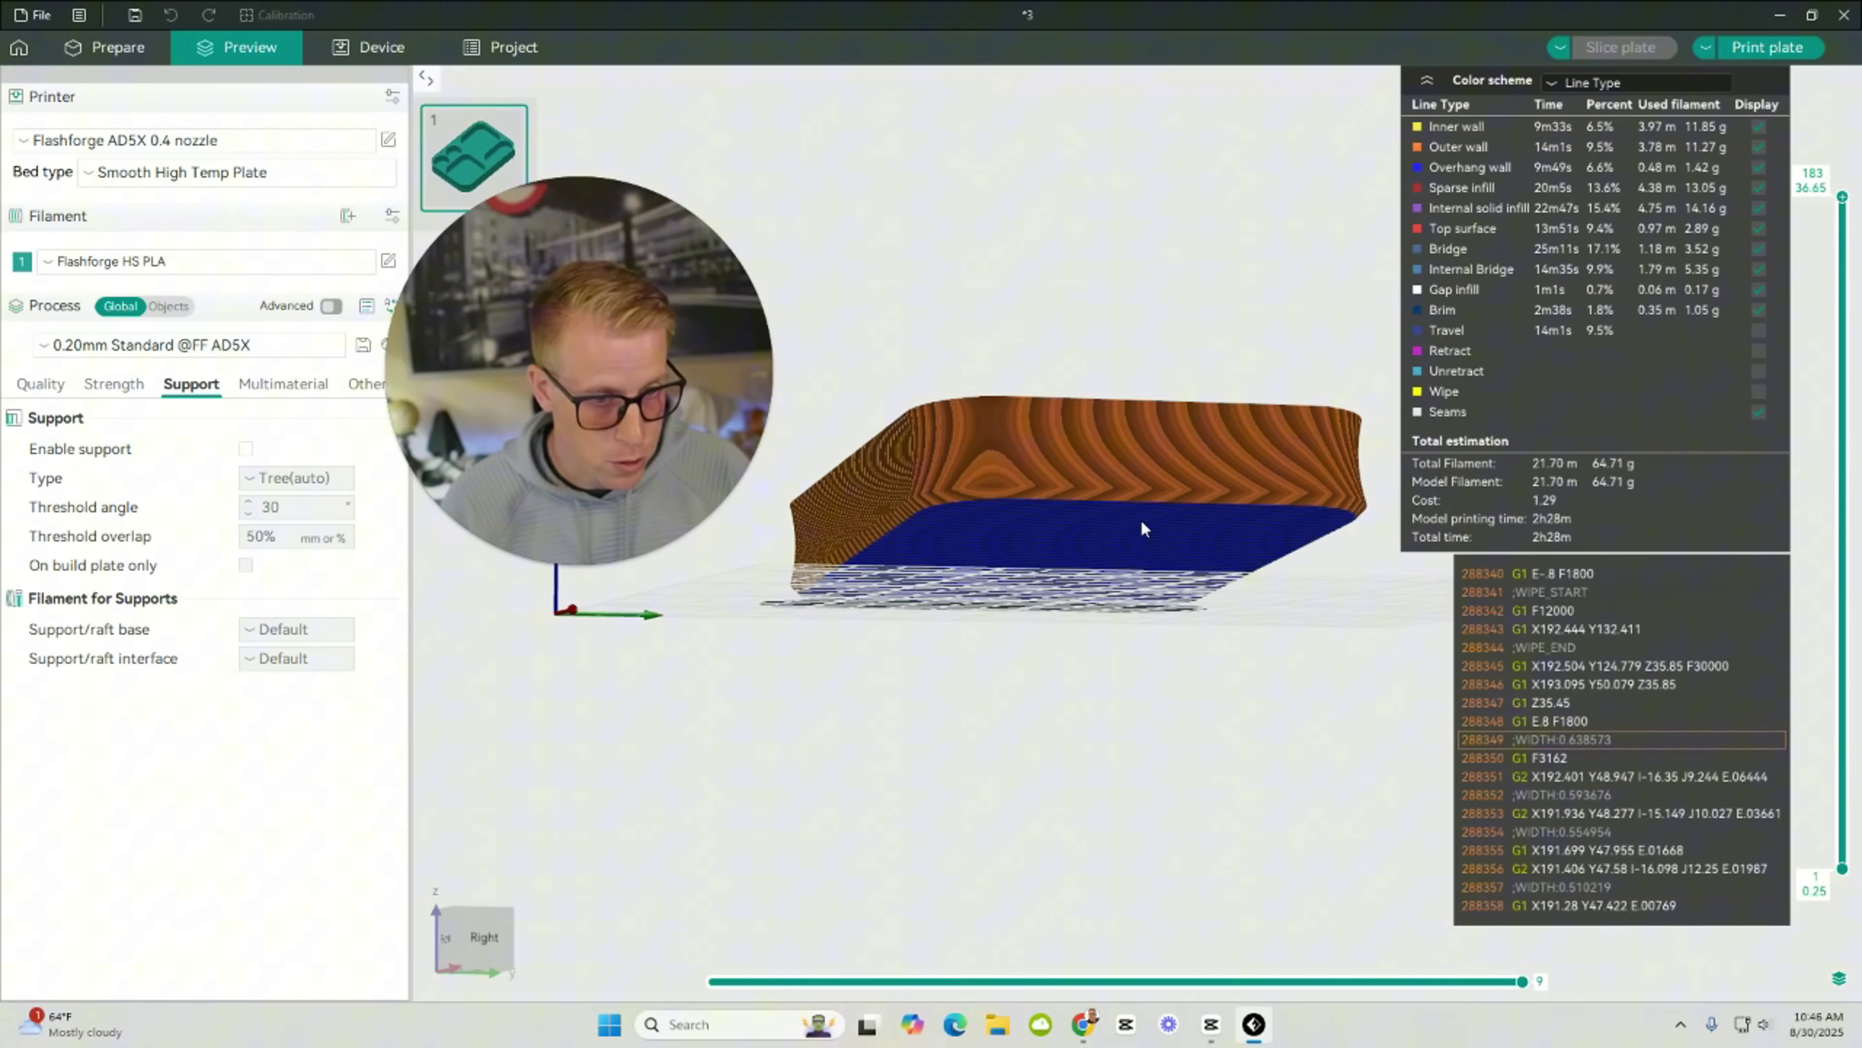
Enable Tree(auto) supports in Process settings and re-slice the tray.
{"action": "left_click", "coordinate": [124, 49]}
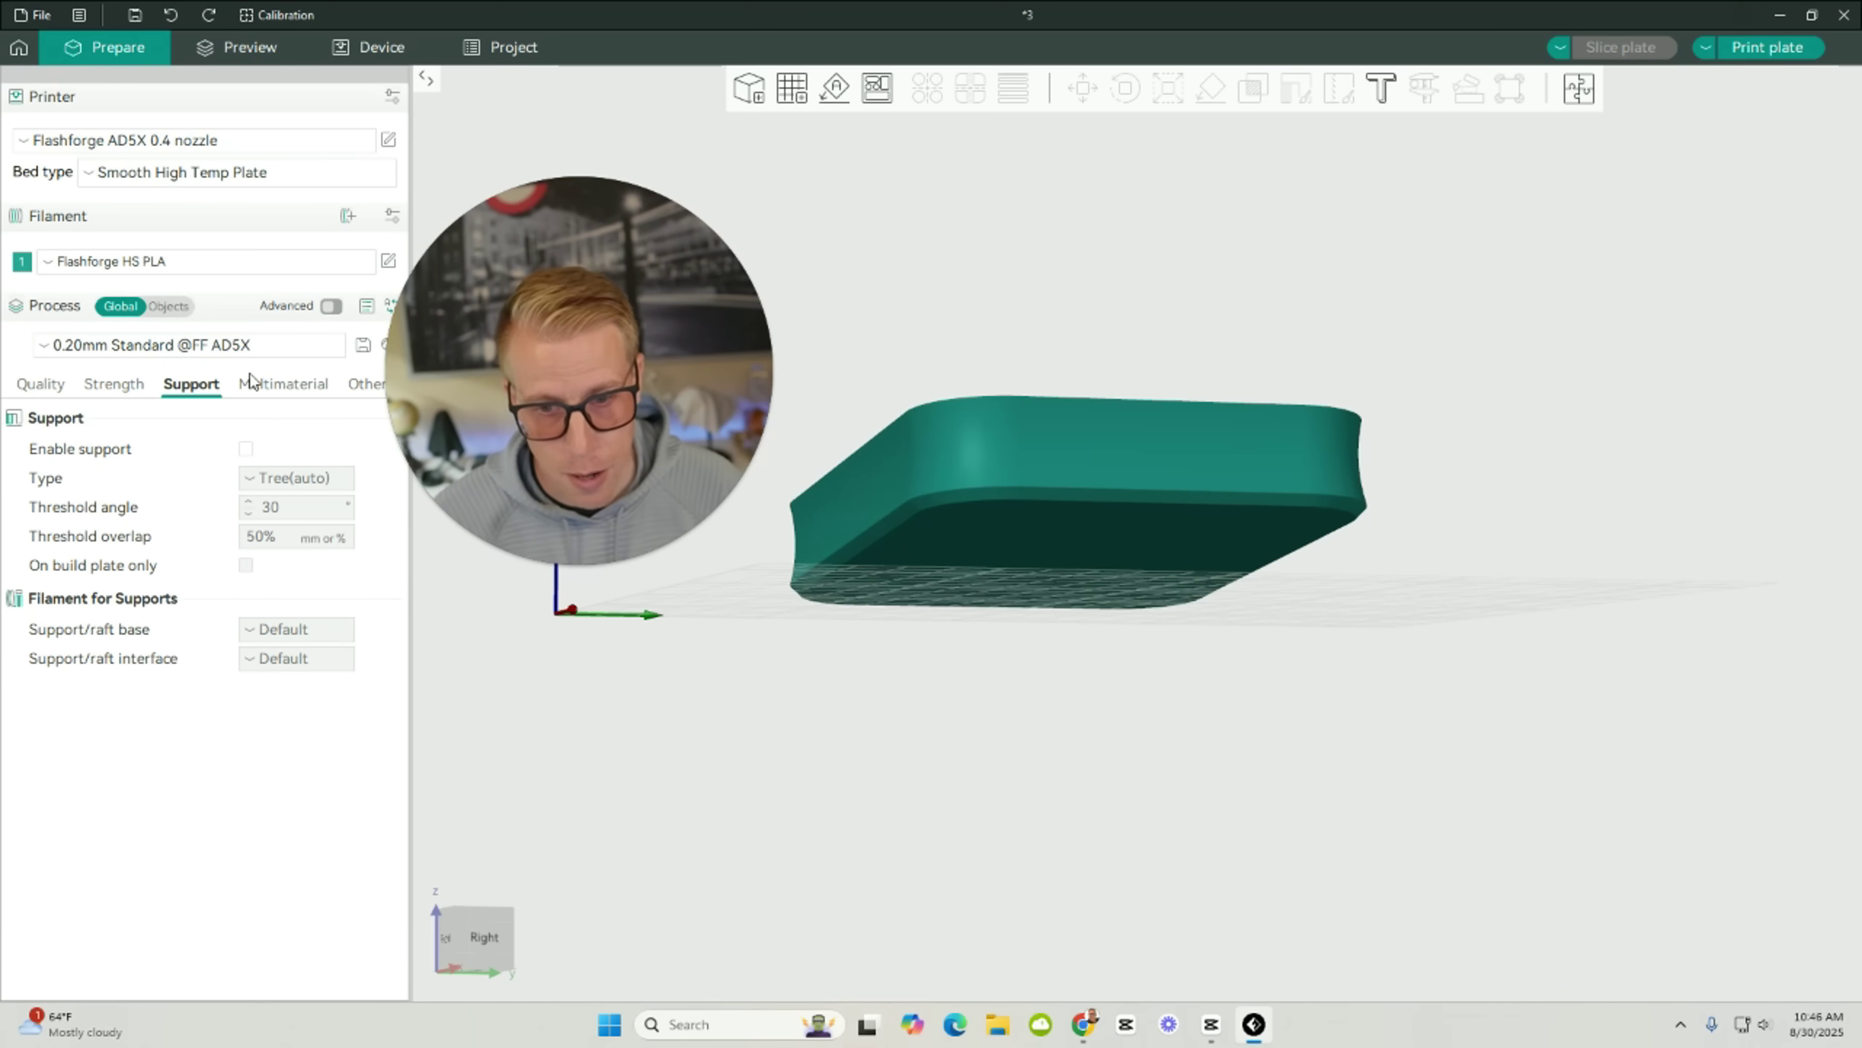
{"action": "left_click", "coordinate": [247, 449]}
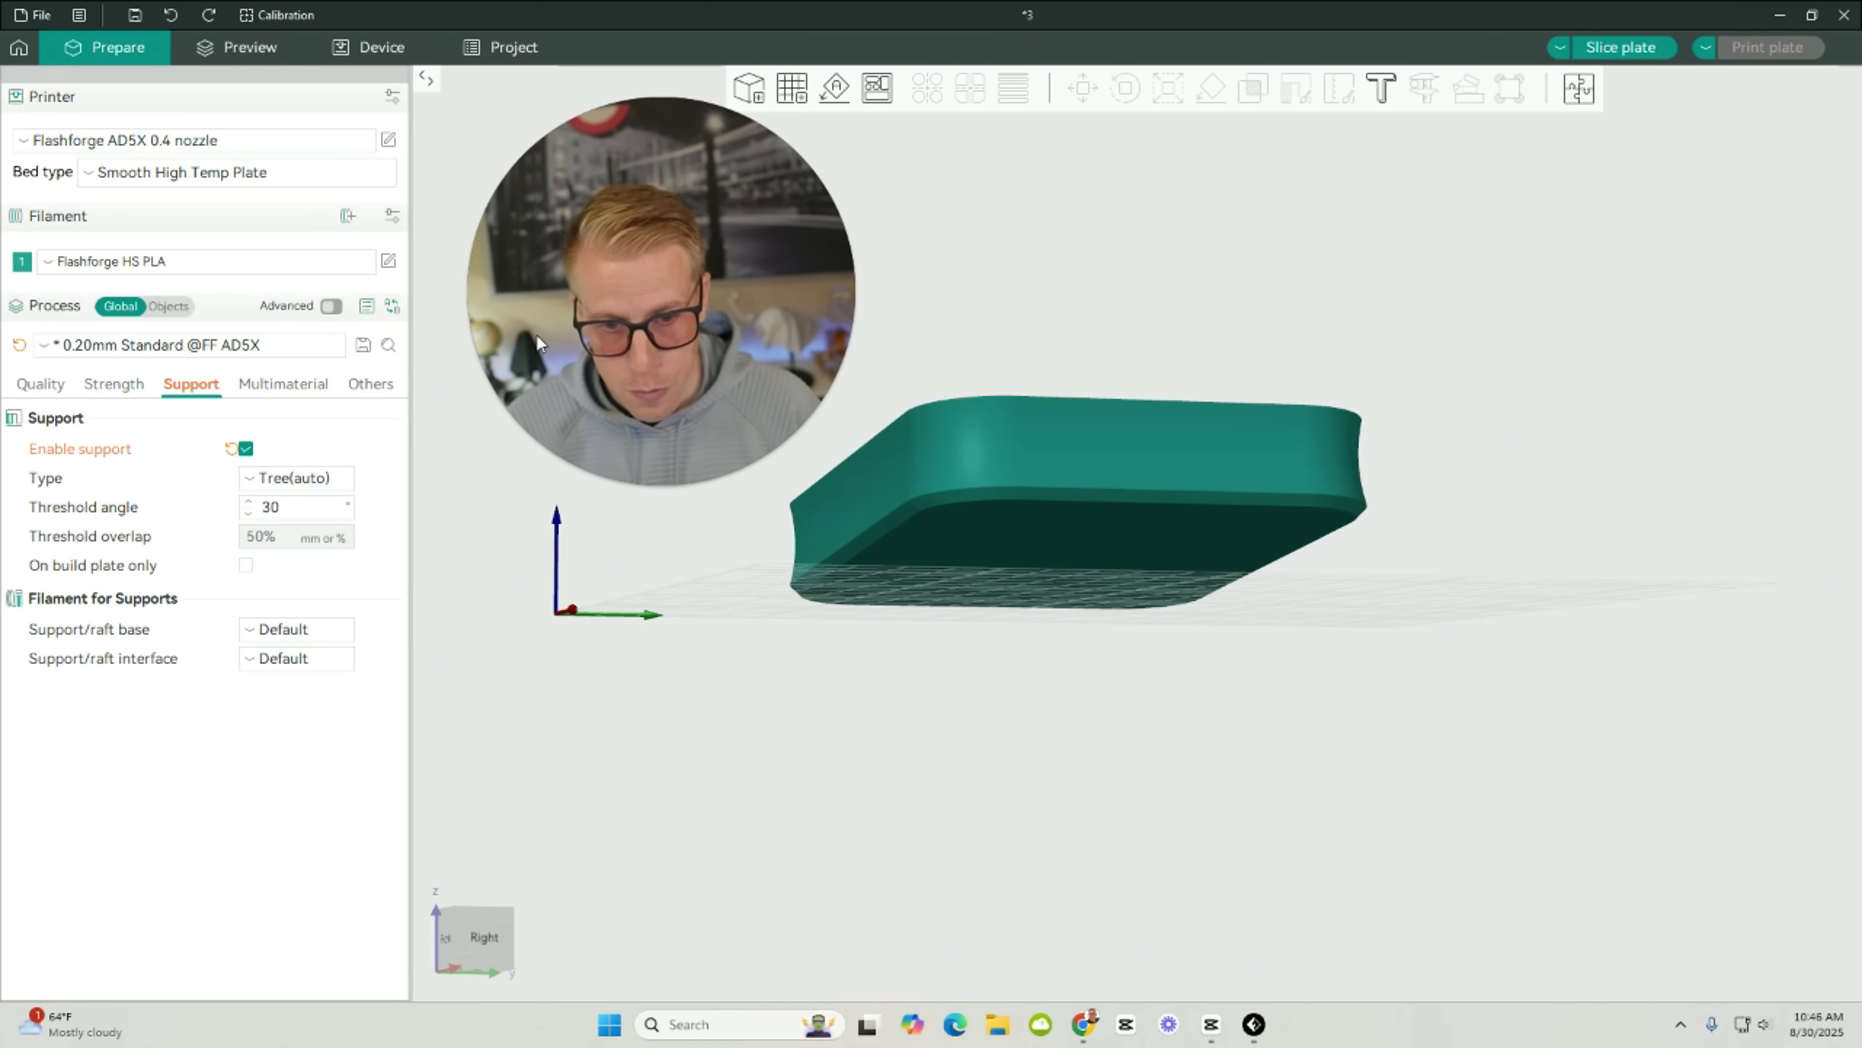
{"action": "left_click", "coordinate": [297, 486]}
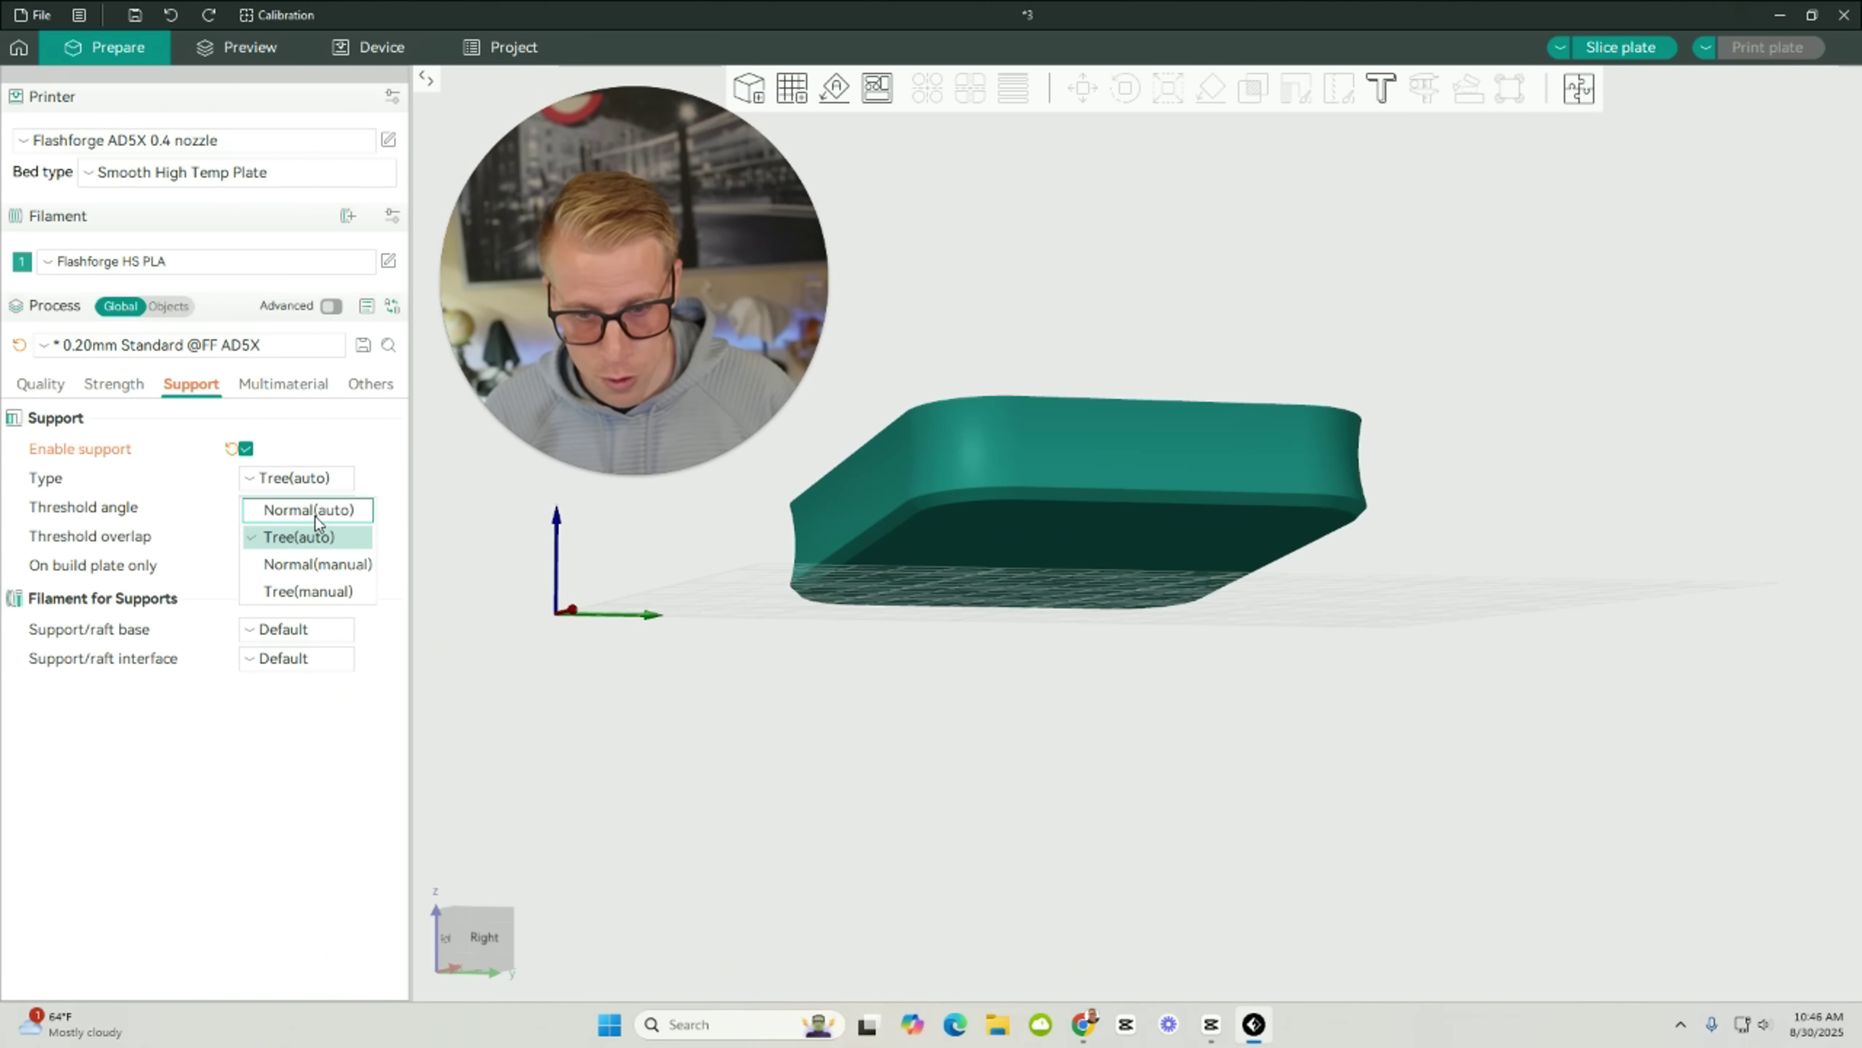
{"action": "left_click", "coordinate": [291, 537]}
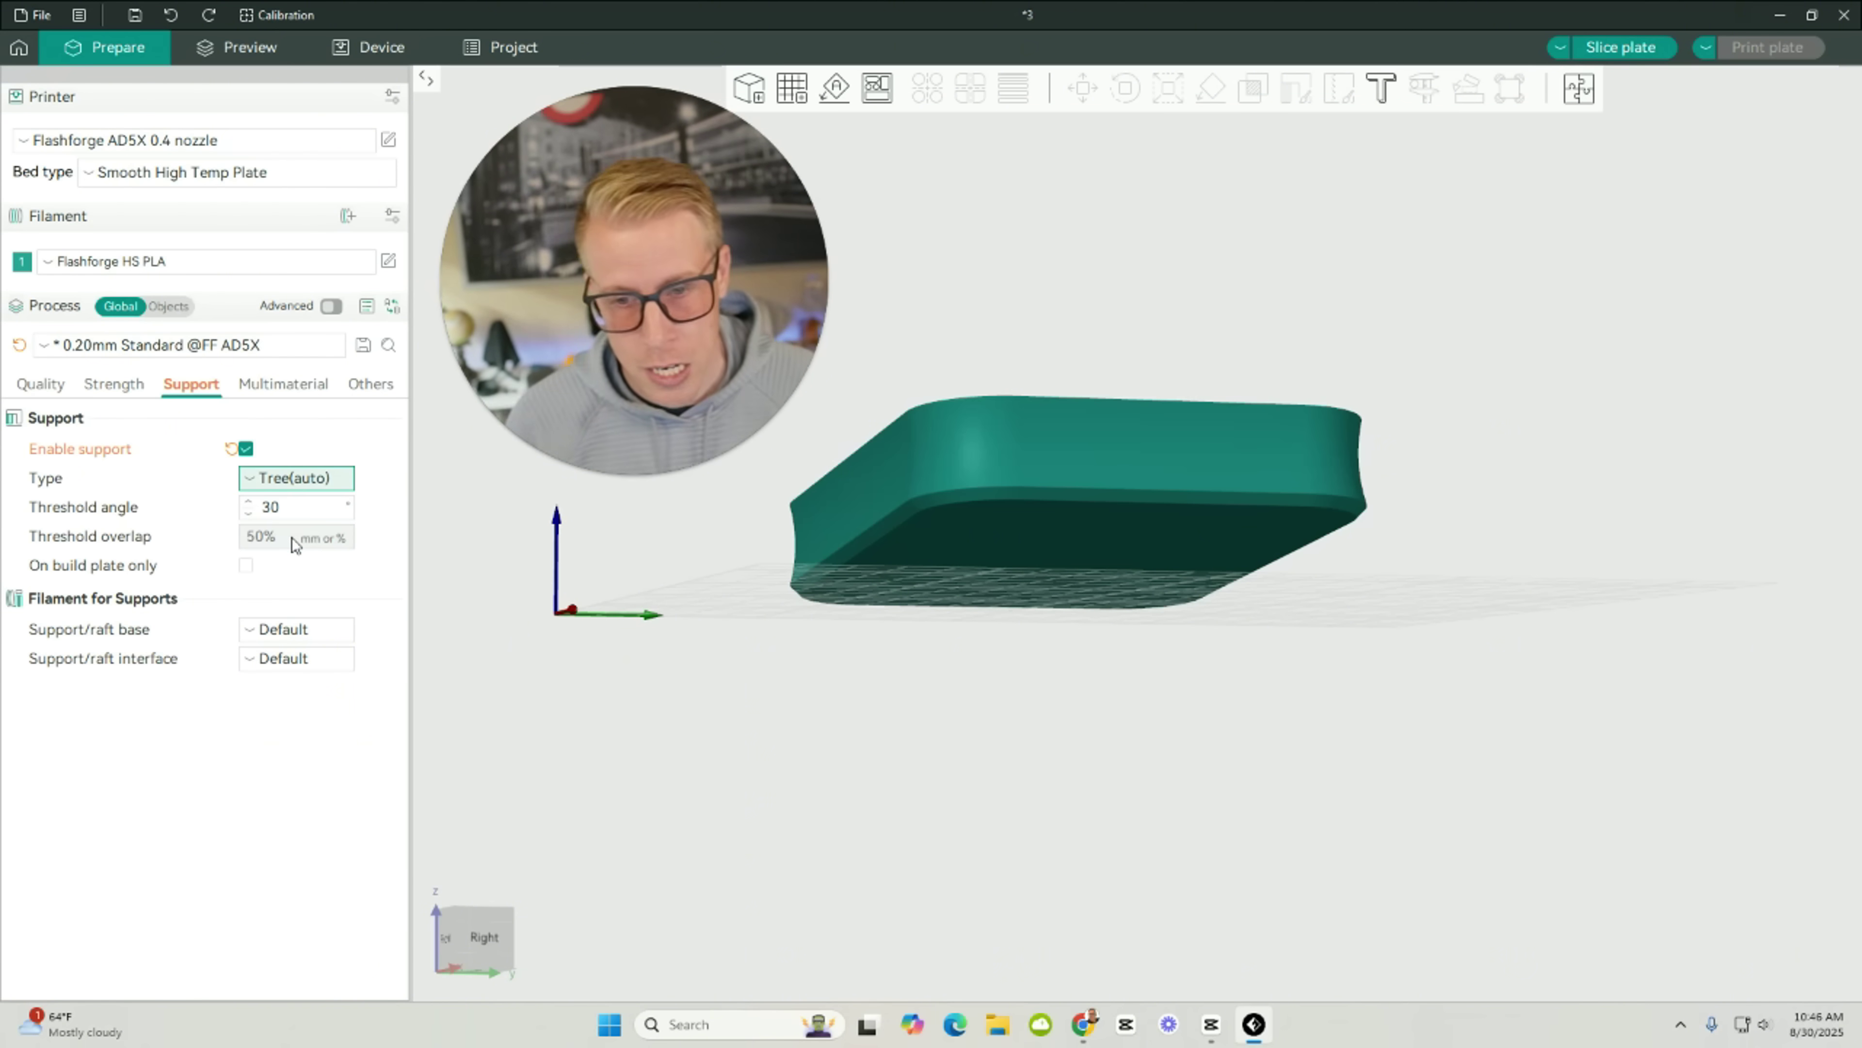
{"action": "left_click", "coordinate": [268, 45]}
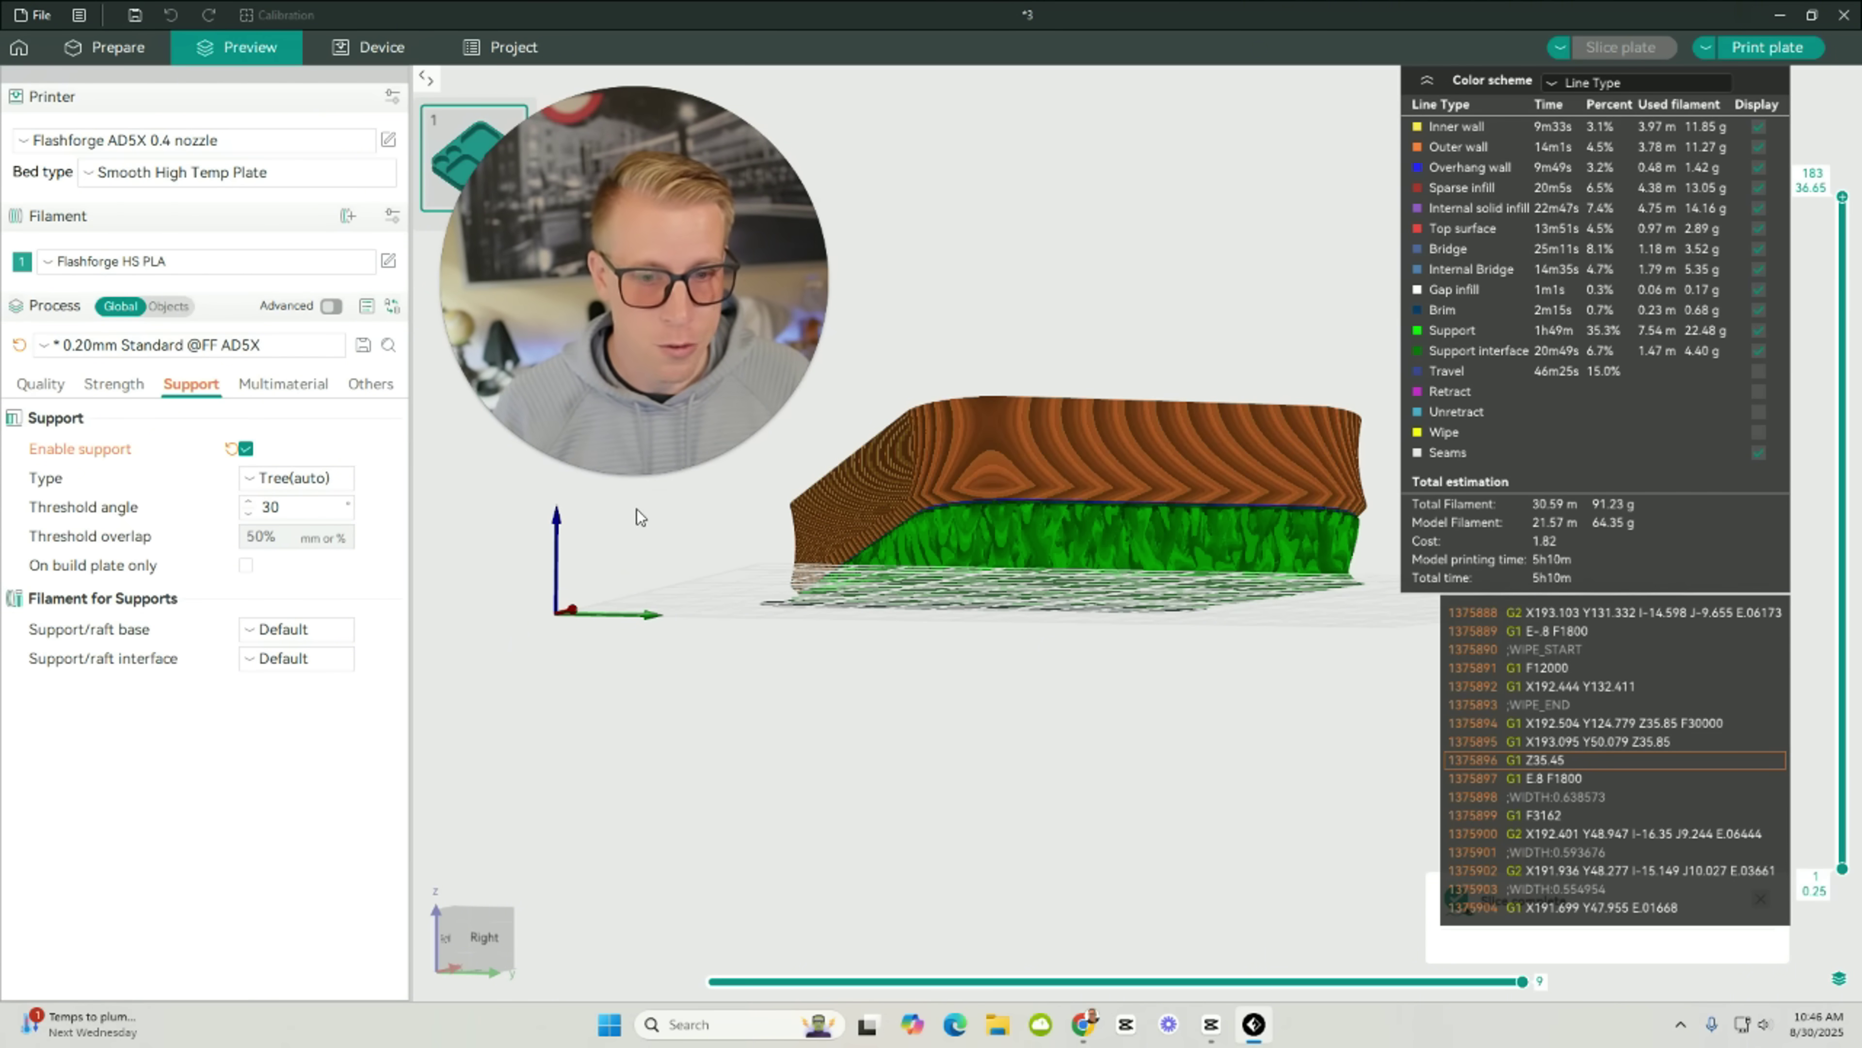
Orbit the preview to inspect tree supports taking 1h49m and 22.48 g.
{"action": "left_click_drag", "start_coordinate": [719, 549], "coordinate": [825, 778]}
{"action": "scroll", "coordinate": [823, 778], "scroll_direction": "up", "scroll_amount": 1}
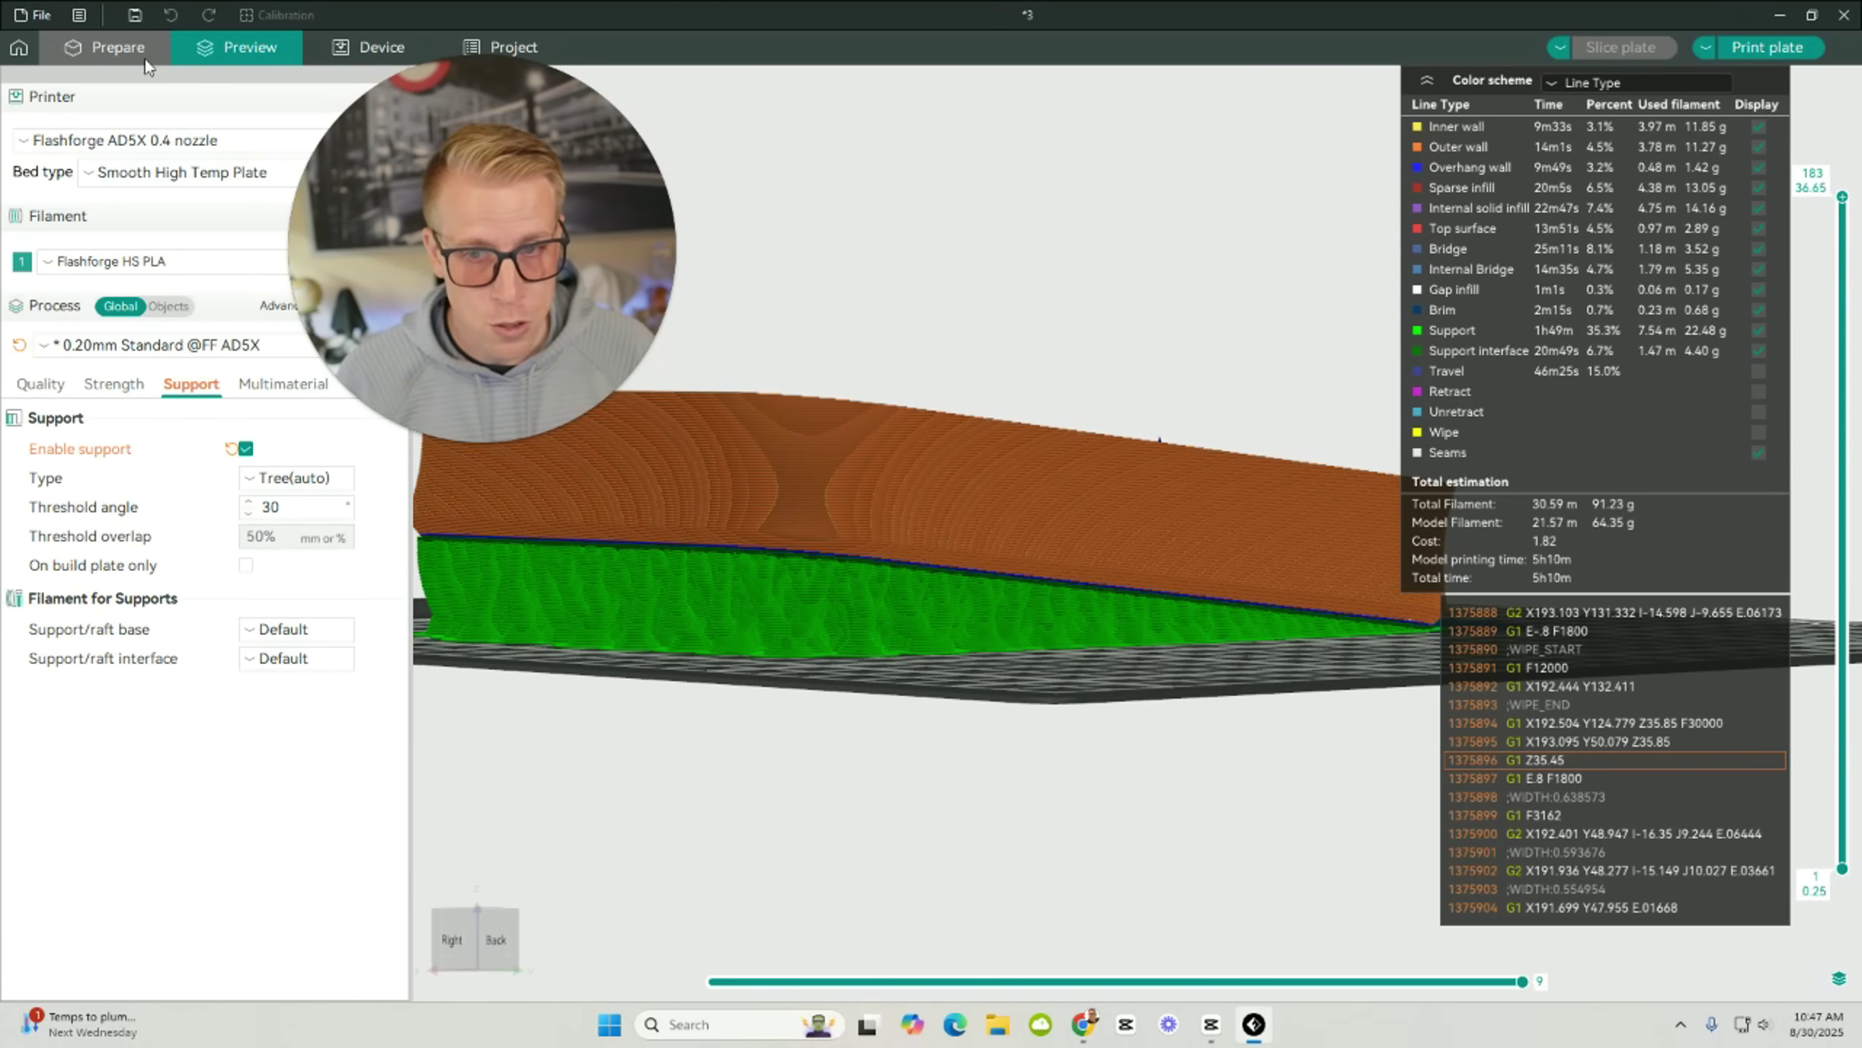
{"action": "left_click", "coordinate": [130, 52]}
{"action": "left_click_drag", "start_coordinate": [925, 673], "coordinate": [969, 560]}
{"action": "scroll", "coordinate": [914, 715], "scroll_direction": "down", "scroll_amount": 1}
{"action": "left_click", "coordinate": [969, 559]}
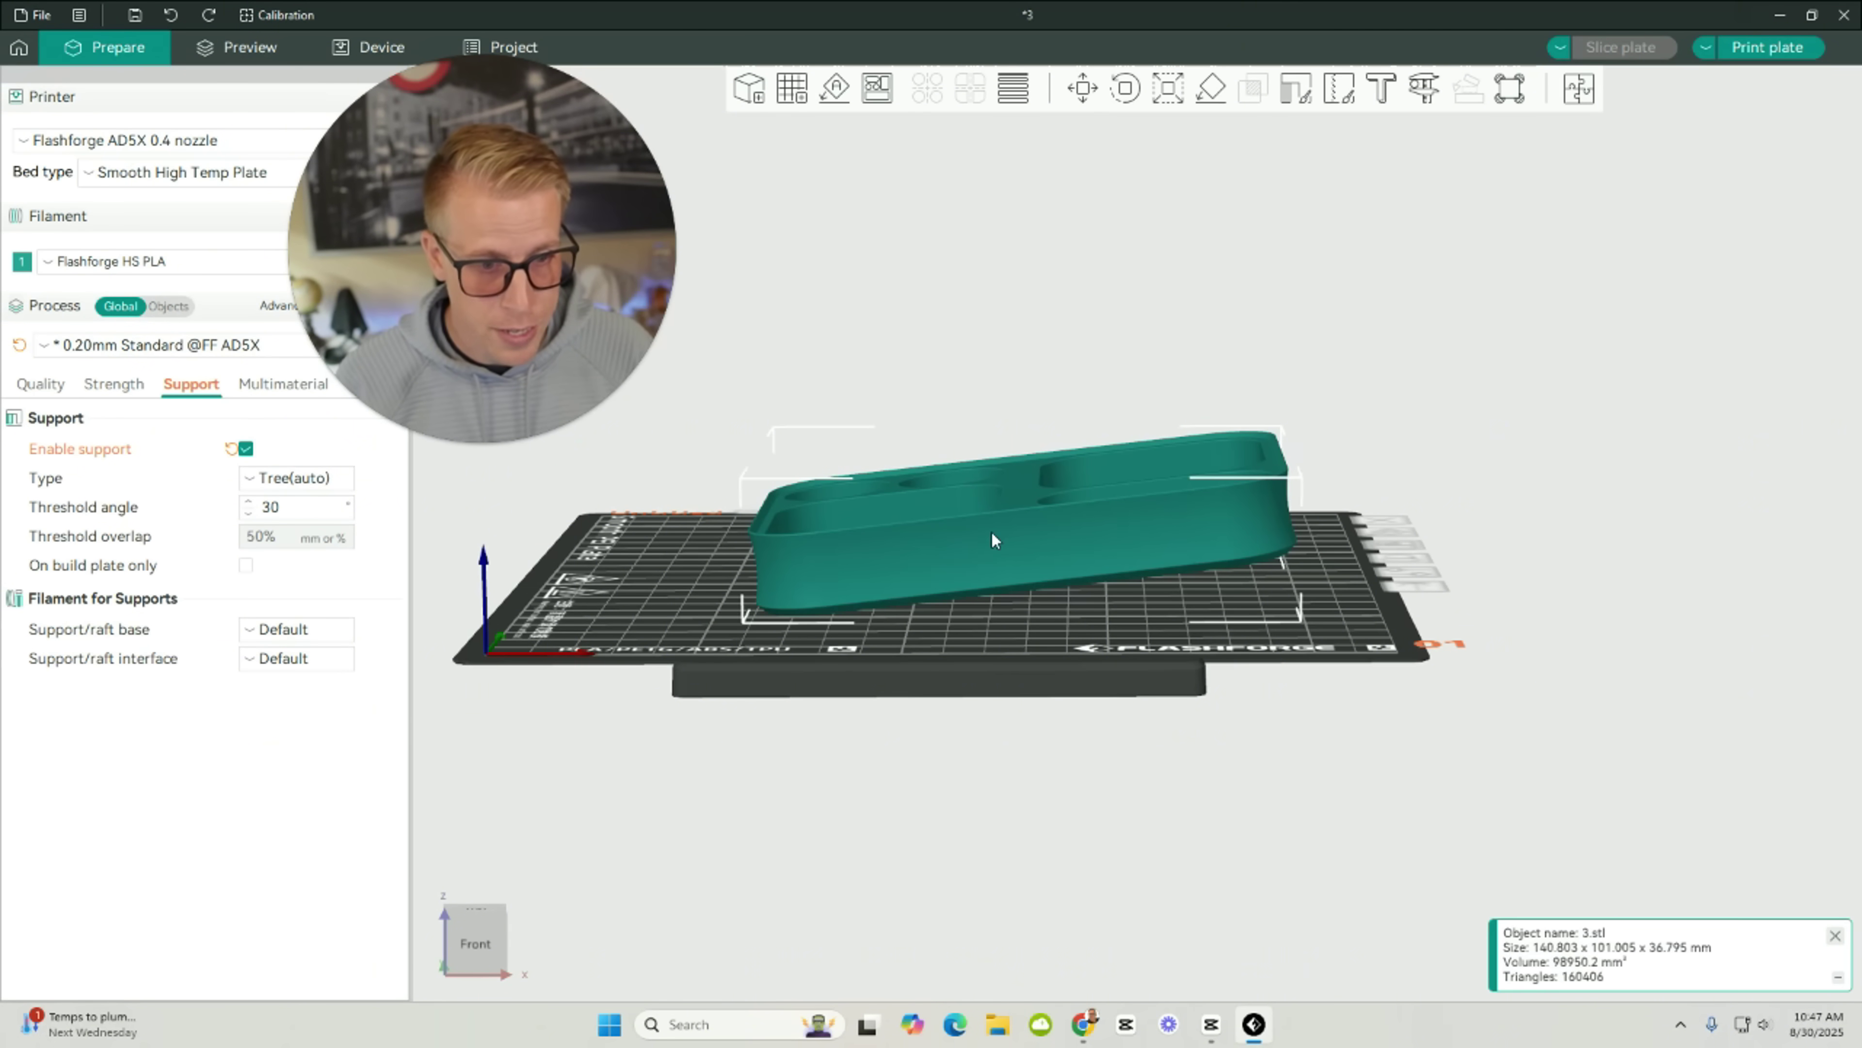
{"action": "left_click", "coordinate": [835, 90]}
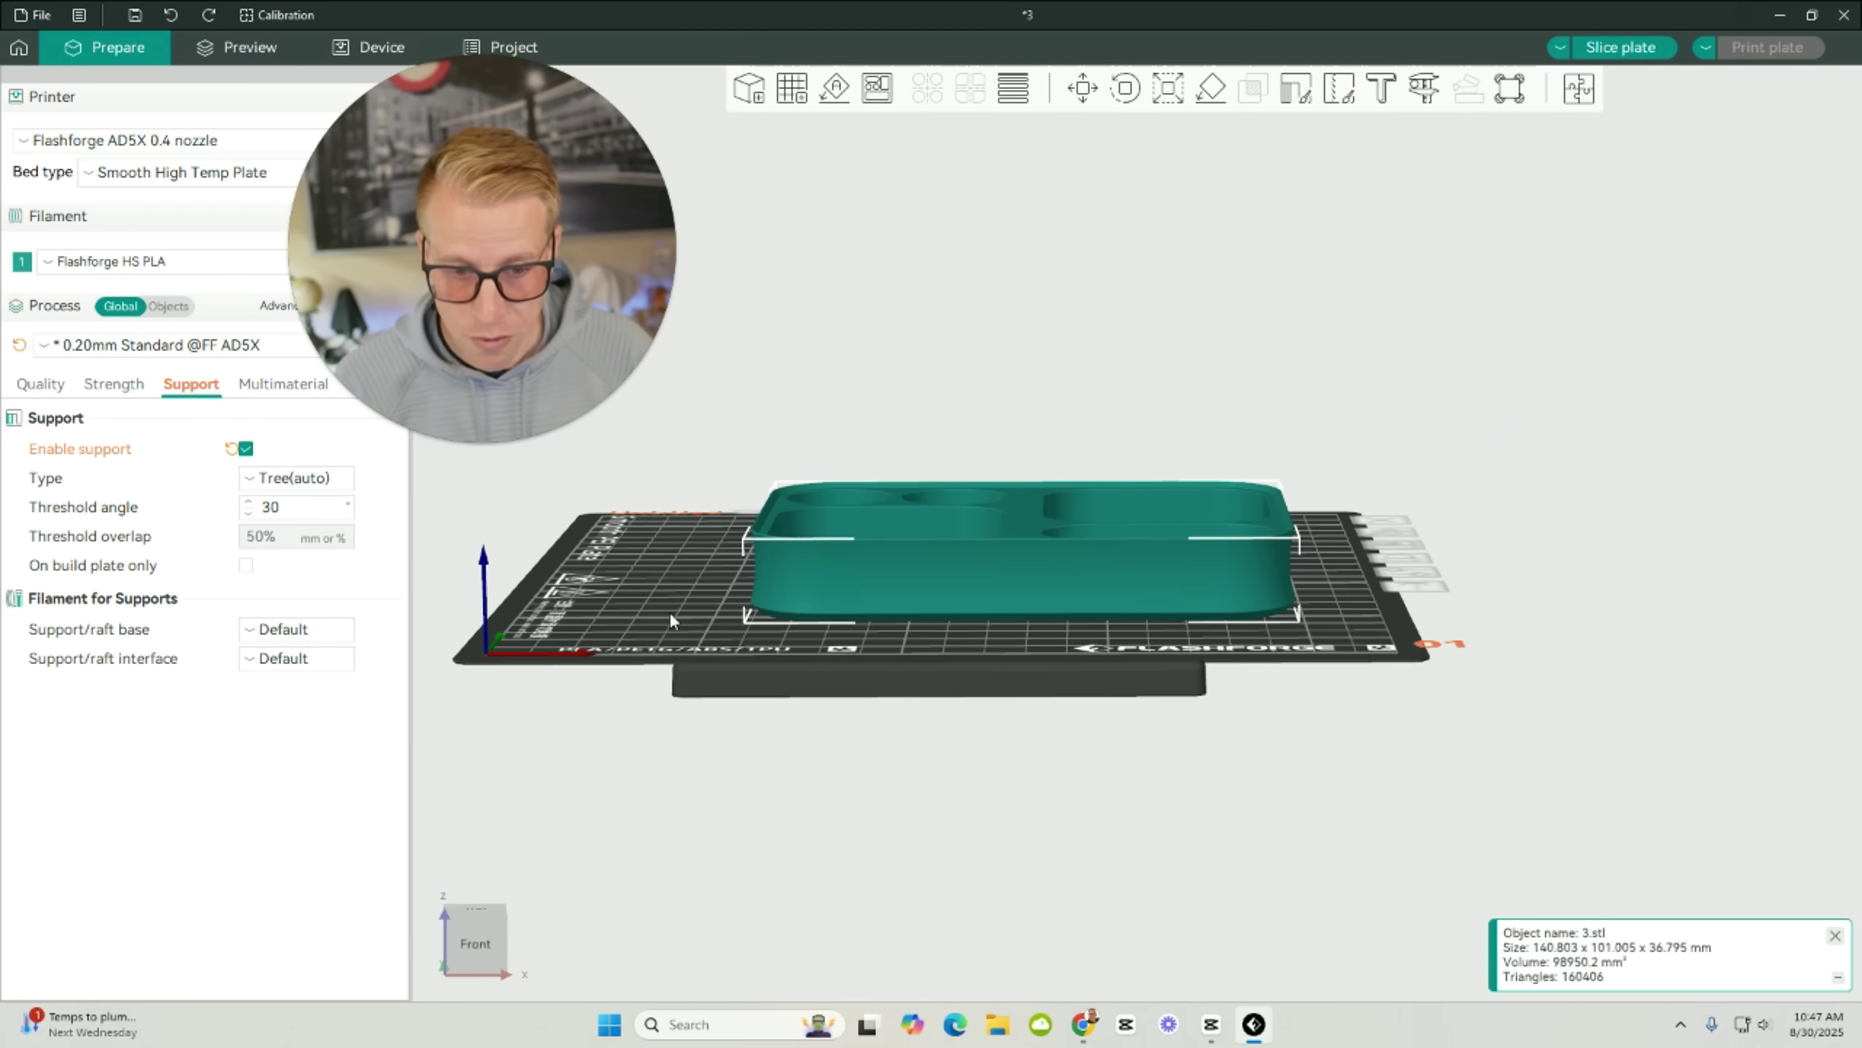
{"action": "left_click_drag", "start_coordinate": [669, 612], "coordinate": [1097, 667]}
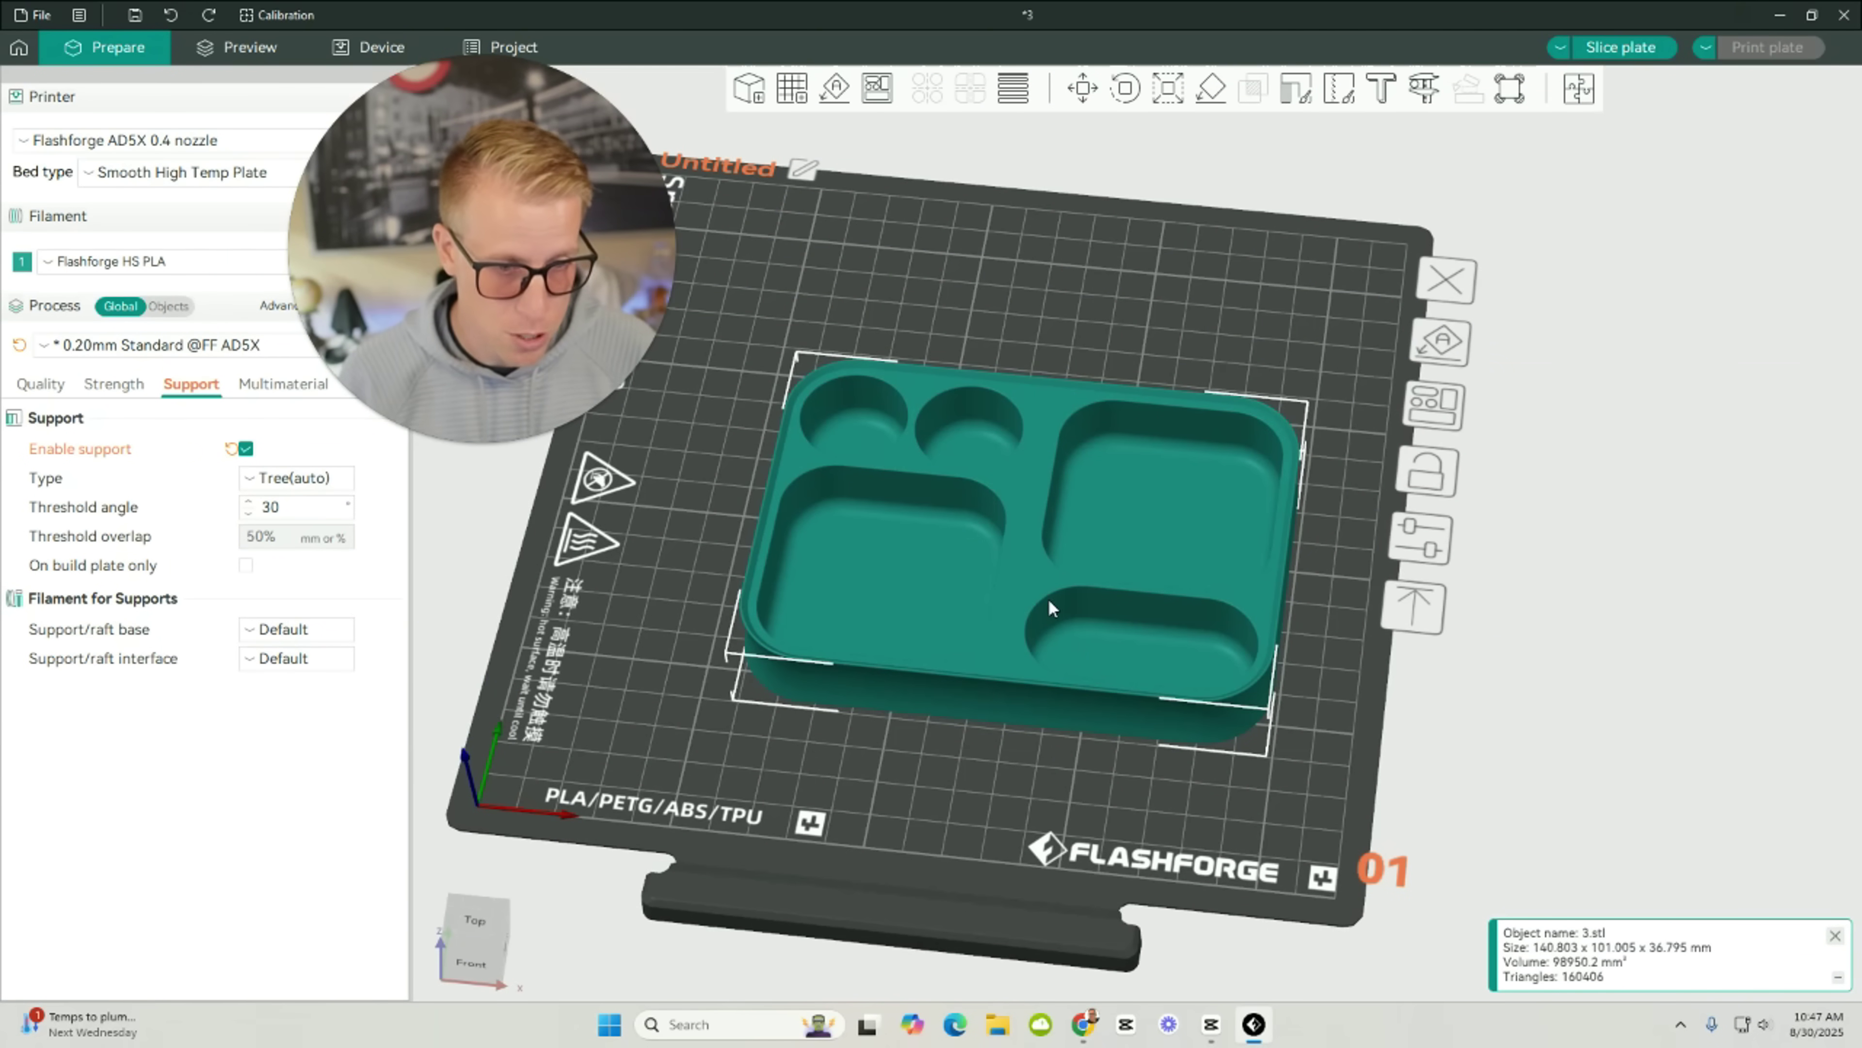
{"action": "left_click_drag", "start_coordinate": [1048, 599], "coordinate": [1009, 553]}
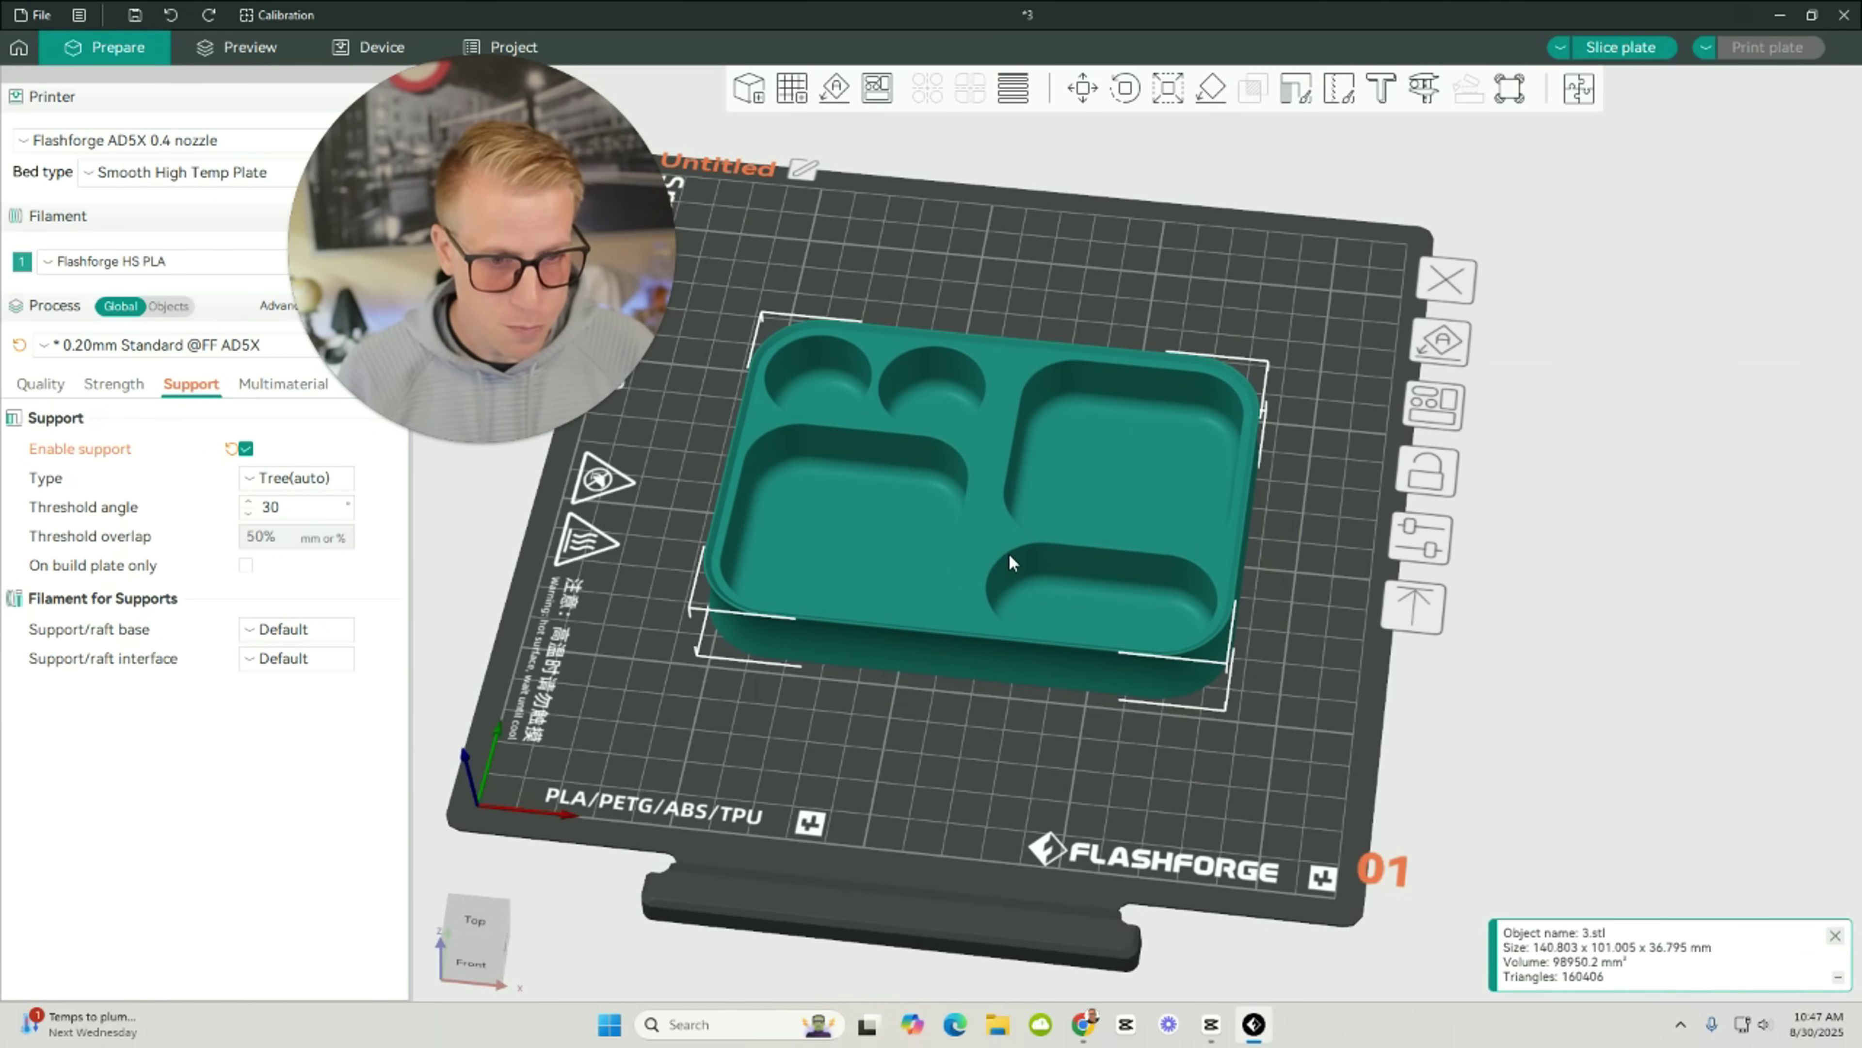
{"action": "left_click", "coordinate": [238, 47]}
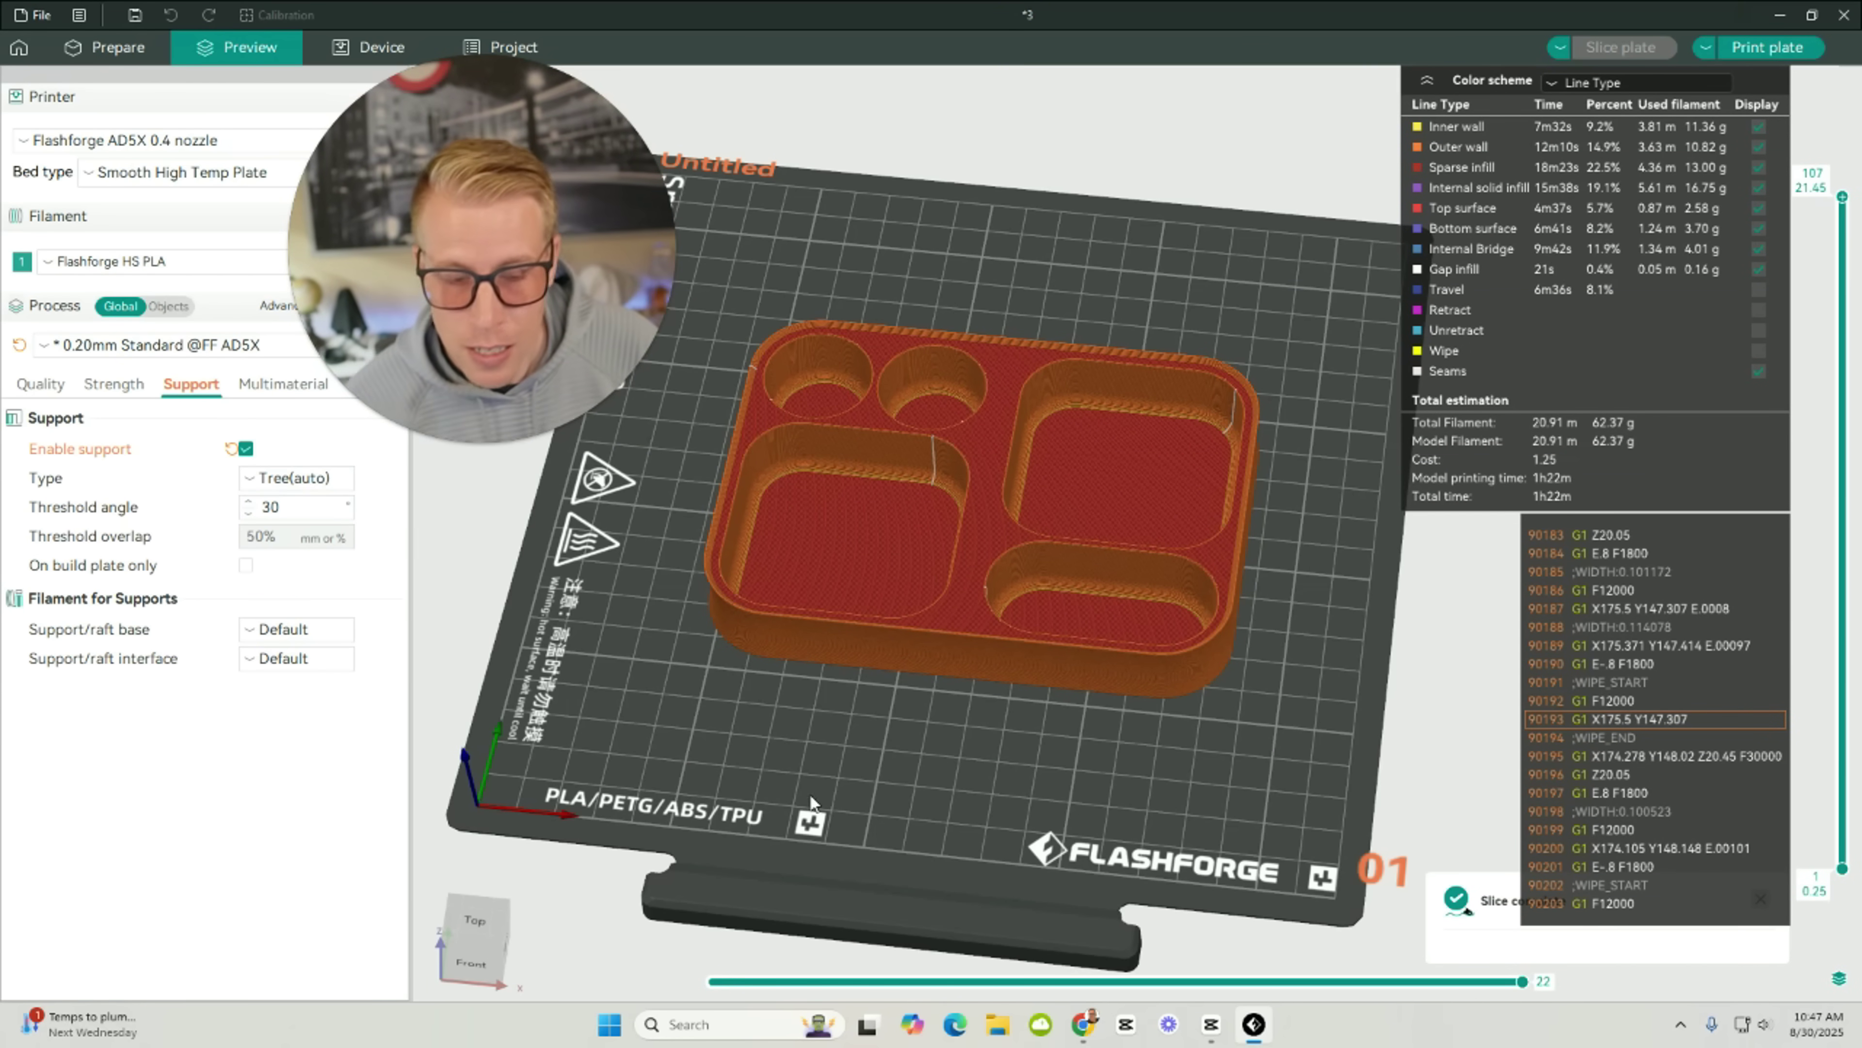
{"action": "left_click_drag", "start_coordinate": [964, 771], "coordinate": [736, 563]}
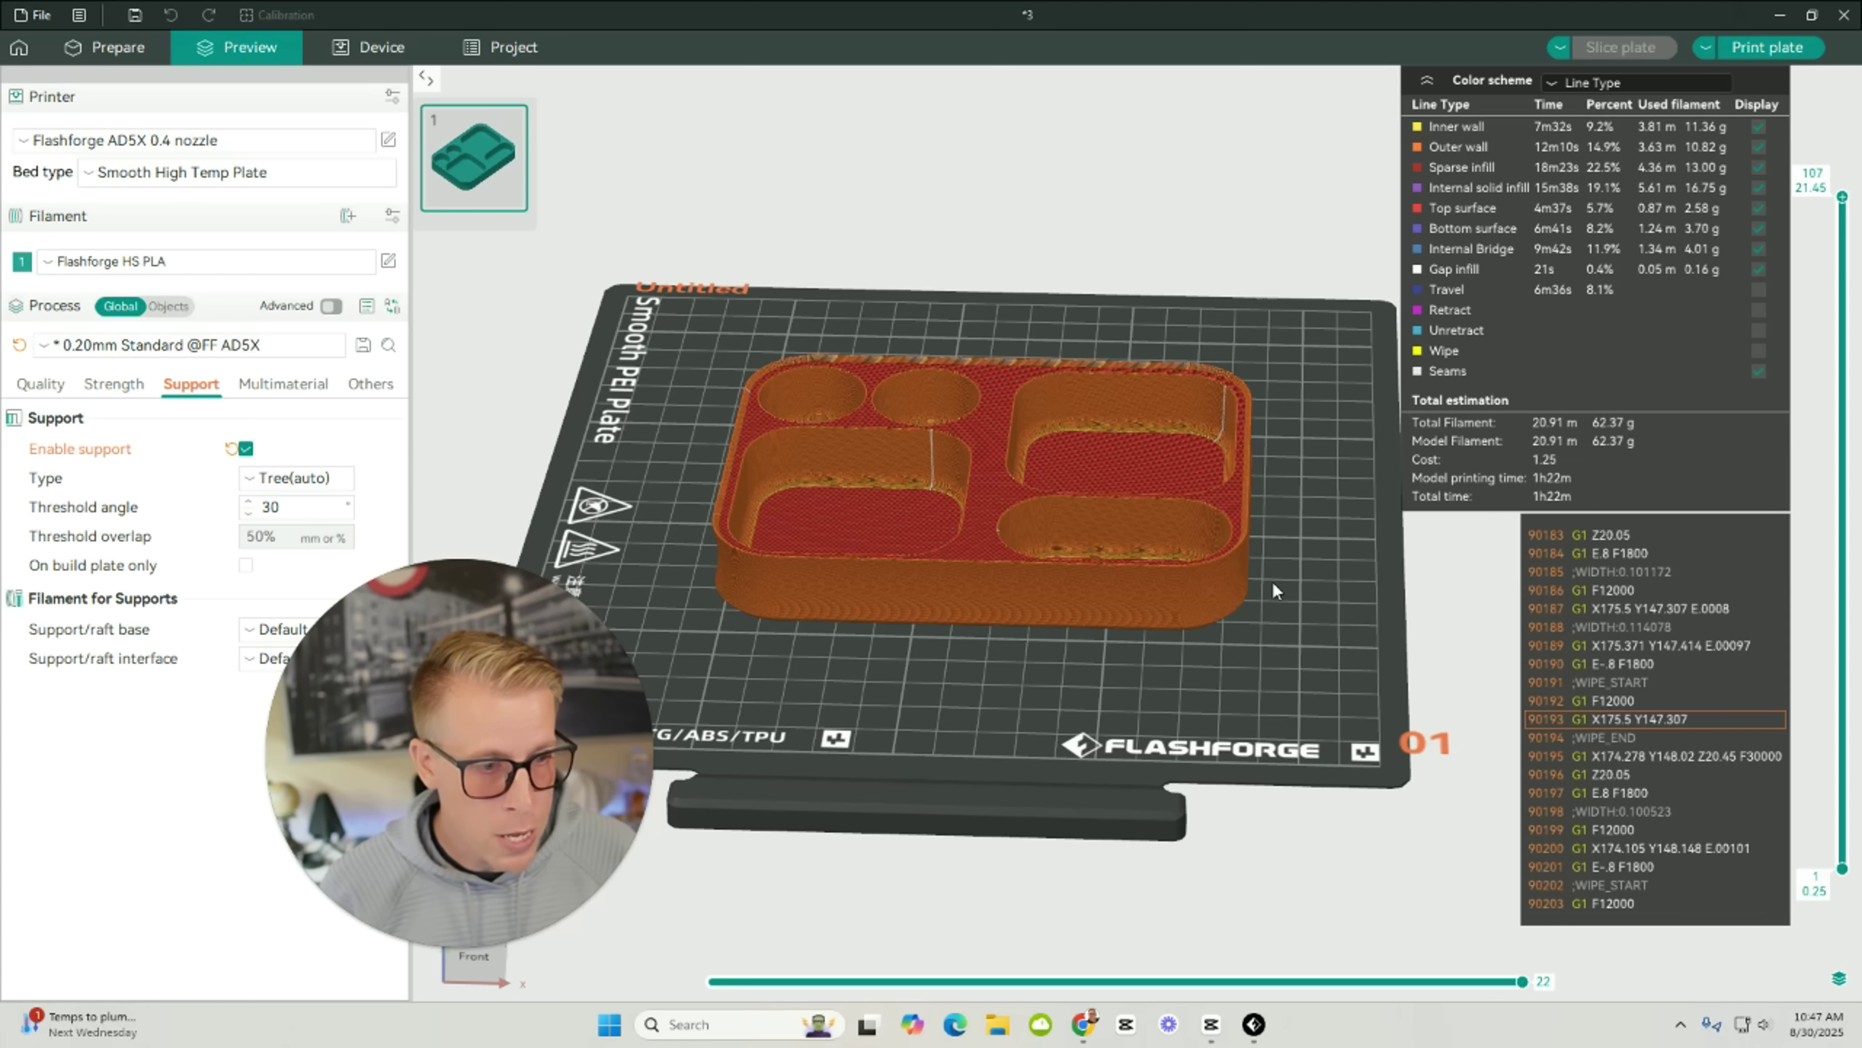
{"action": "left_click_drag", "start_coordinate": [1257, 680], "coordinate": [1235, 680]}
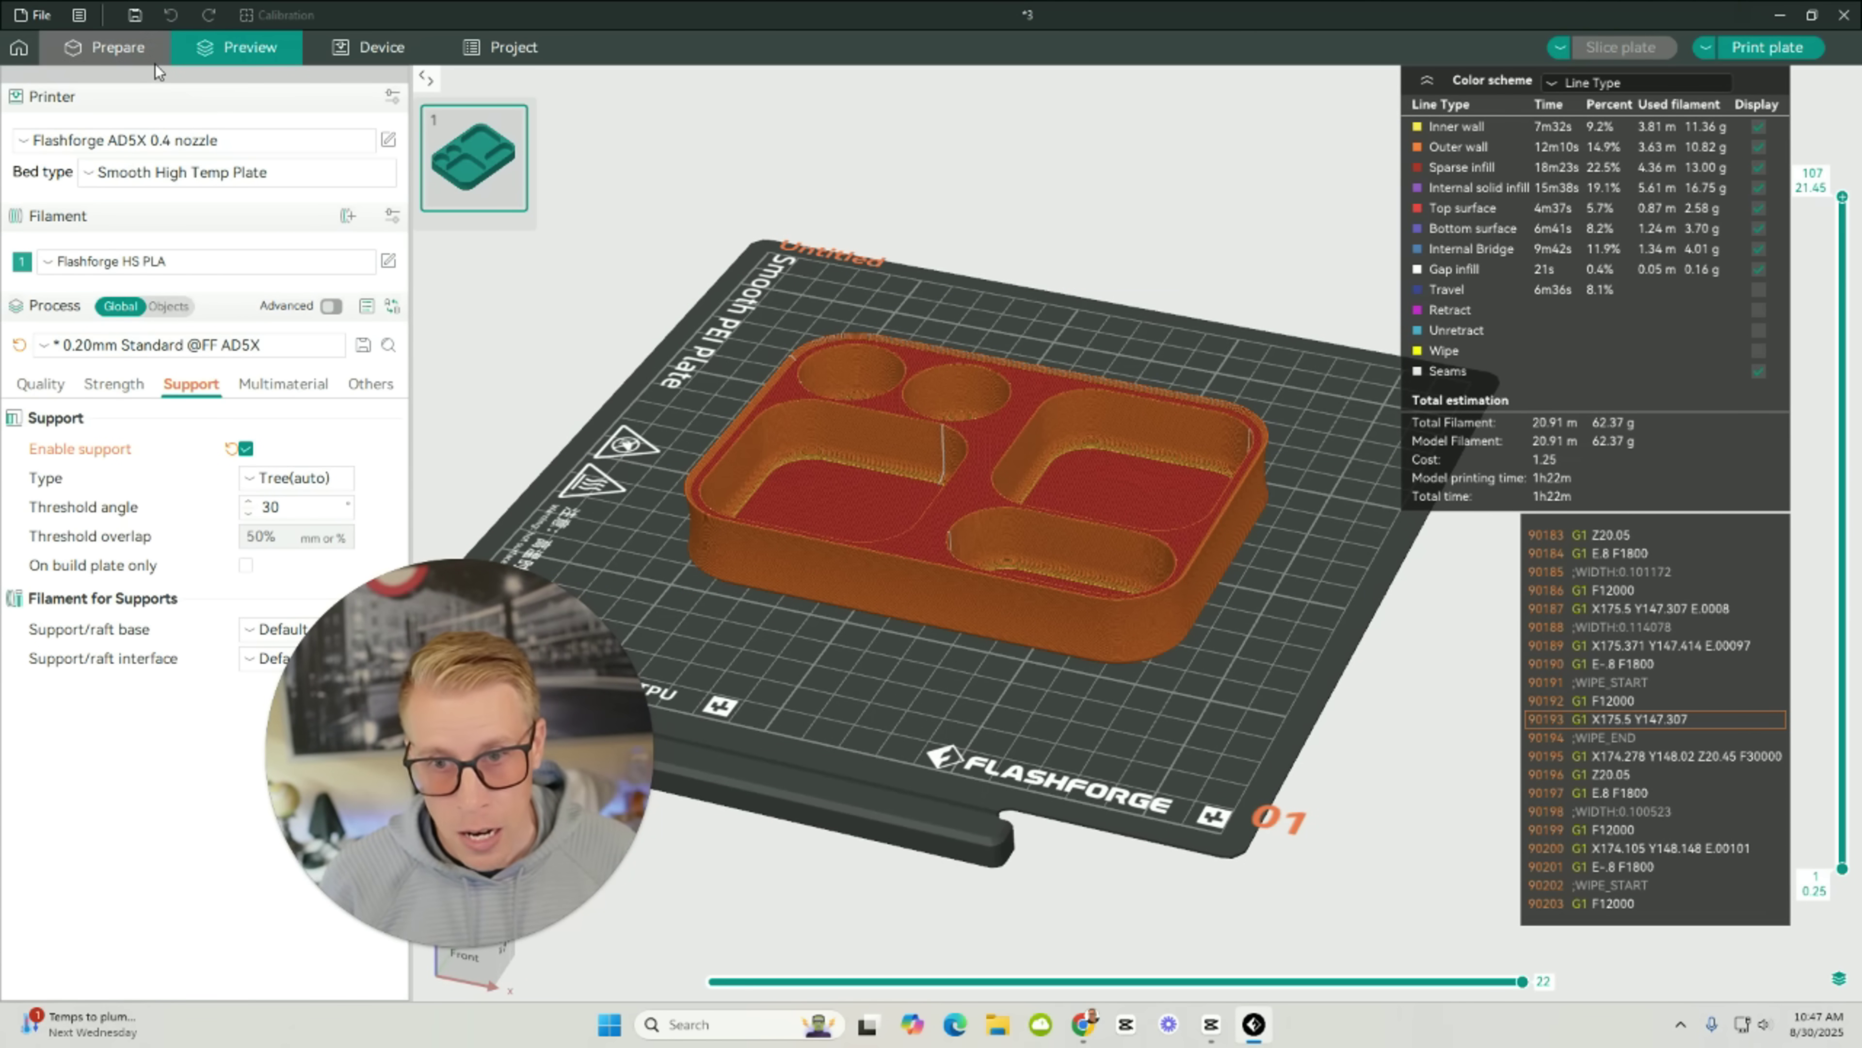
Return to the unsliced 3.stl tray and drag it to a slightly different spot on the plate.
{"action": "left_click", "coordinate": [137, 51]}
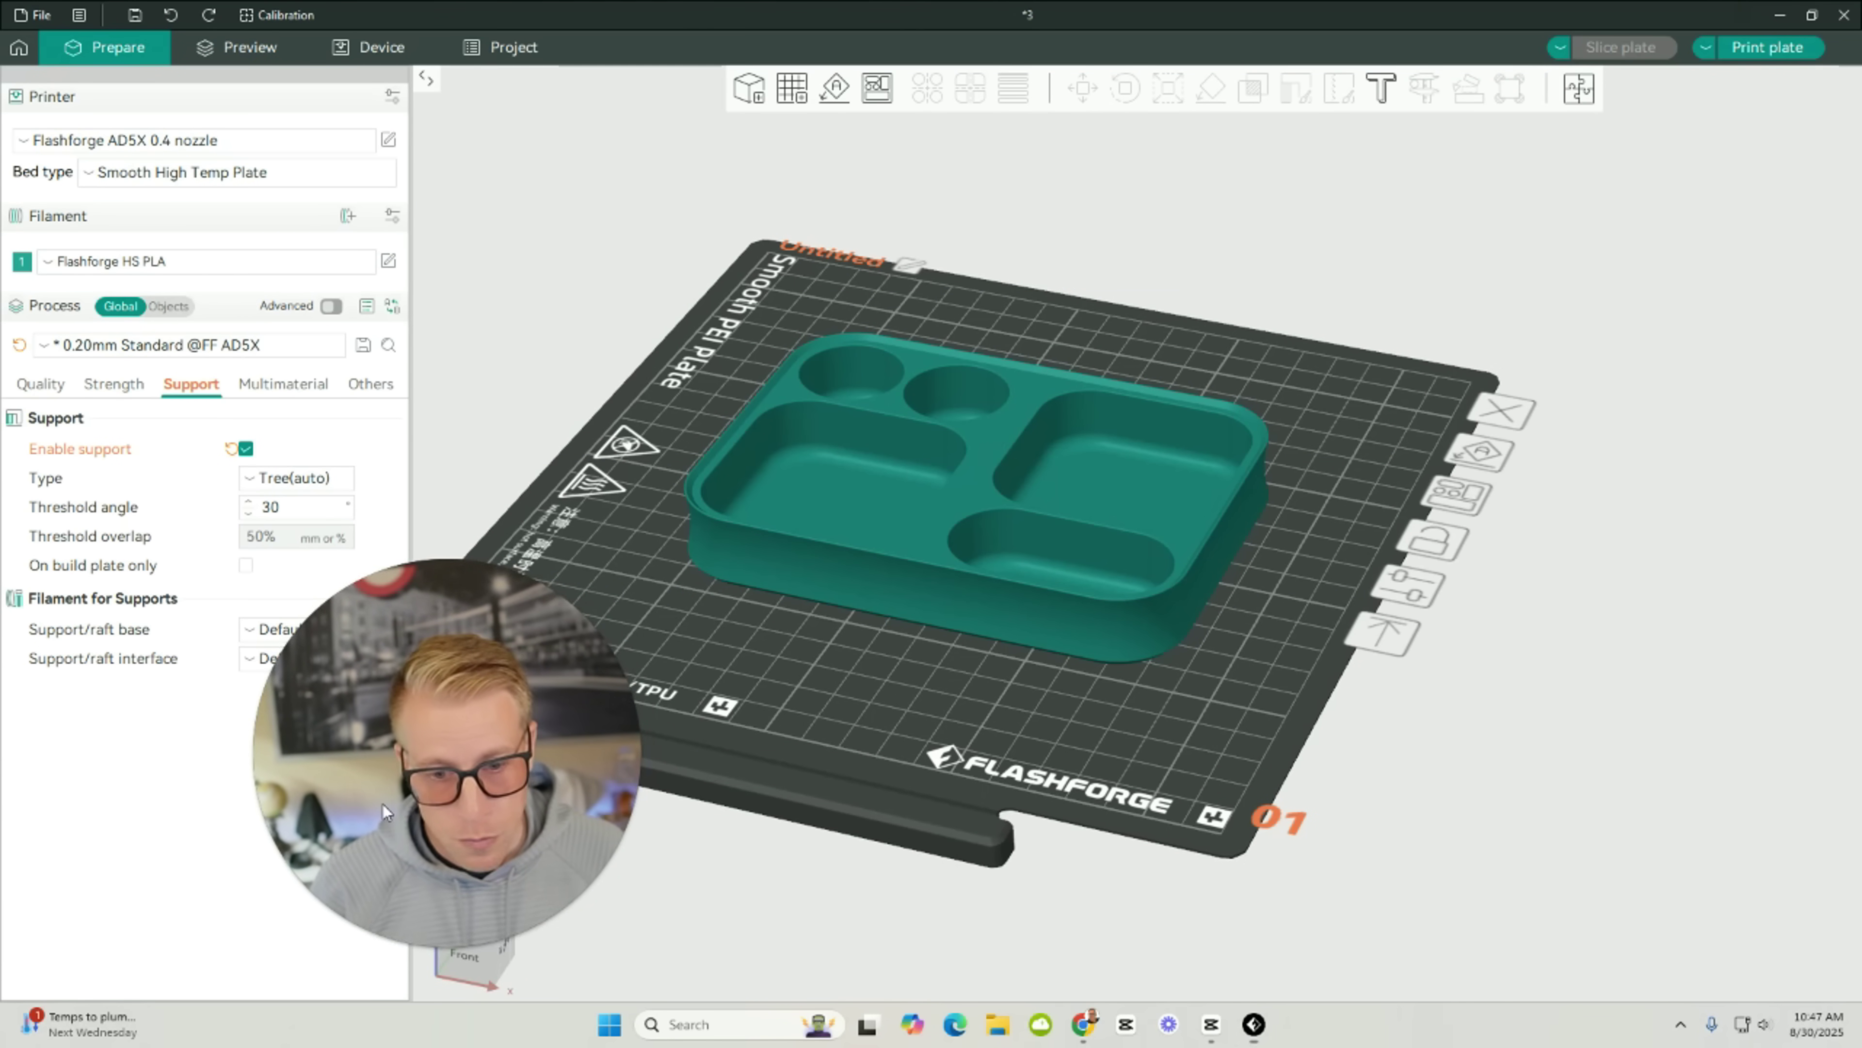
{"action": "left_click_drag", "start_coordinate": [861, 684], "coordinate": [886, 690]}
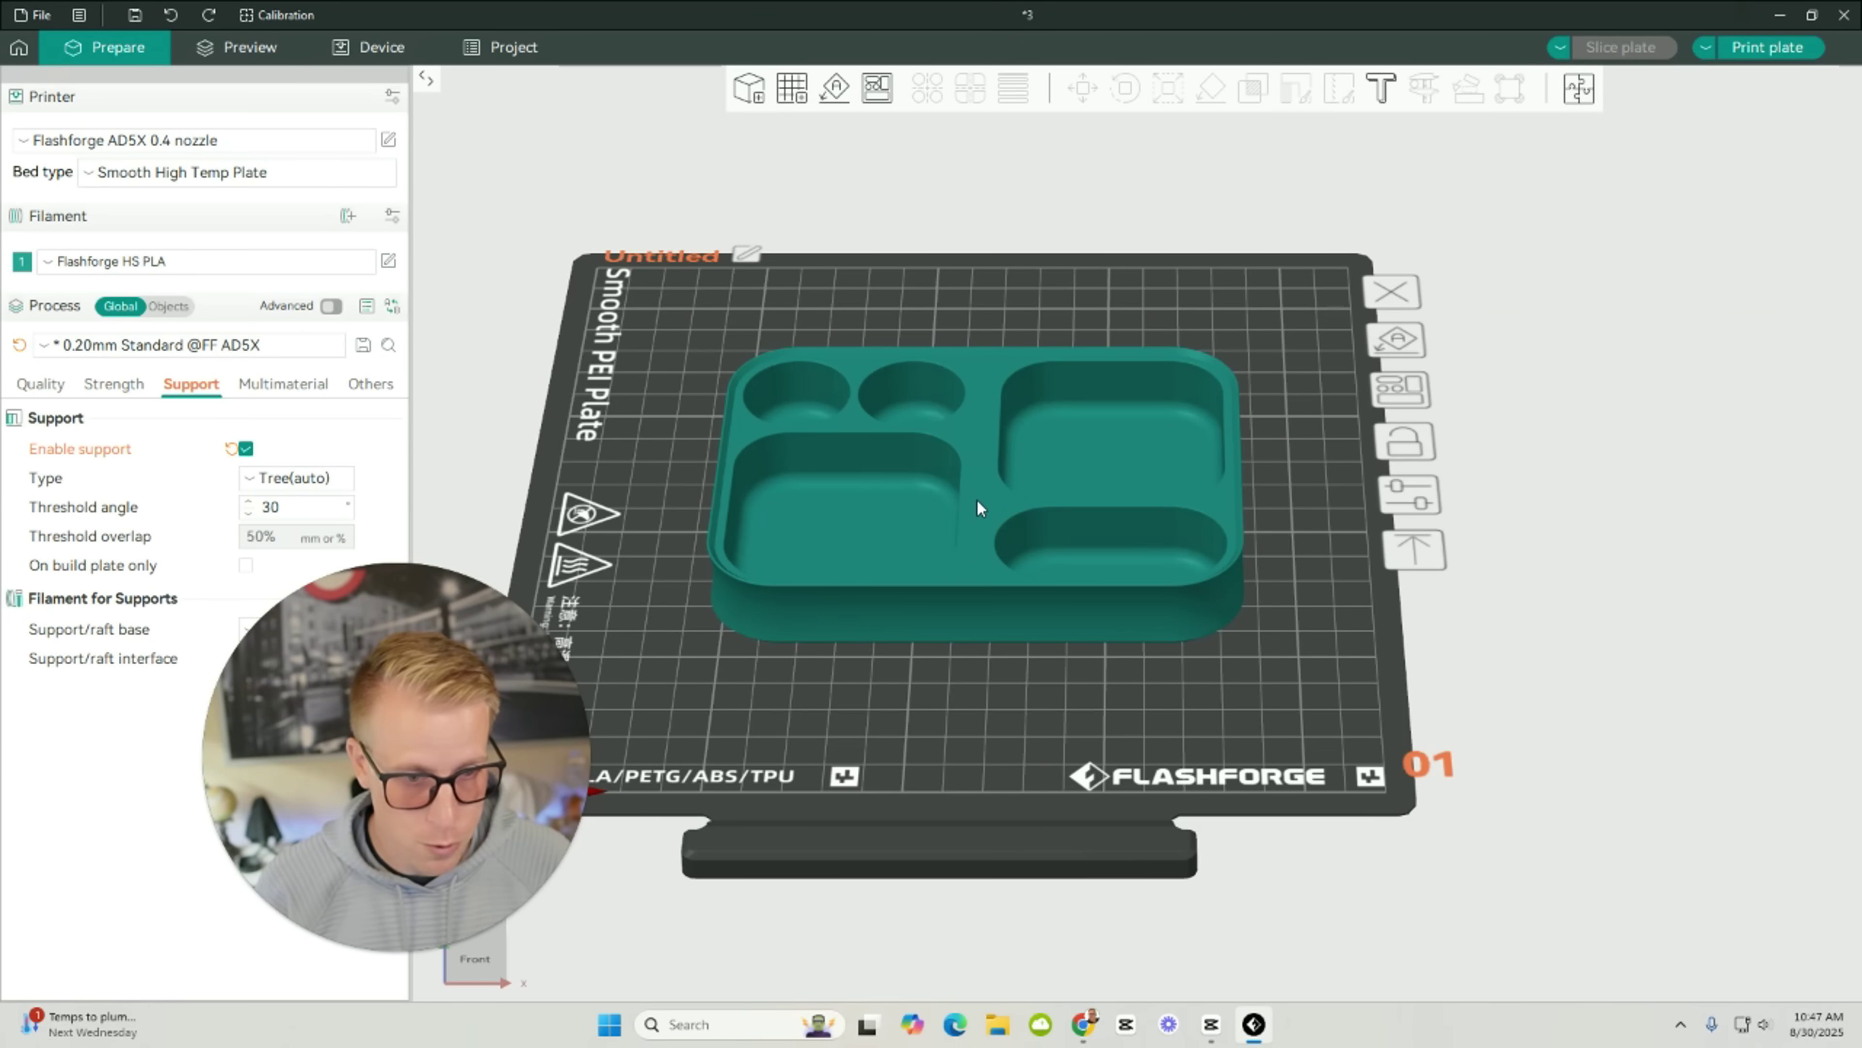
{"action": "left_click_drag", "start_coordinate": [979, 501], "coordinate": [968, 537]}
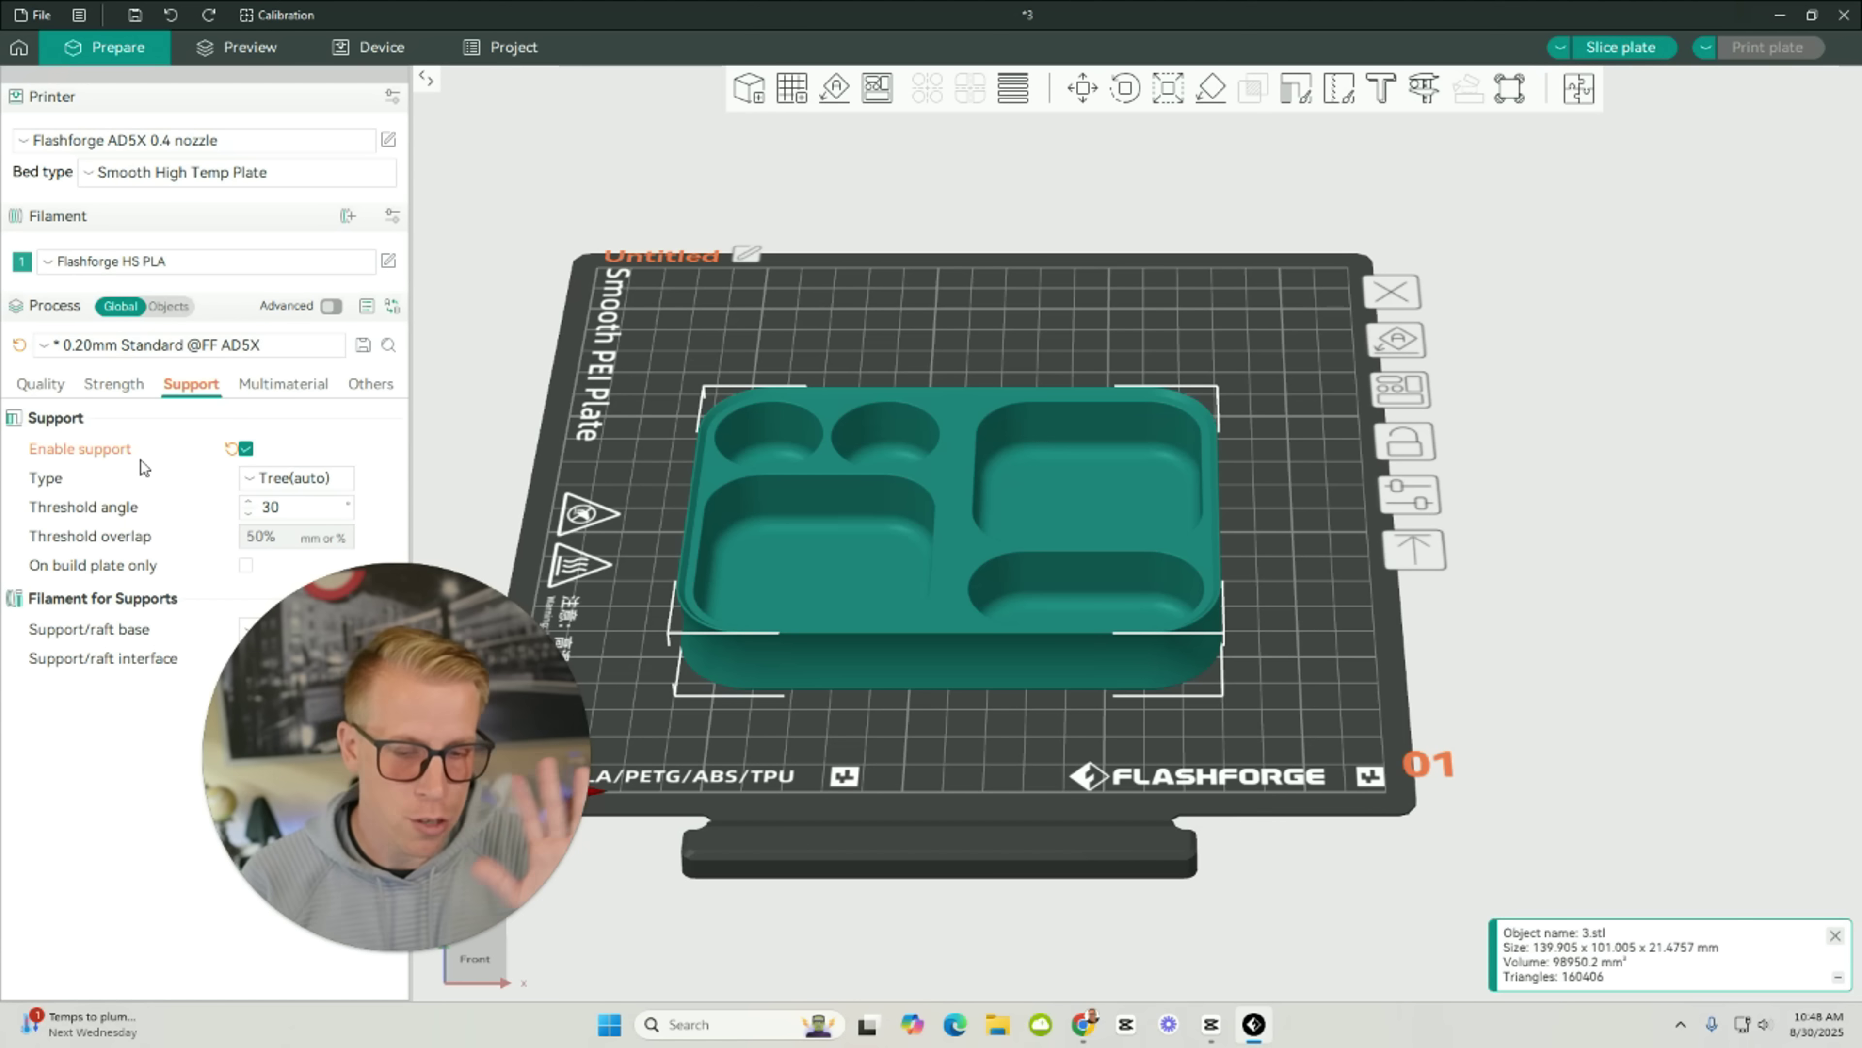
Re-slice the plate and inspect the preview from side angles, confirming 1h22m and 62.37 g.
{"action": "left_click", "coordinate": [255, 52]}
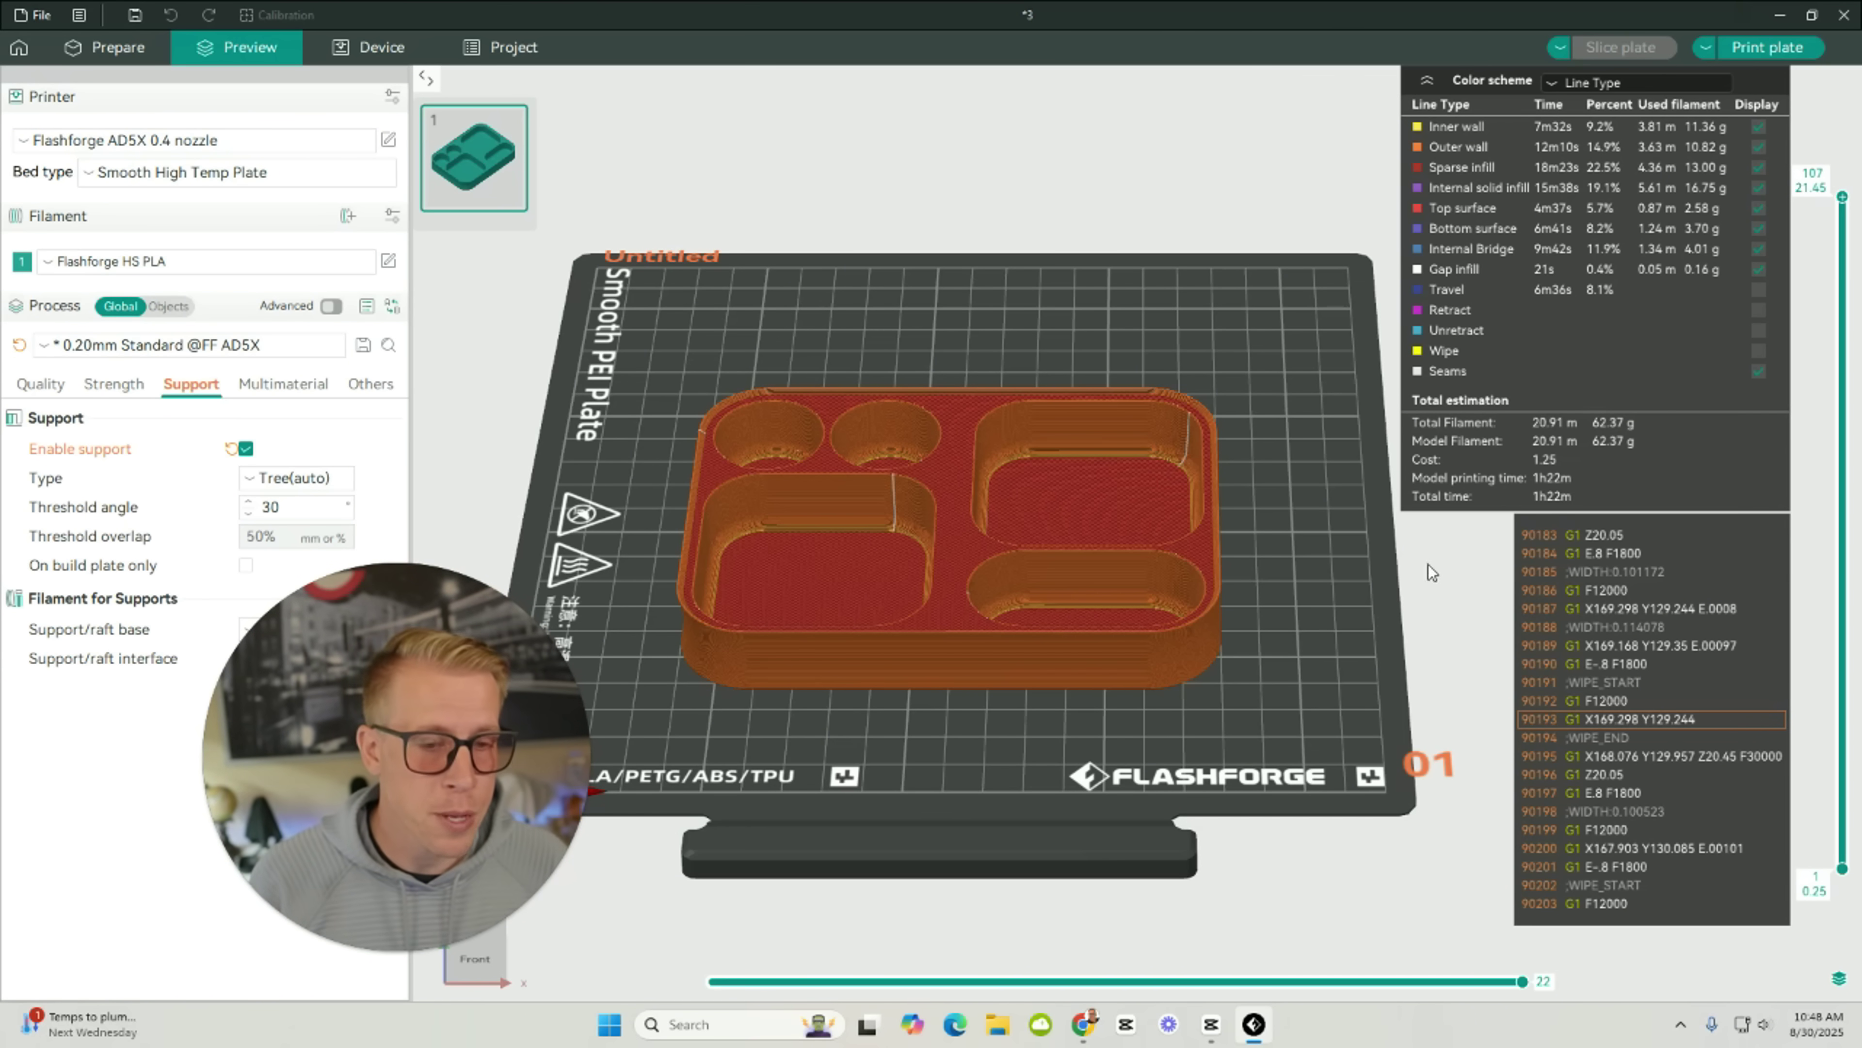
{"action": "left_click_drag", "start_coordinate": [1267, 698], "coordinate": [1304, 713]}
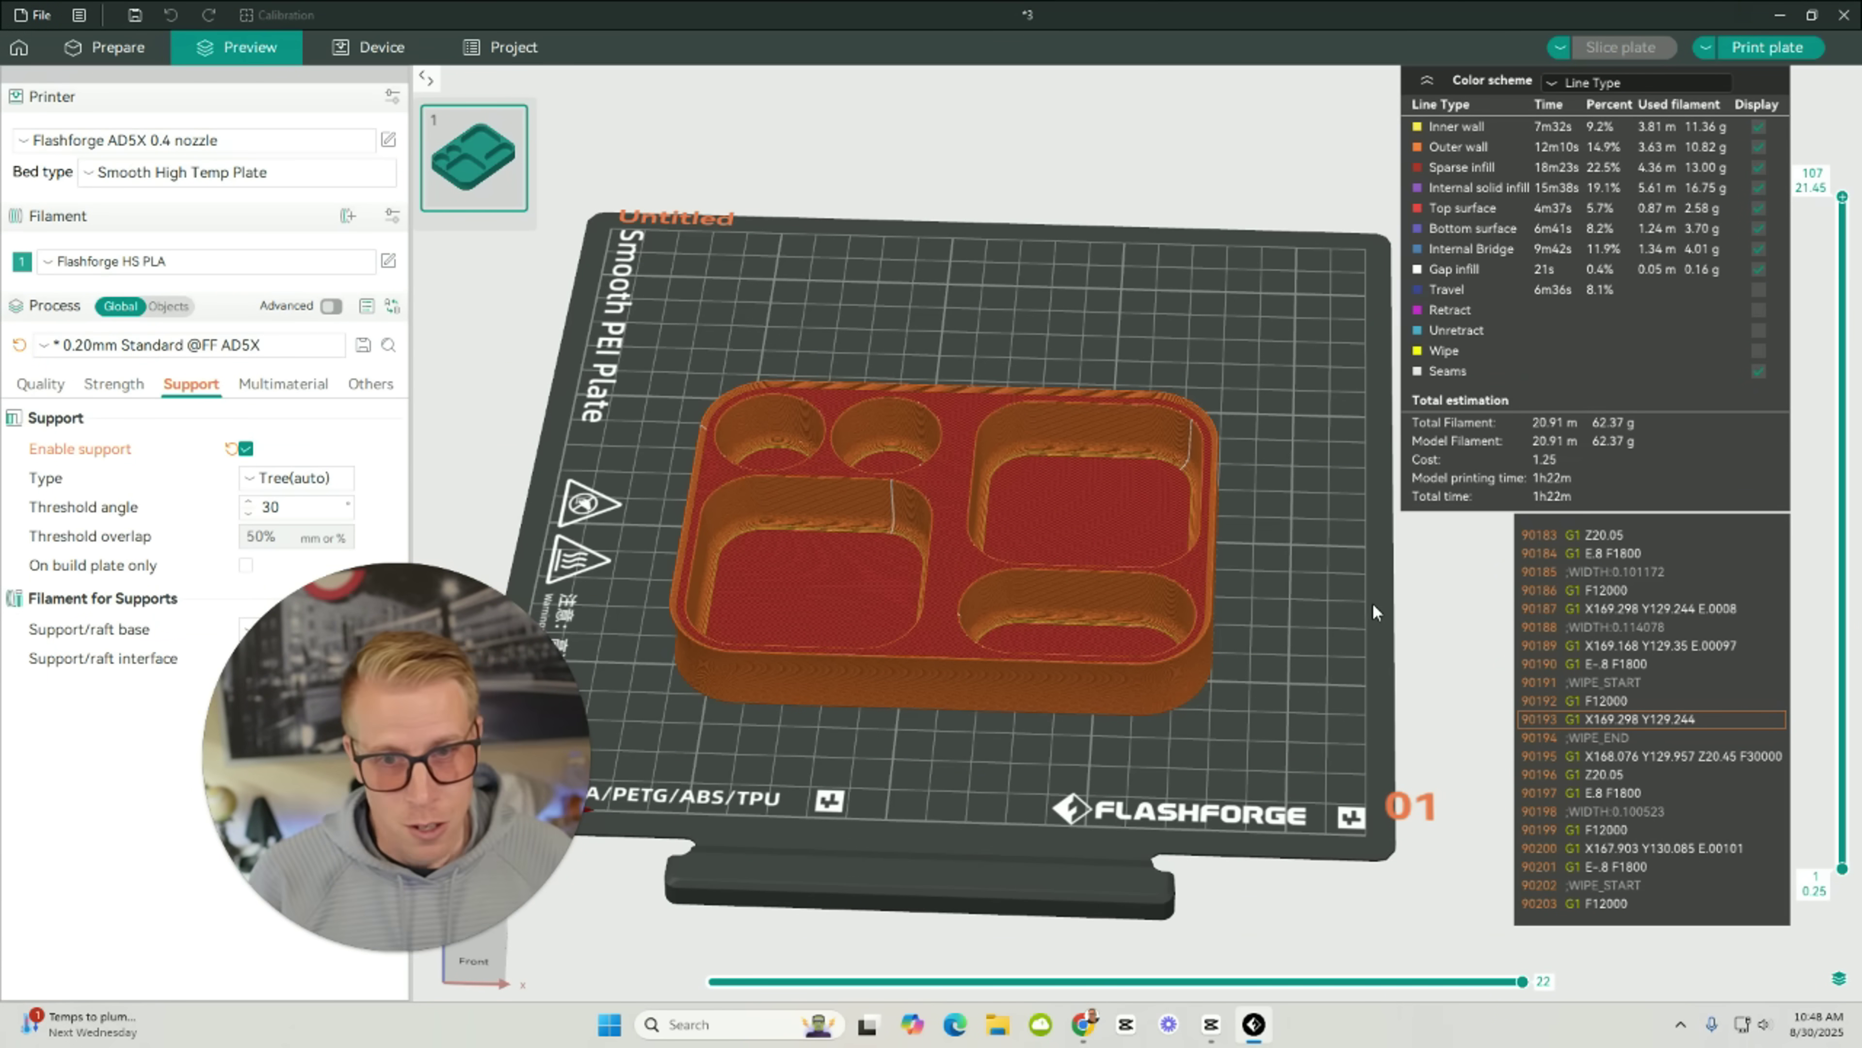
{"action": "left_click_drag", "start_coordinate": [1364, 661], "coordinate": [1401, 540]}
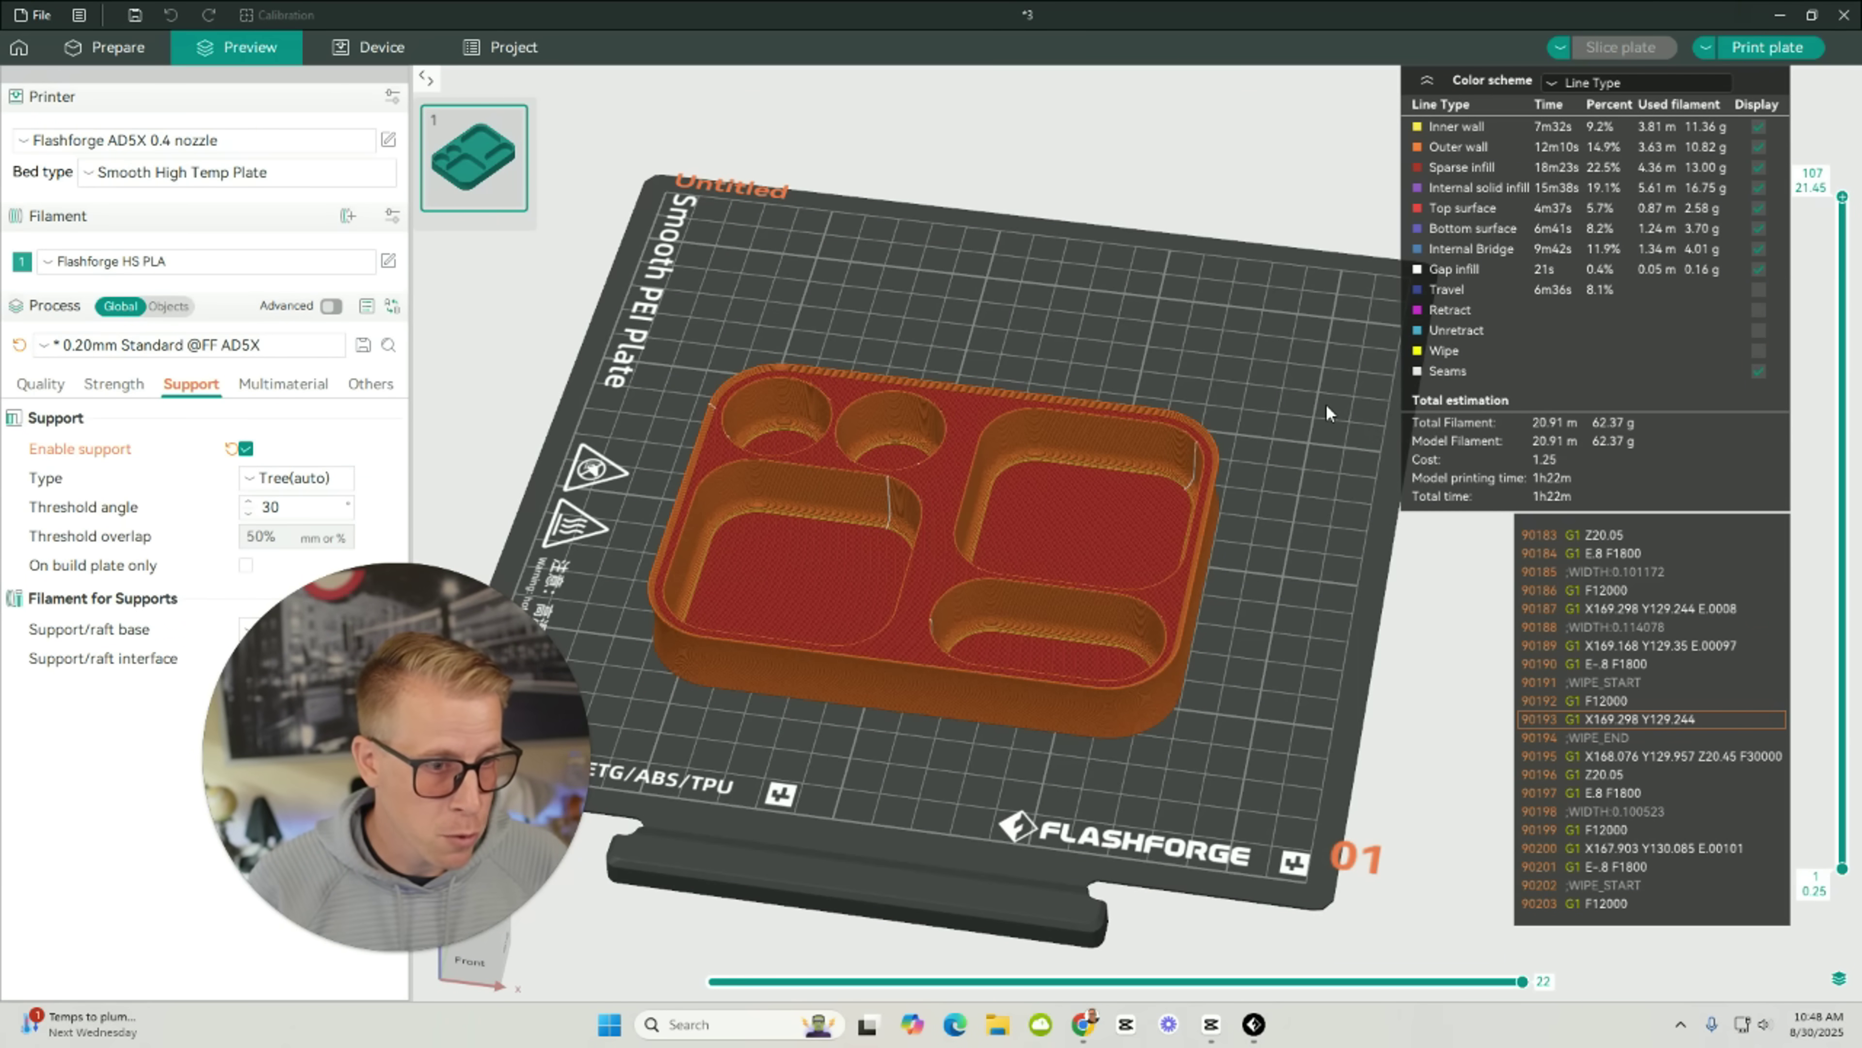
{"action": "mouse_move", "coordinate": [1843, 198]}
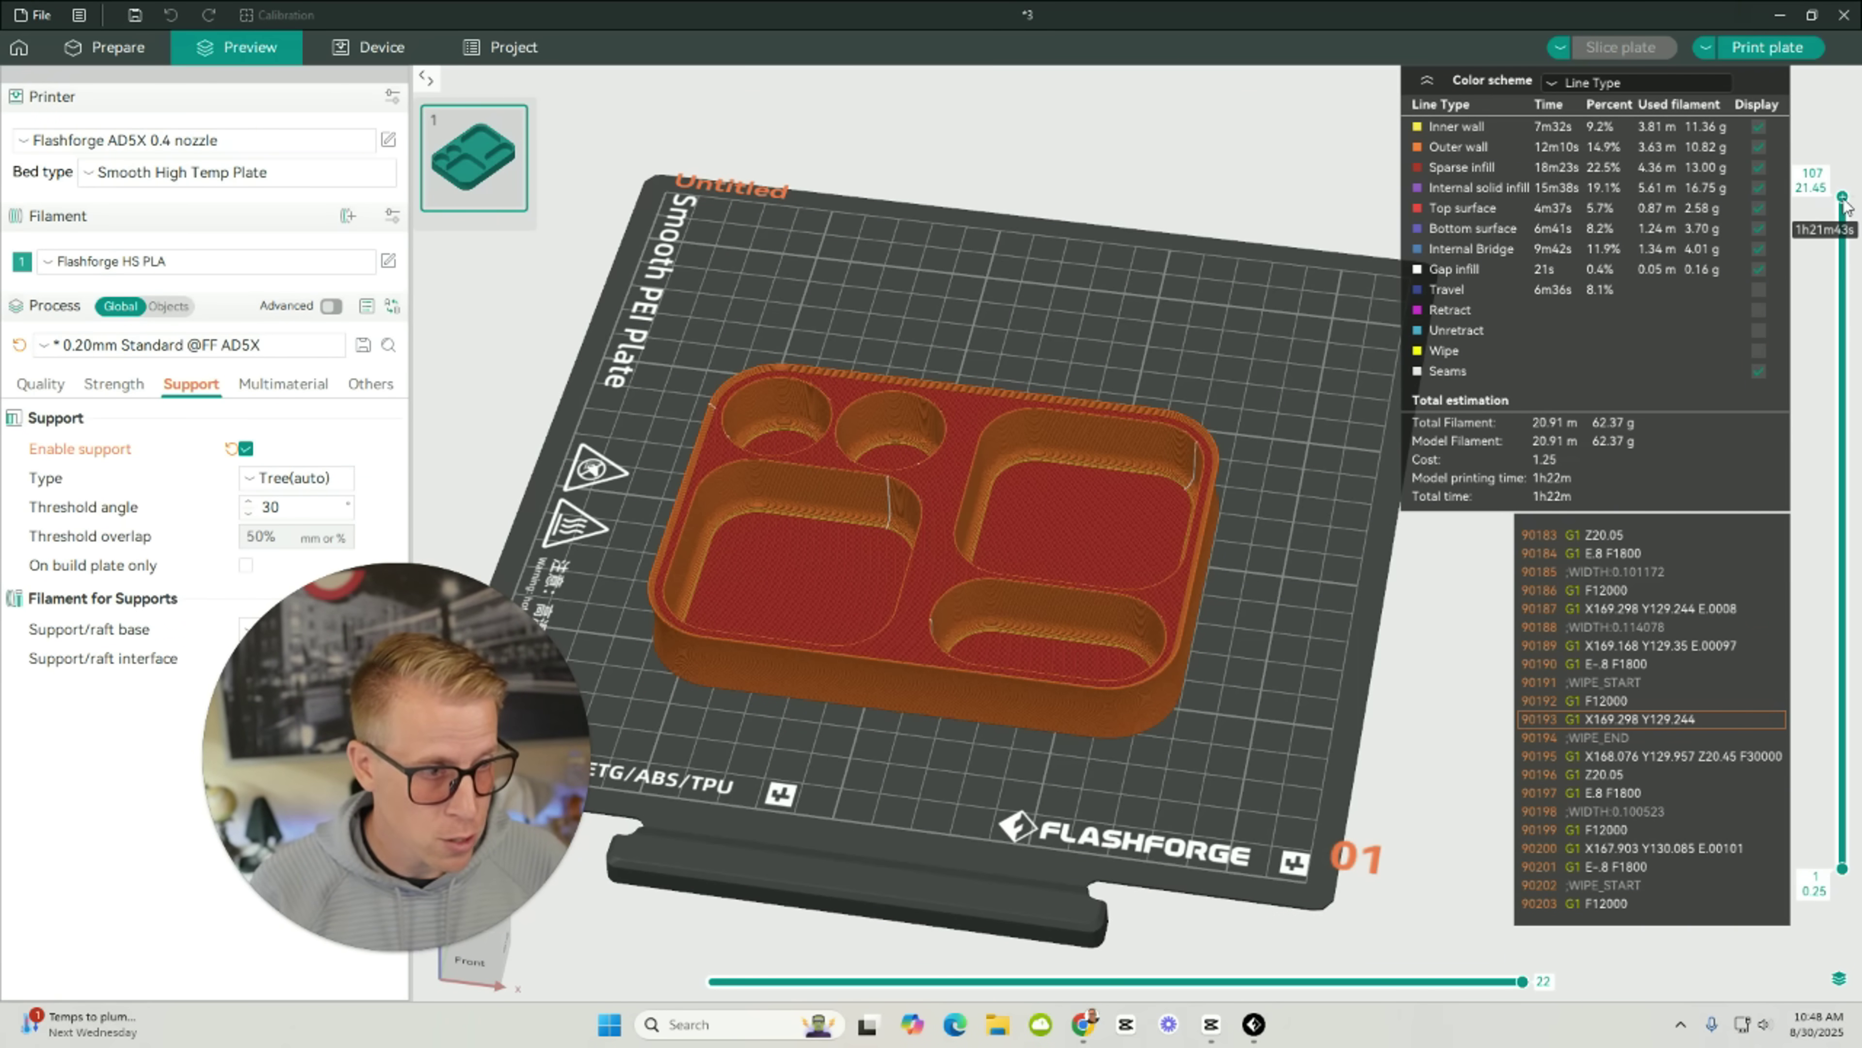
{"action": "scroll", "coordinate": [1843, 204], "scroll_direction": "down", "scroll_amount": 3}
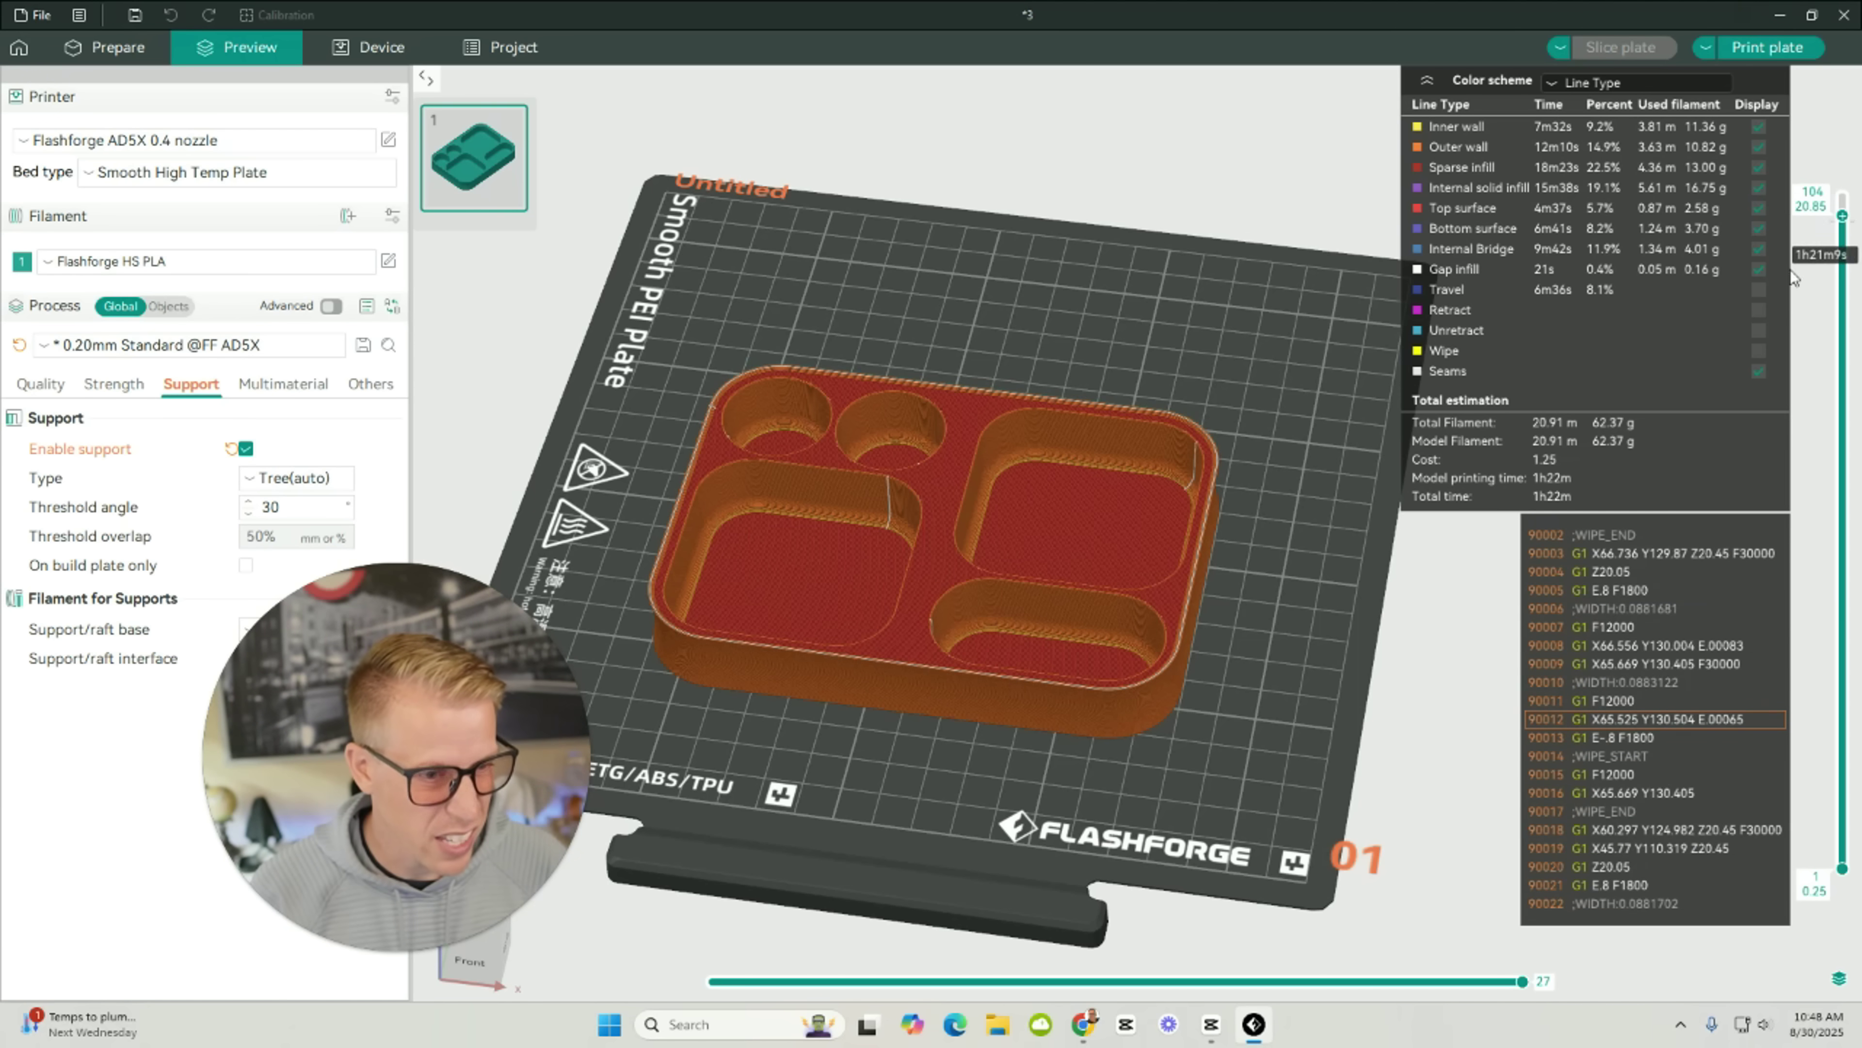
{"action": "mouse_move", "coordinate": [1305, 744]}
{"action": "left_mouse_down"}
{"action": "mouse_move", "coordinate": [1289, 694]}
{"action": "mouse_move", "coordinate": [1295, 716]}
{"action": "left_mouse_up"}
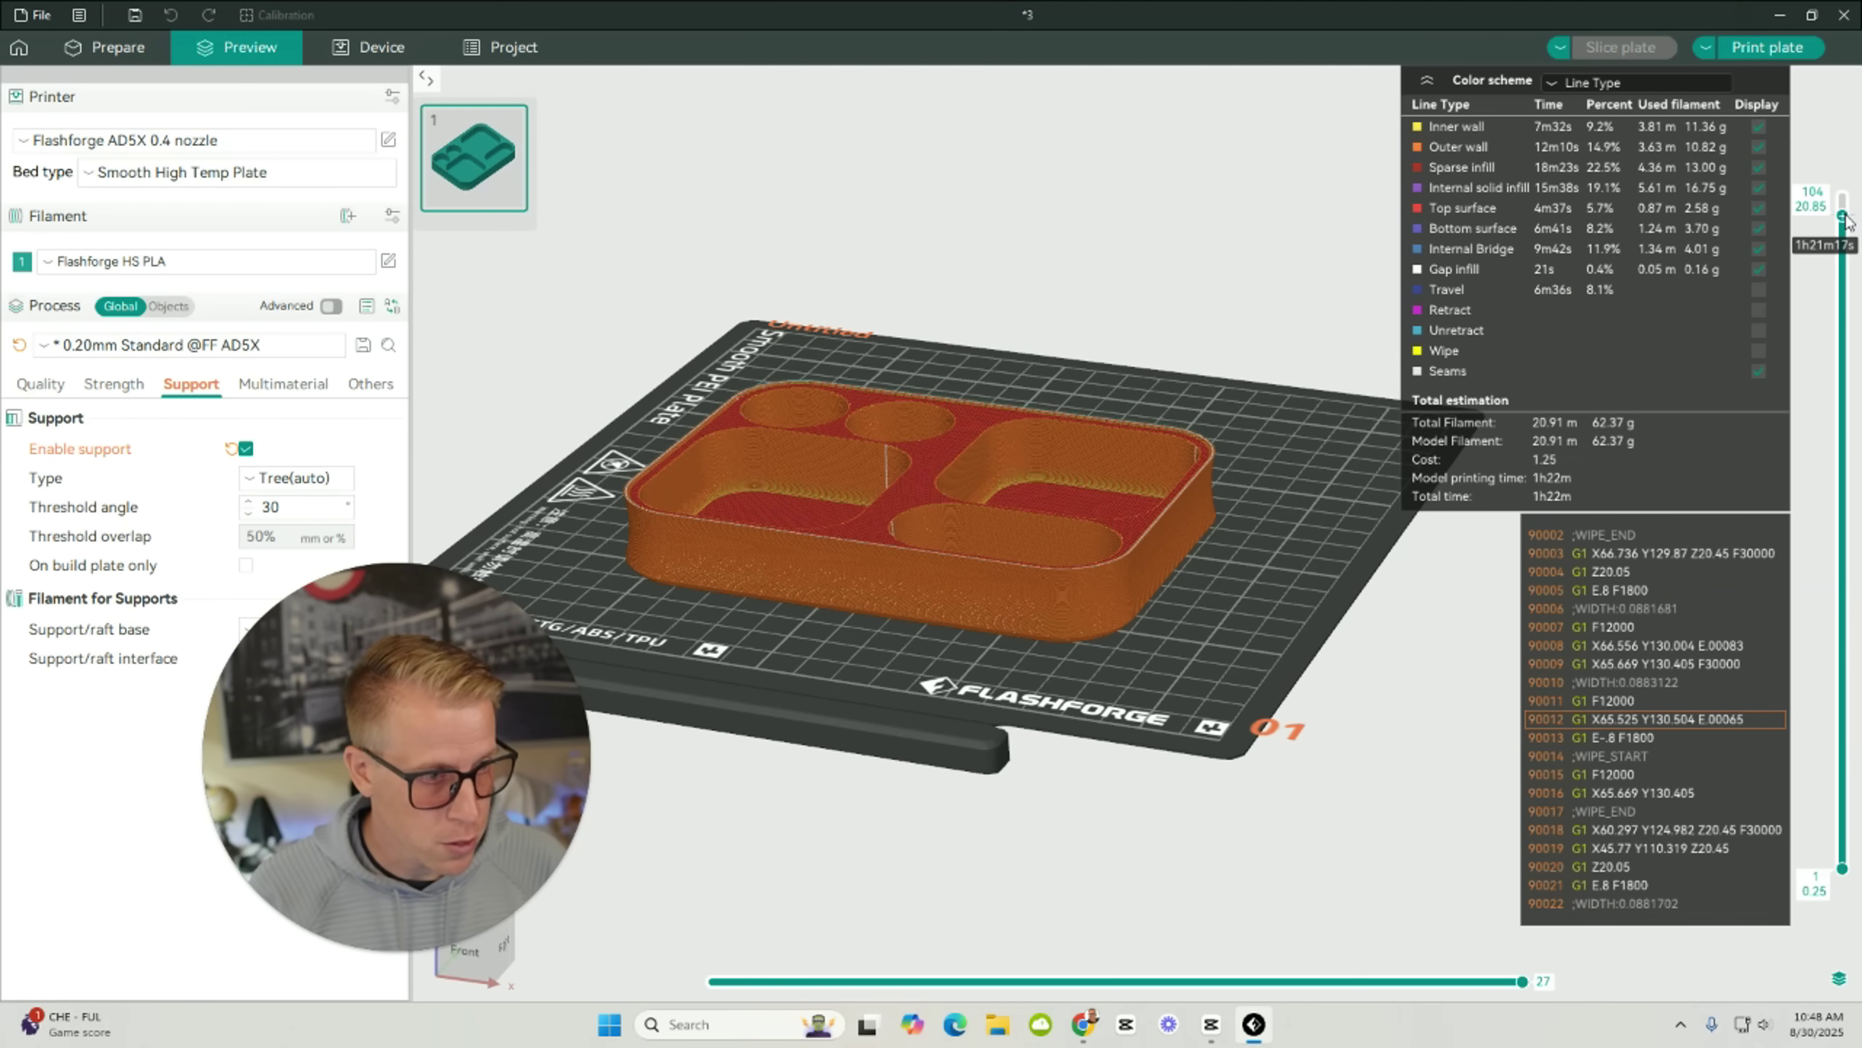
{"action": "left_click_drag", "start_coordinate": [1842, 216], "coordinate": [1777, 881]}
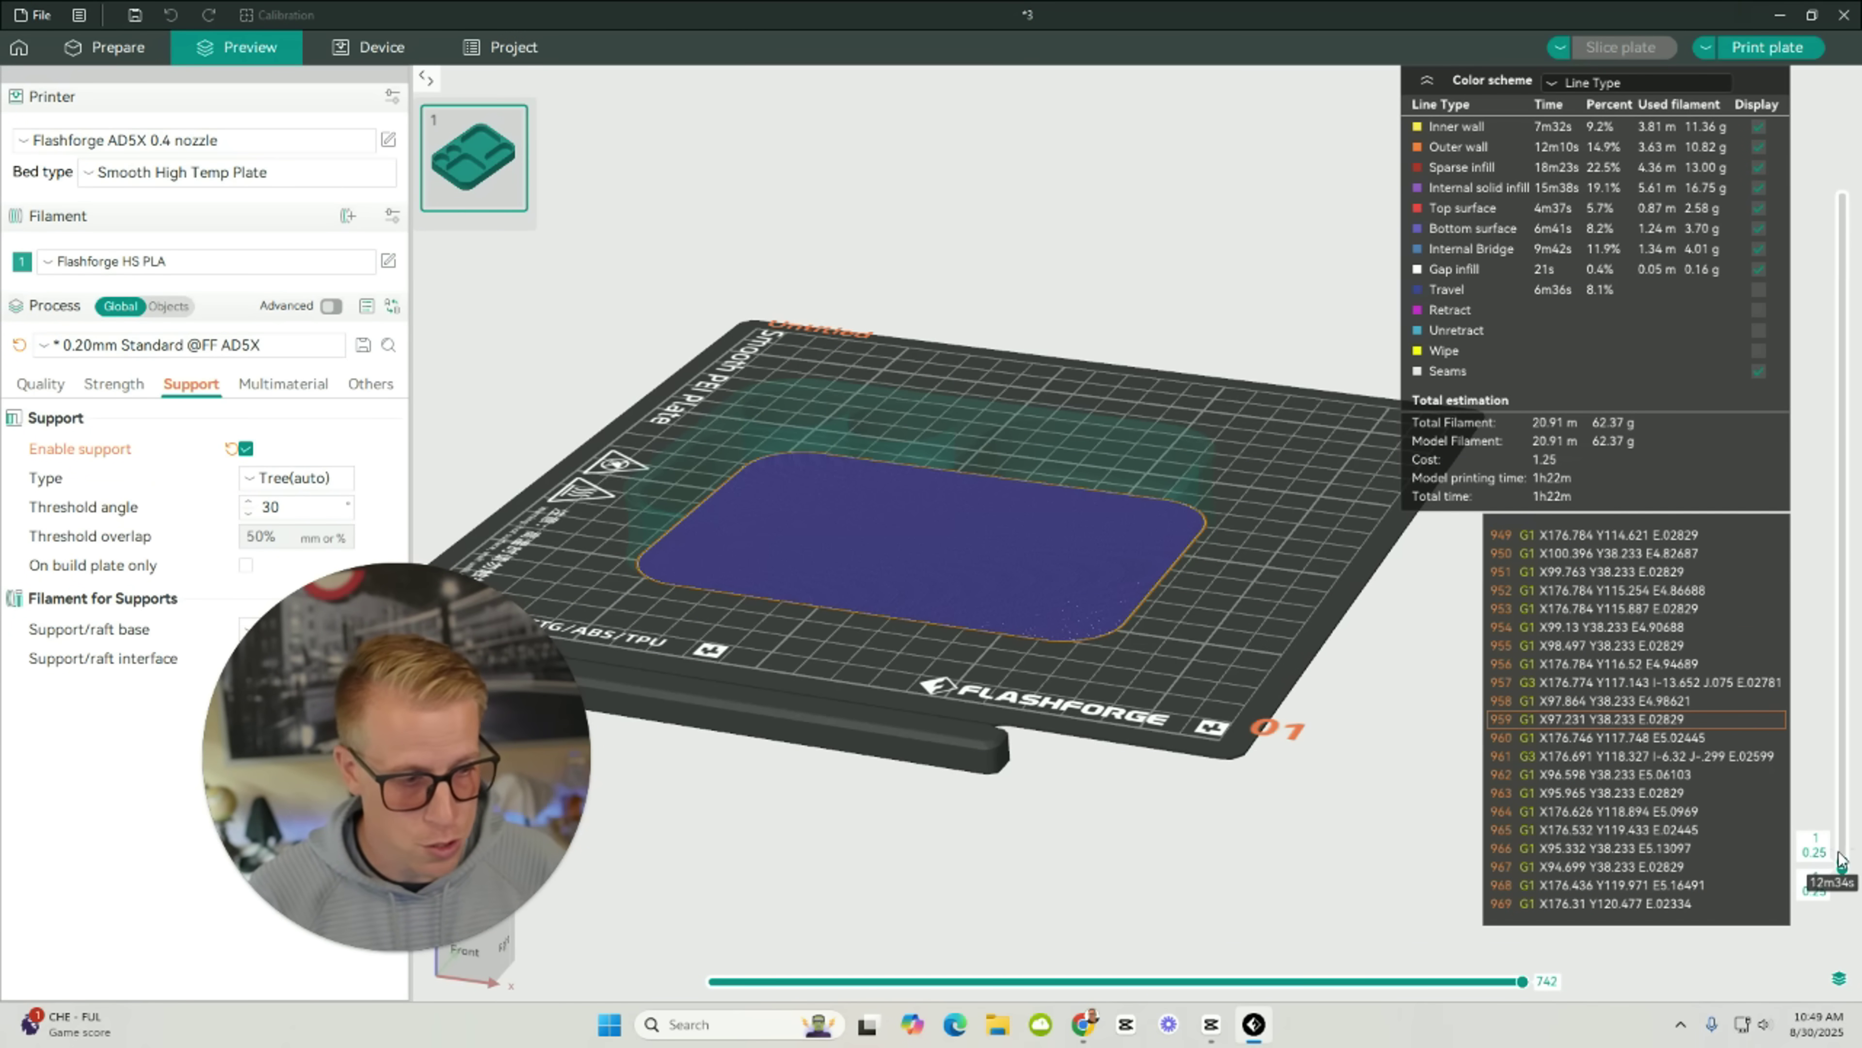
{"action": "mouse_move", "coordinate": [1843, 865]}
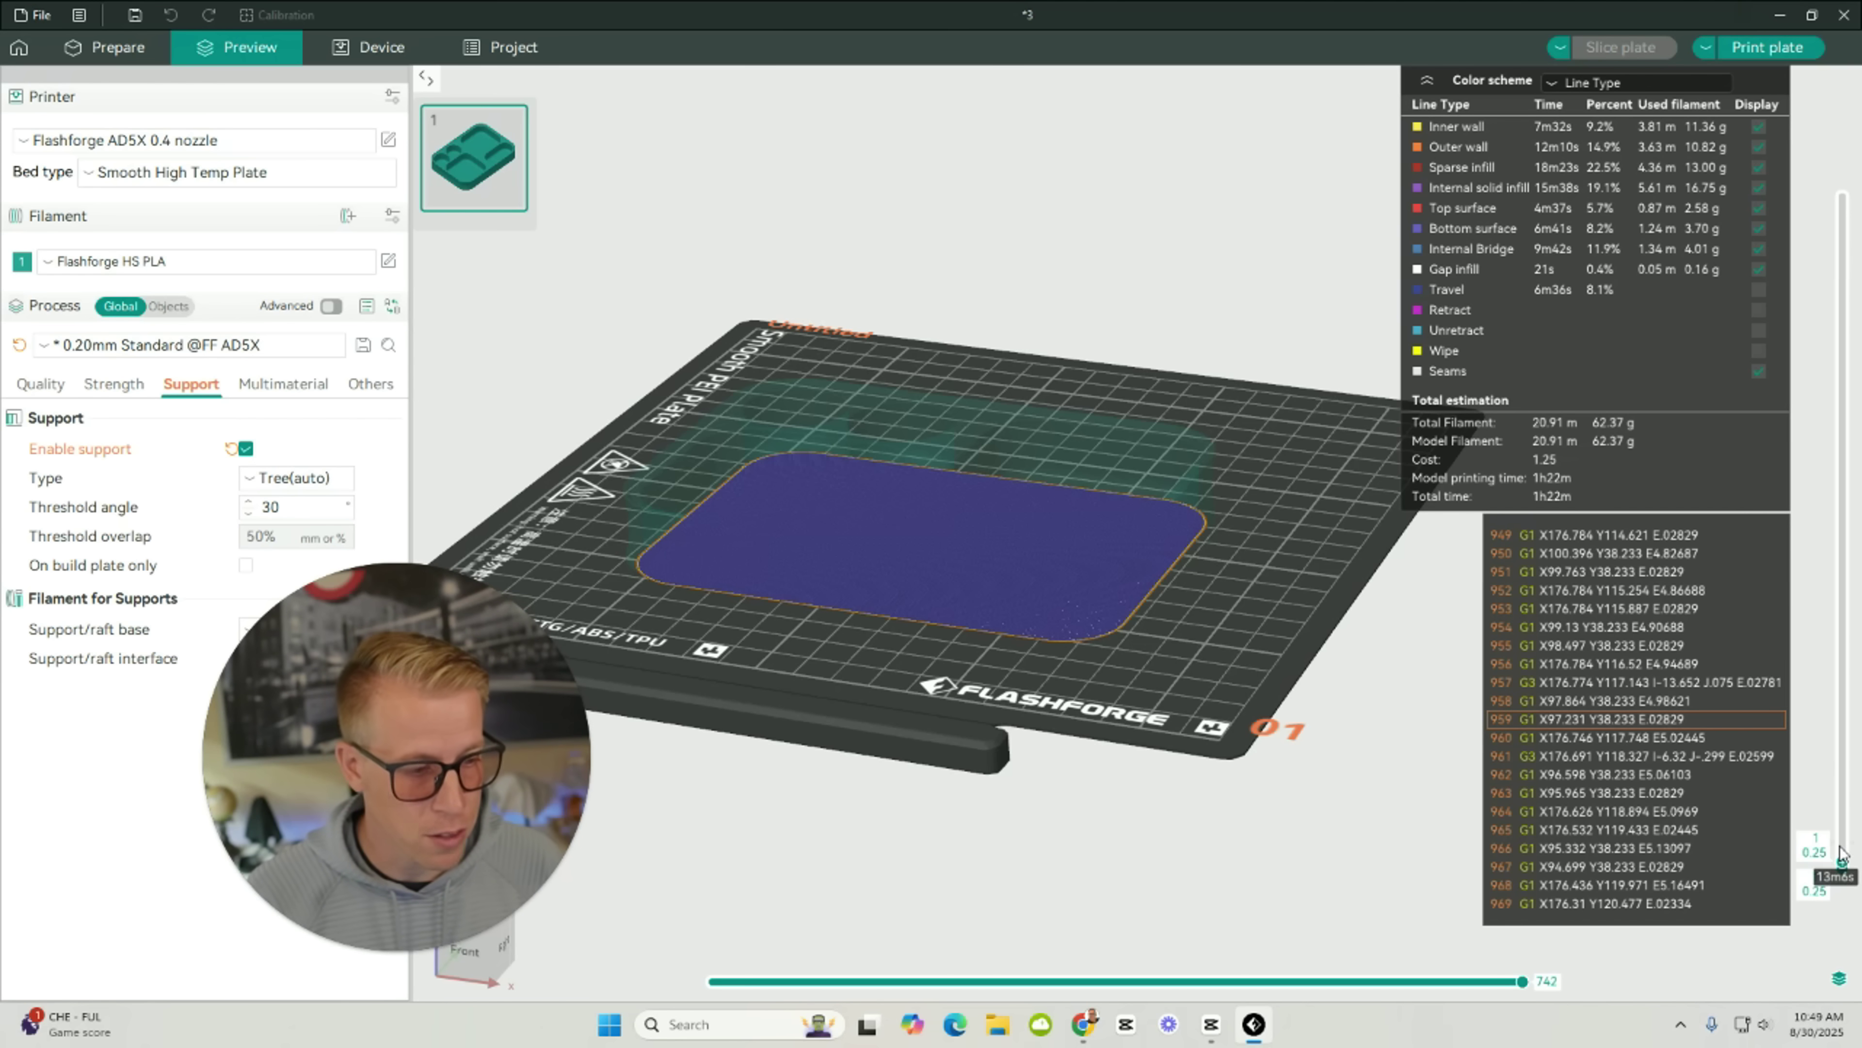
{"action": "scroll", "coordinate": [1842, 866], "scroll_direction": "up", "scroll_amount": 1}
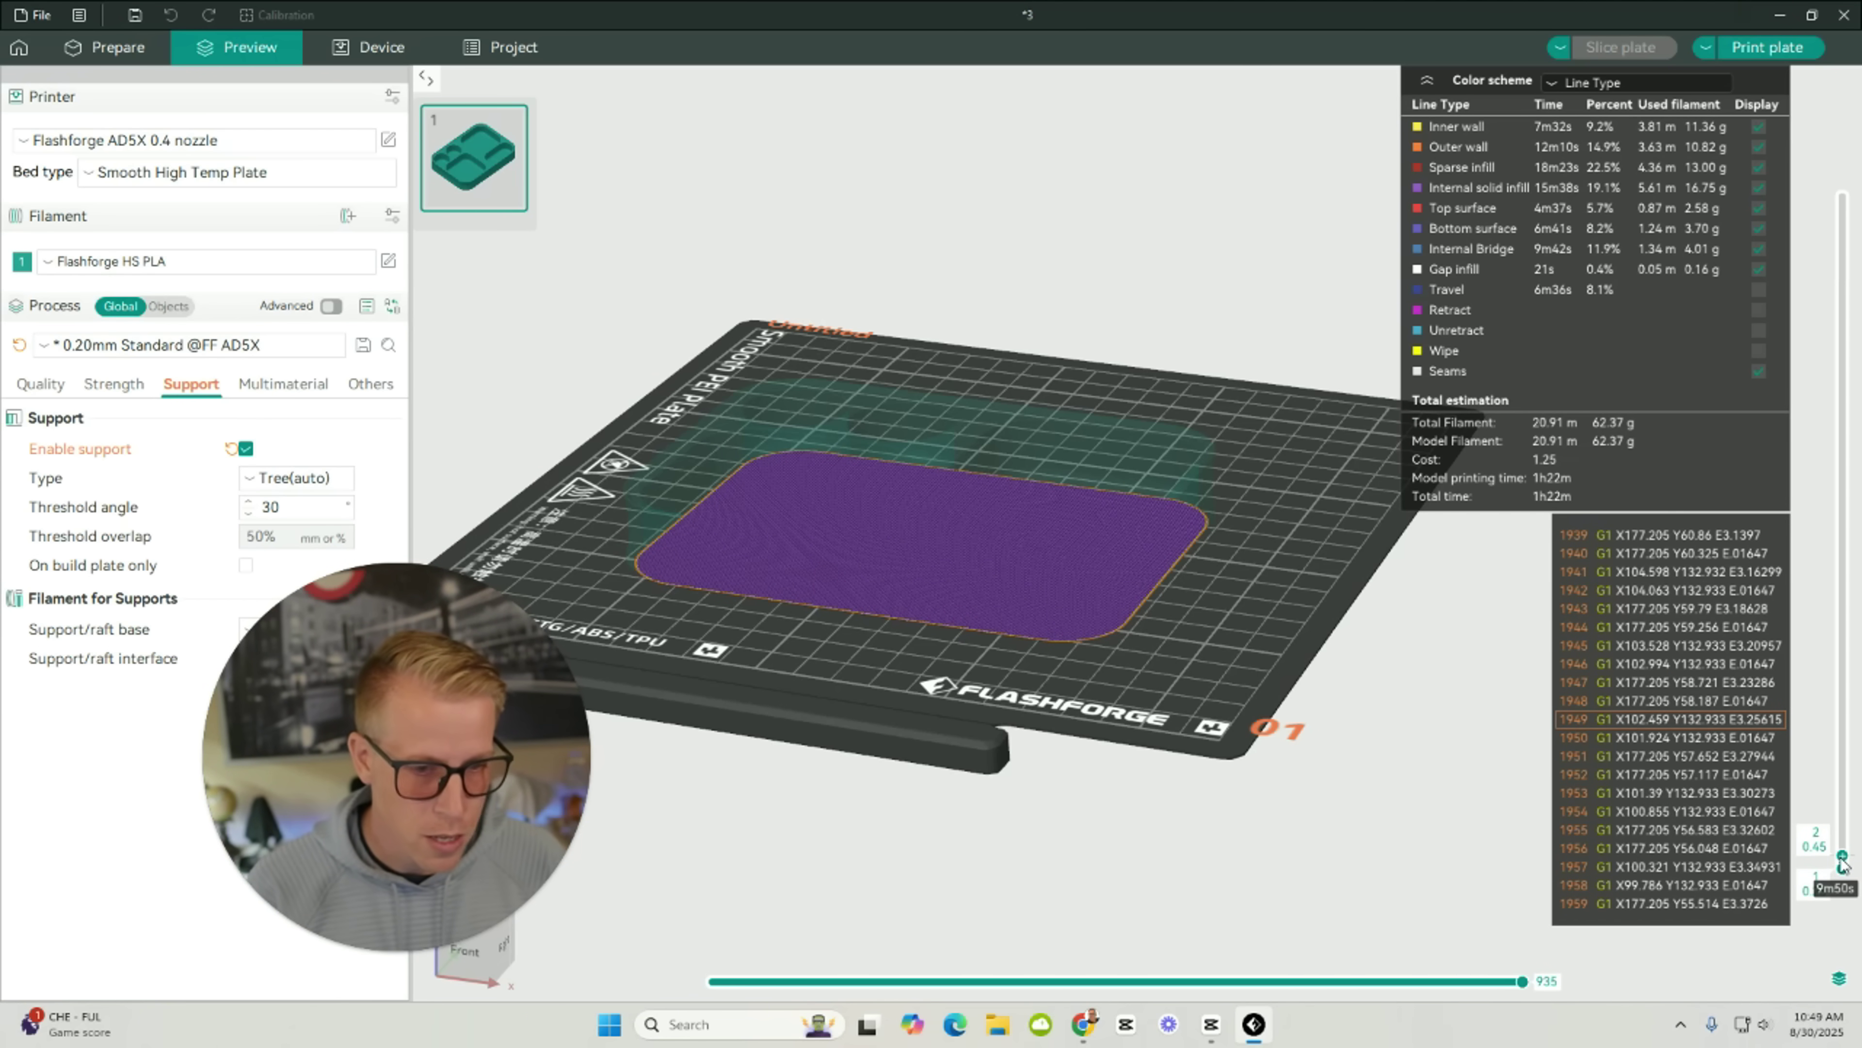
{"action": "left_click_drag", "start_coordinate": [1842, 865], "coordinate": [1842, 748]}
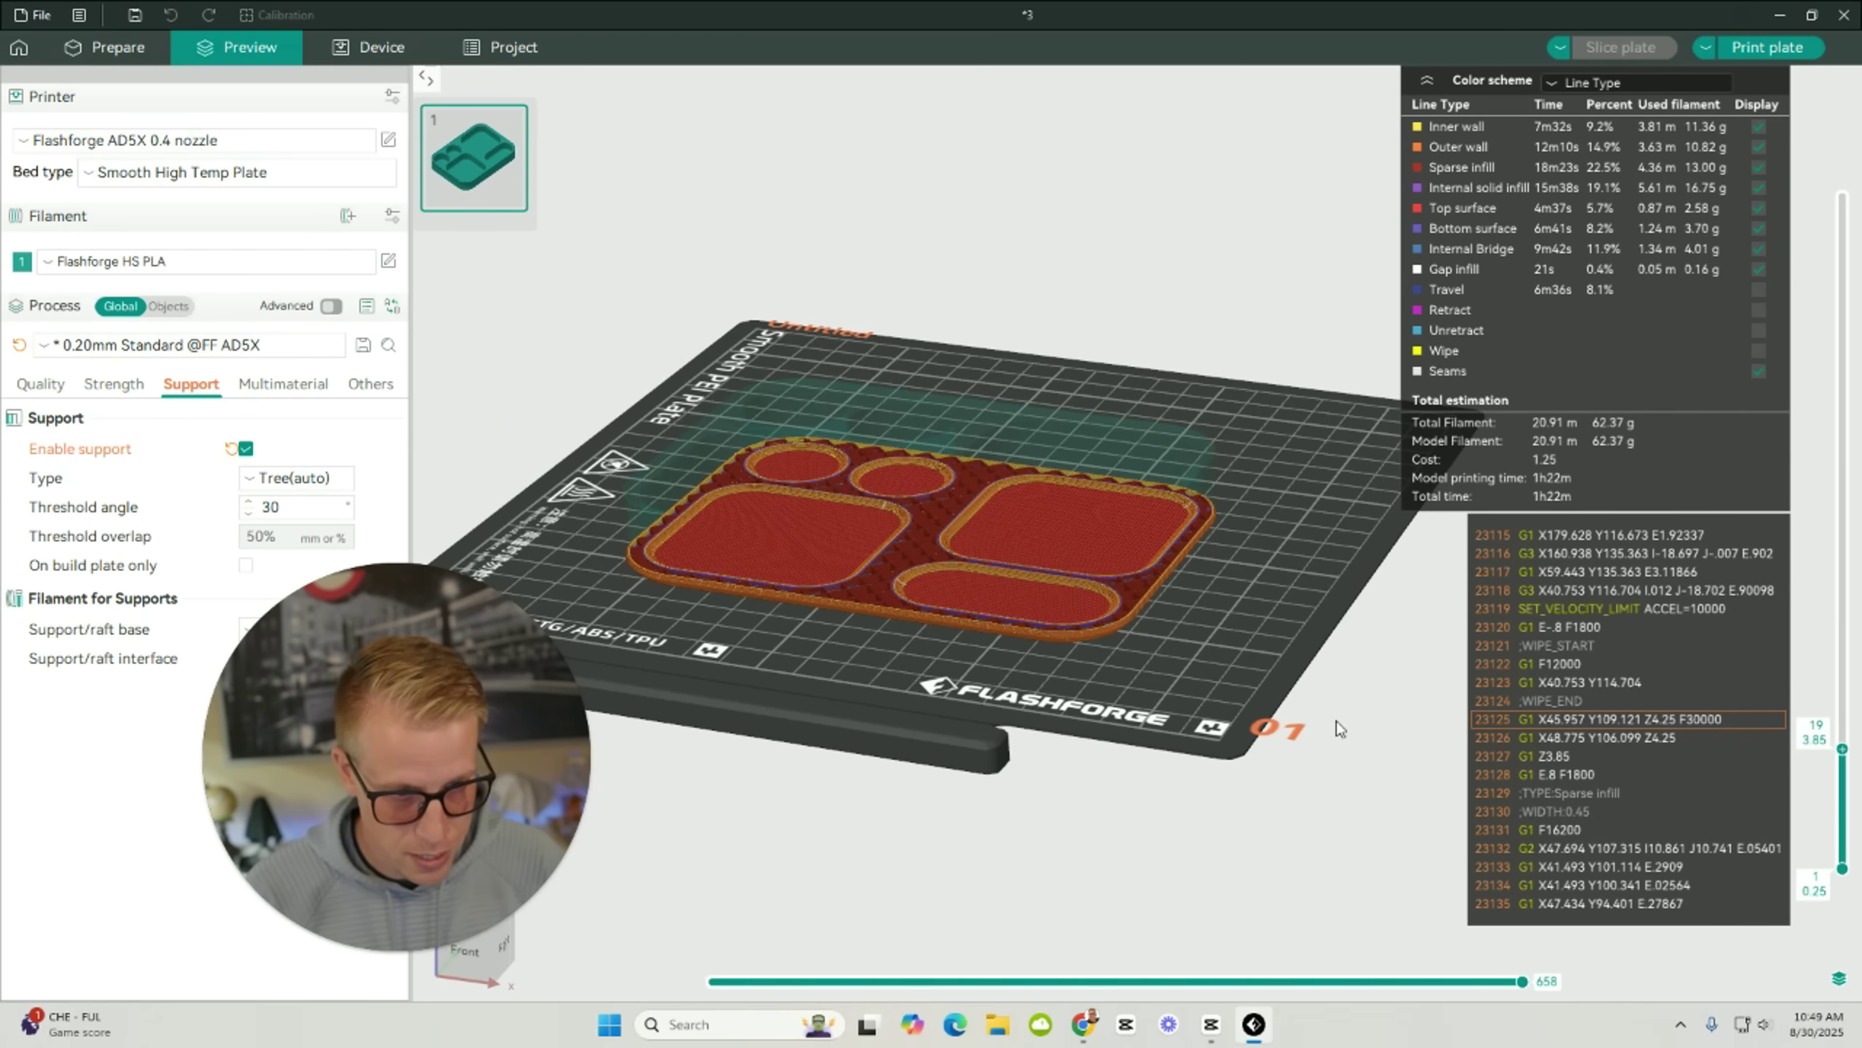
{"action": "left_click_drag", "start_coordinate": [1336, 721], "coordinate": [1187, 726]}
{"action": "scroll", "coordinate": [830, 400], "scroll_direction": "up", "scroll_amount": 5}
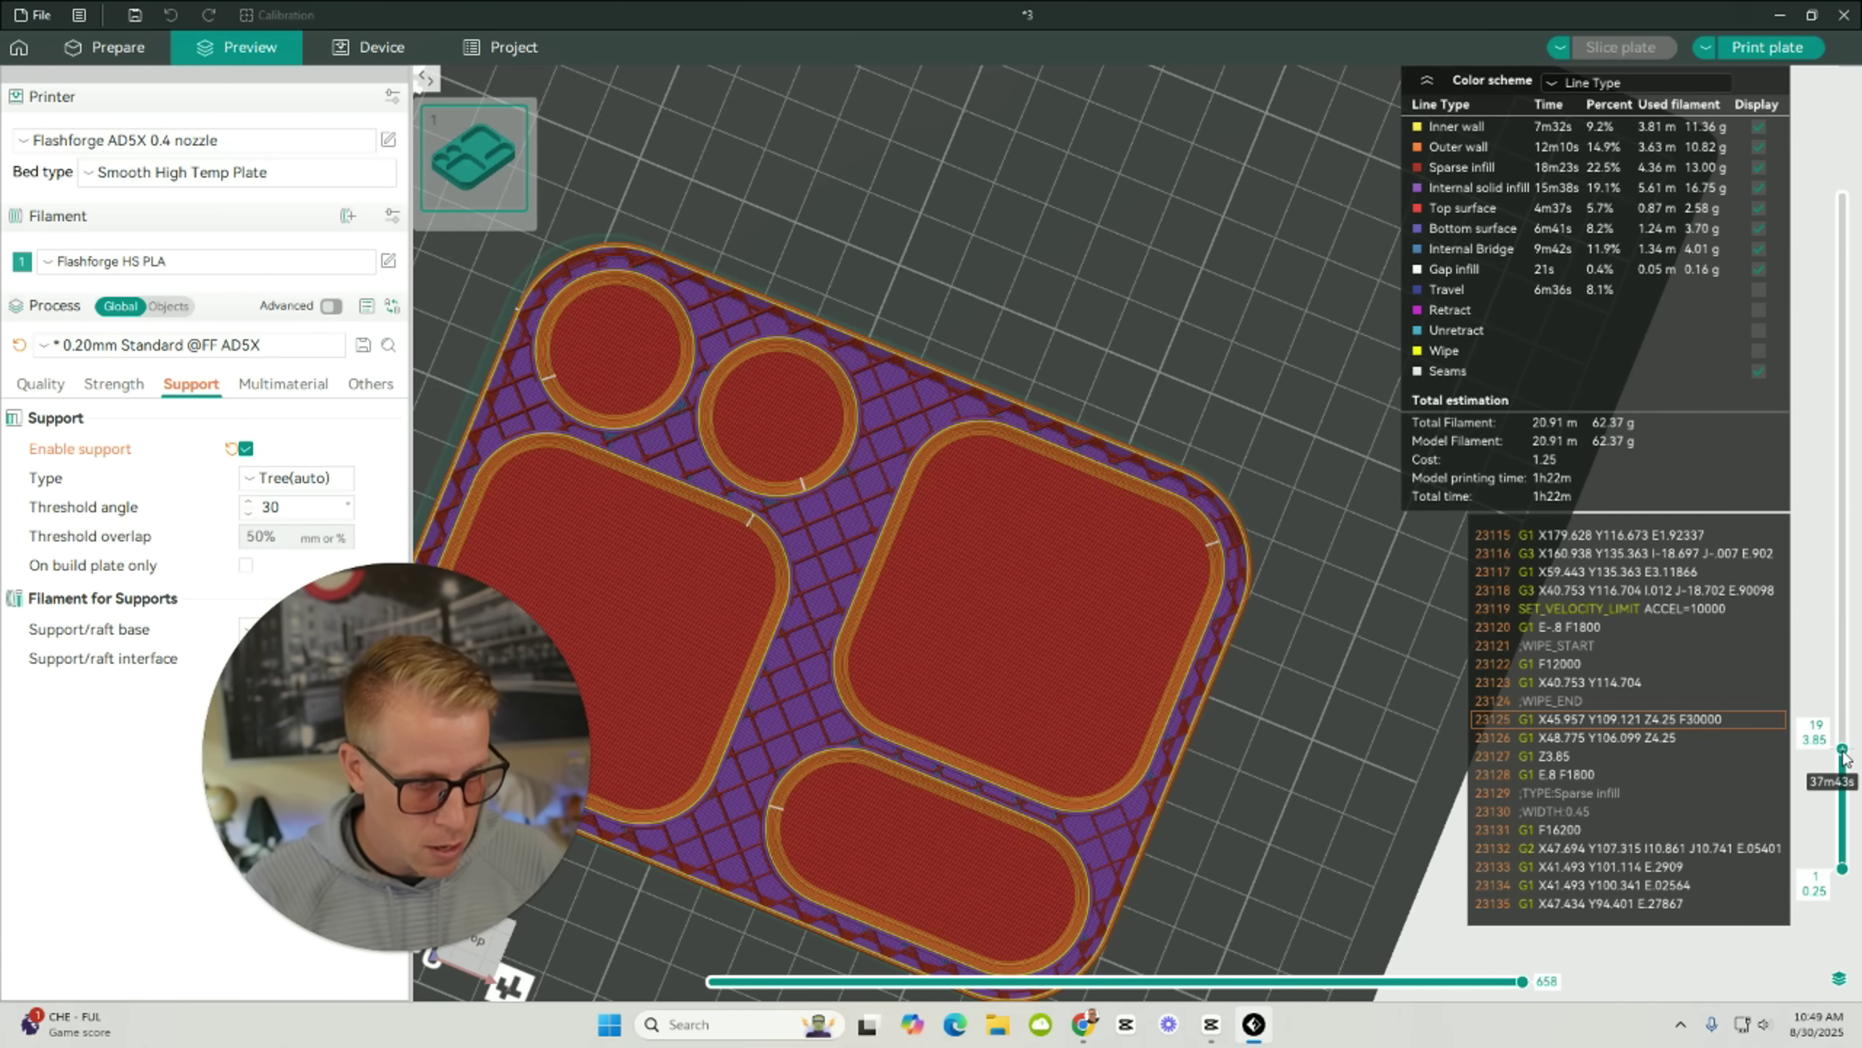
{"action": "key", "text": "Up"}
{"action": "key", "text": "Up"}
{"action": "key", "text": "Up"}
{"action": "key", "text": "Up"}
{"action": "key", "text": "Up"}
{"action": "key", "text": "Up"}
{"action": "key", "text": "Up"}
{"action": "key", "text": "Up"}
{"action": "key", "text": "Up"}
{"action": "key", "text": "Up"}
{"action": "key", "text": "Up"}
{"action": "key", "text": "Up"}
{"action": "key", "text": "Up"}
{"action": "key", "text": "Up"}
{"action": "key", "text": "Up"}
{"action": "key", "text": "Up"}
{"action": "key", "text": "Up"}
{"action": "key", "text": "Up"}
{"action": "key", "text": "Up"}
{"action": "key", "text": "Up"}
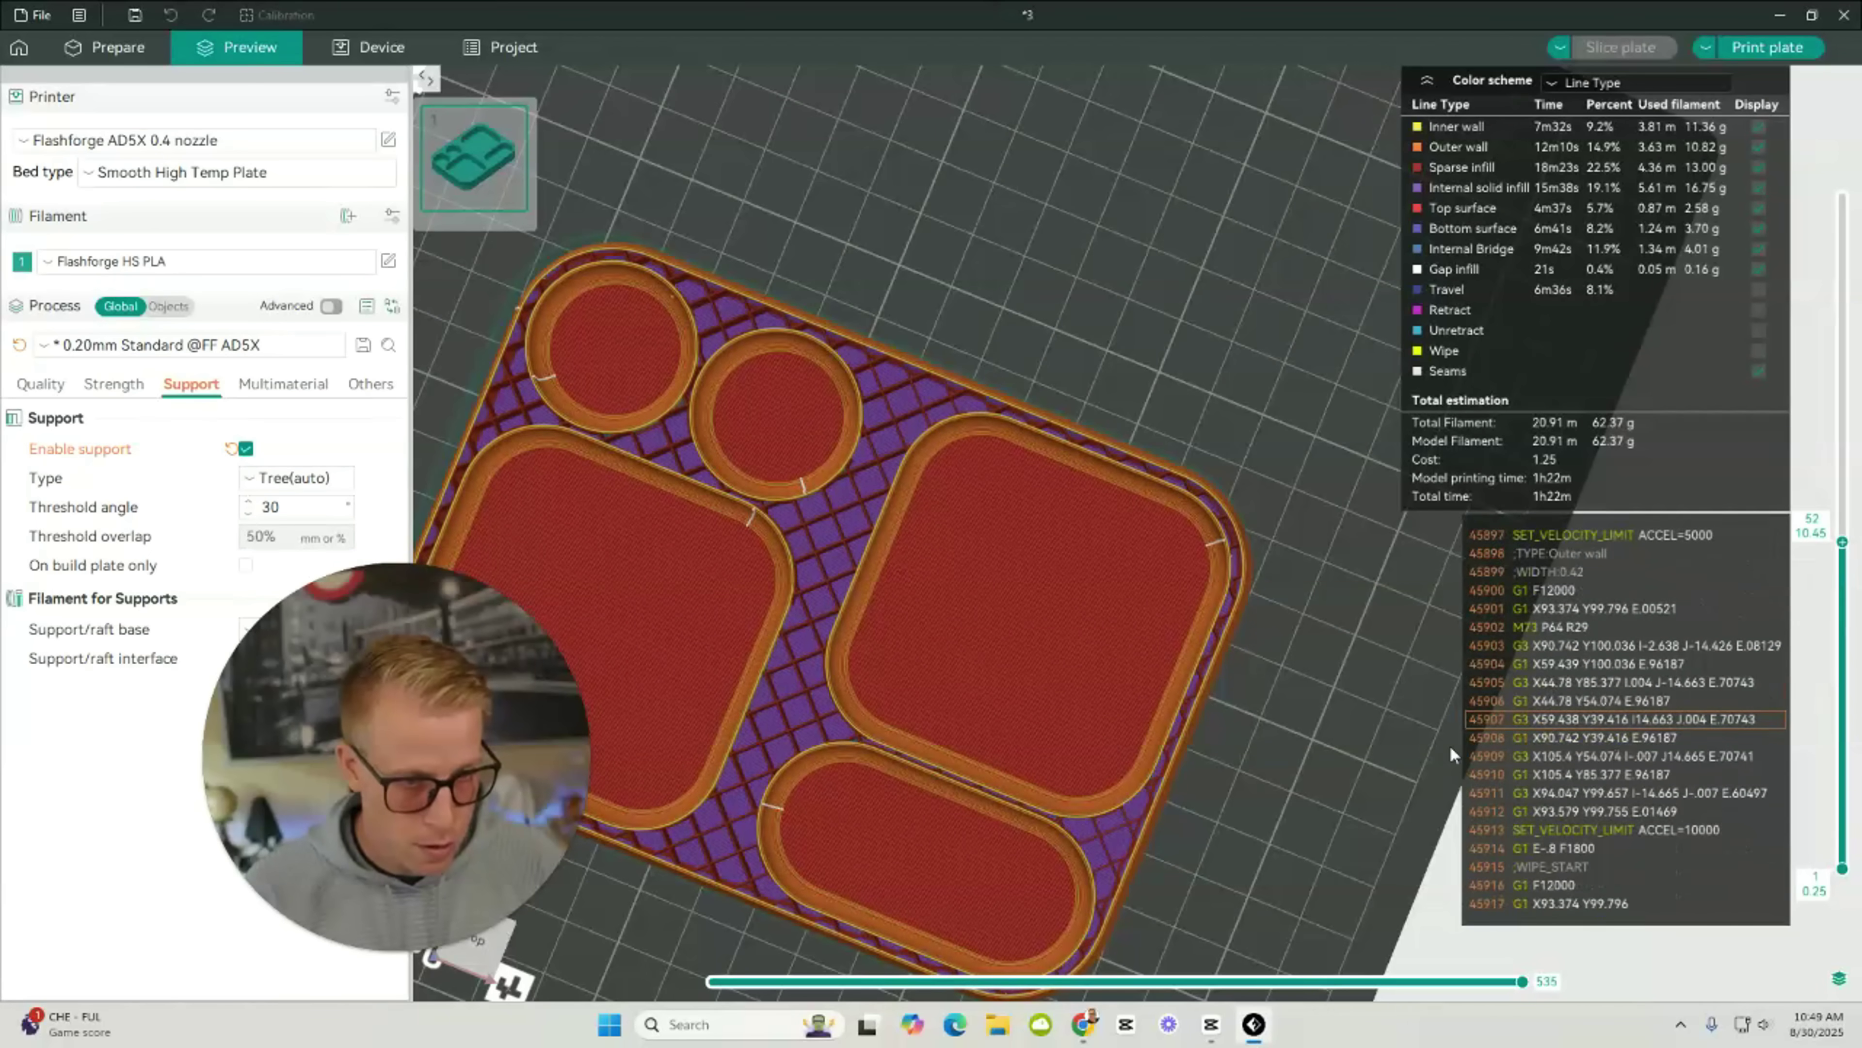
{"action": "key", "text": "0"}
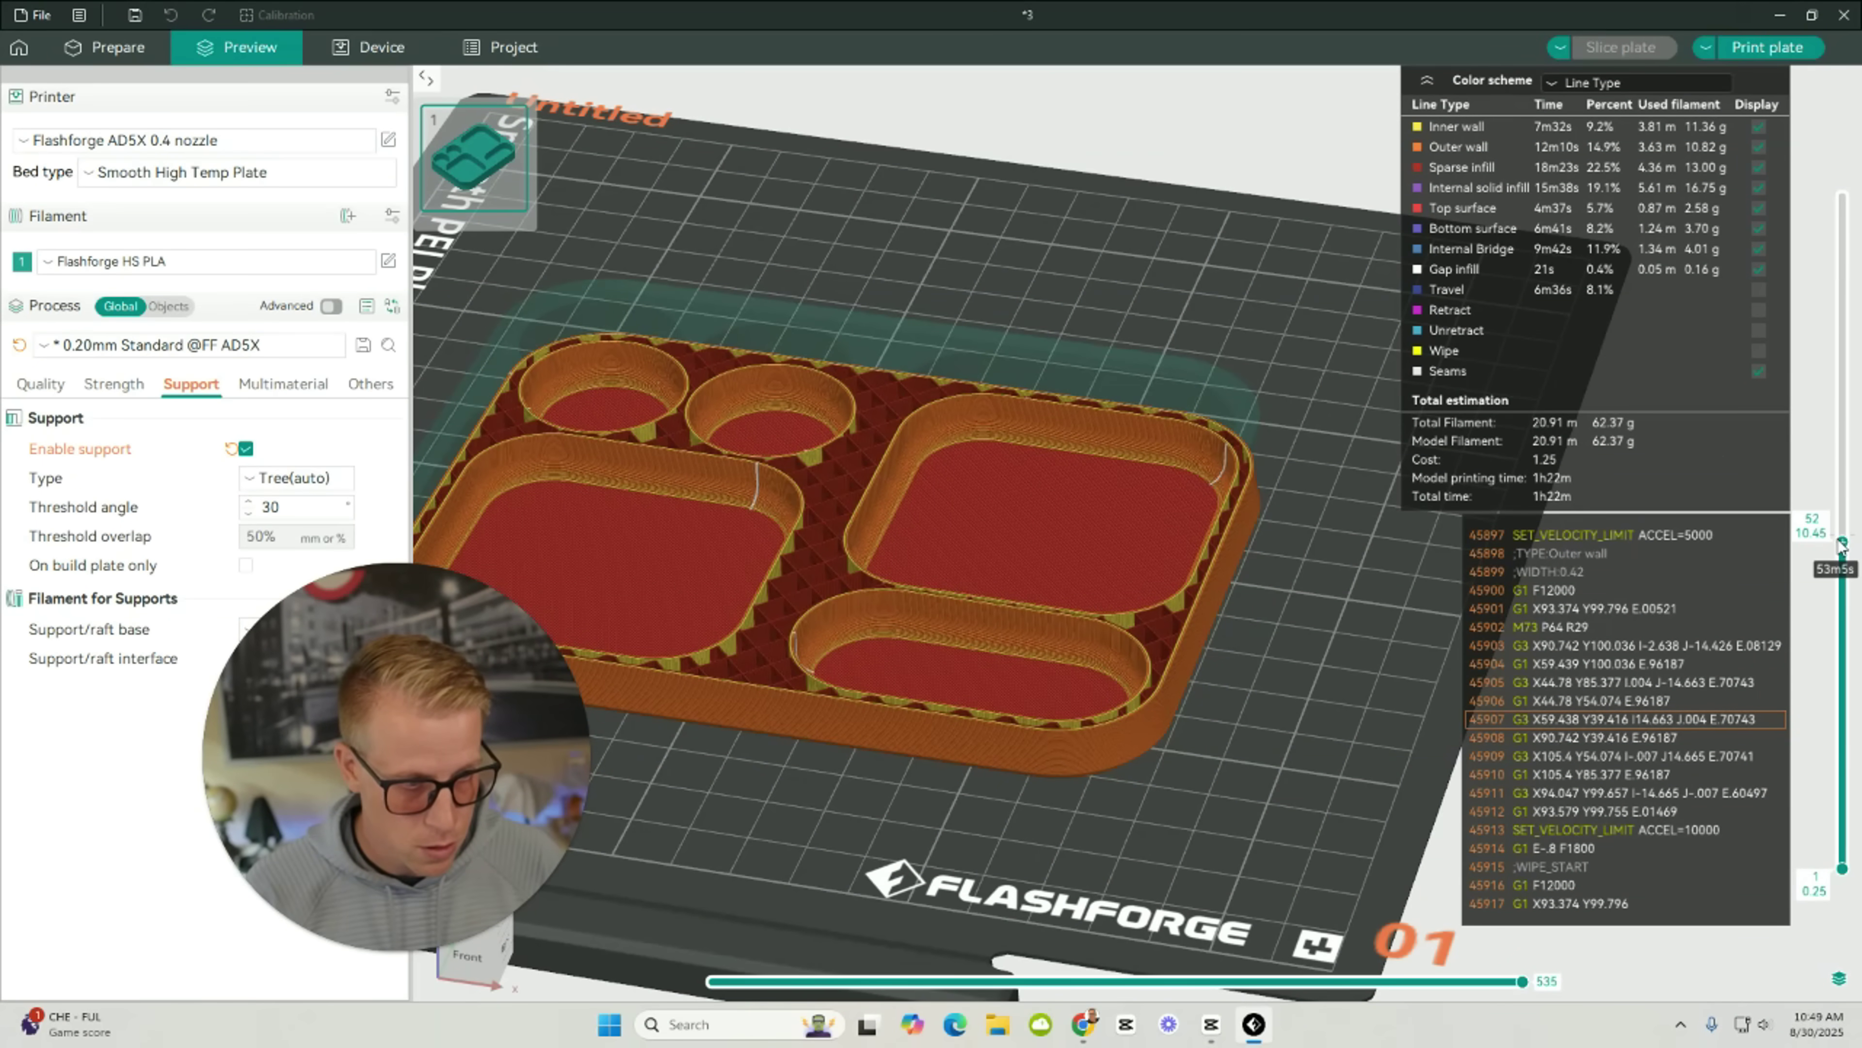
{"action": "left_click_drag", "start_coordinate": [1842, 543], "coordinate": [1859, 224]}
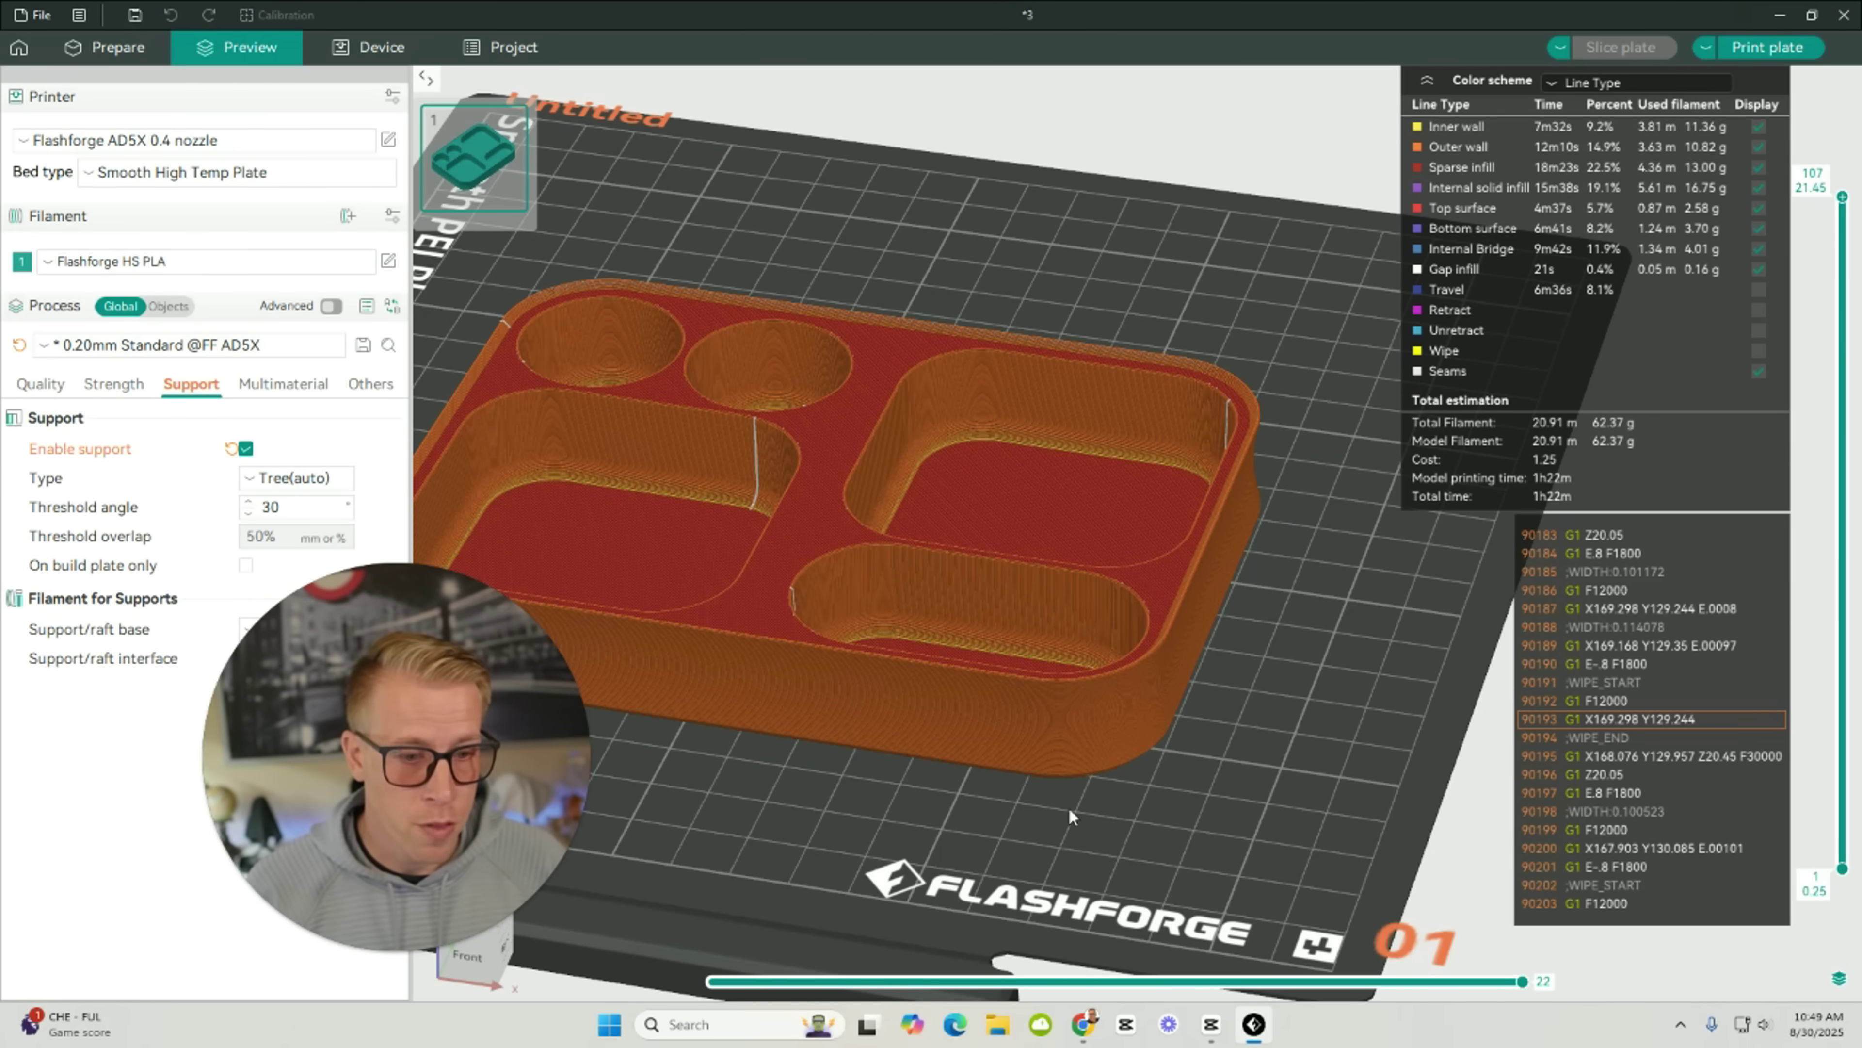
{"action": "scroll", "coordinate": [1068, 806], "scroll_direction": "down", "scroll_amount": 3}
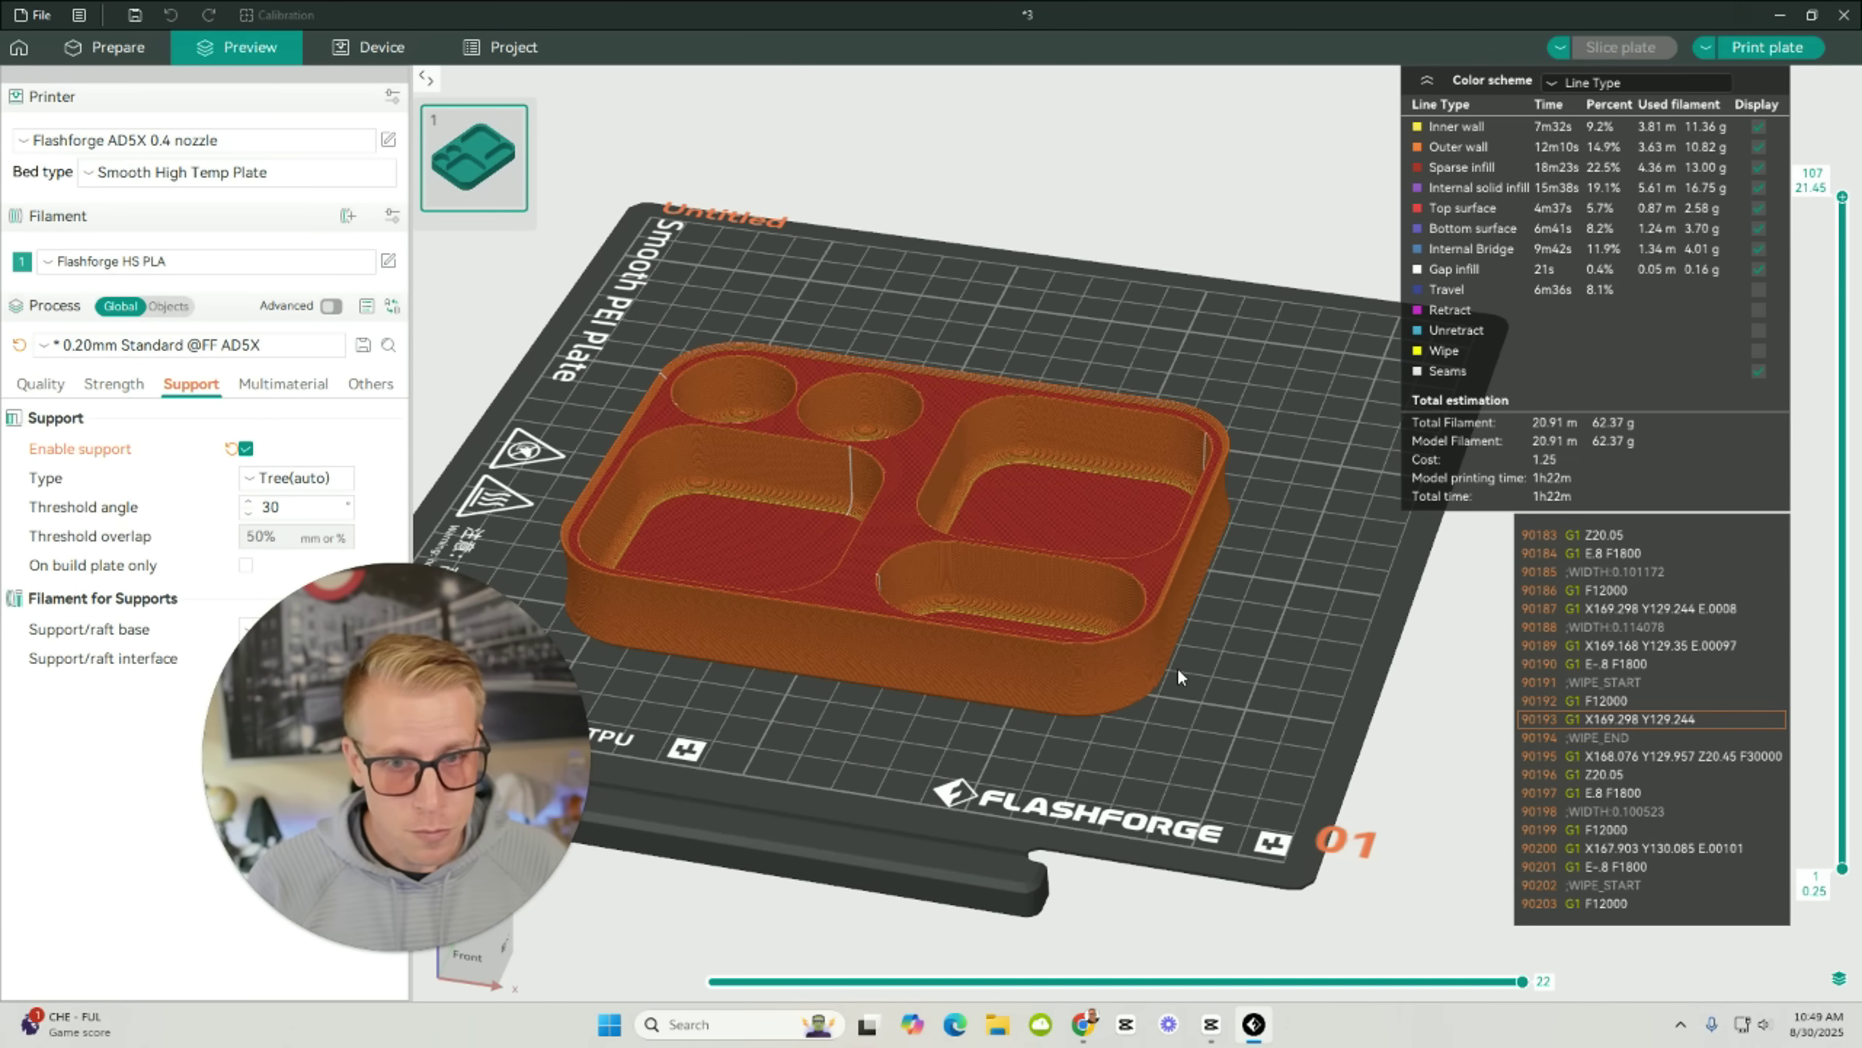
{"action": "left_click", "coordinate": [367, 49]}
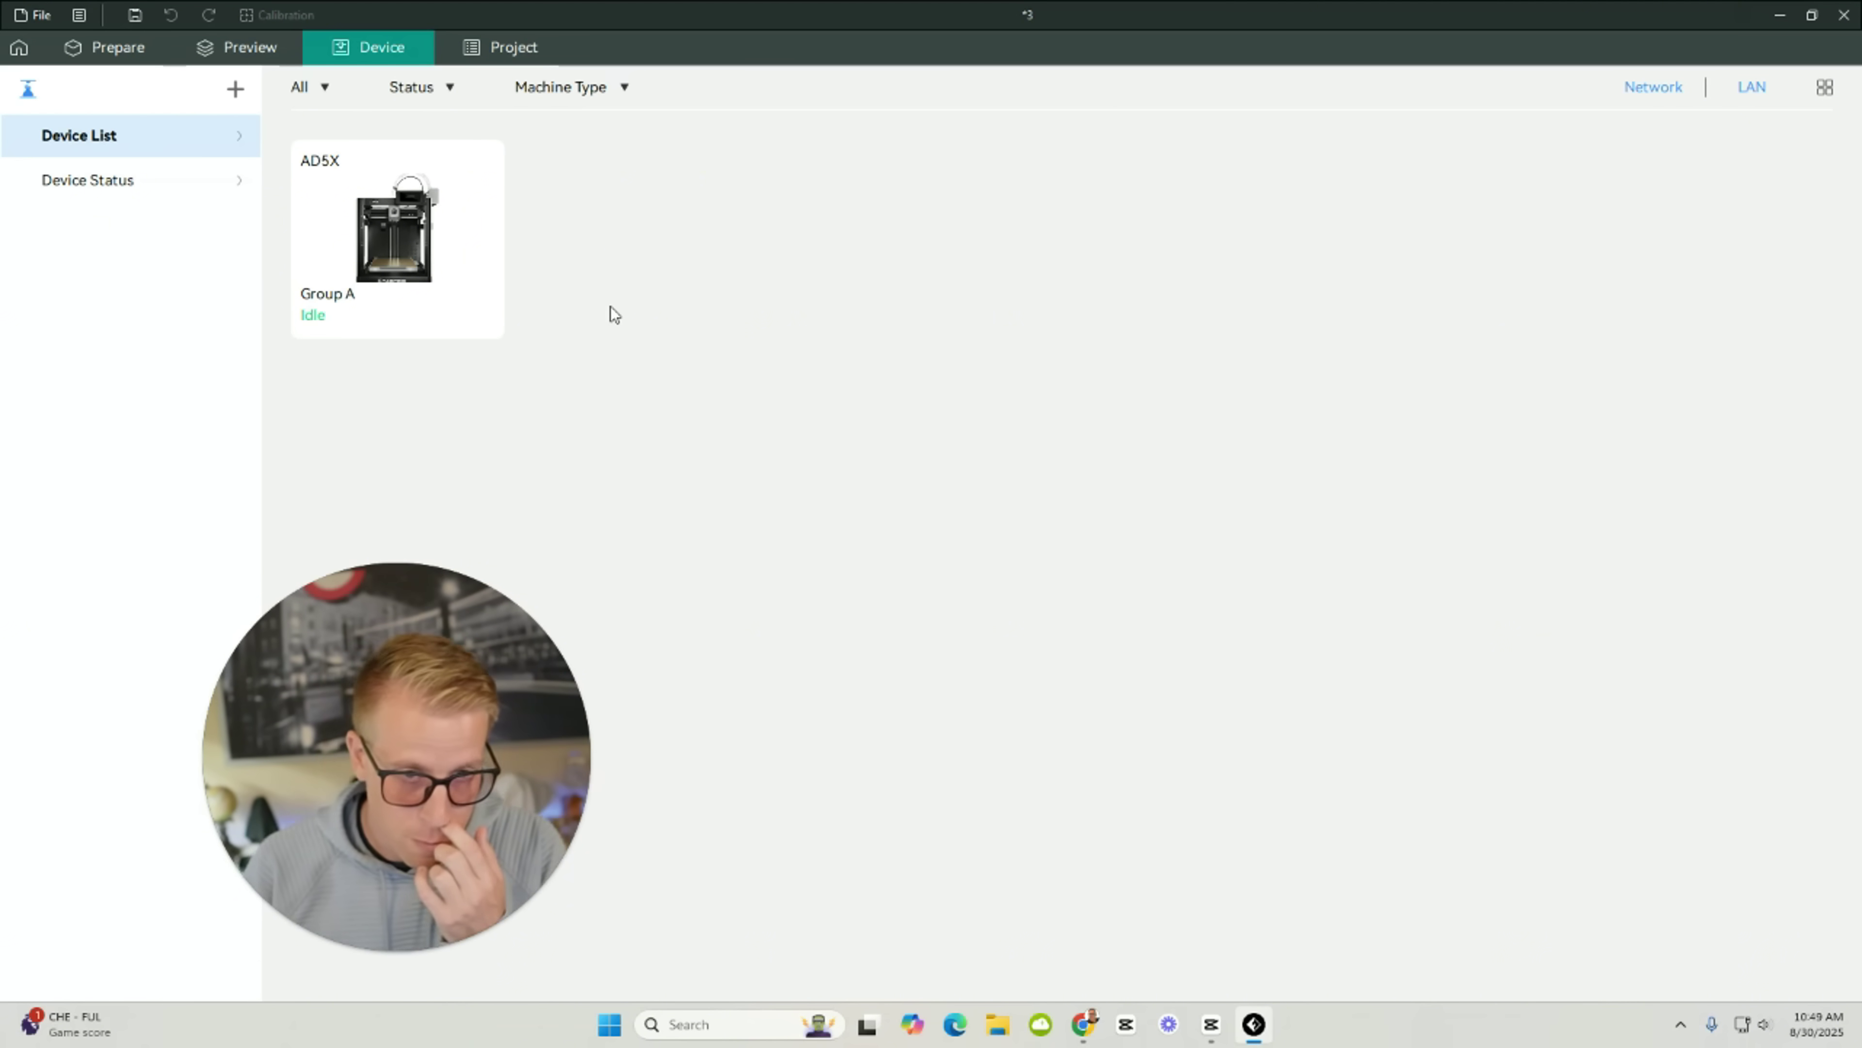
{"action": "left_click", "coordinate": [247, 51]}
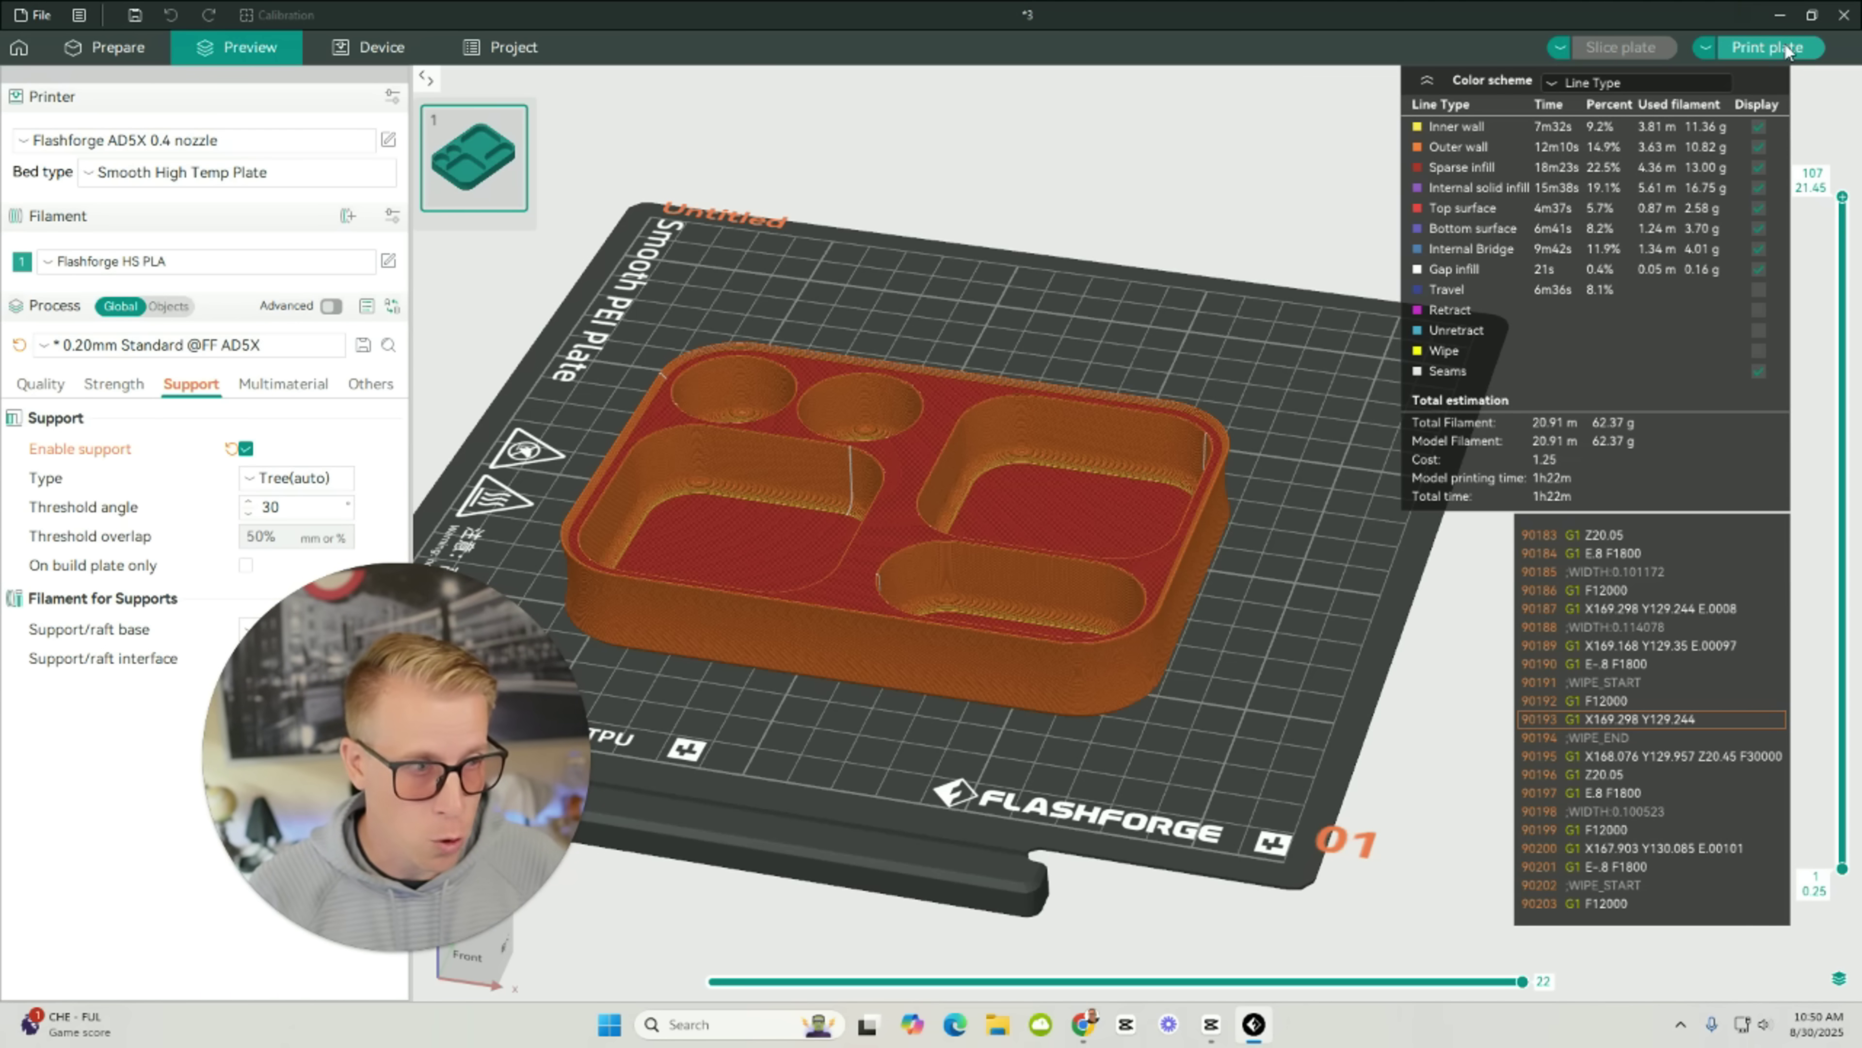
Prepare the print for the AD5X with bed levelling on and PLA mapped to material slot 1.
{"action": "left_click", "coordinate": [1768, 47]}
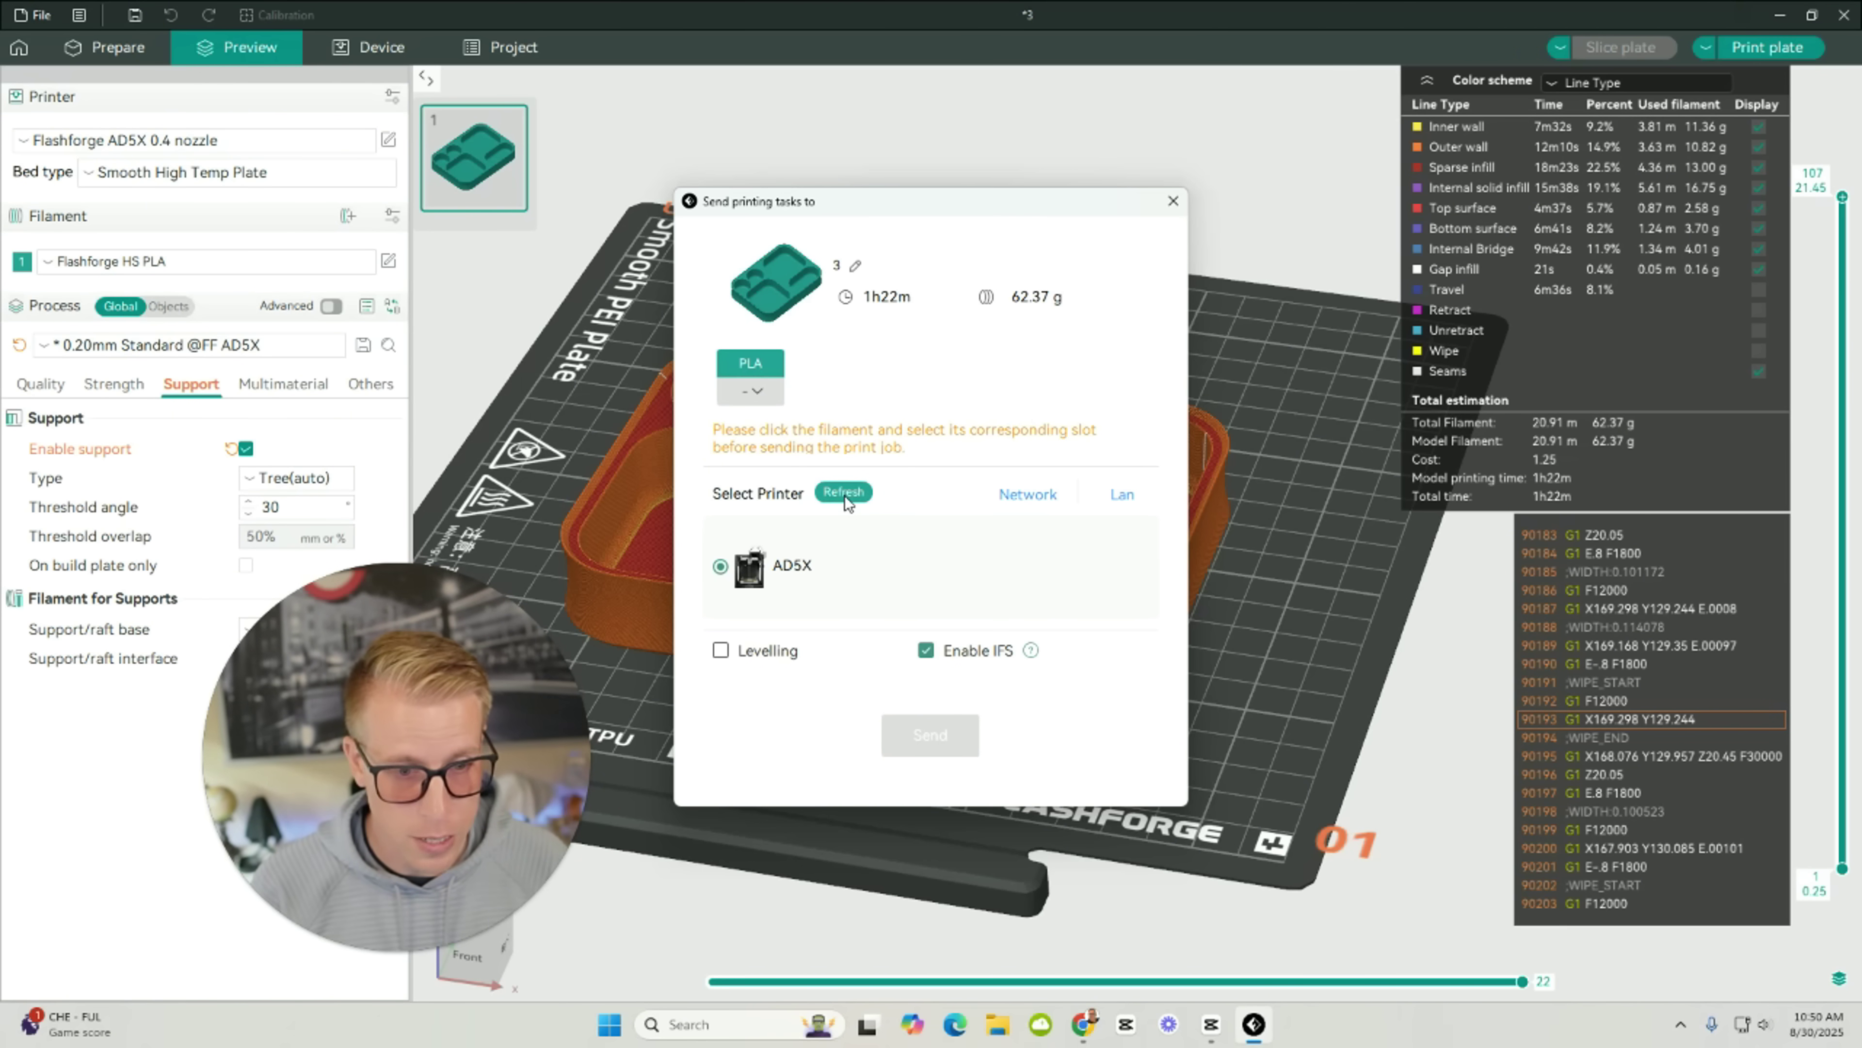
{"action": "left_click", "coordinate": [752, 390]}
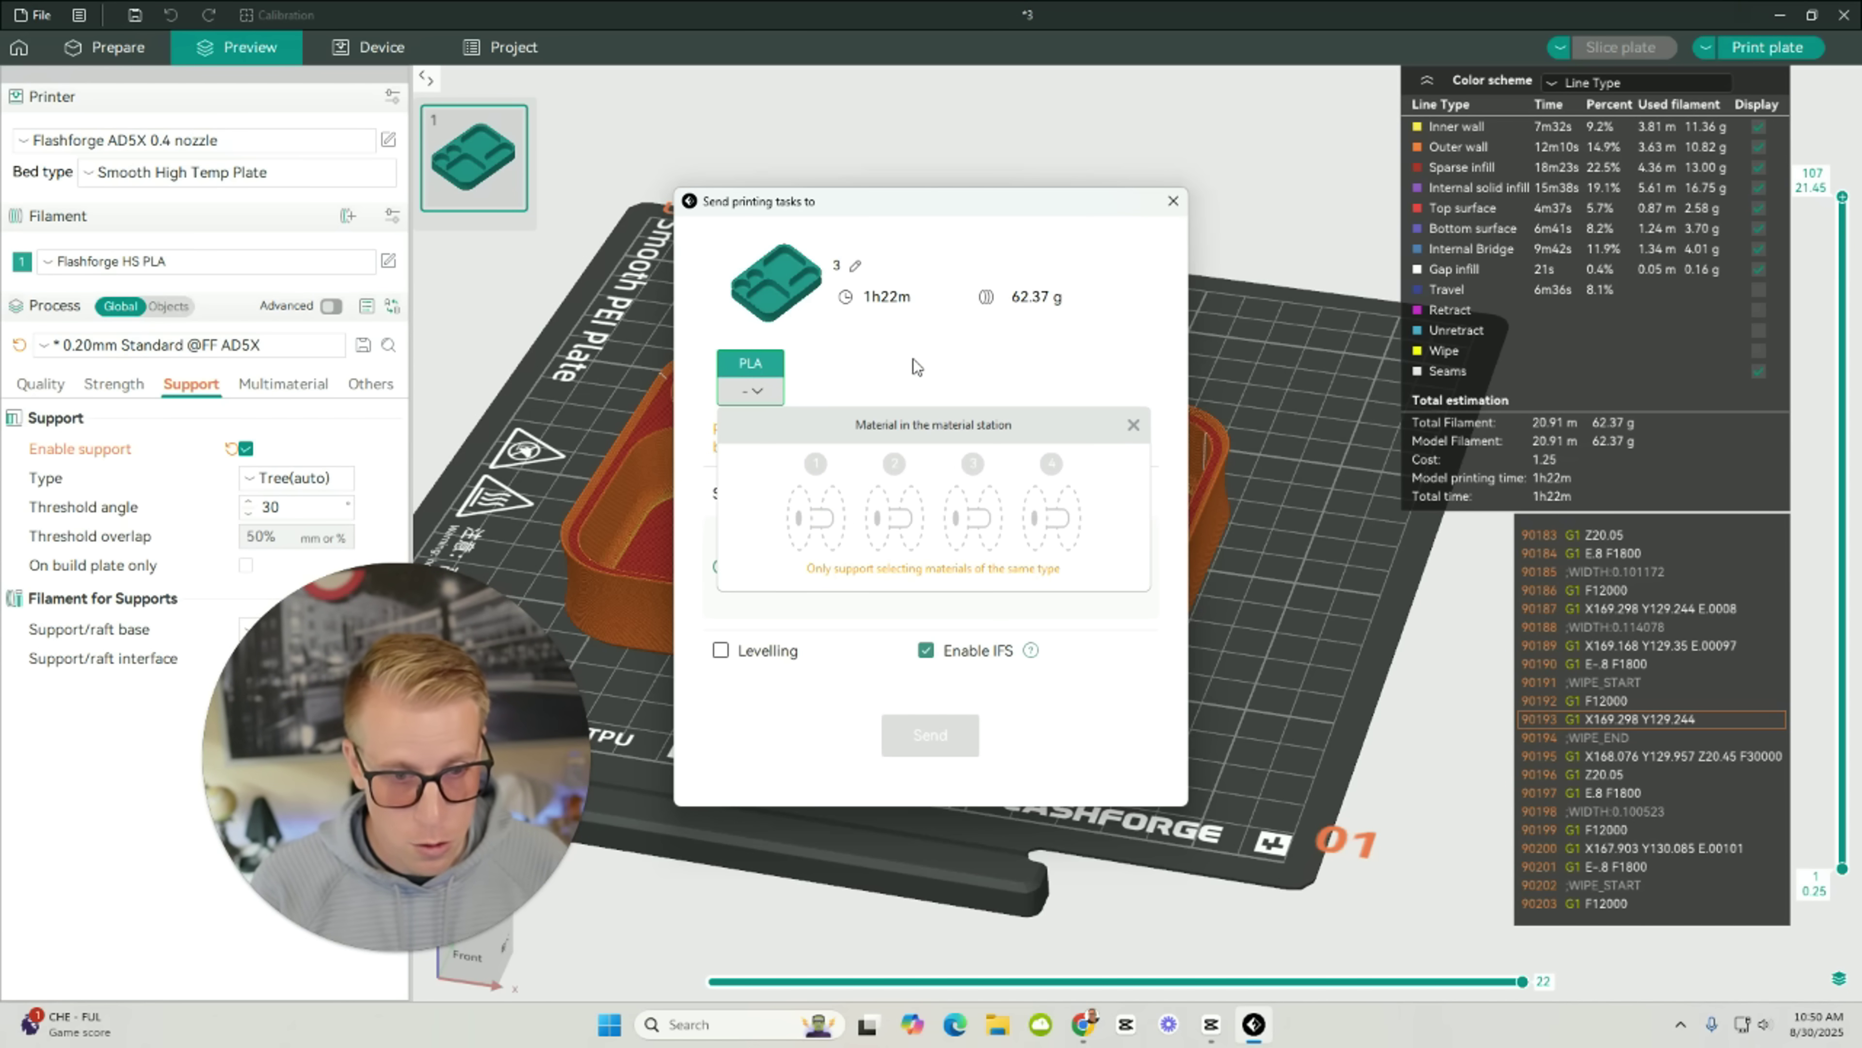
{"action": "left_click", "coordinate": [719, 644]}
{"action": "left_click", "coordinate": [720, 649]}
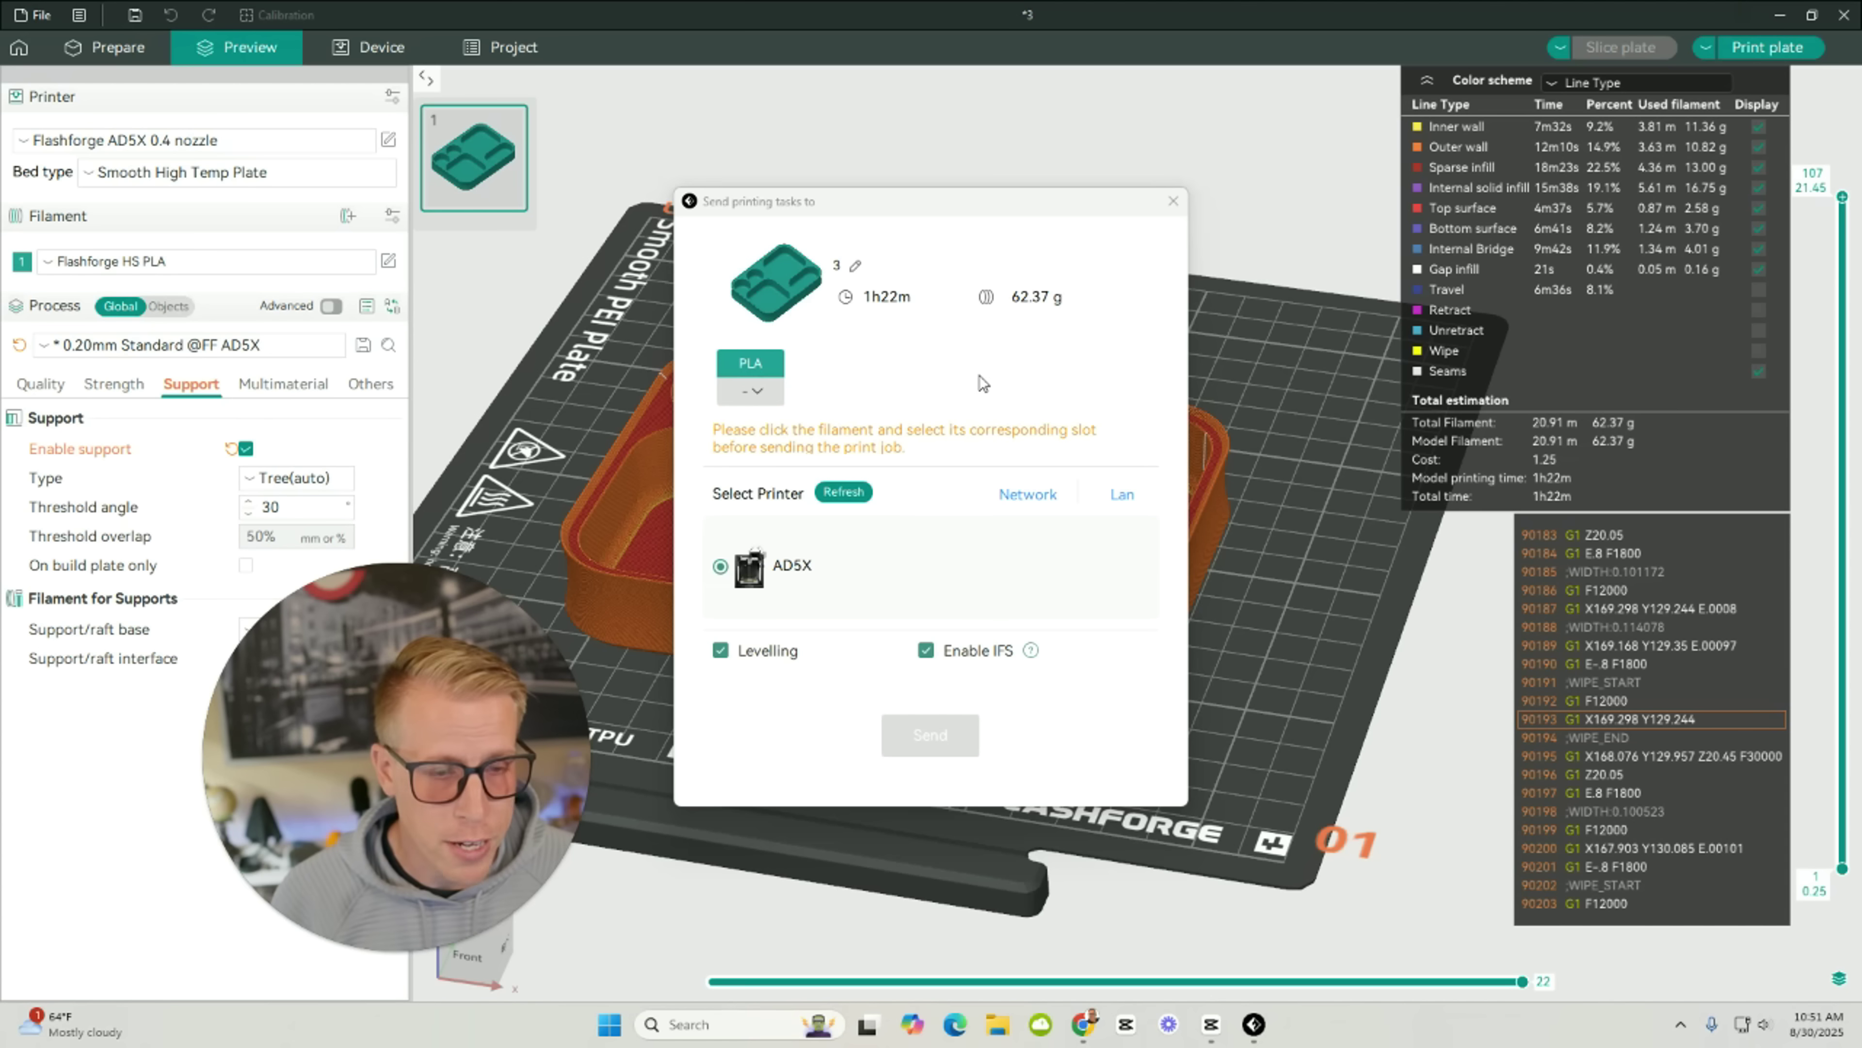
{"action": "left_click", "coordinate": [759, 394]}
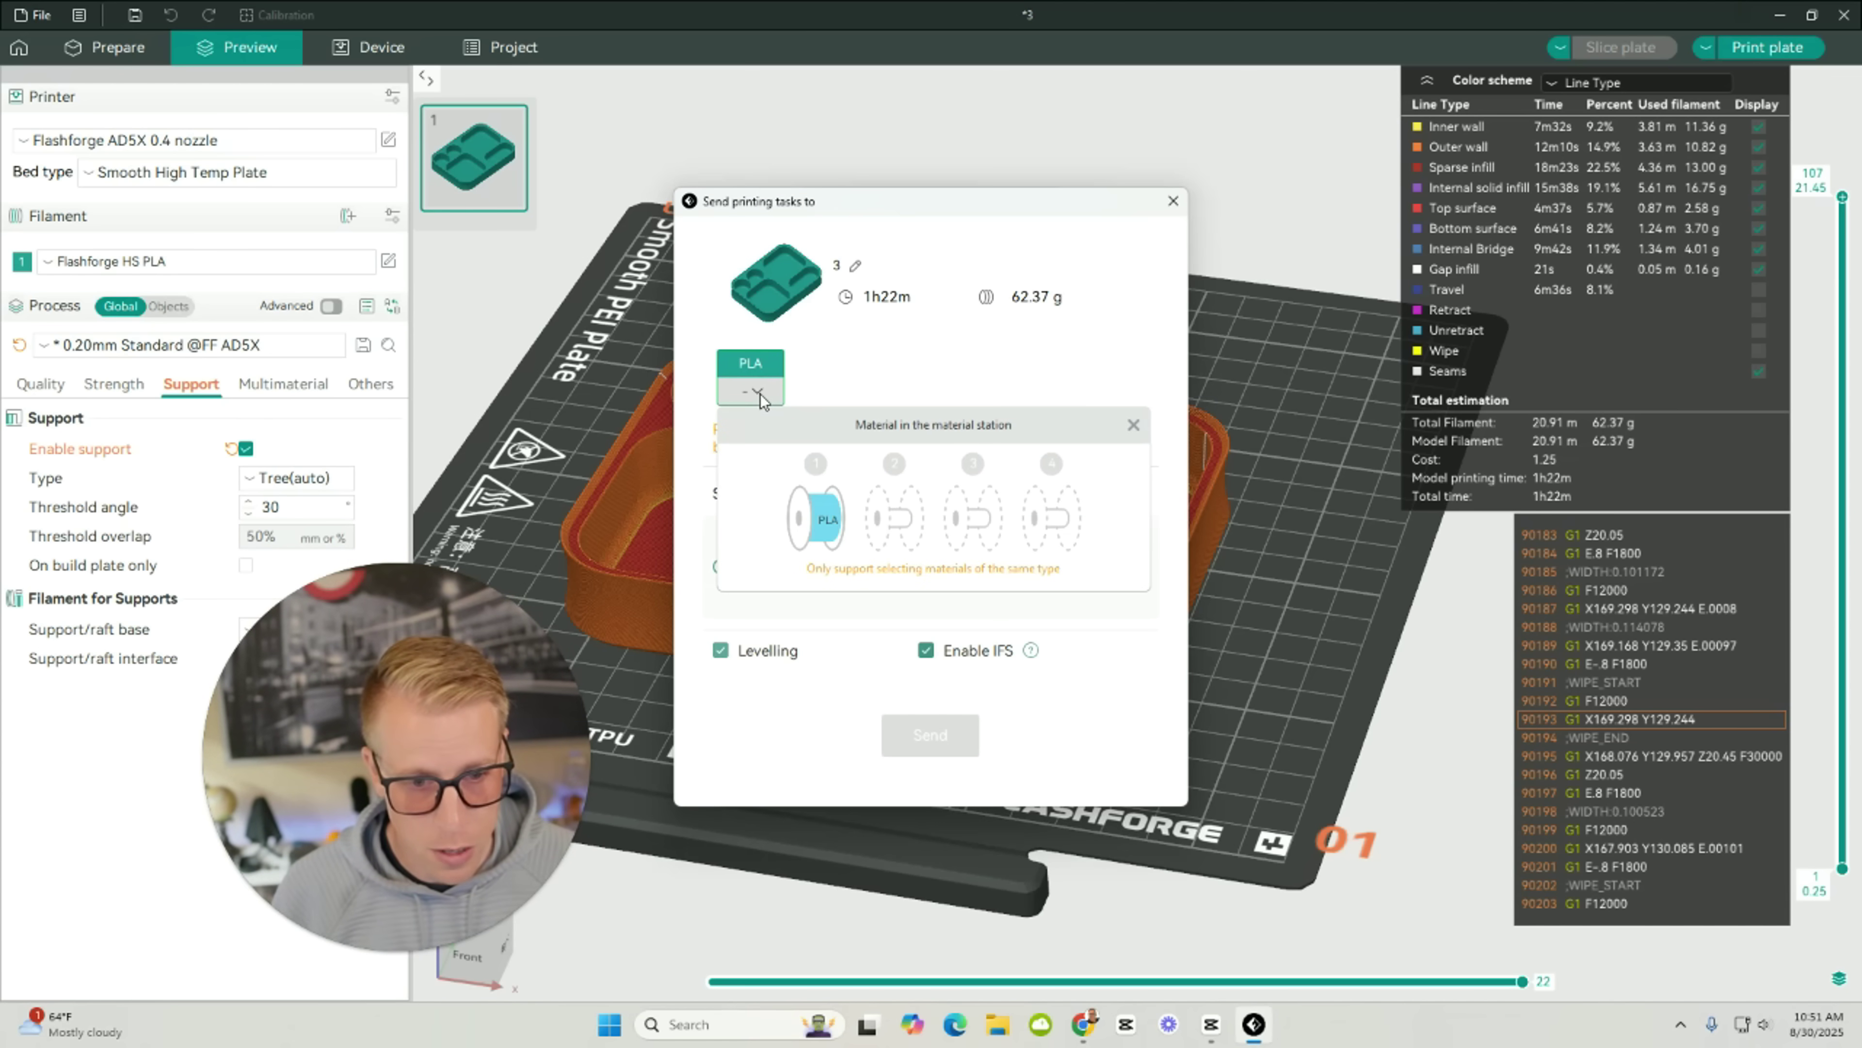
{"action": "left_click", "coordinate": [824, 519]}
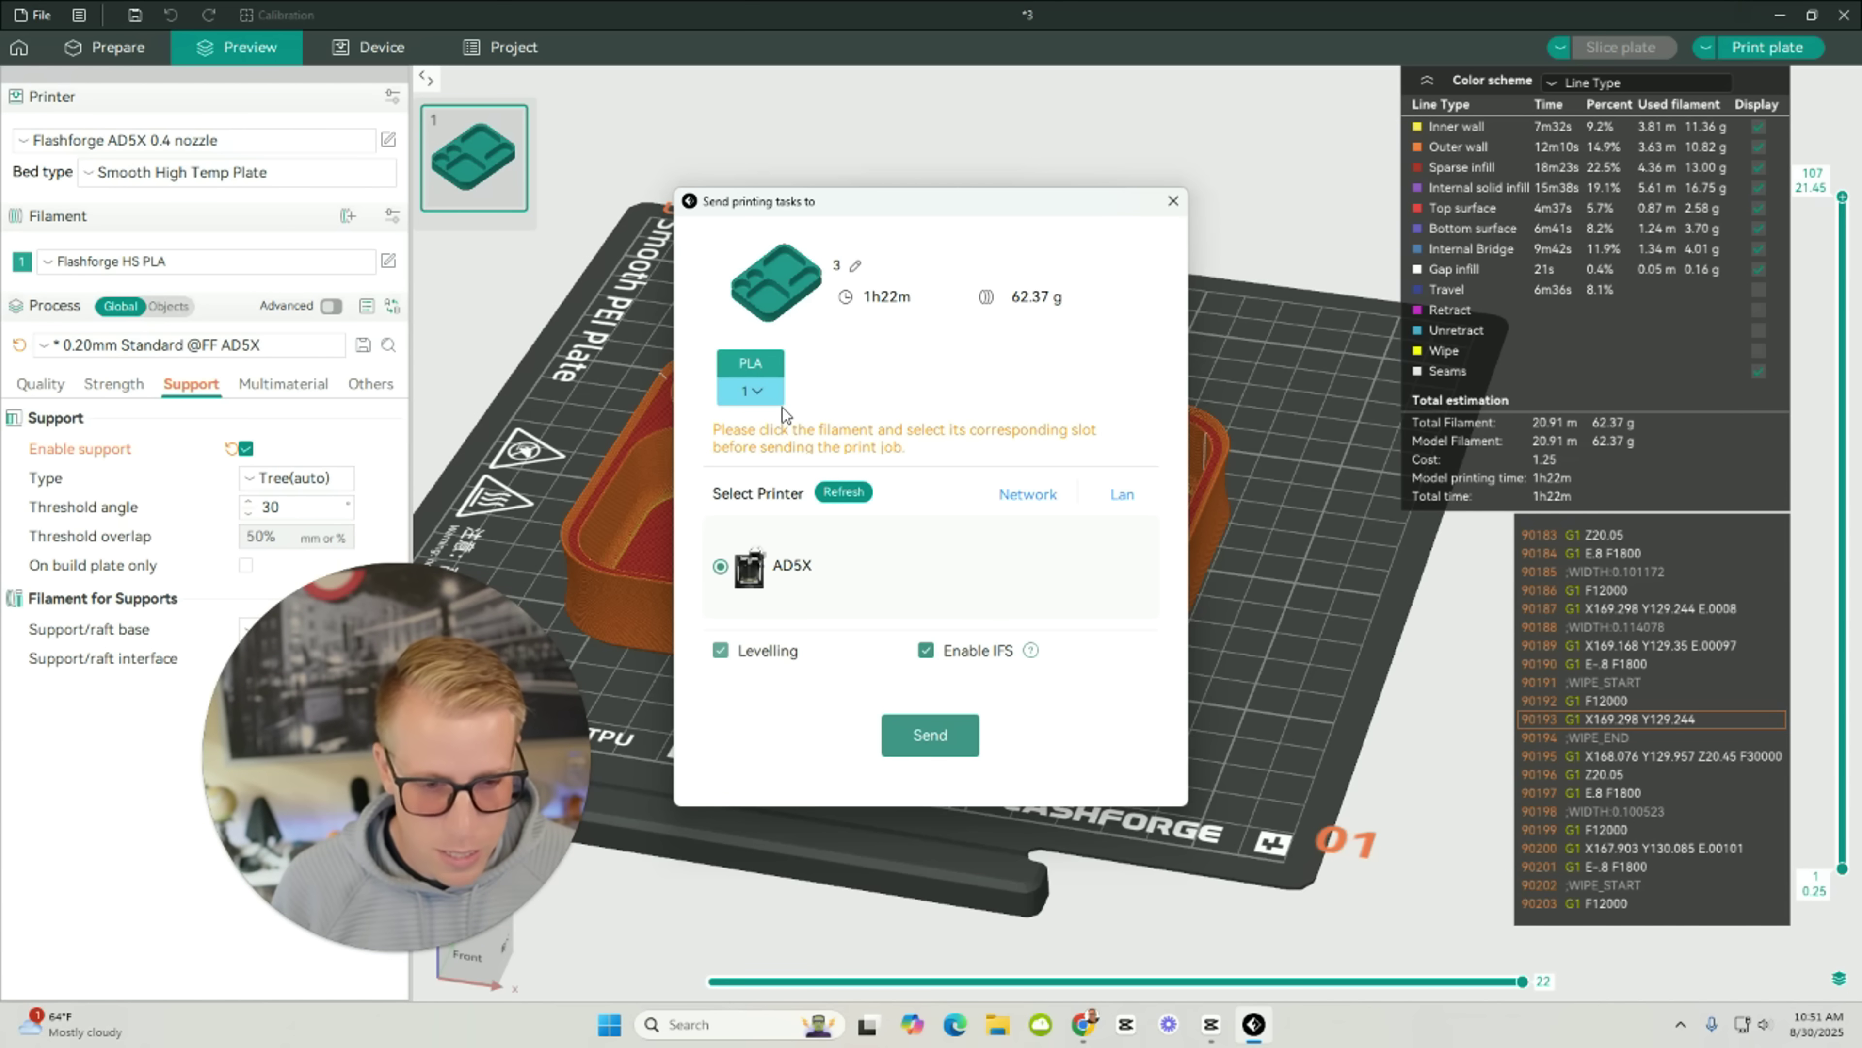
Send the job so Device Status shows 3.3mf printing with 01h 21min remaining.
{"action": "left_click", "coordinate": [952, 742]}
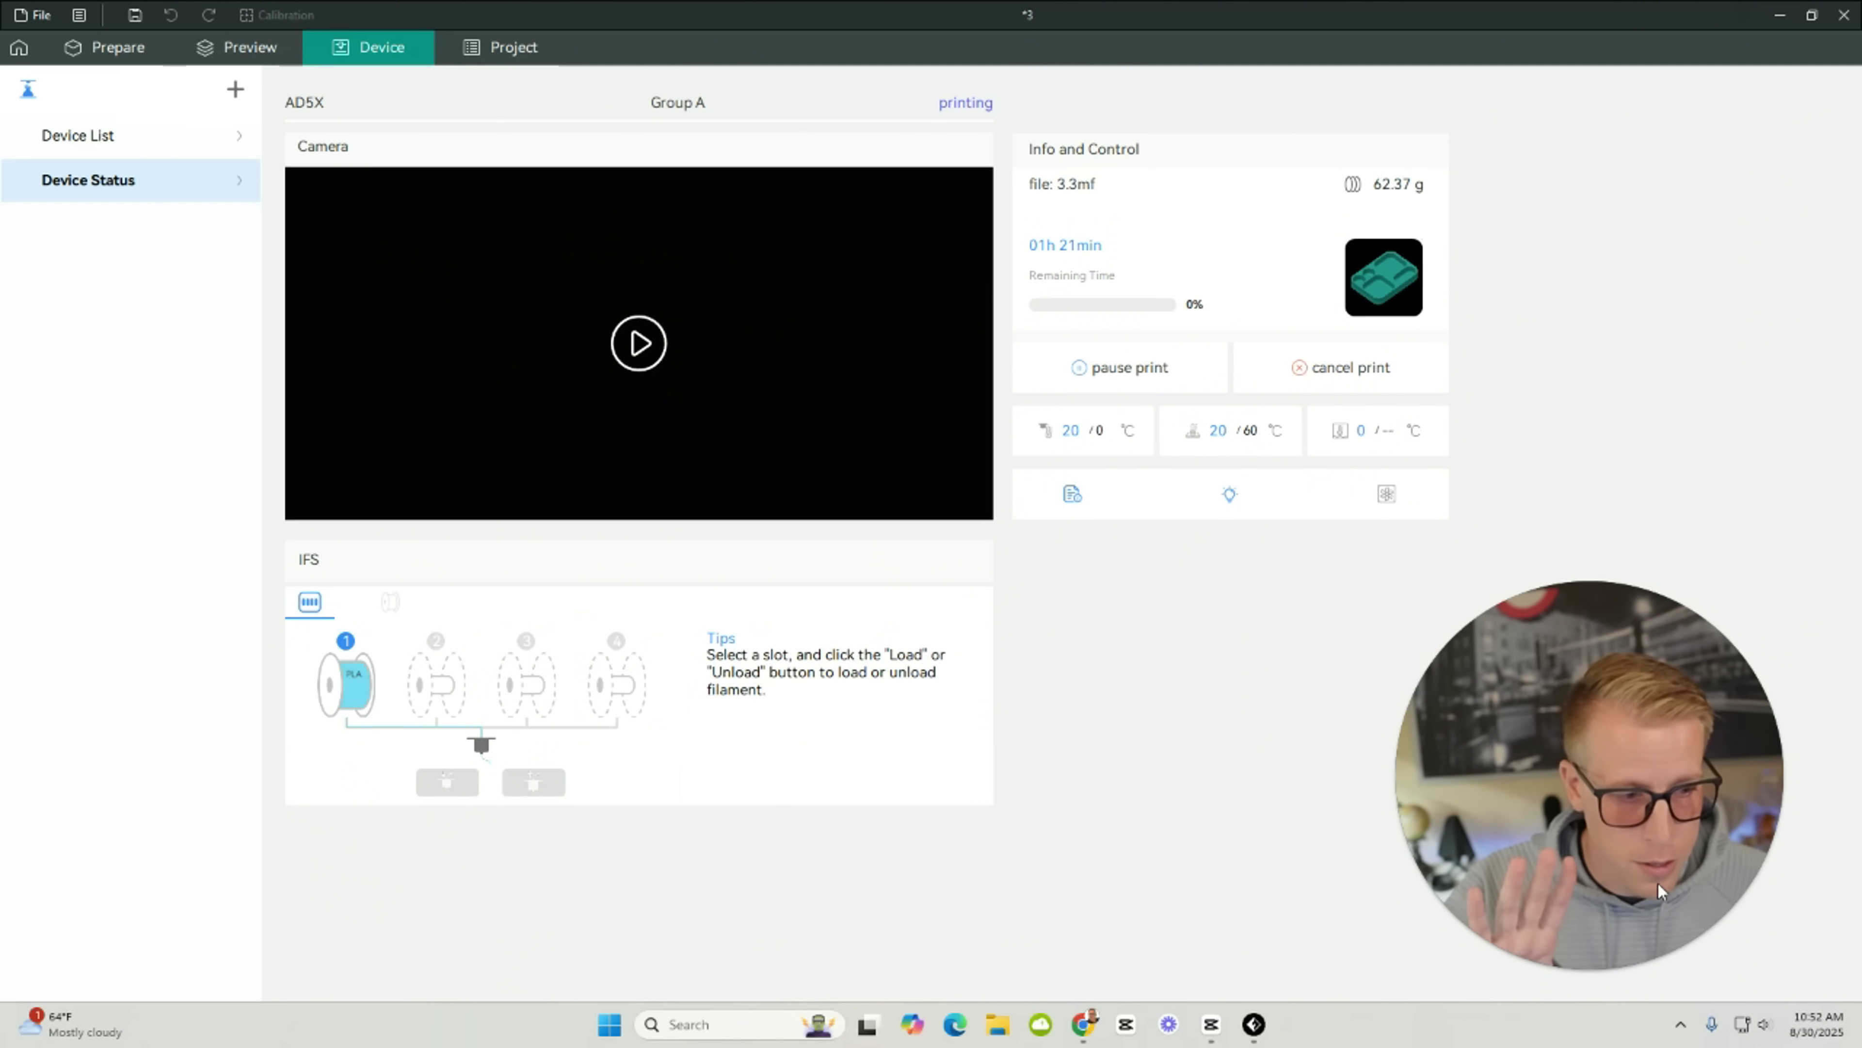
{"action": "mouse_move", "coordinate": [1617, 970]}
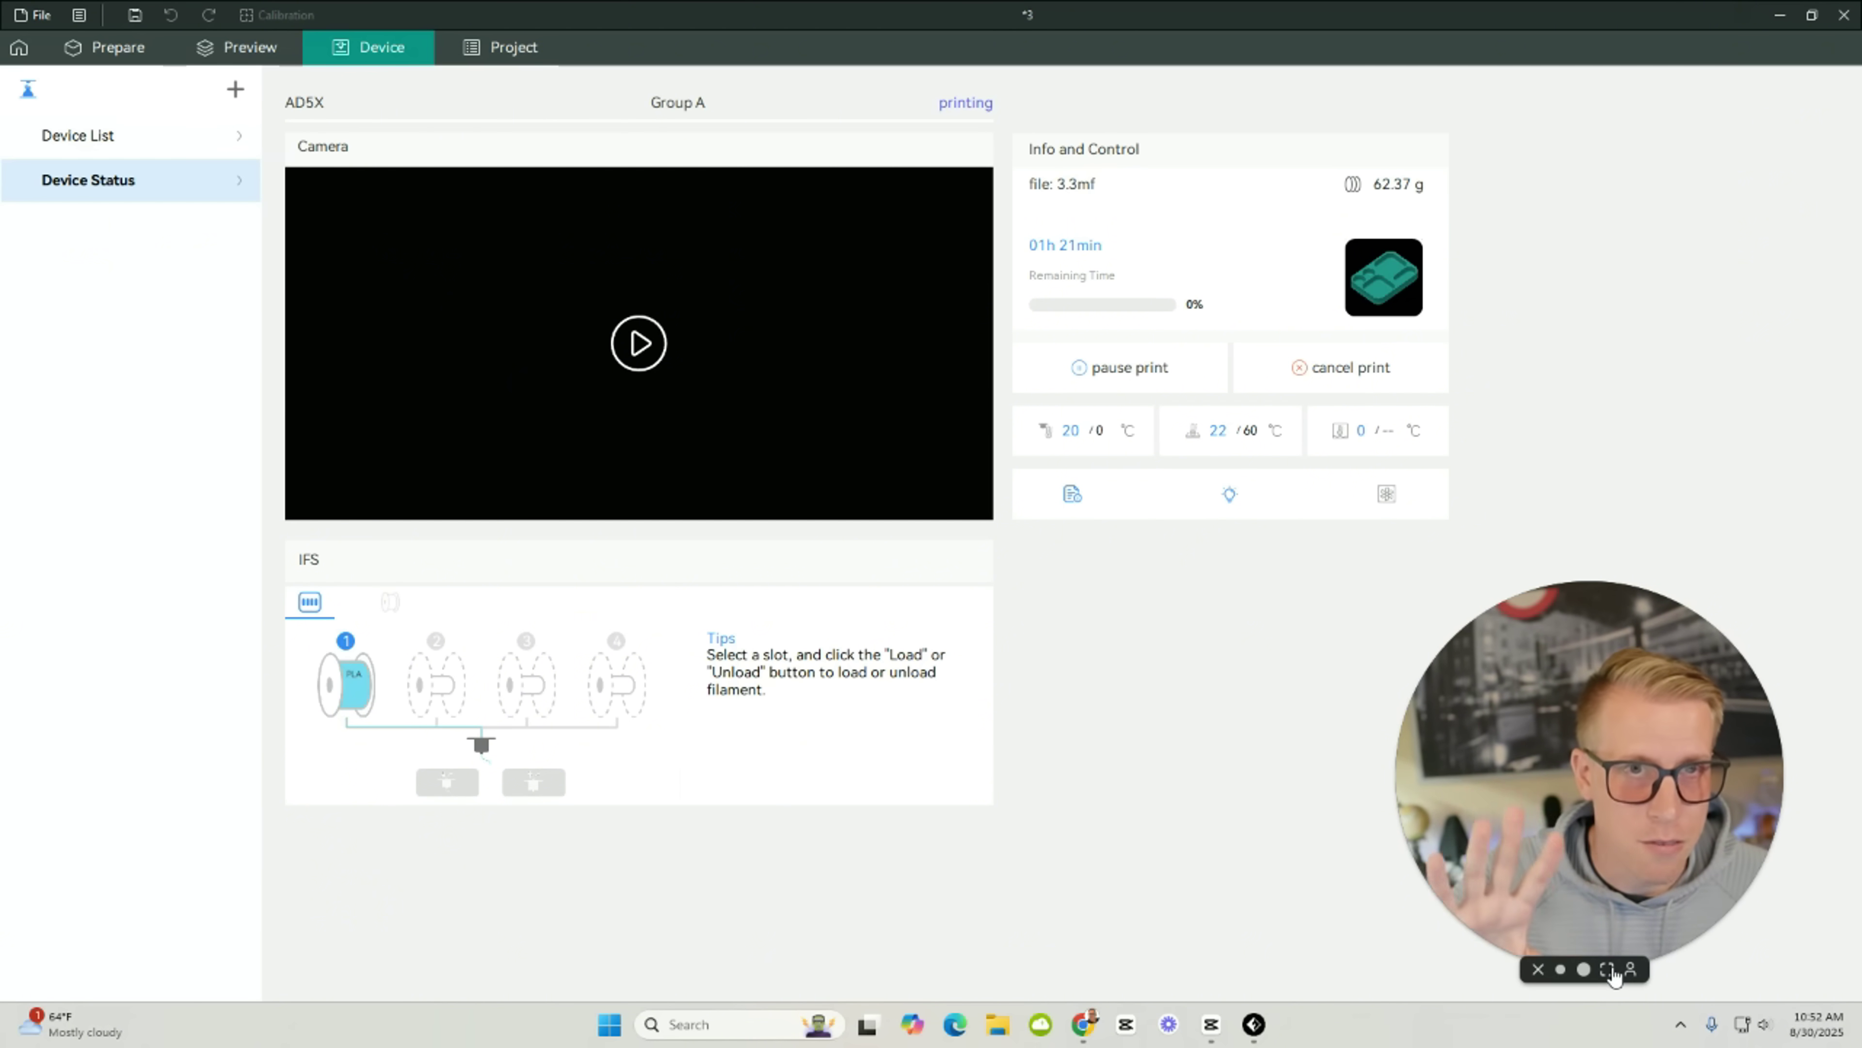